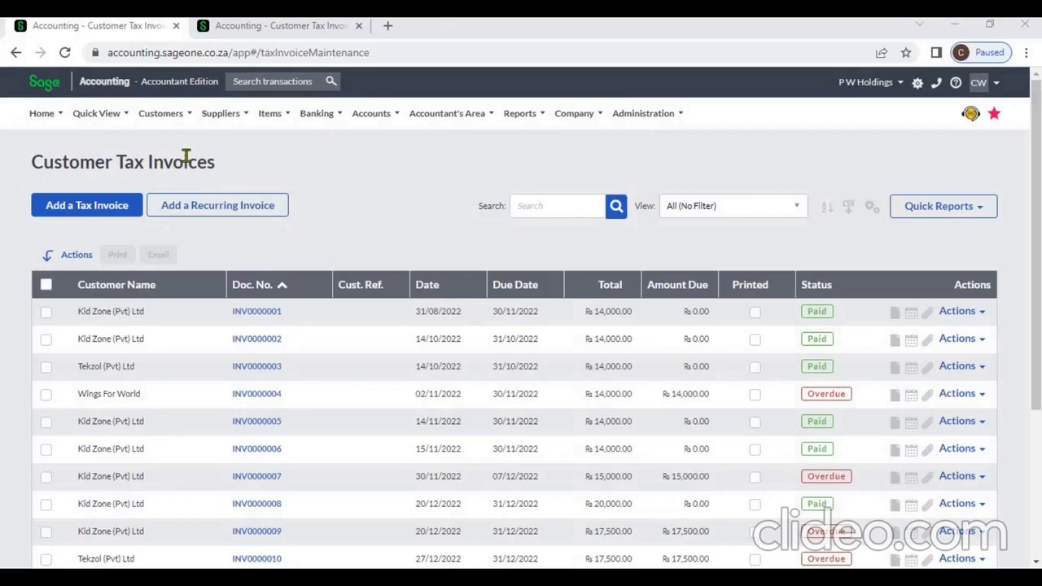
Step: Open the customer tax invoices list and start a new tax invoice
left_click(165, 122)
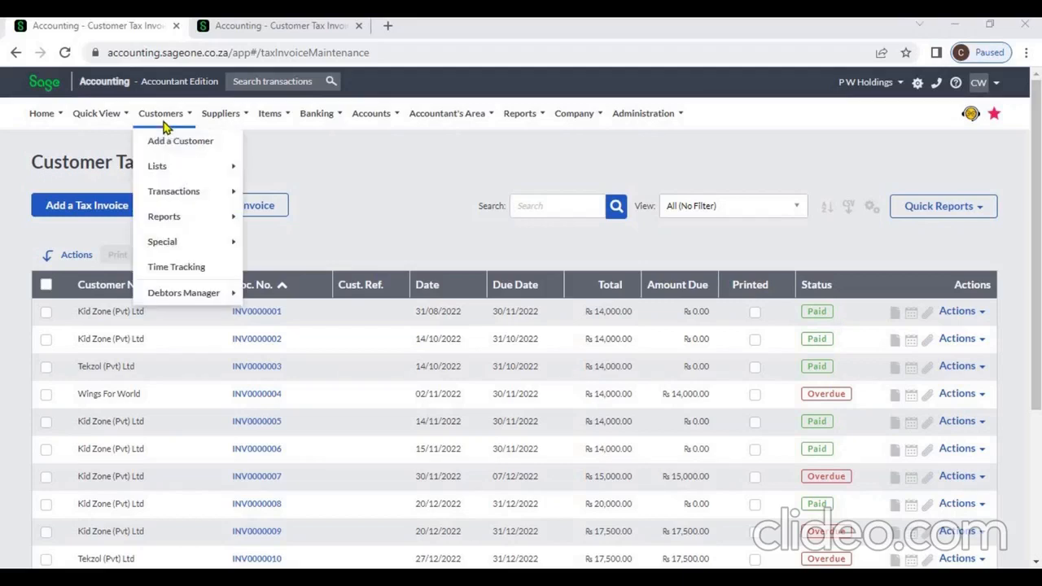
mouse_move(168, 192)
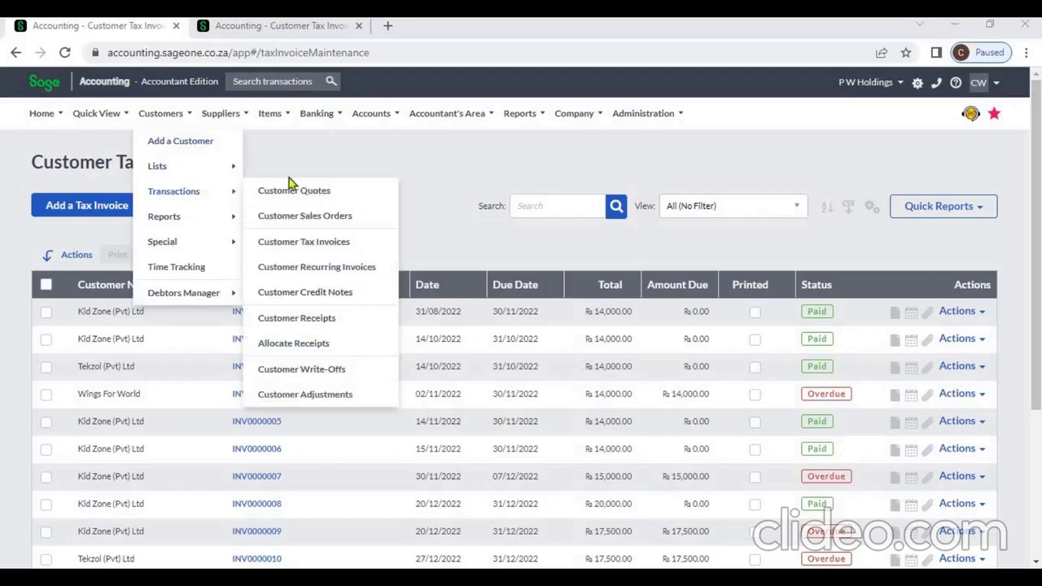
left_click(309, 237)
mouse_move(169, 127)
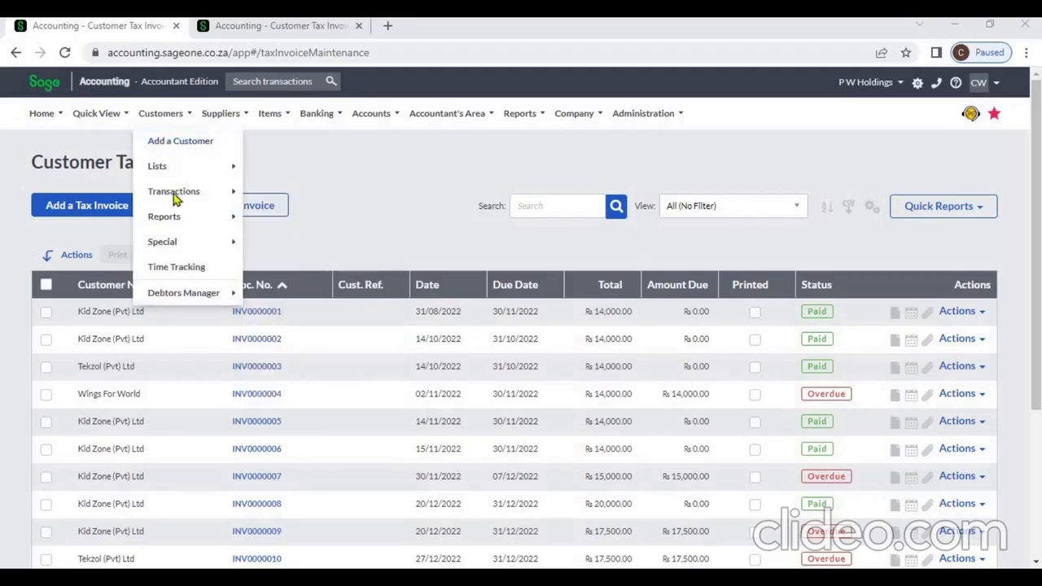
mouse_move(174, 194)
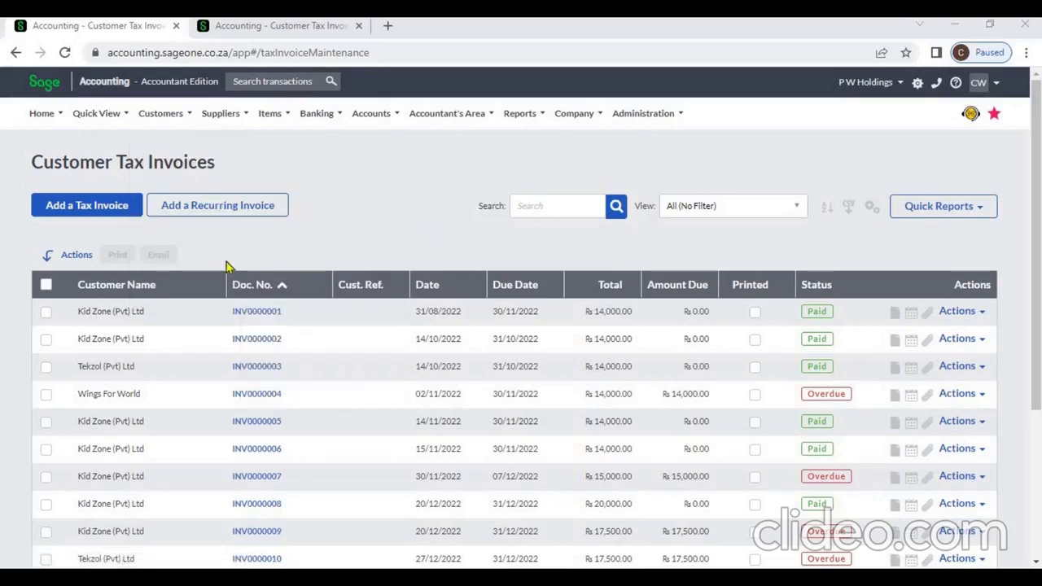
left_click(102, 210)
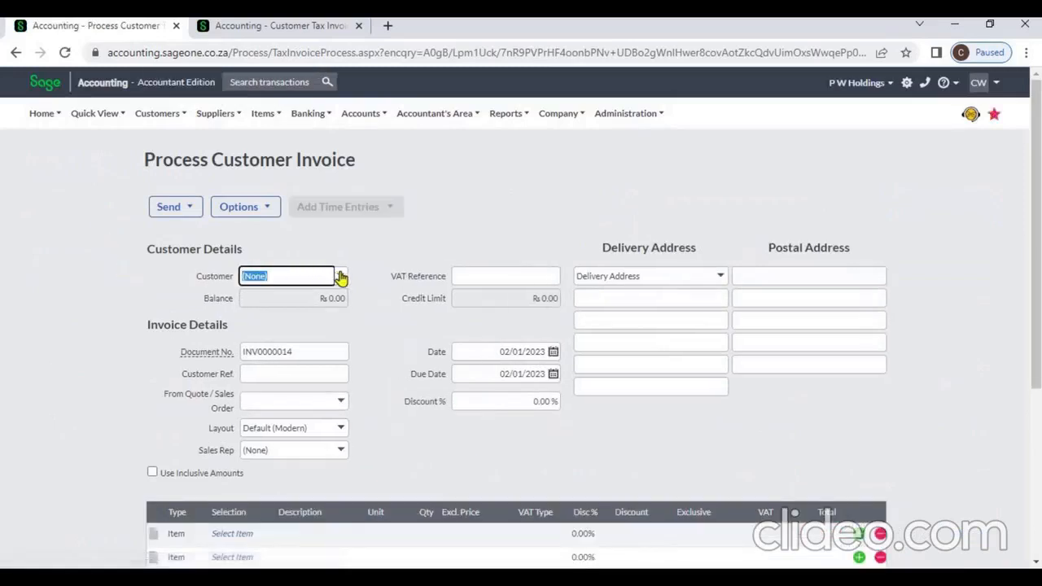
Step: Select Kid Zone (Pvt) Ltd as the invoice customer and decline invoicing its outstanding sales orders
left_click(340, 277)
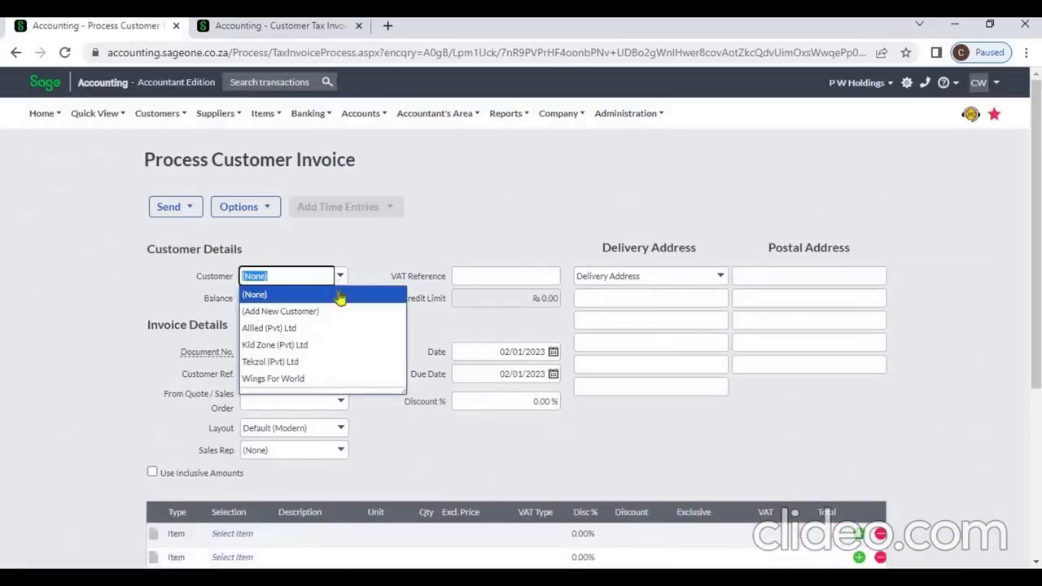
left_click(330, 344)
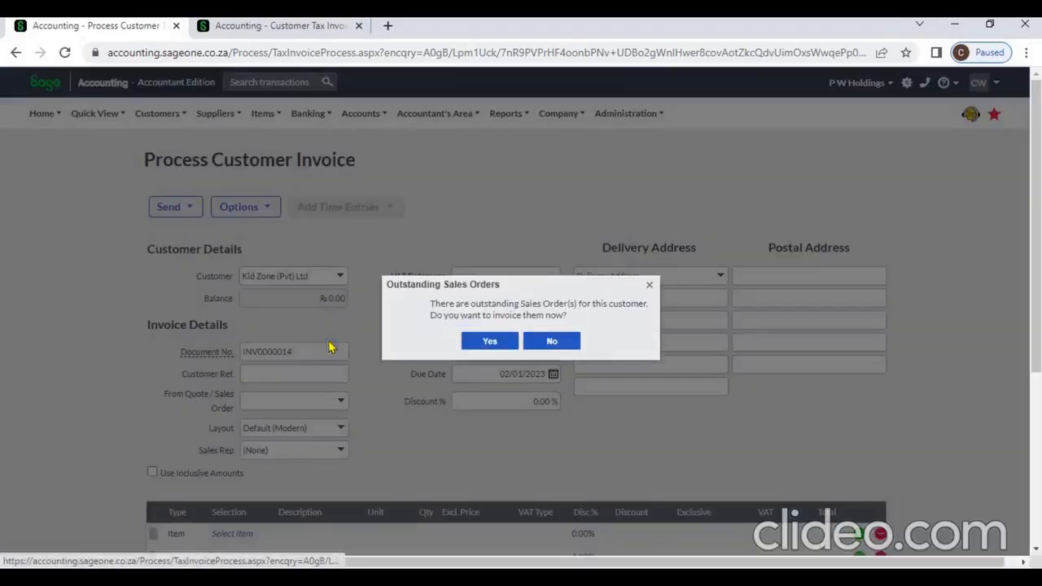
left_click(540, 346)
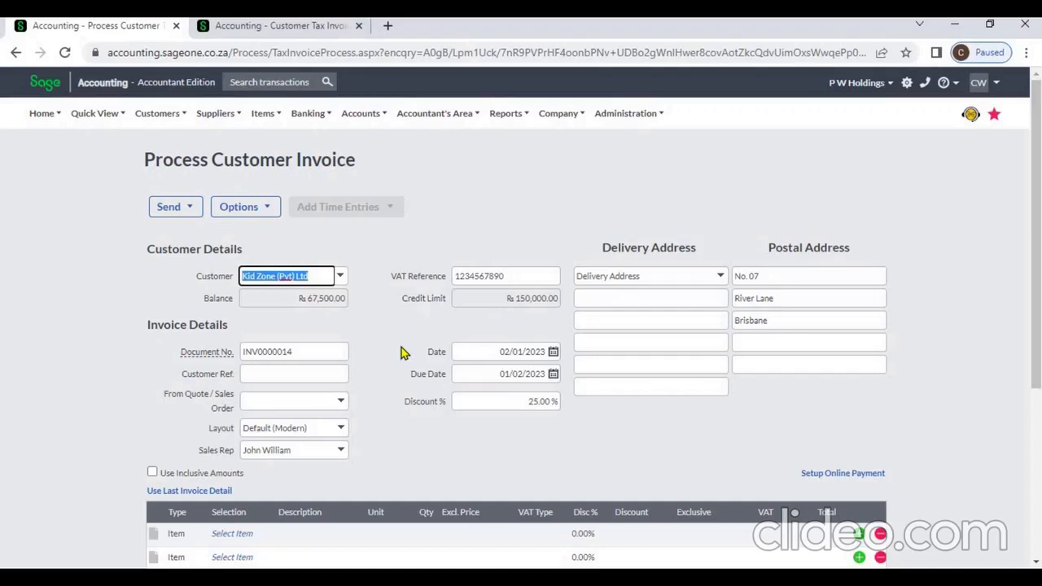
Step: Read the document number help and examine the customer invoice numbering in the company's Documents and Statements settings
mouse_move(230, 353)
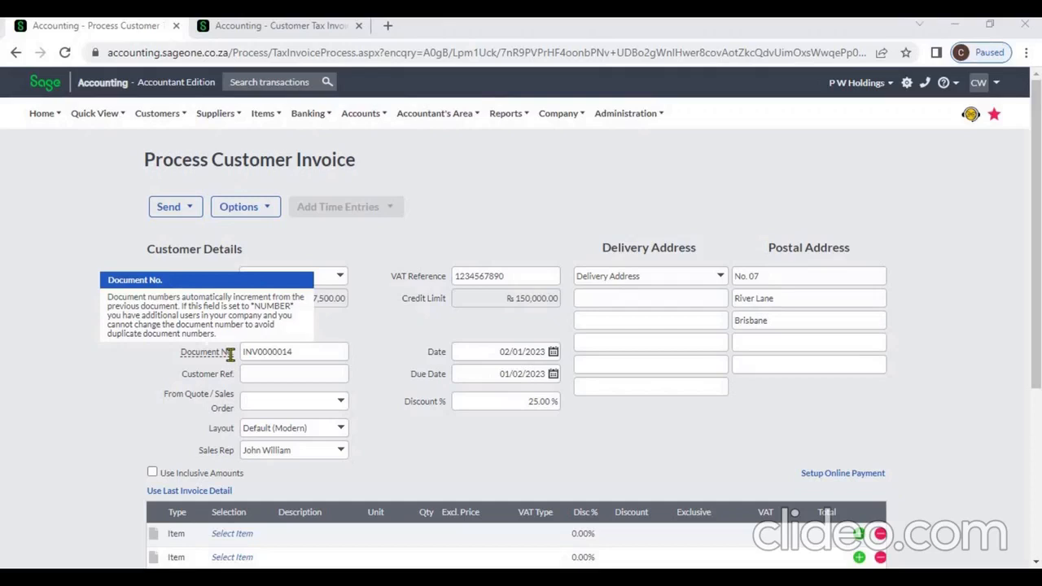
left_click(303, 27)
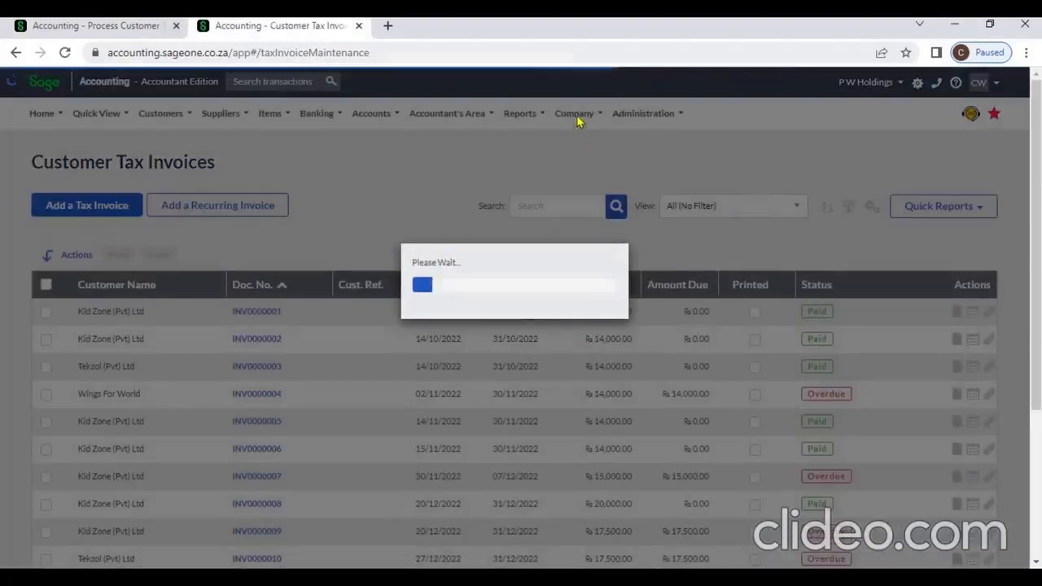
left_click(575, 114)
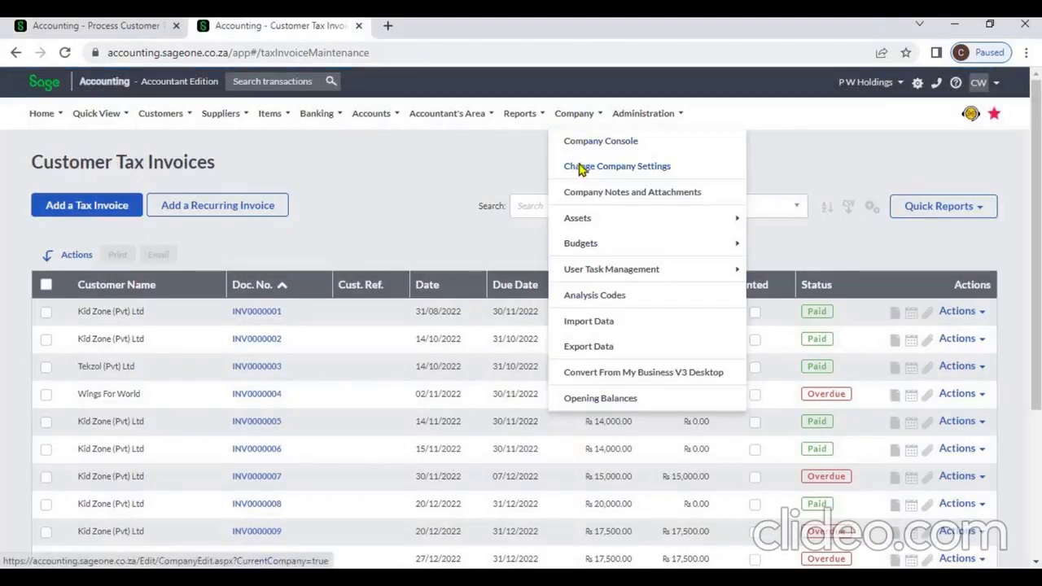
left_click(580, 166)
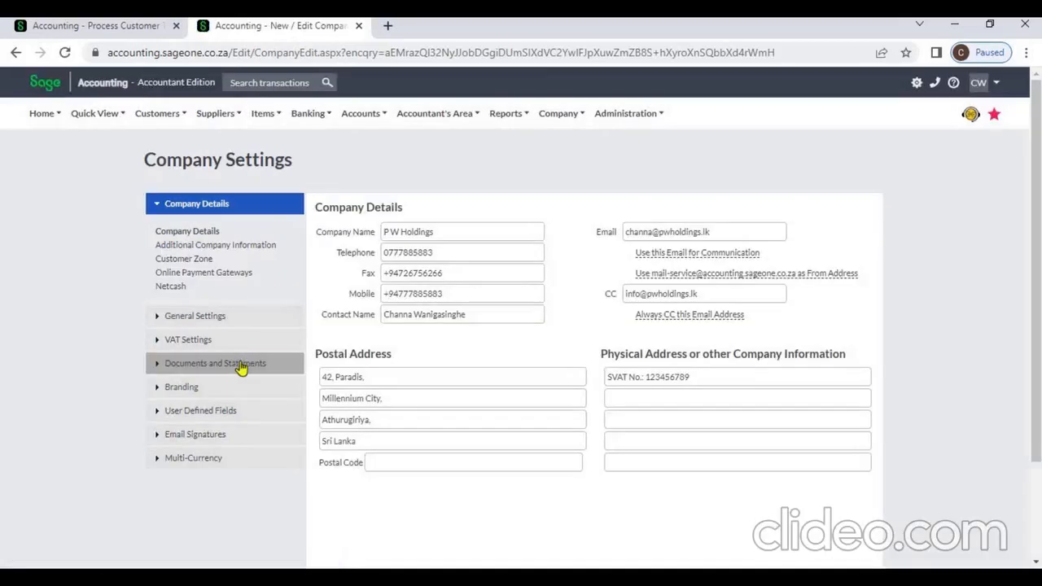
left_click(240, 366)
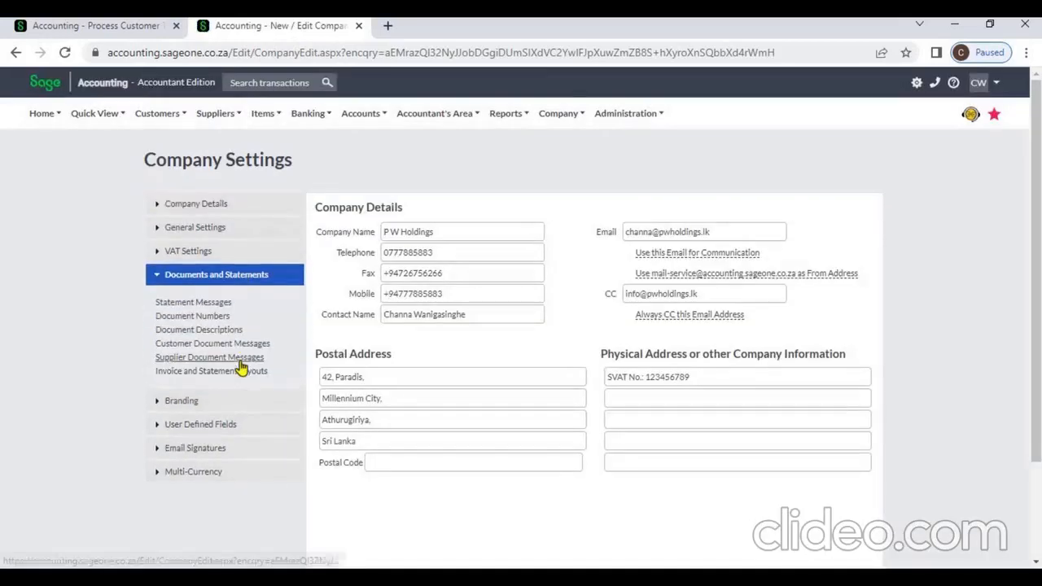
left_click(216, 324)
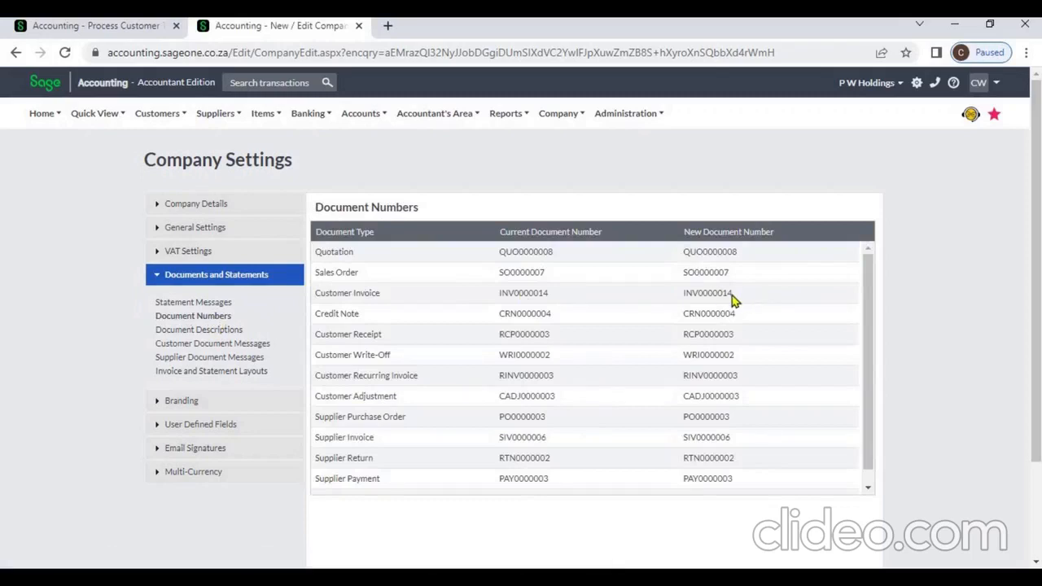
Step: Compare the locked document number on the invoice form with the user list in the other browser's session
left_click(145, 31)
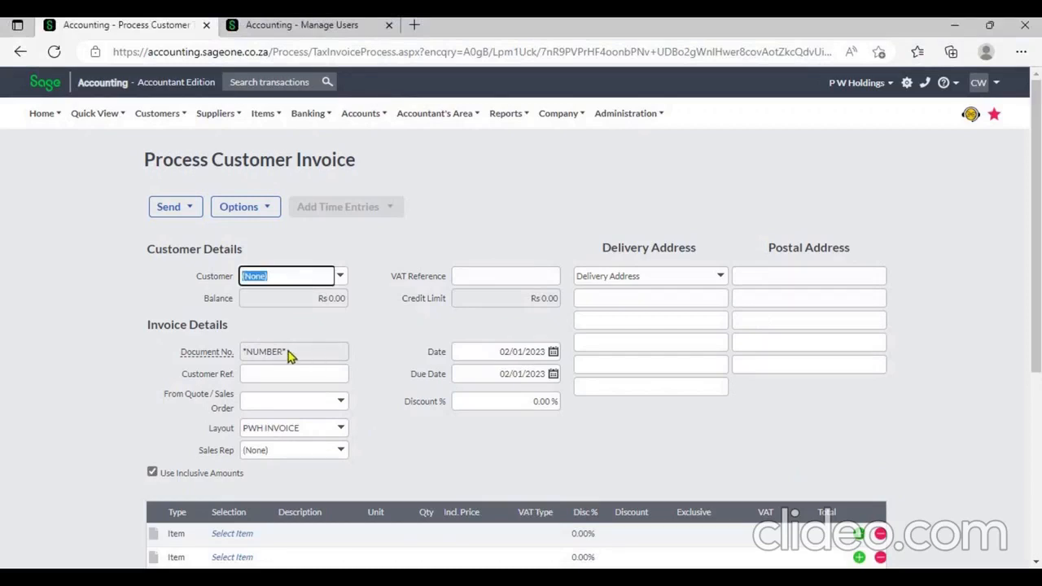
left_click(287, 25)
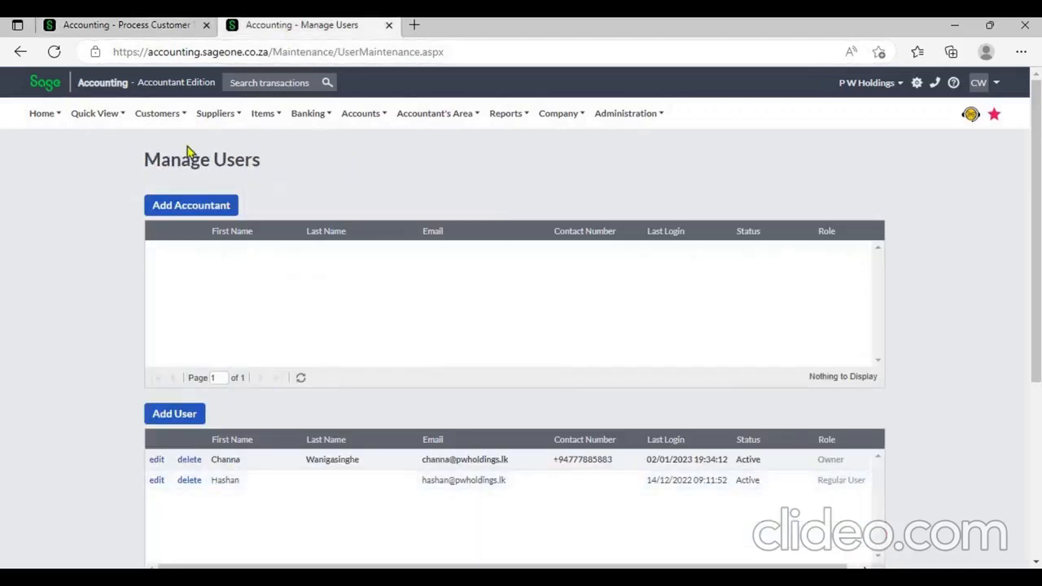
left_click(150, 29)
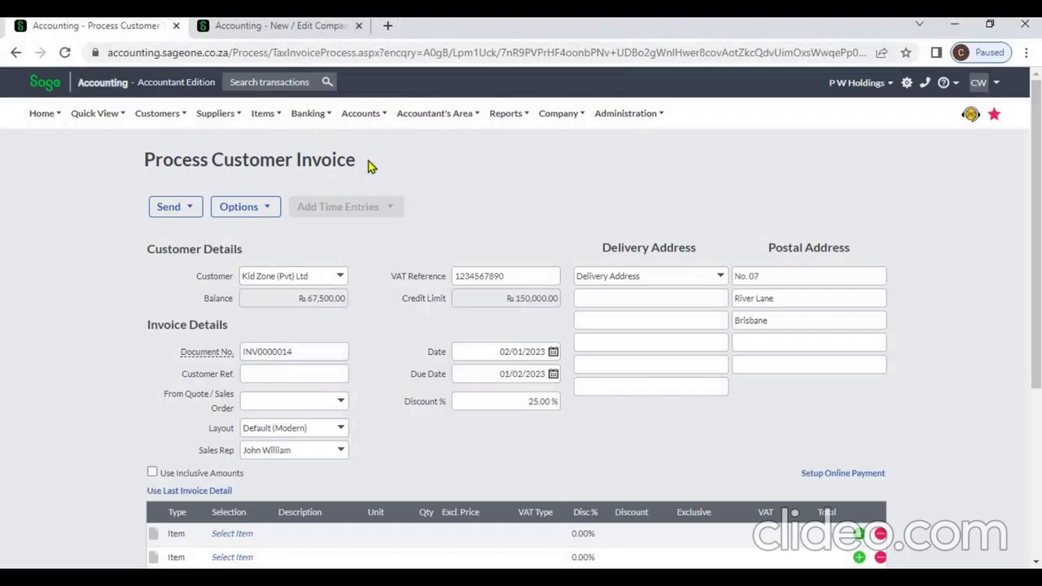
Step: Review this company's user list on the Manage Users page and return to the Kid Zone (Pvt) Ltd invoice
left_click(289, 28)
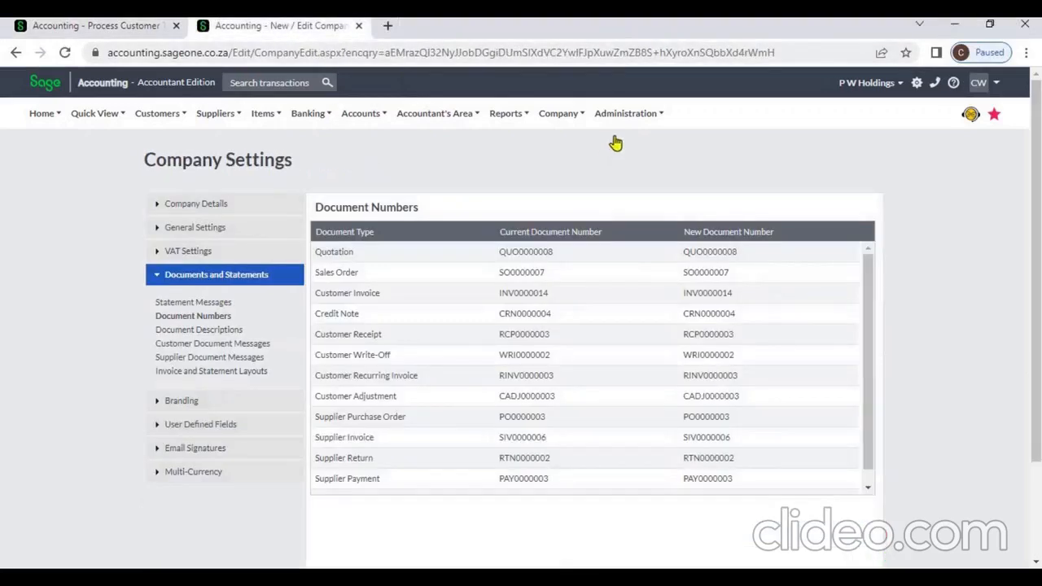
mouse_move(616, 119)
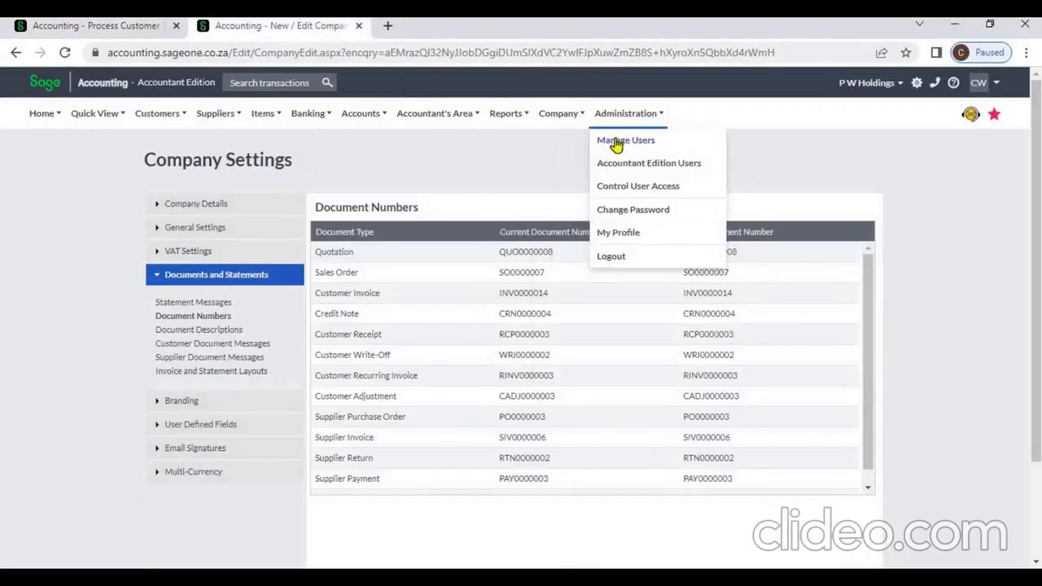
left_click(617, 141)
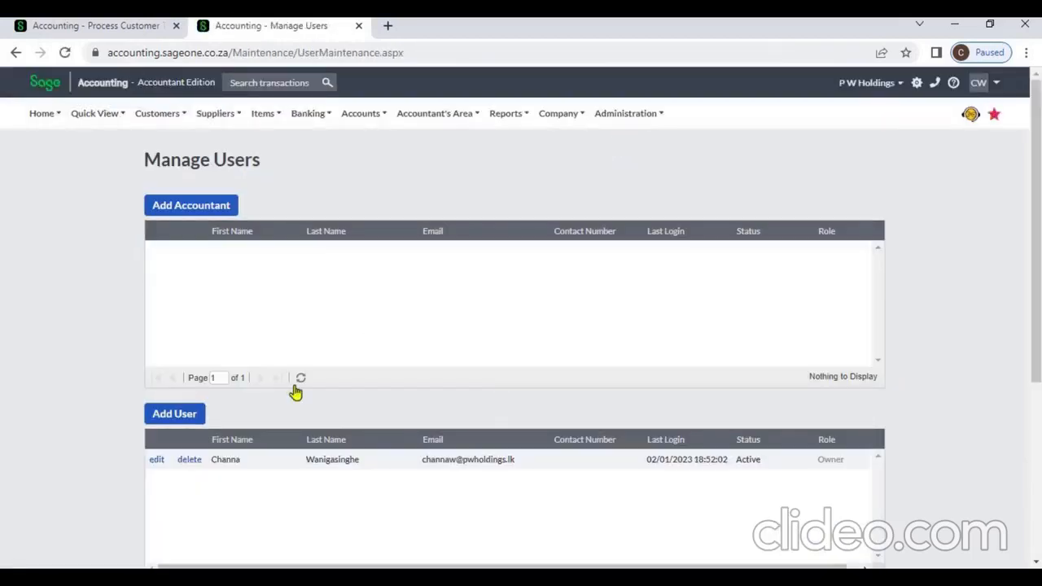
left_click(82, 26)
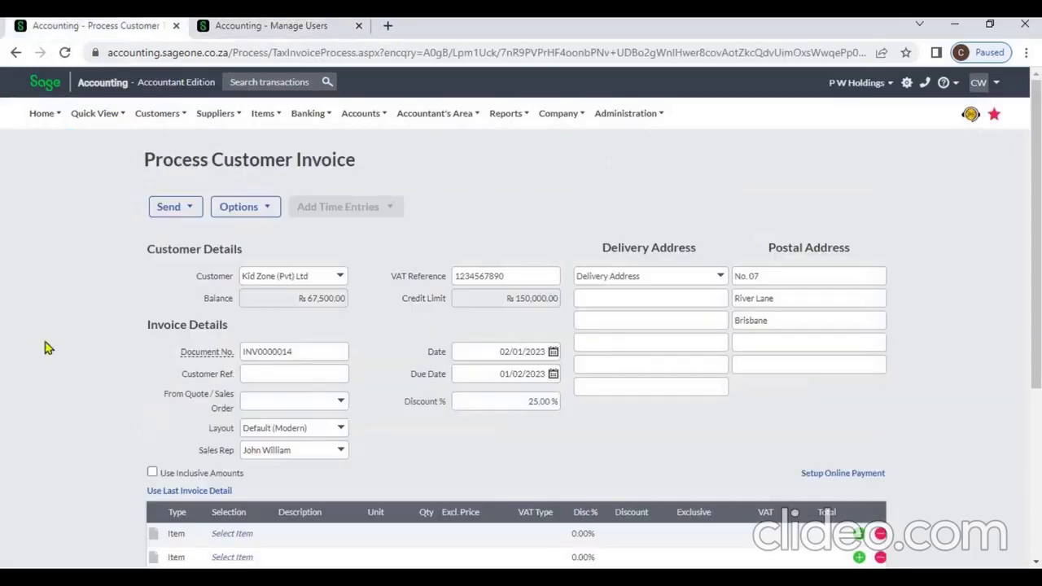
Step: Check the invoice's customer reference field and the quotes and sales orders available to invoice from, without choosing one
left_click(277, 377)
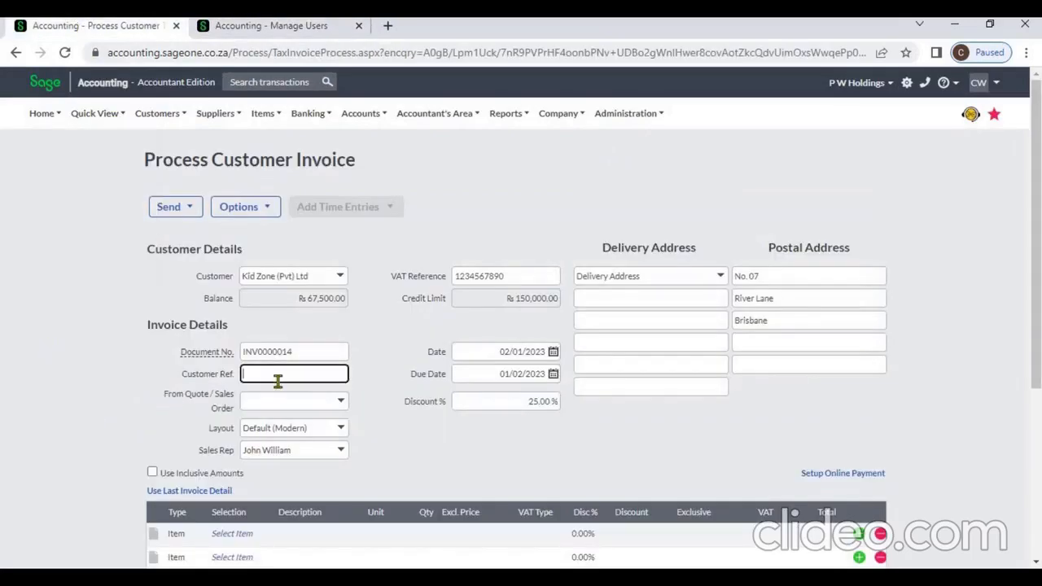
left_click(387, 383)
left_click(341, 402)
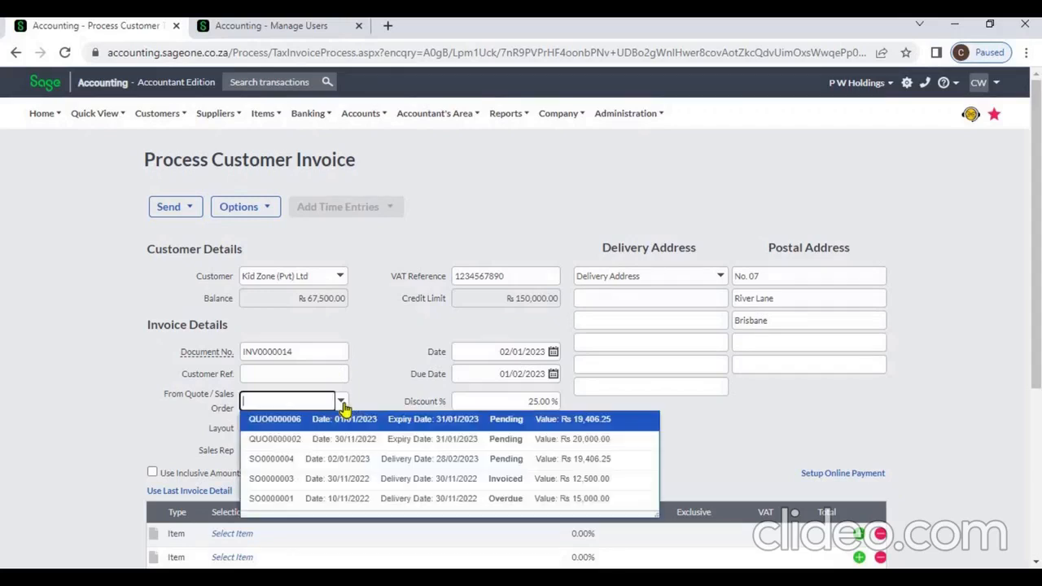
left_click(394, 380)
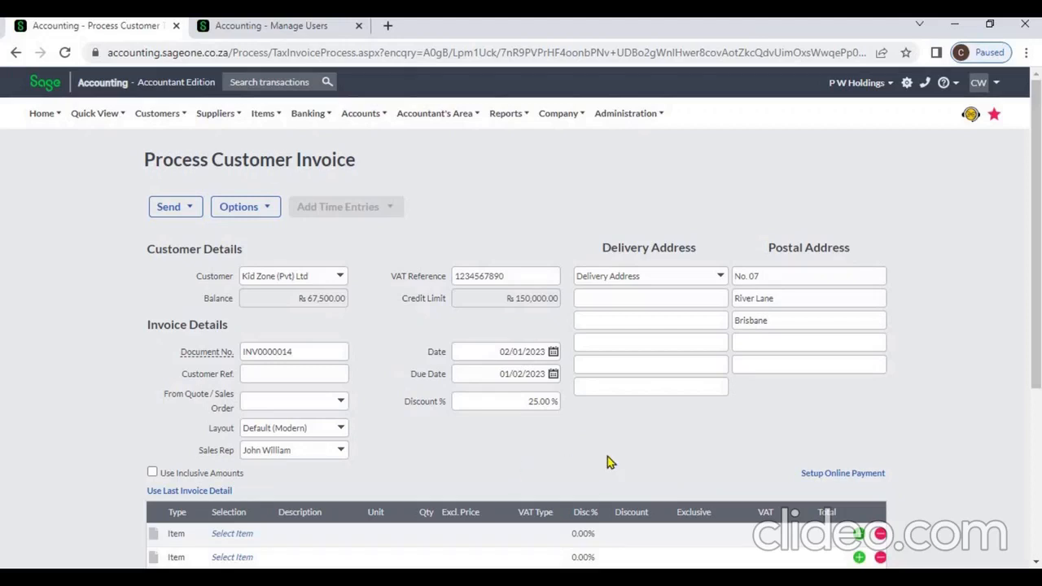
Step: Review the layouts available for the invoice without changing the selection
left_click(1036, 562)
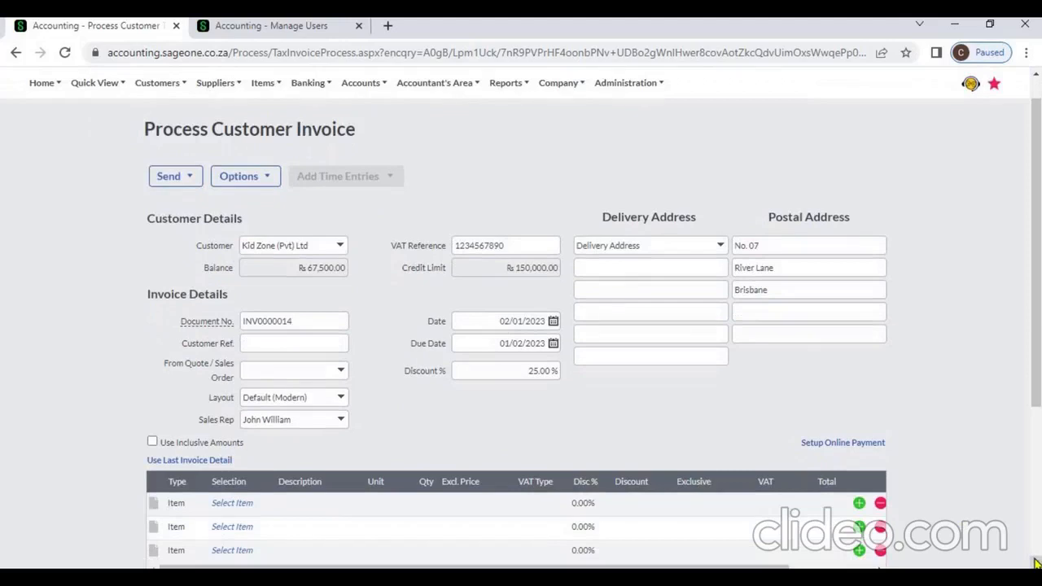
left_click(1036, 562)
left_click(1035, 562)
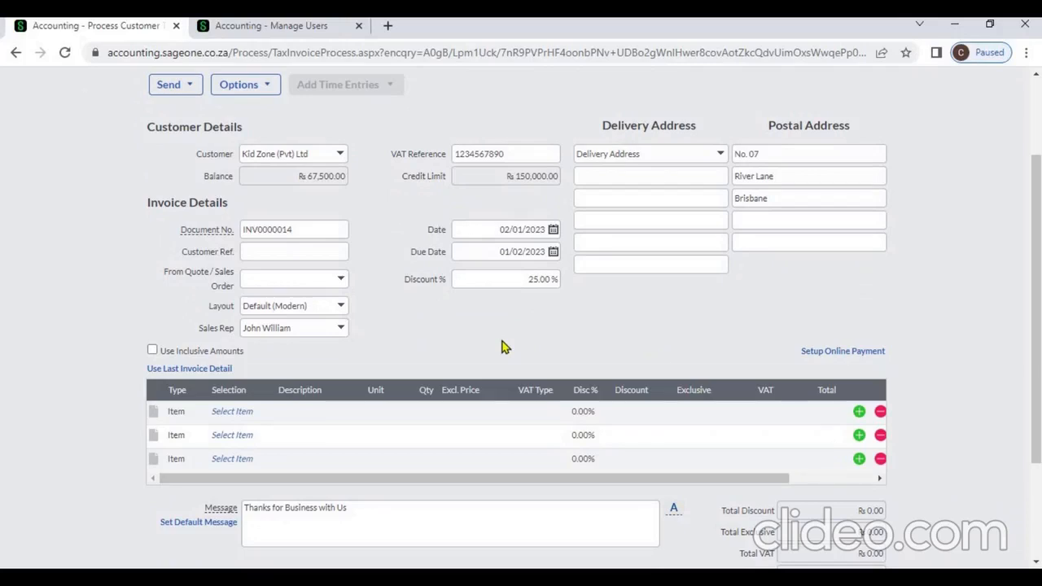
left_click(343, 308)
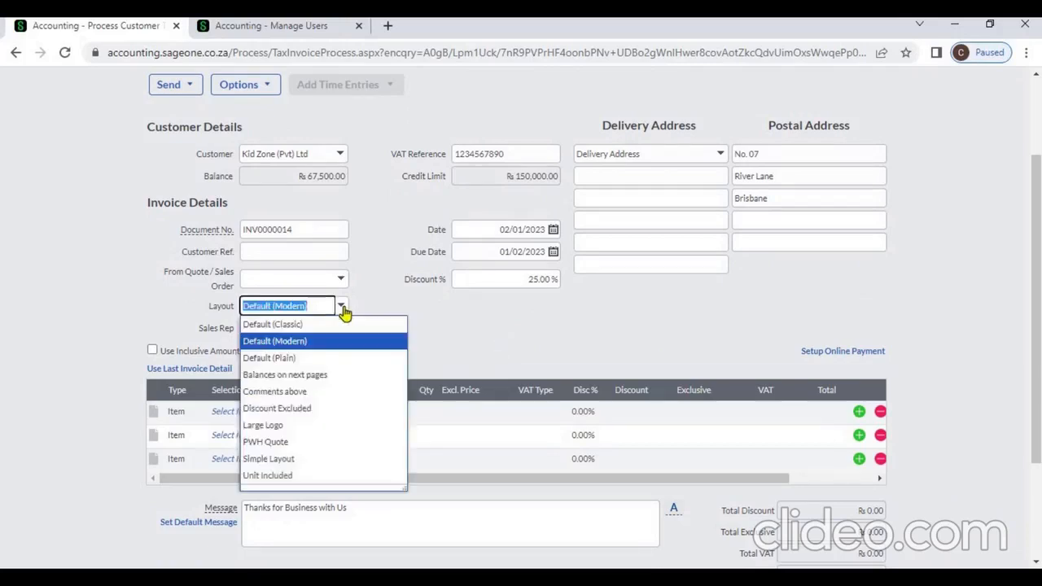
left_click(491, 336)
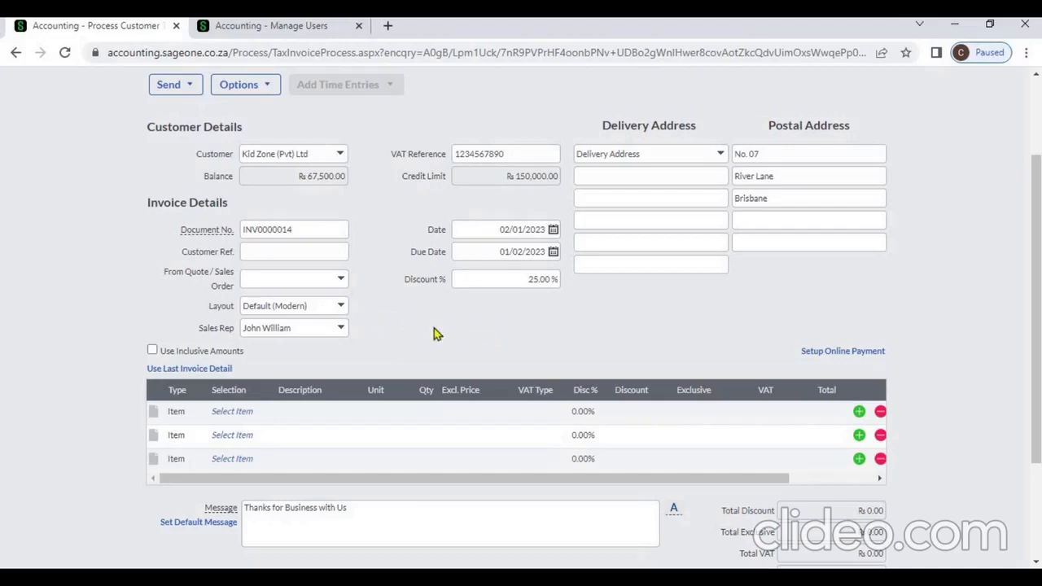
Step: Review the sales representatives available for the invoice without changing the selection
left_click(1037, 96)
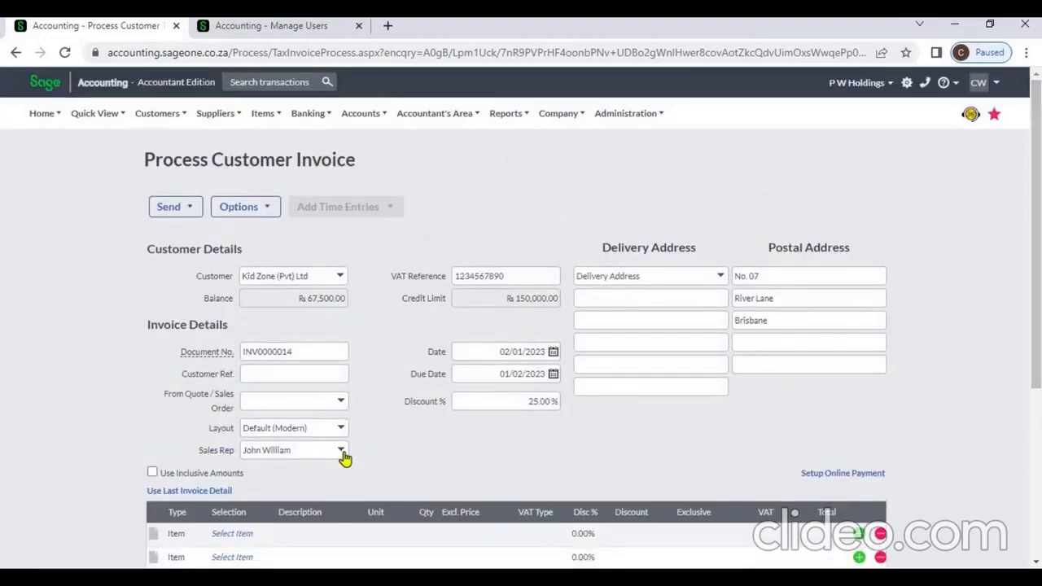
left_click(342, 453)
left_click(418, 477)
left_click(342, 451)
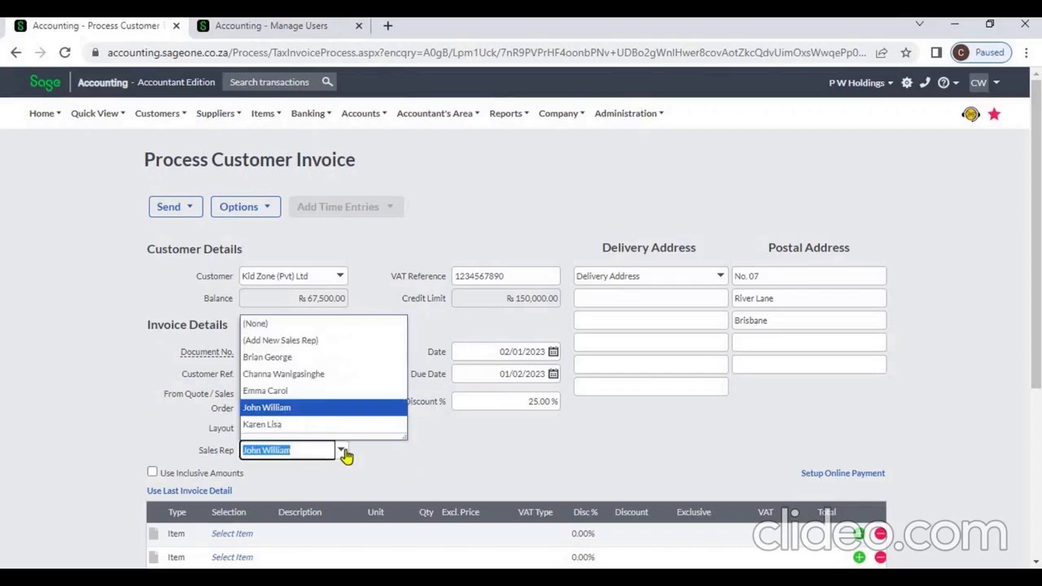
left_click(408, 462)
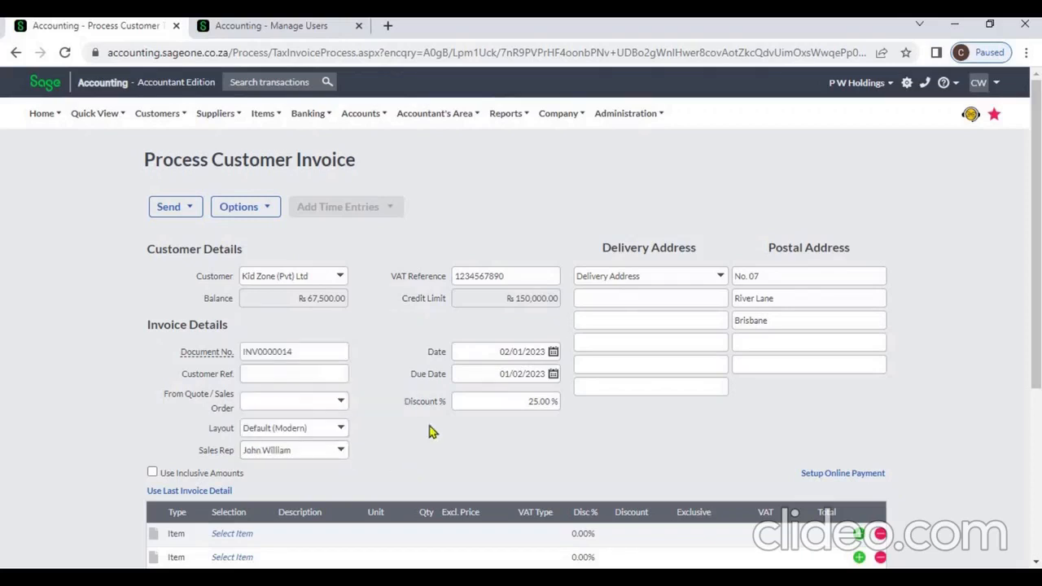
Step: Inspect the invoice's date and due date fields without changing them
left_click(490, 349)
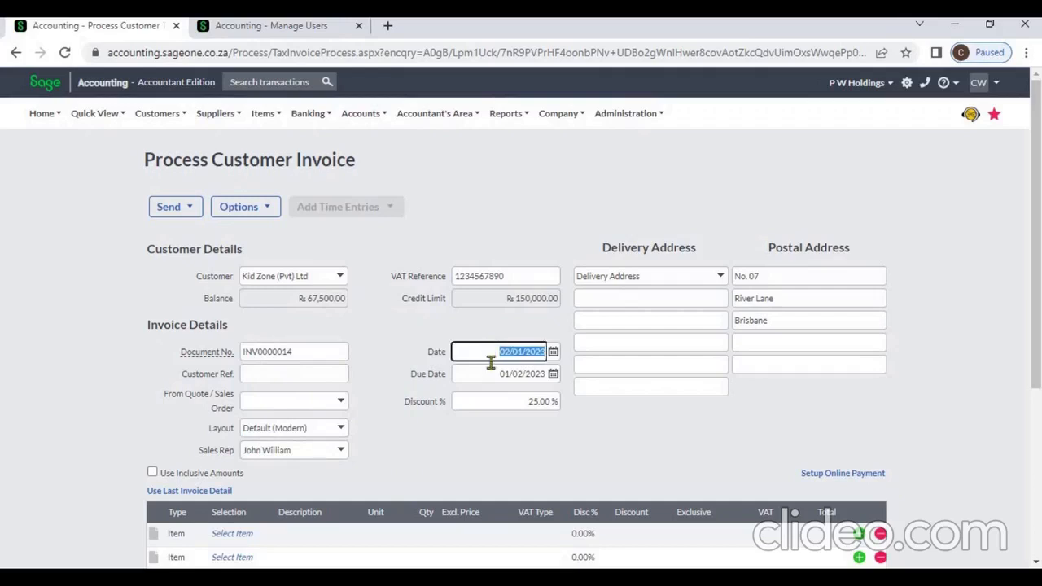
left_click(491, 371)
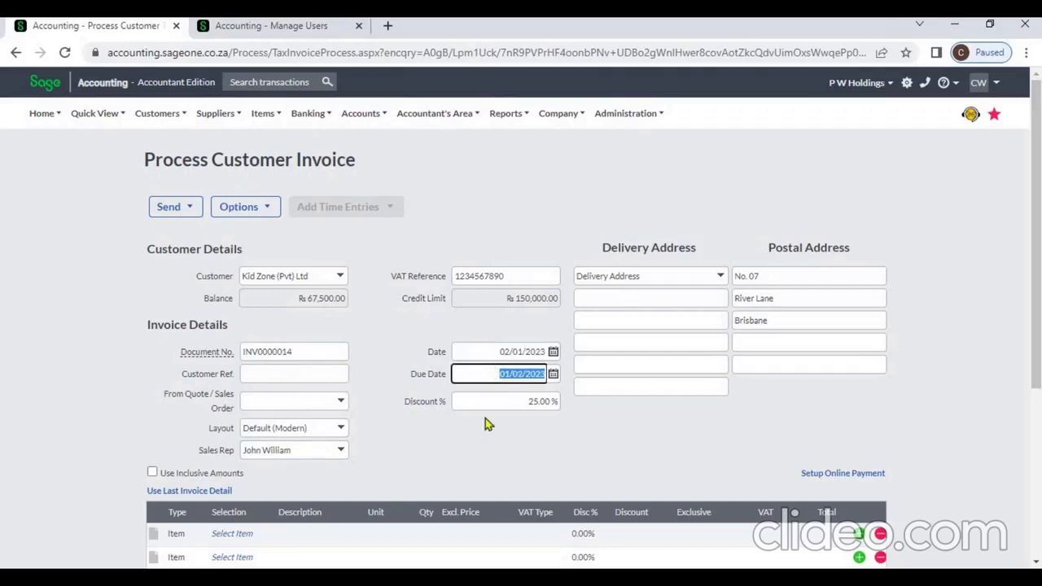
left_click(485, 460)
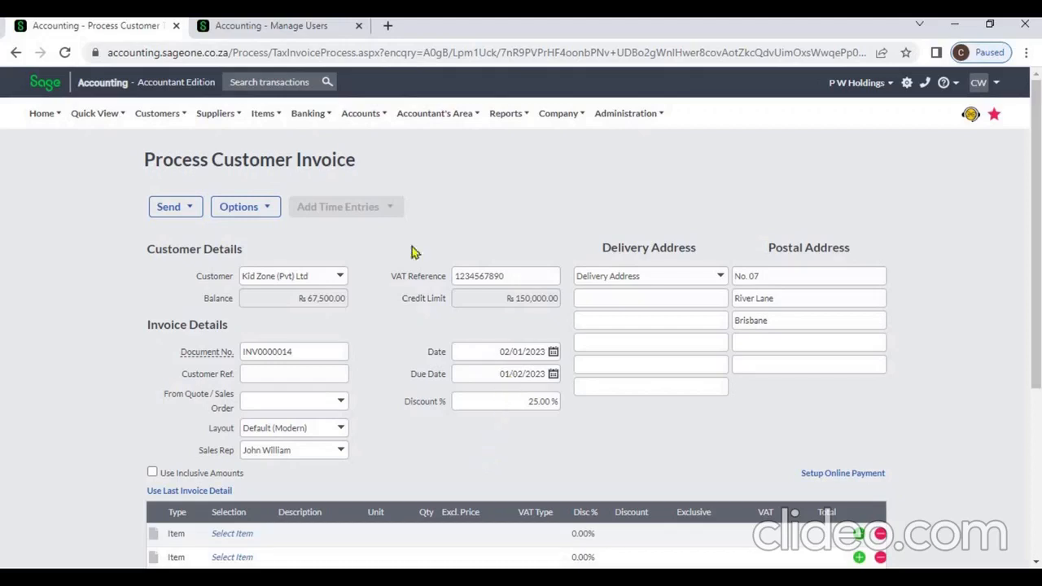
Step: Examine the default settings in the Kid Zone (Pvt) Ltd customer record, including discount, price list and payment terms, and return to the invoice
left_click(291, 34)
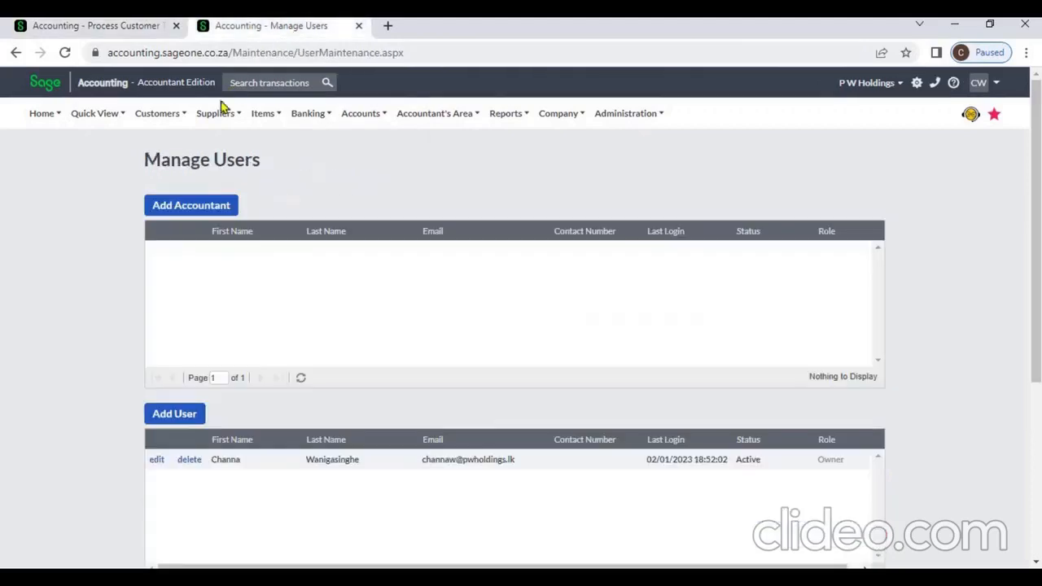
left_click(167, 122)
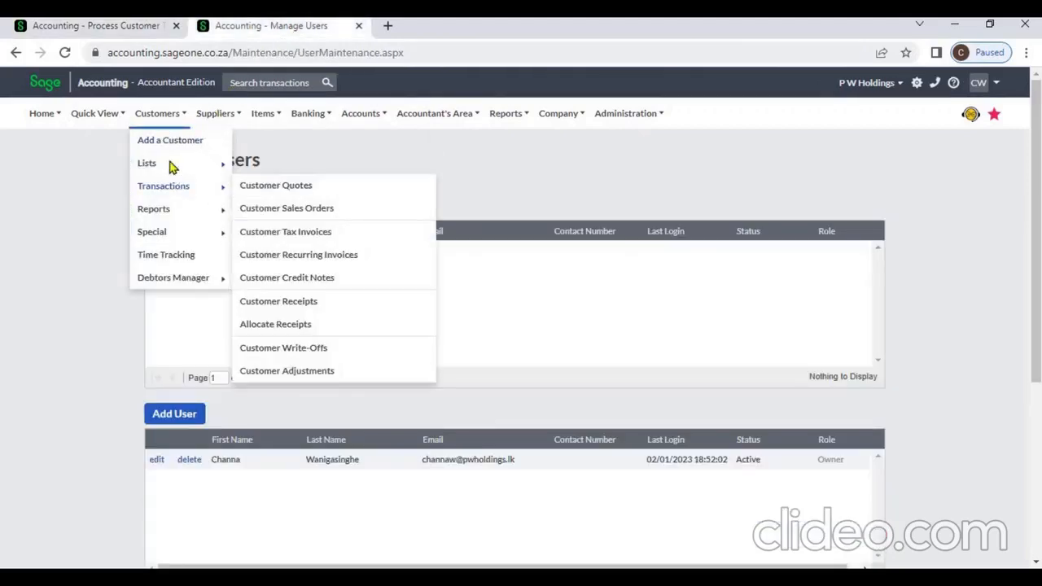
left_click(252, 167)
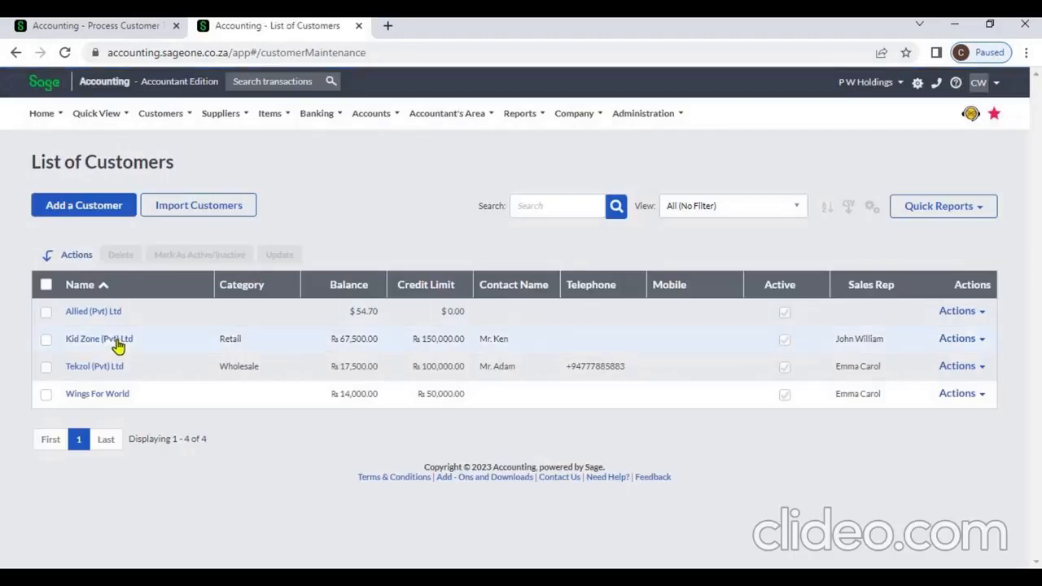
left_click(116, 343)
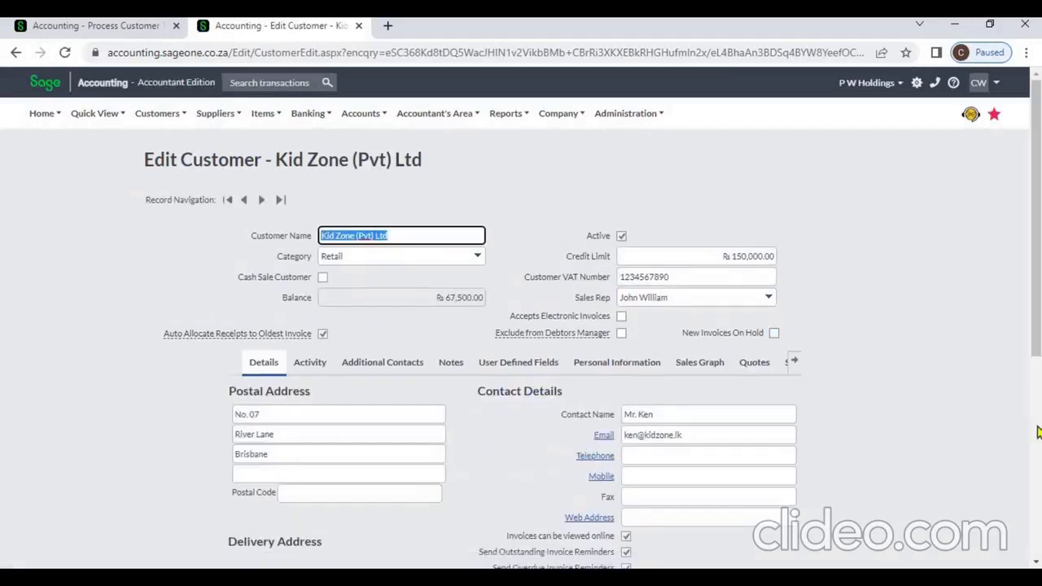
scroll(896, 325, "down", 5)
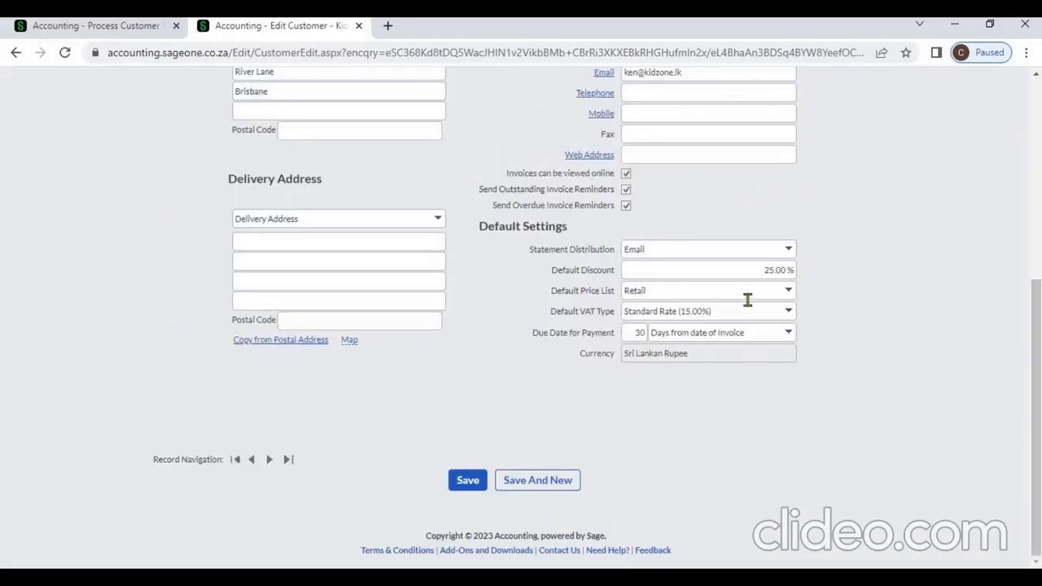
left_click(152, 27)
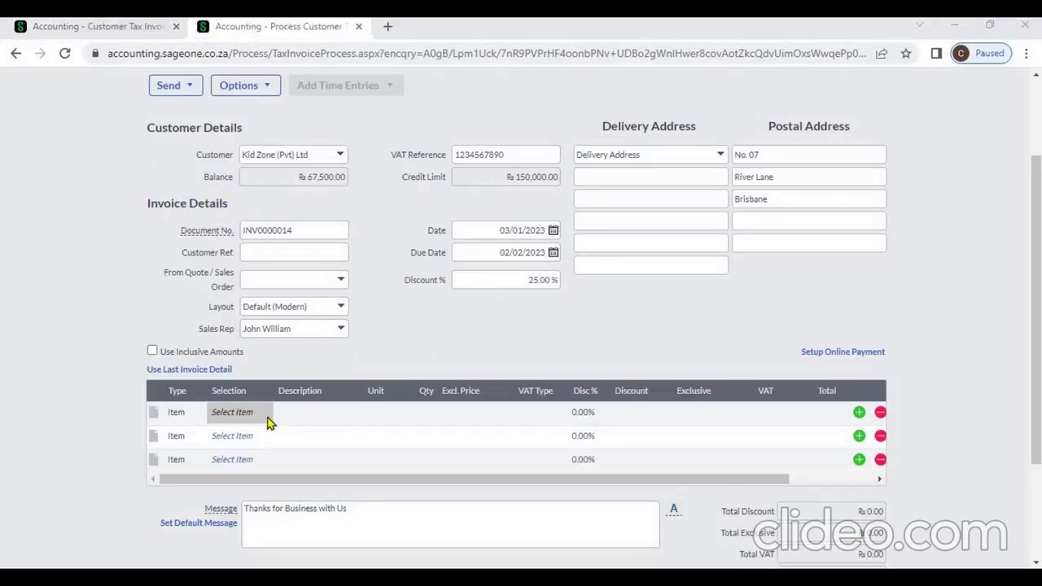
Step: Add item SBCA to the first invoice line with its default quantity and price, and switch inclusive amounts on and off again
left_click(269, 423)
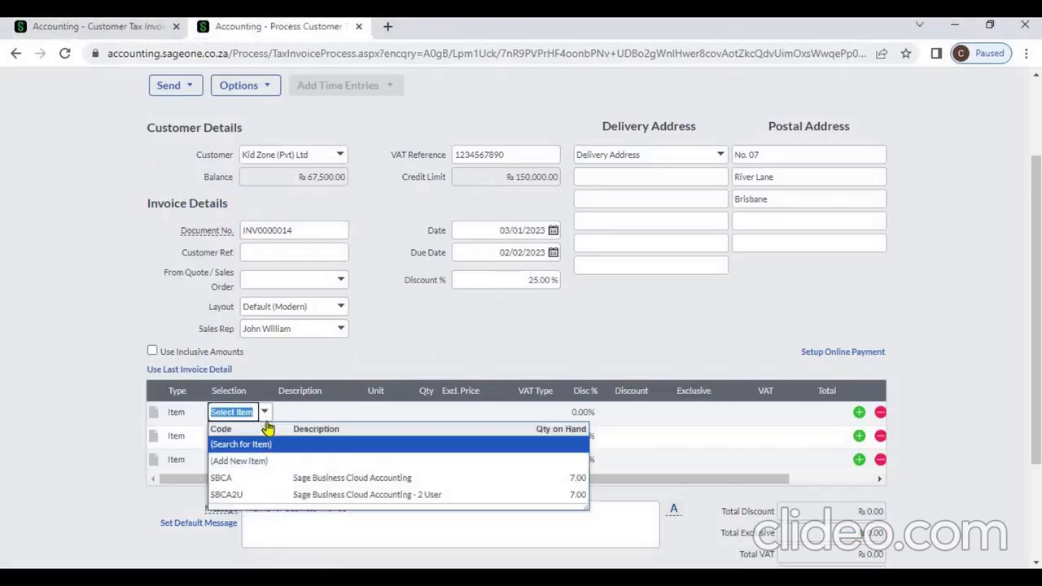
left_click(266, 481)
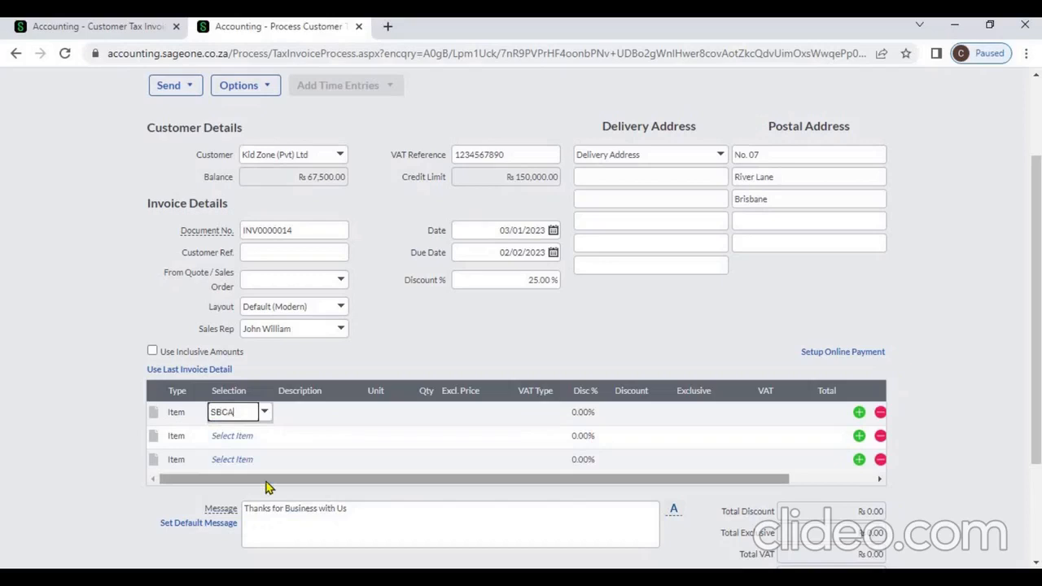
key("Tab")
key("Tab")
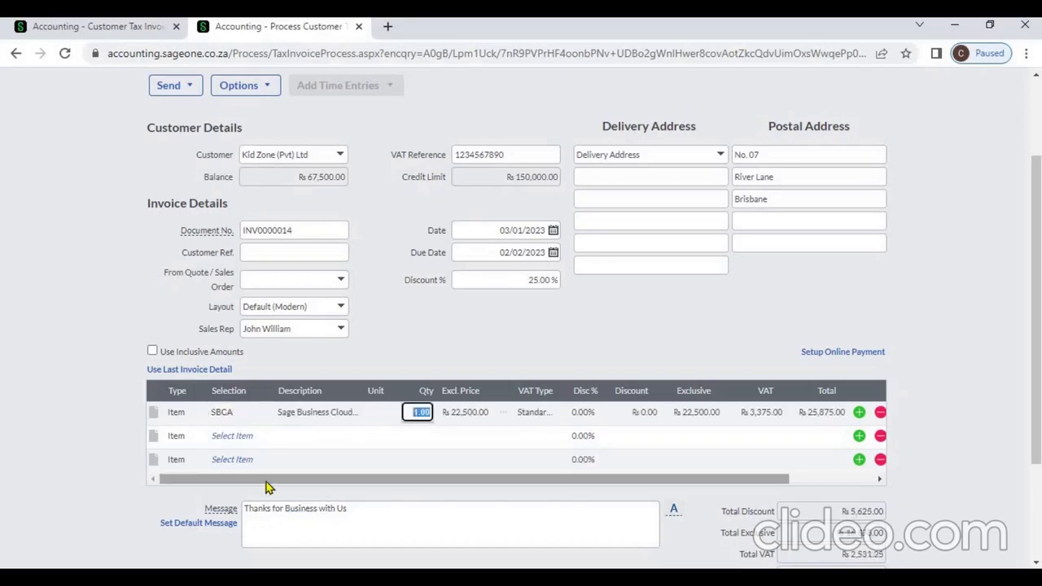
key("Tab")
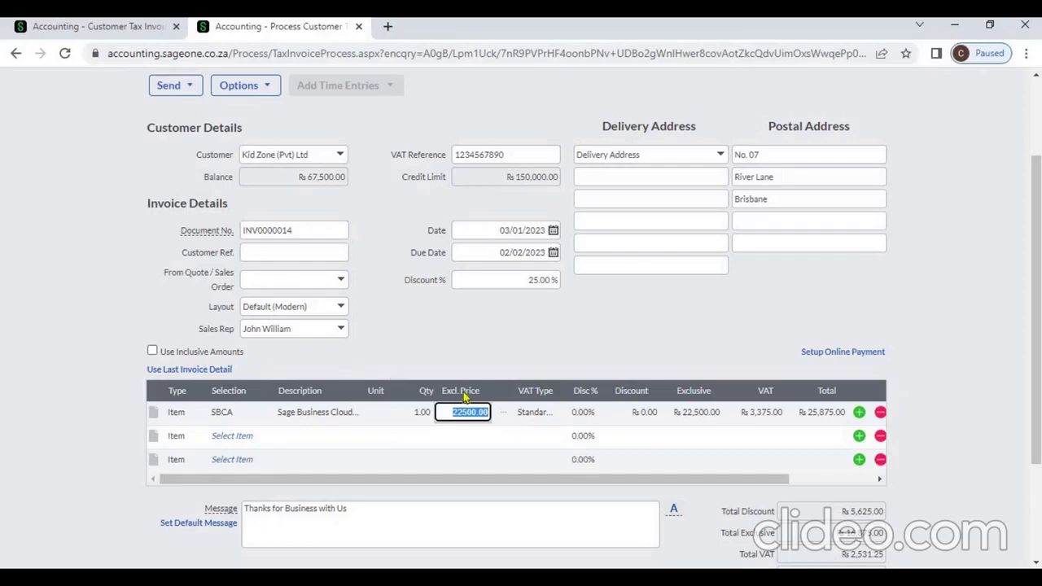
left_click(152, 351)
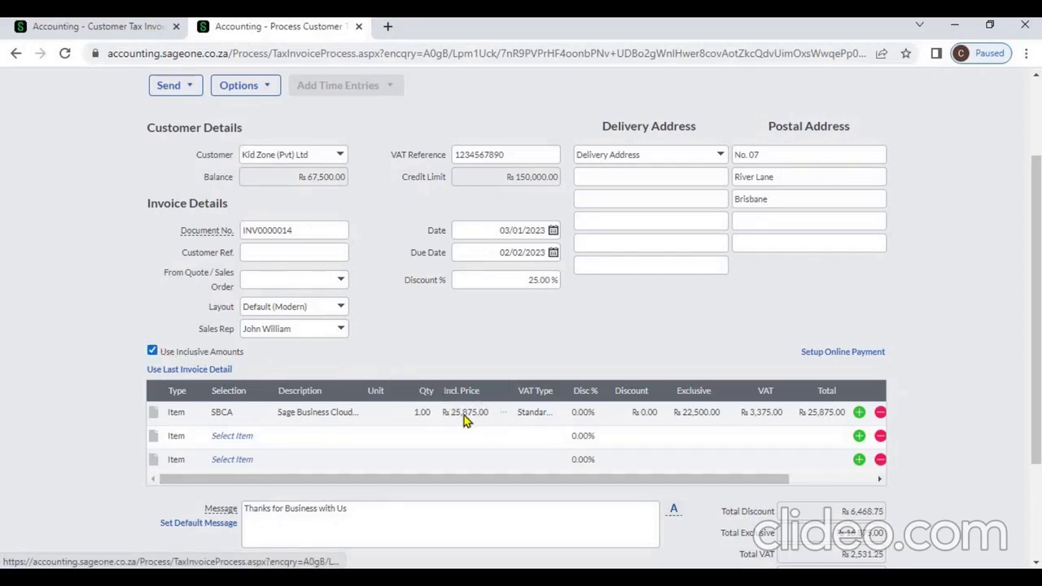
left_click(152, 351)
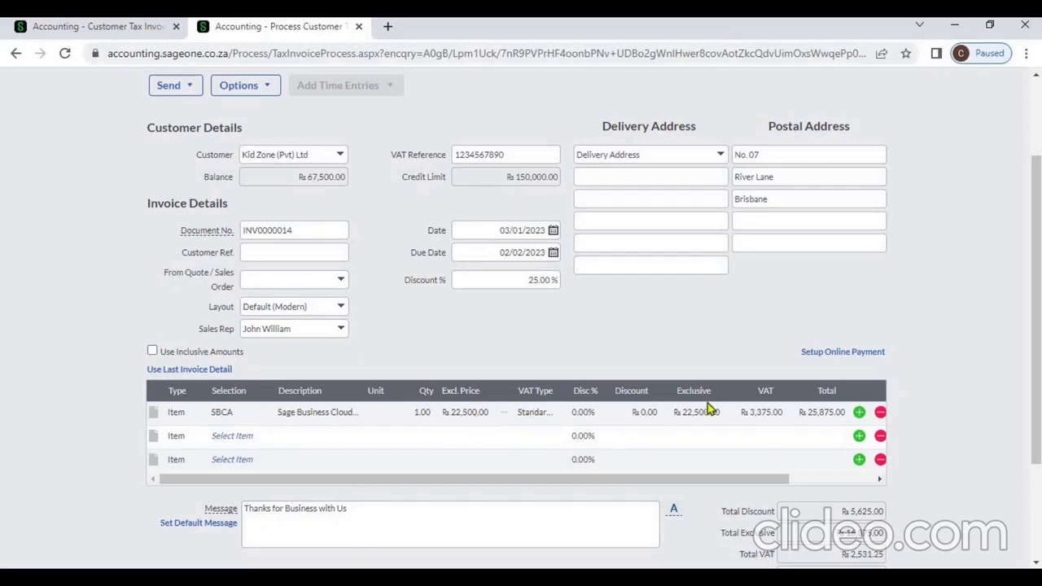
Step: Delete the SBCA line and fill the invoice with the customer's last invoice detail
left_click(882, 413)
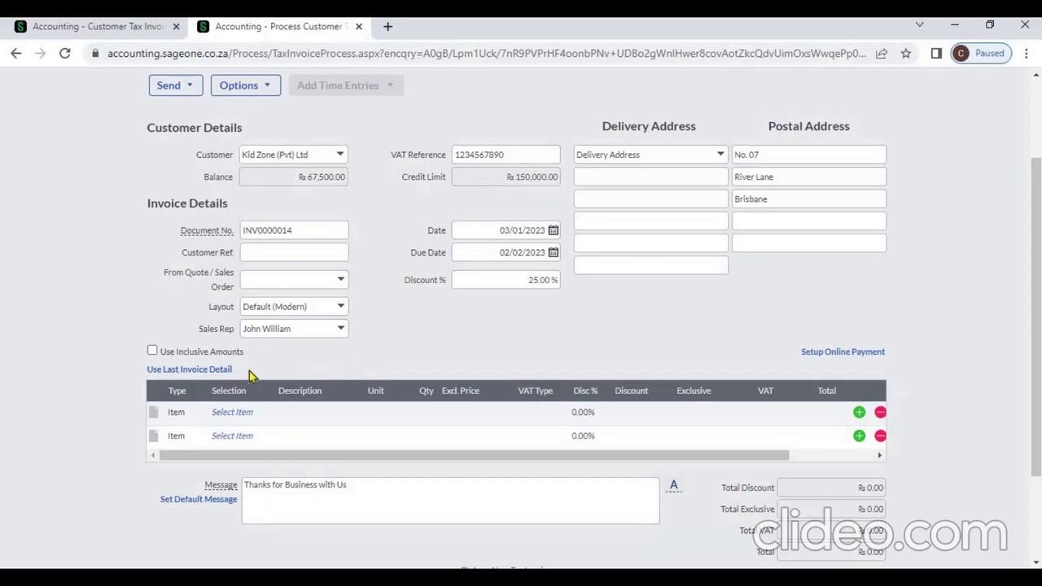
left_click(221, 371)
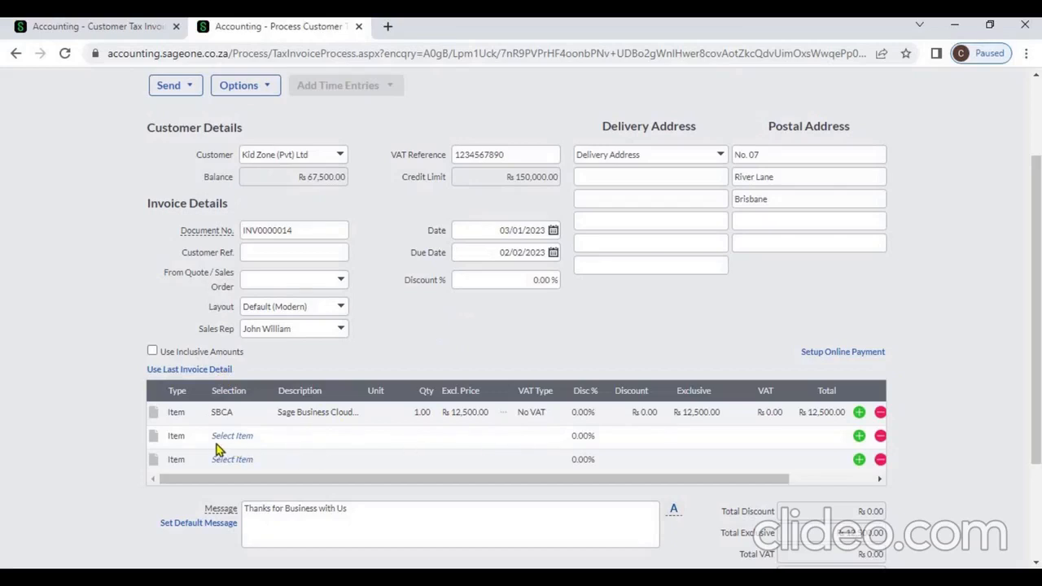
Step: Review the line types and the items available for the second invoice line, keeping its type as Item and choosing no item
left_click(194, 440)
left_click(197, 440)
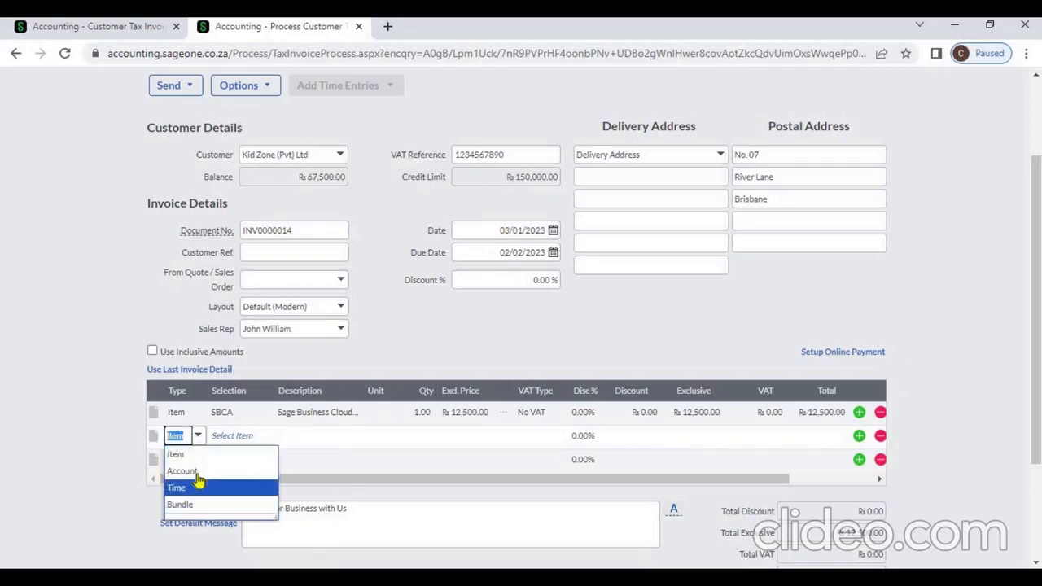
left_click(186, 456)
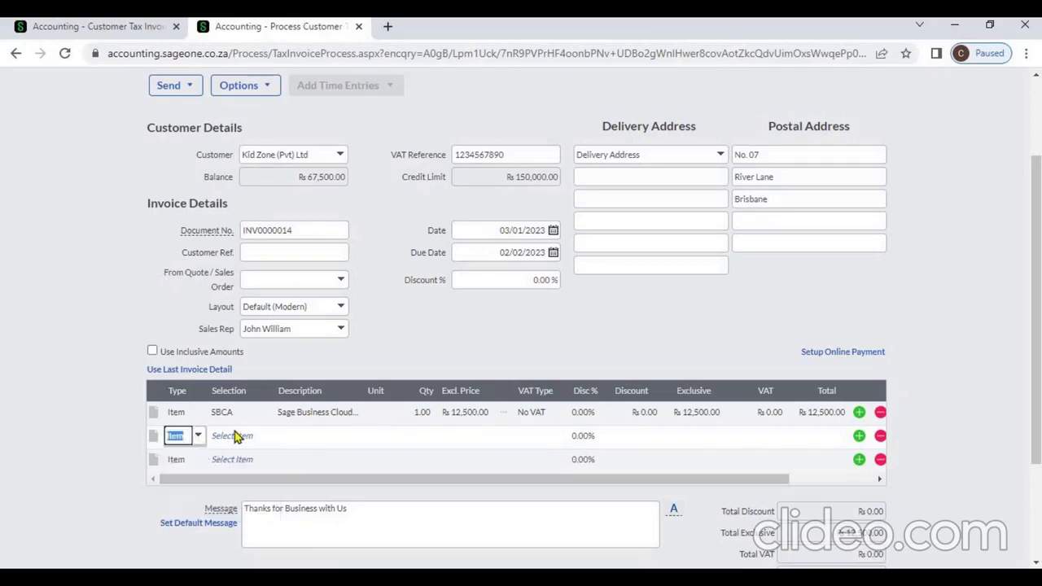
left_click(261, 436)
left_click(265, 438)
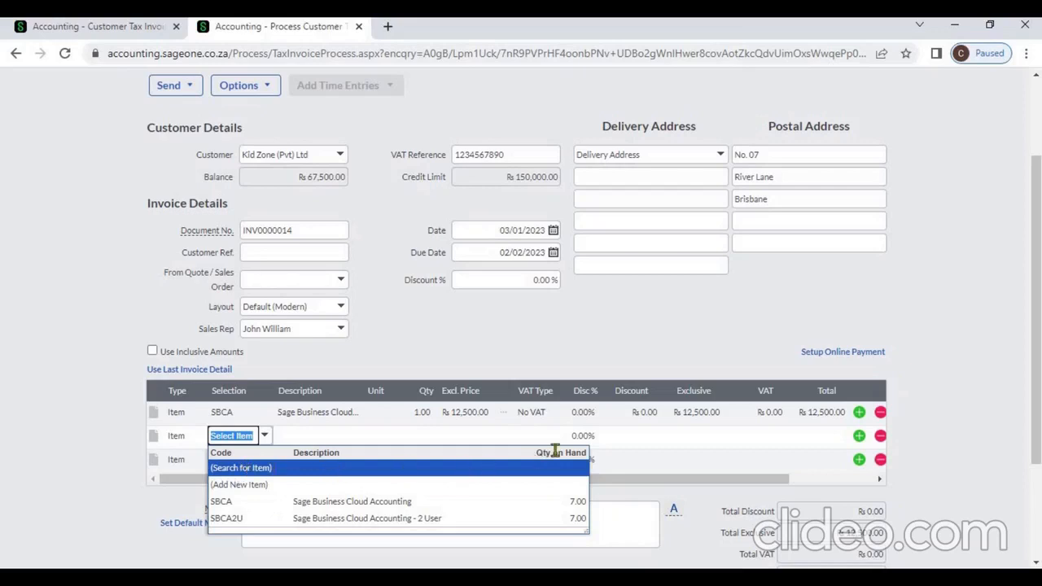
left_click(571, 349)
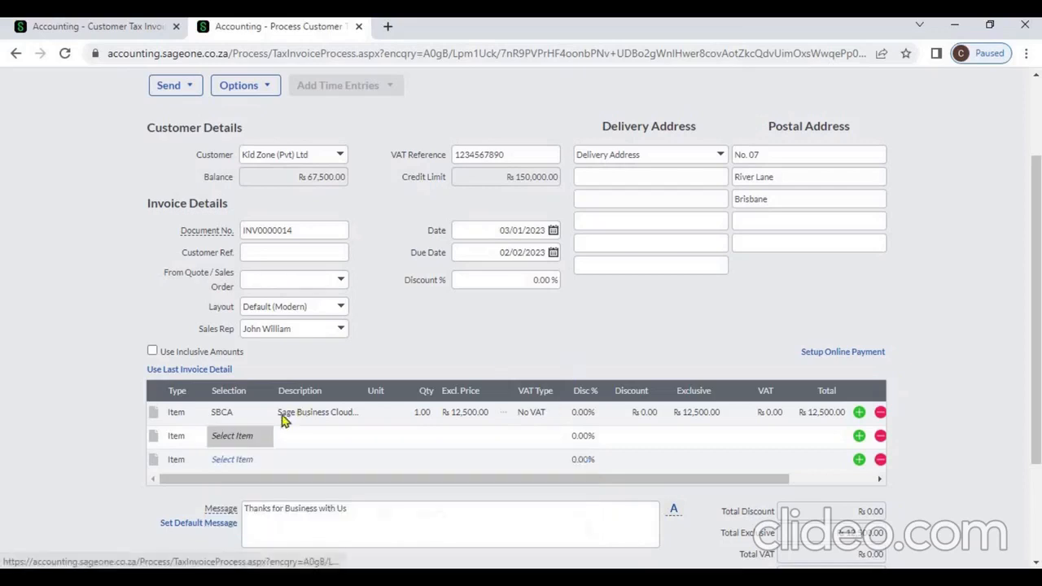
Step: Set the second invoice line's type to Account and review the available accounts without choosing one
left_click(198, 439)
left_click(198, 437)
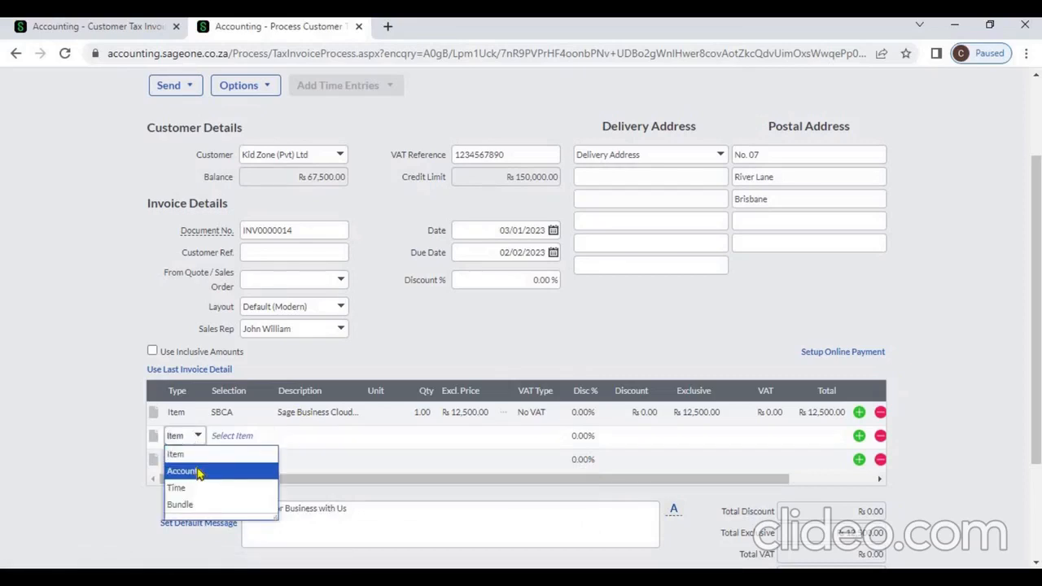
left_click(197, 472)
left_click(254, 437)
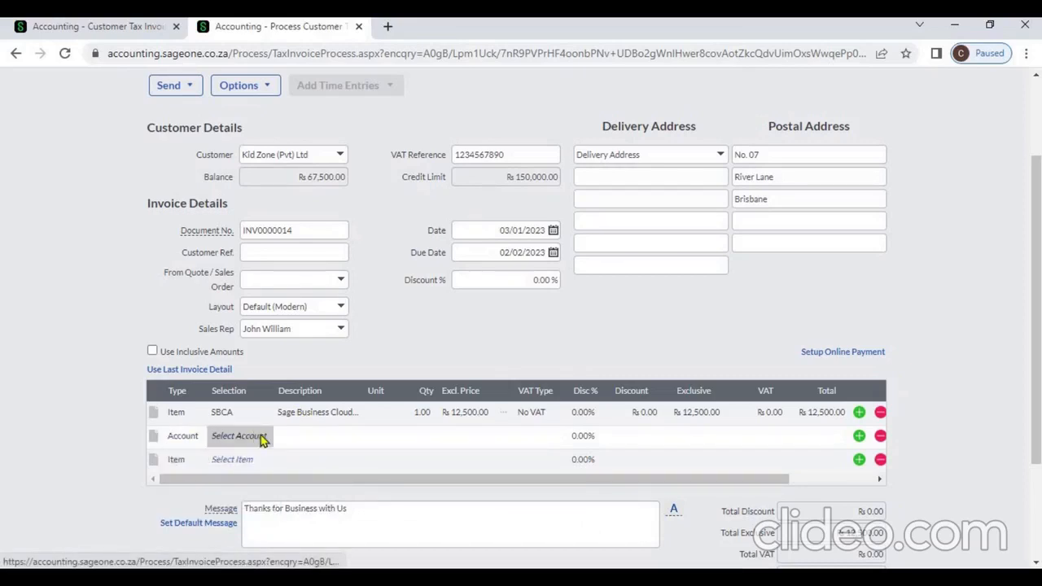
left_click(266, 438)
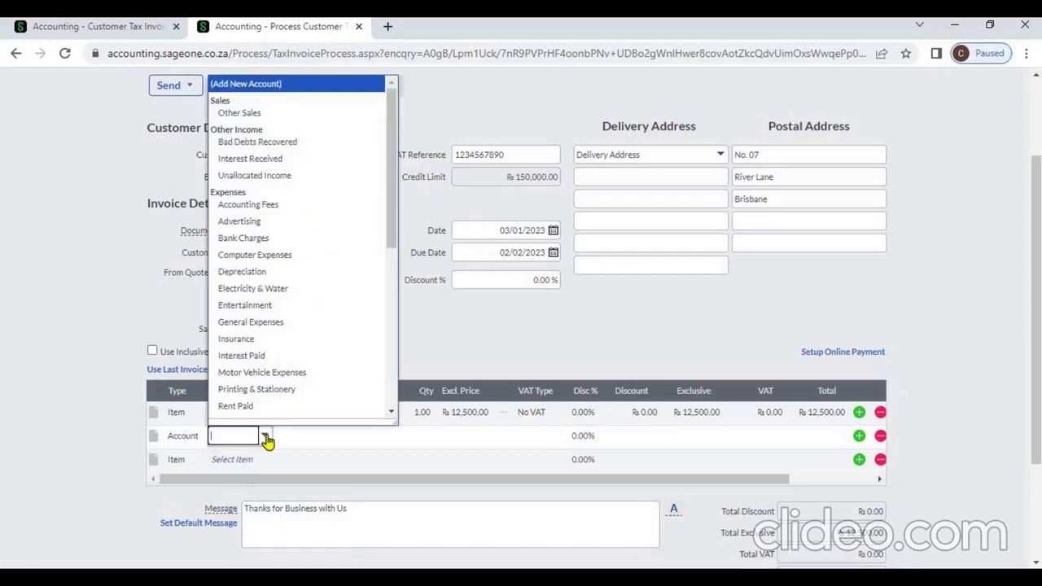
left_click(457, 343)
Step: Change the second invoice line's type to Time and then to Bundle
left_click(199, 437)
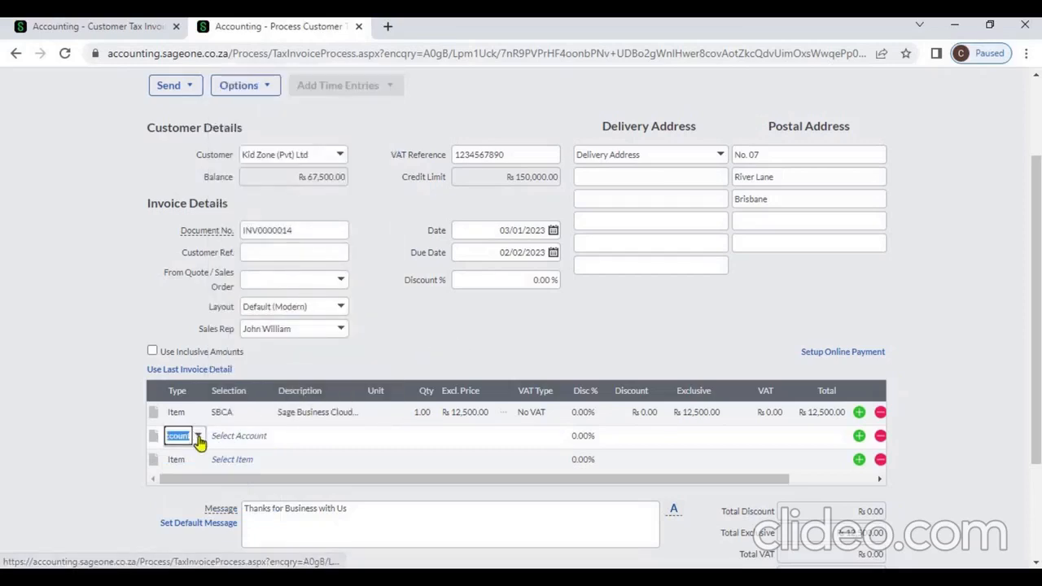
left_click(197, 437)
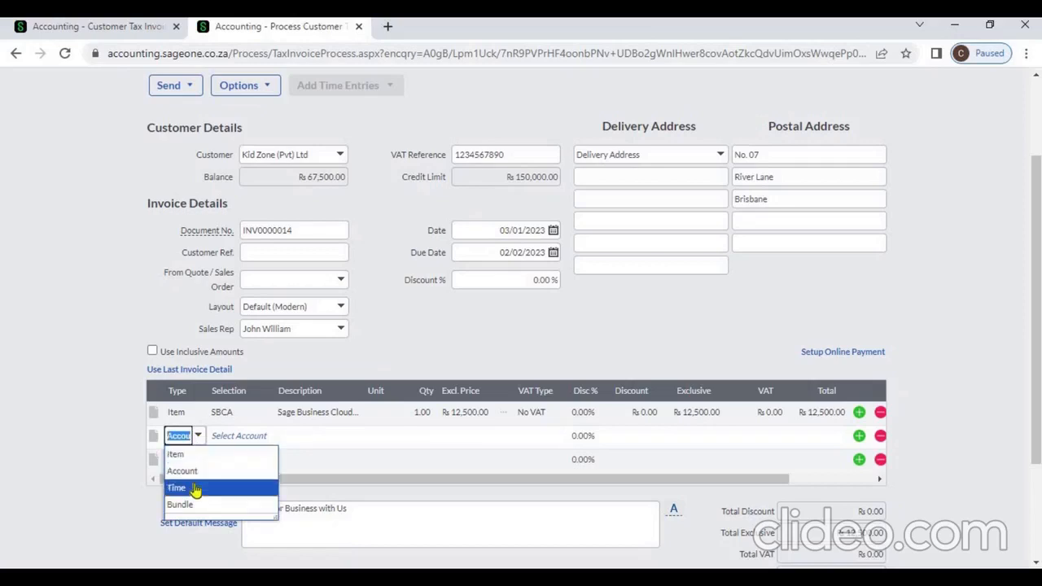
left_click(196, 489)
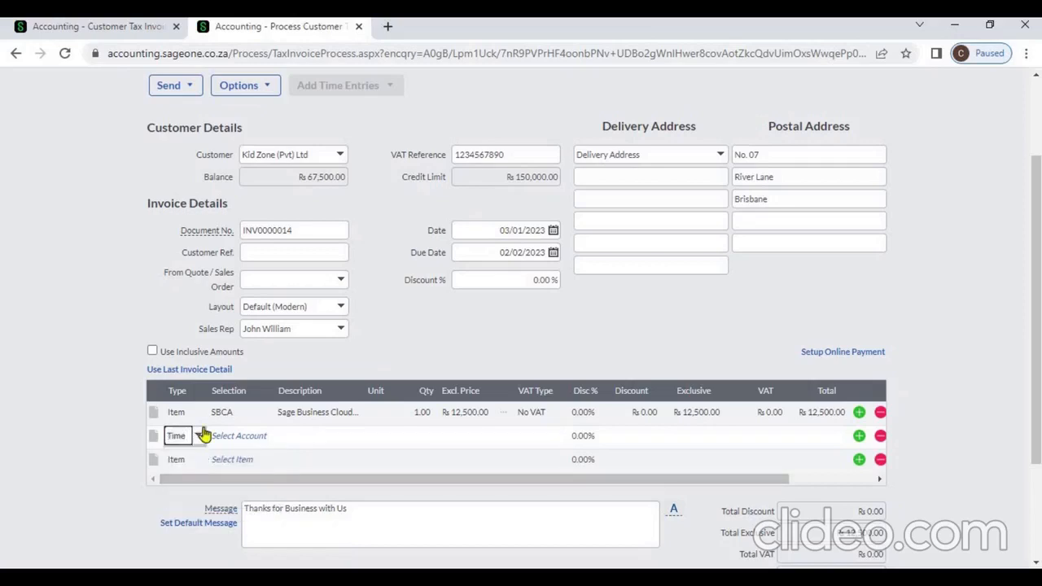
left_click(201, 436)
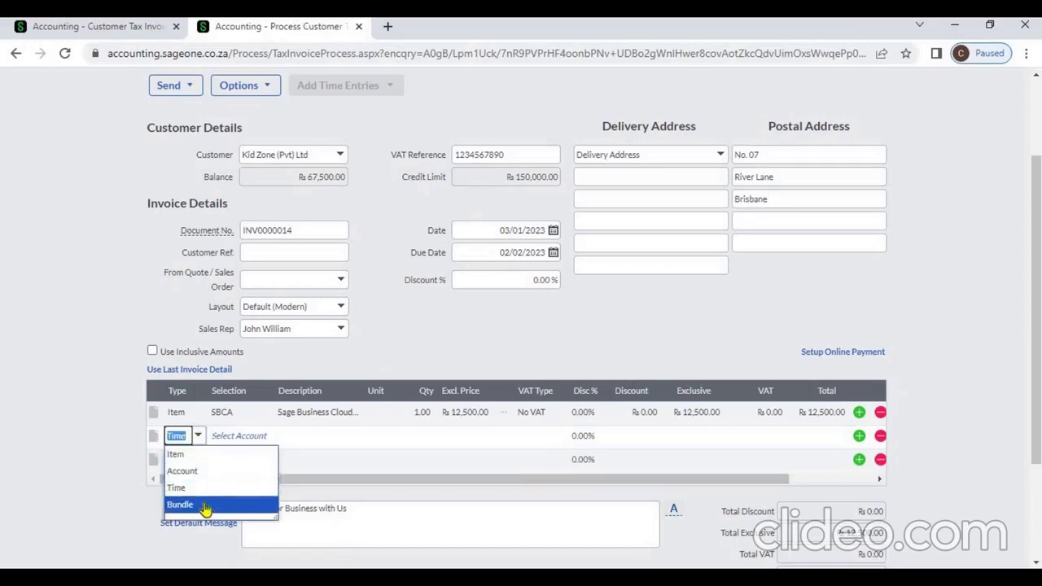
left_click(205, 504)
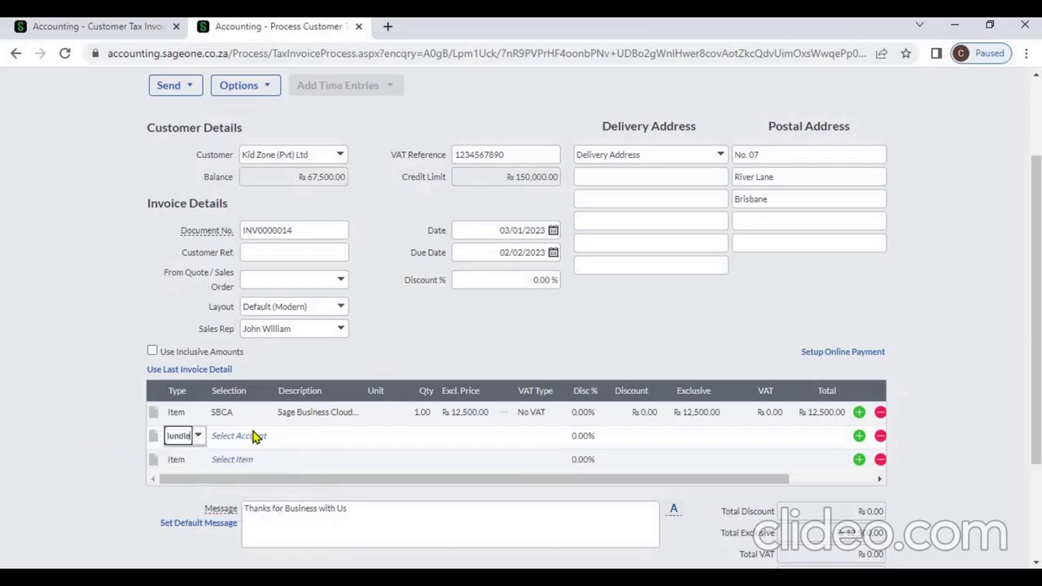
Step: Set the second invoice line's type back to Item and select the item SBCA
left_click(188, 438)
left_click(197, 438)
left_click(196, 459)
key("Tab")
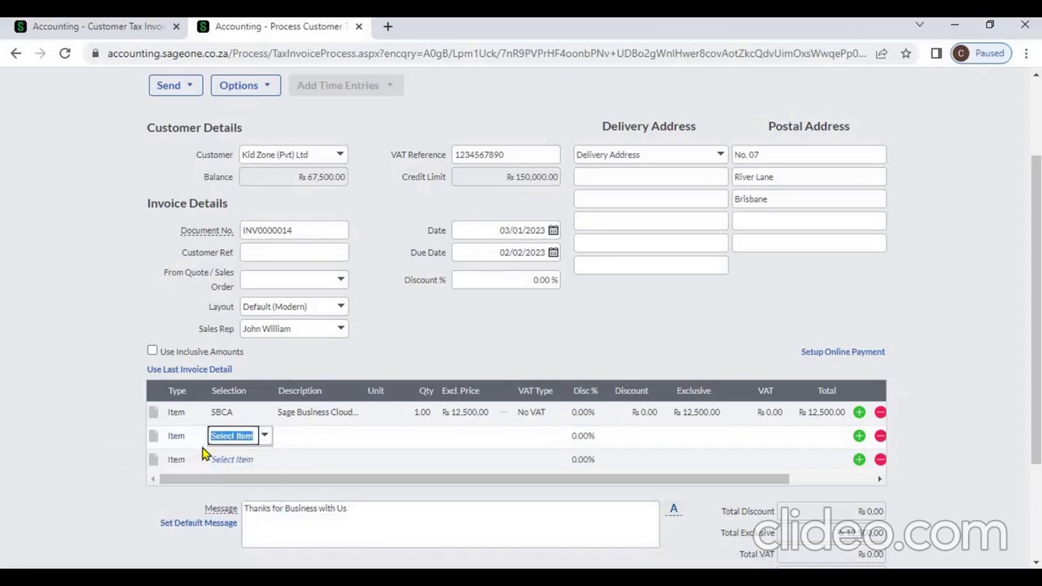
left_click(265, 437)
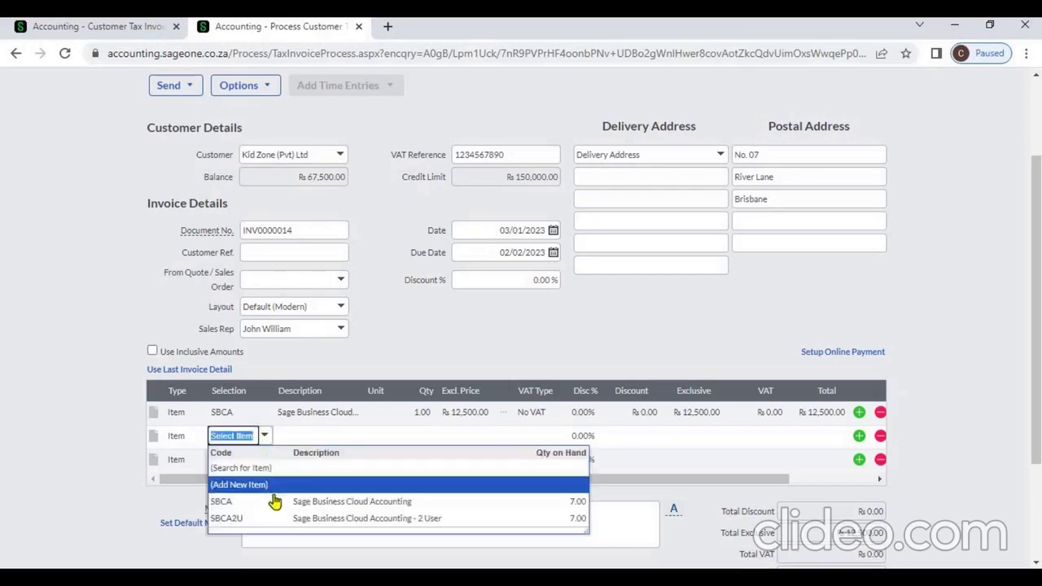
left_click(275, 502)
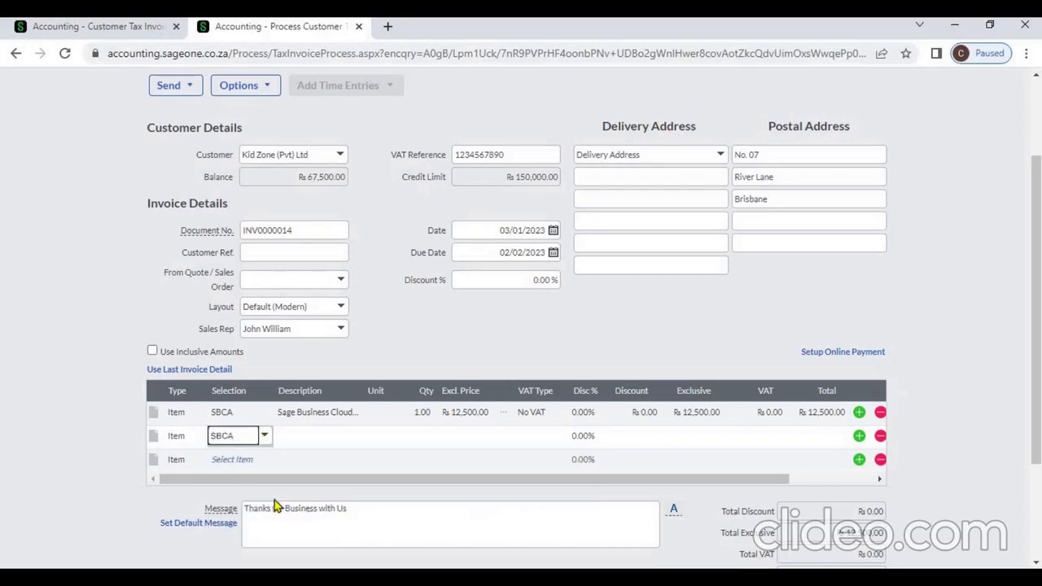
Step: Delete the first invoice line and set the quantity of the remaining SBCA line to 5
left_click(880, 413)
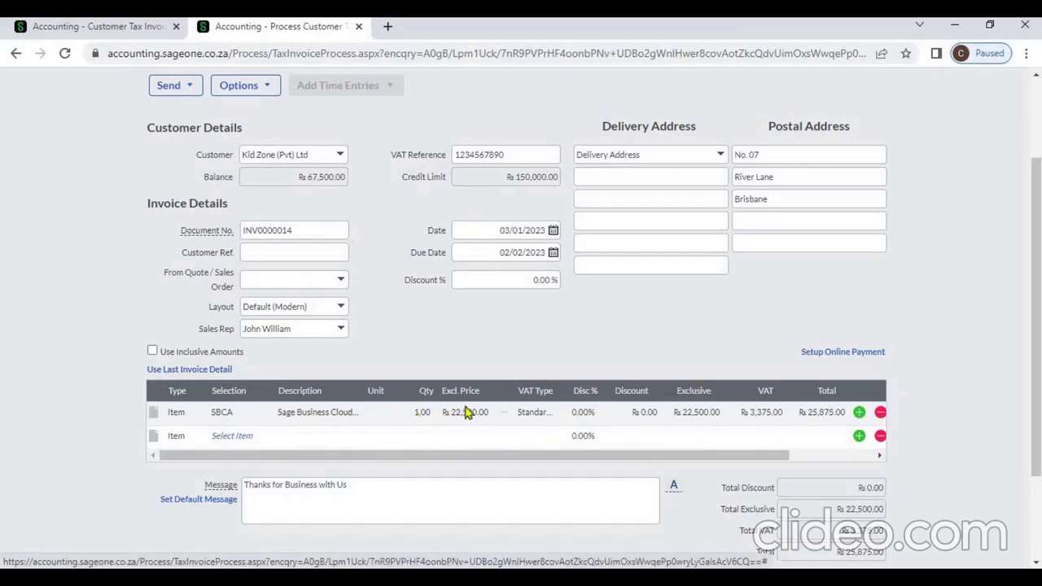
left_click(424, 413)
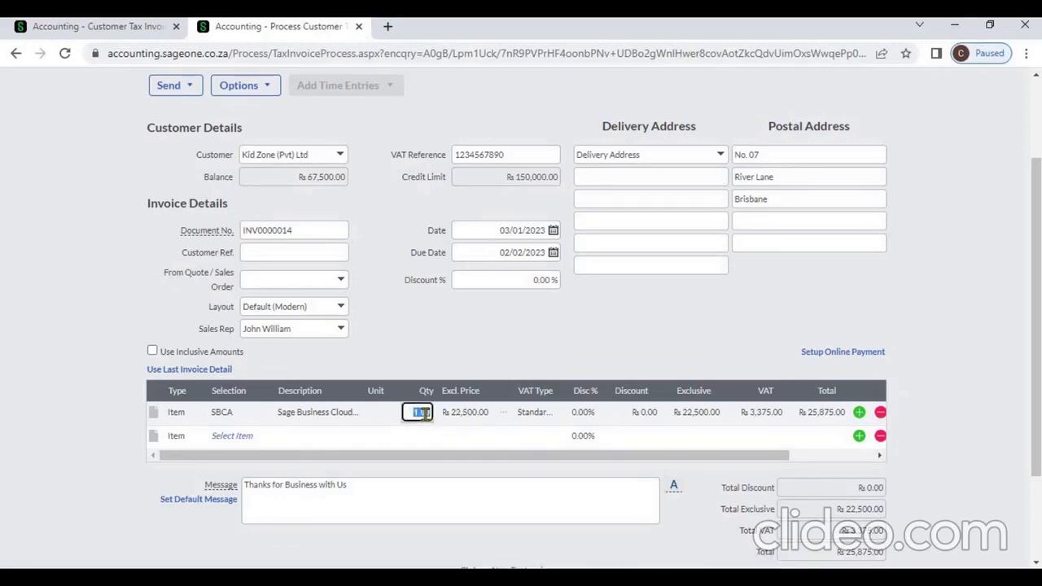
type("1")
key("BackSpace")
type("5")
key("Tab")
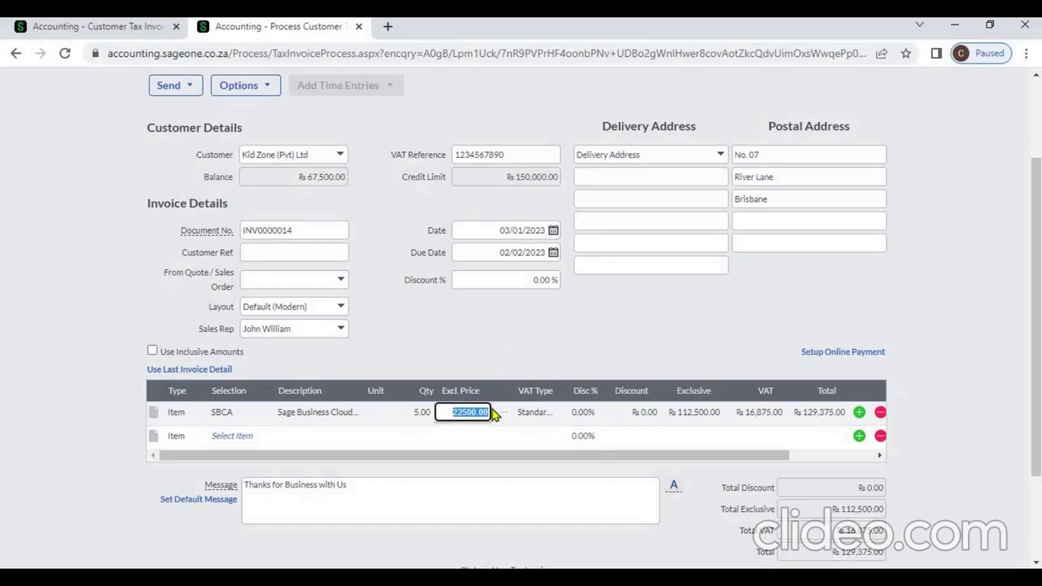
Step: Review the VAT types available for the SBCA line without changing the selection
left_click(537, 414)
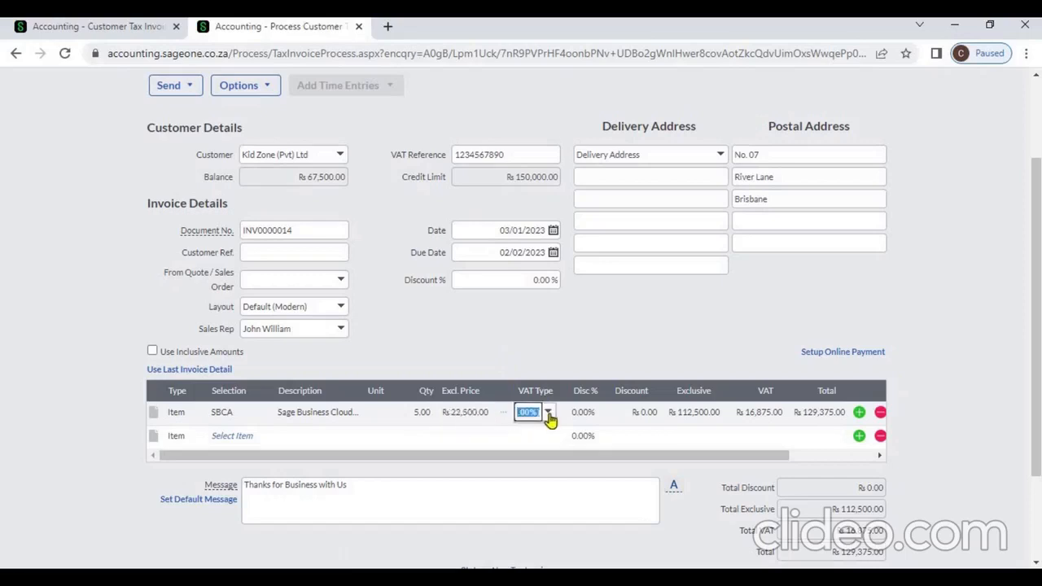
left_click(549, 413)
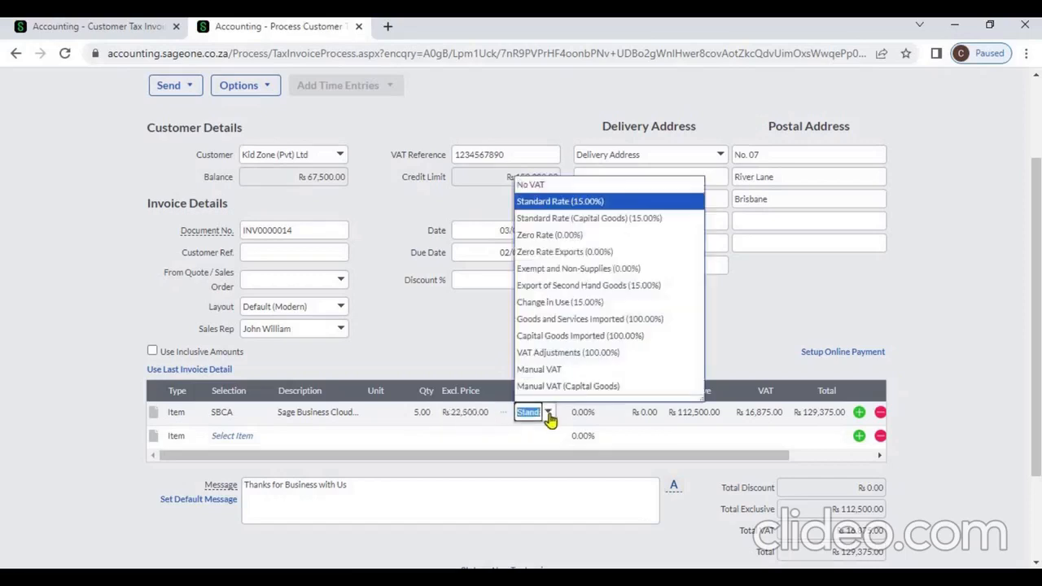
left_click(735, 348)
Step: Give the SBCA line a 10% discount and check its exclusive, VAT and total amounts
left_click(580, 414)
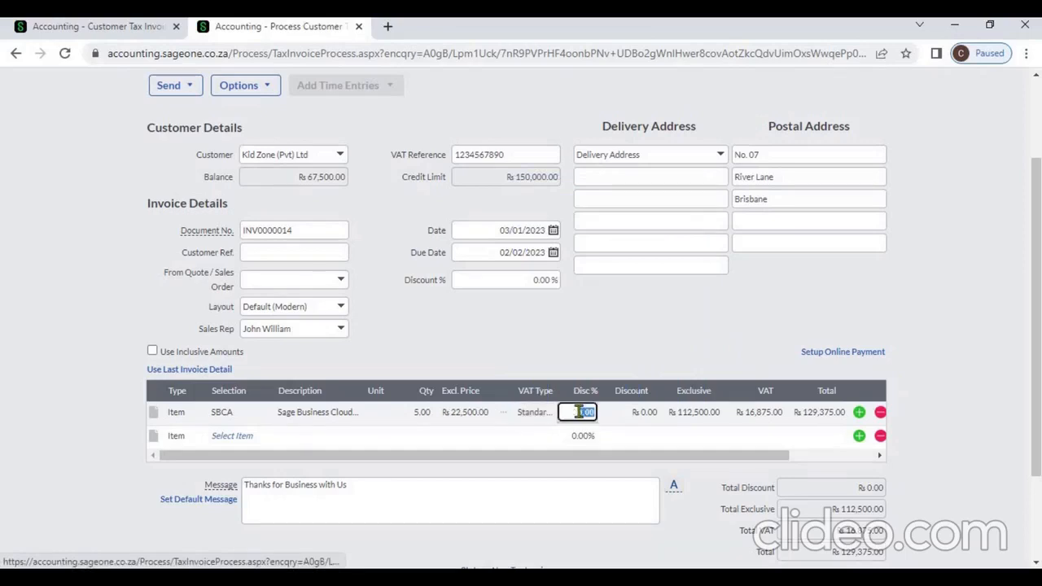
type("10")
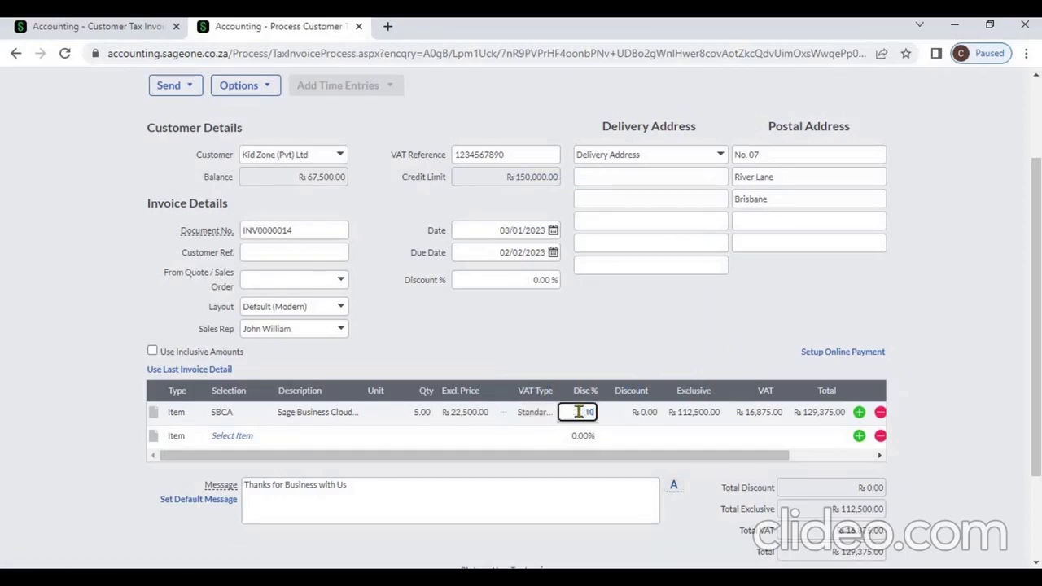
key("Tab")
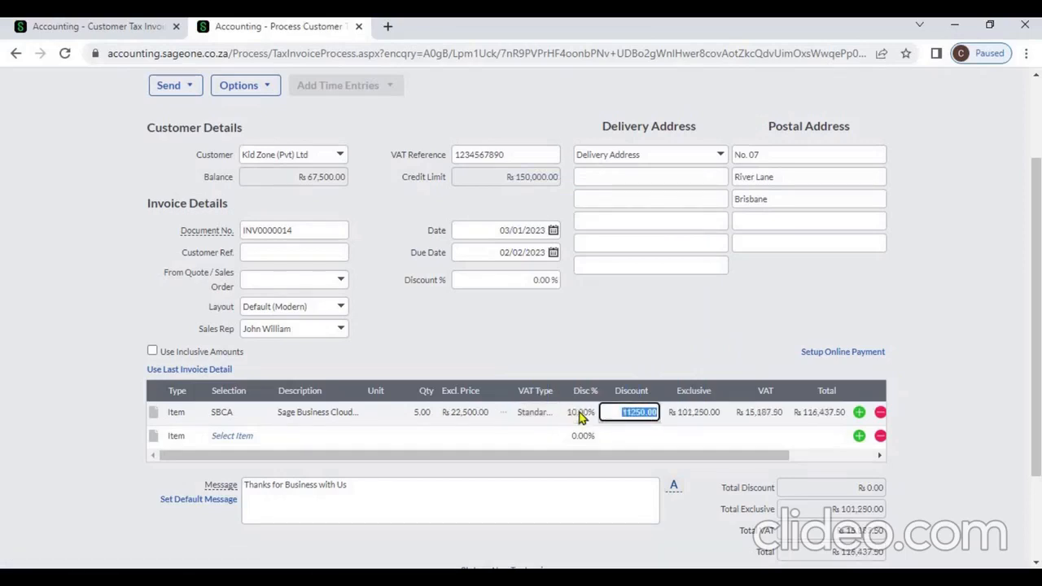
left_click(698, 416)
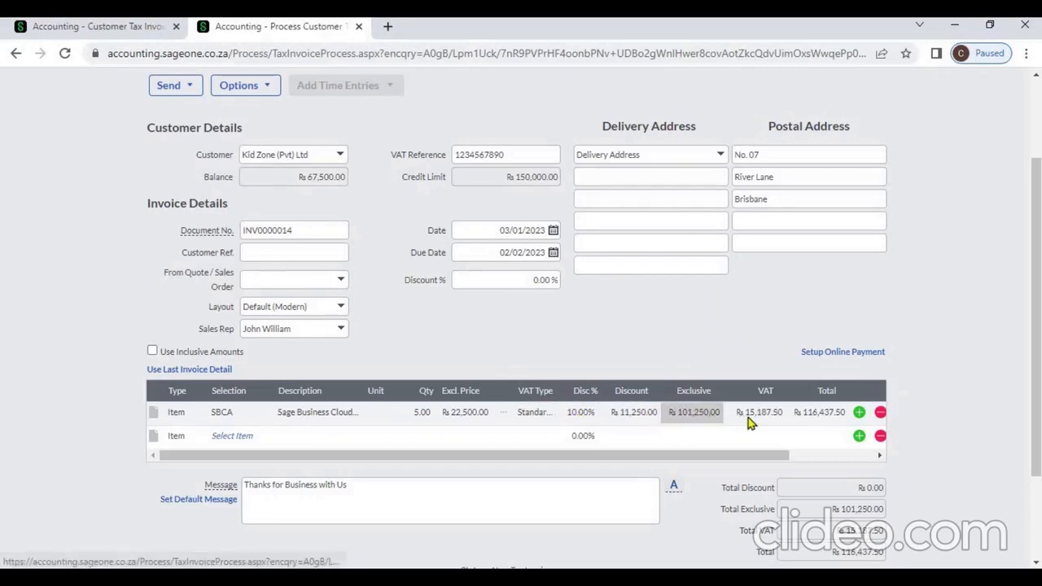
left_click(758, 420)
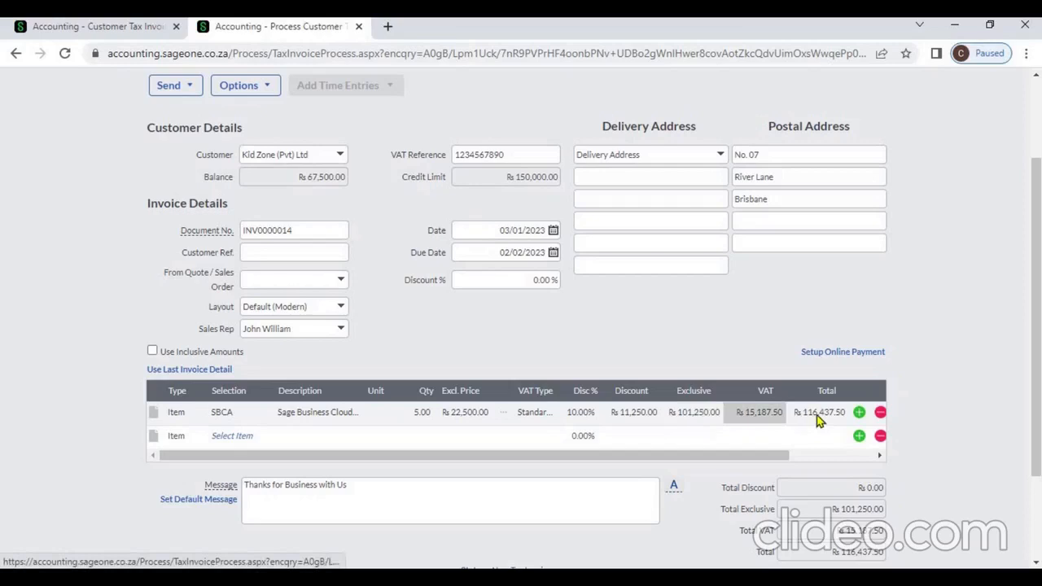
left_click(819, 417)
Step: Check the Projects field of the SBCA line without assigning a project
left_click(823, 453)
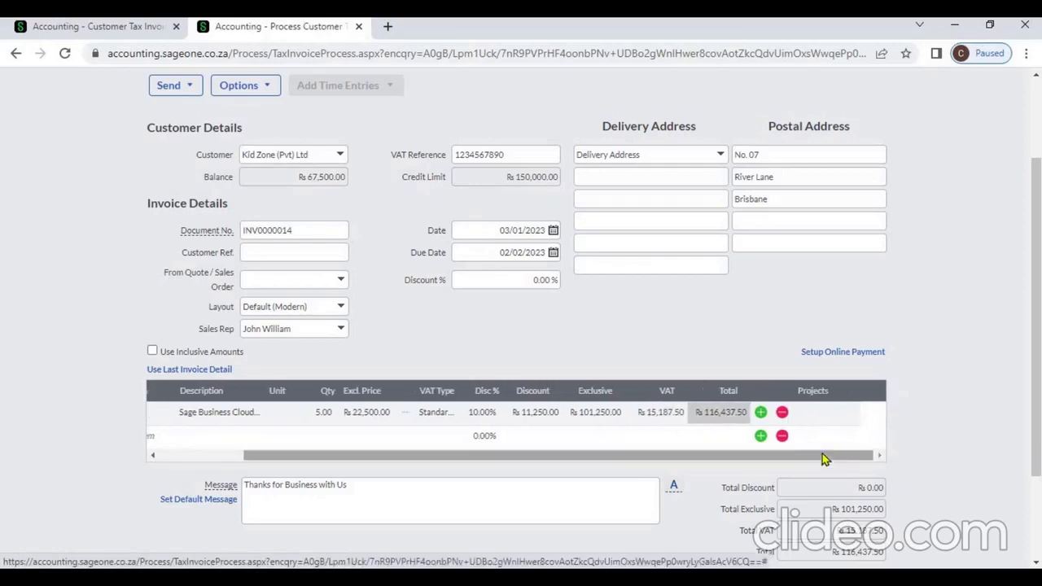
left_click(825, 419)
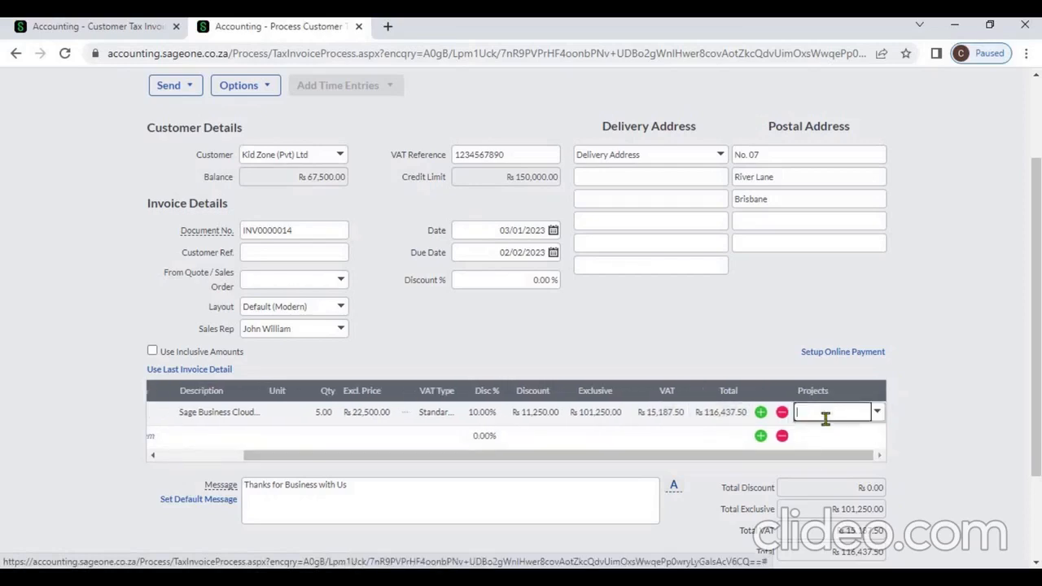
left_click(879, 414)
left_click(917, 400)
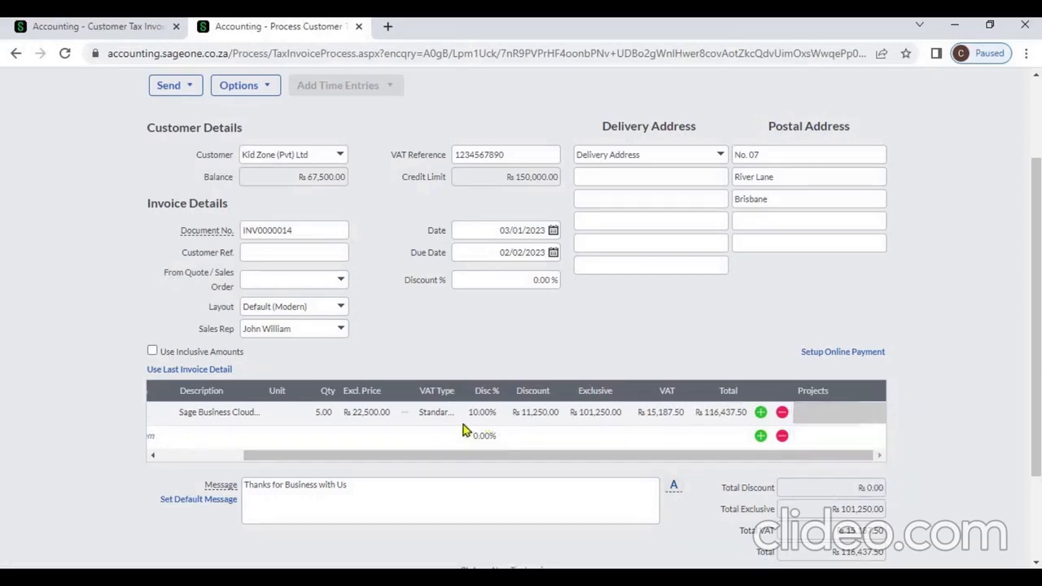
left_click(241, 456)
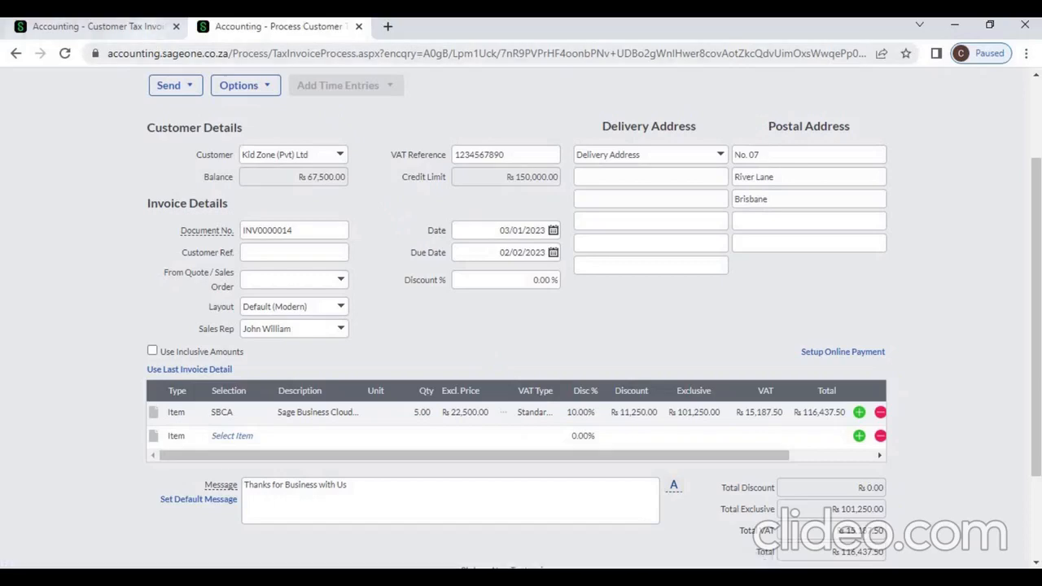
Step: Review the VAT settings in the company settings and return to the customer invoice
left_click(82, 26)
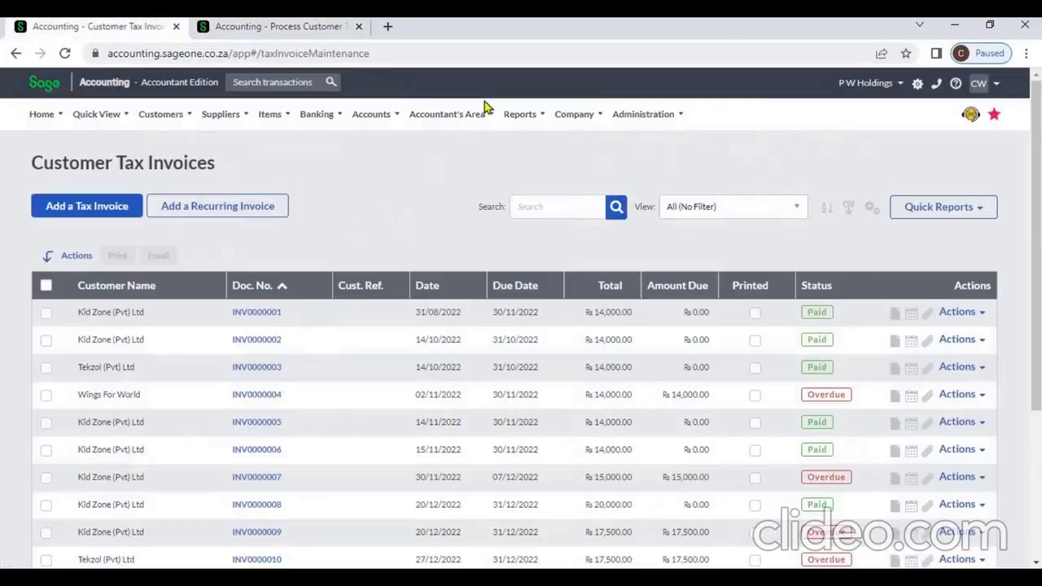
mouse_move(585, 124)
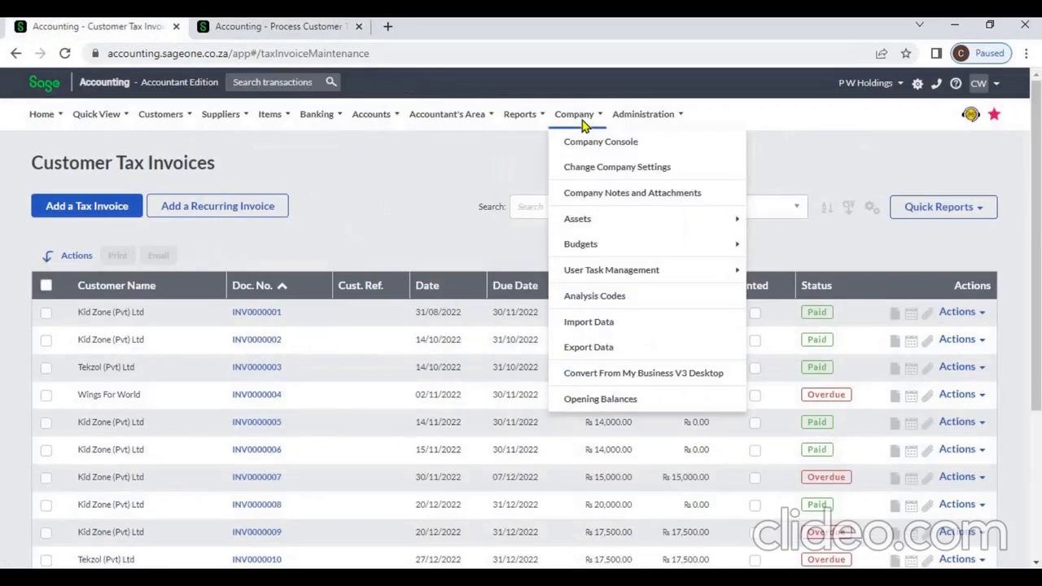
left_click(593, 168)
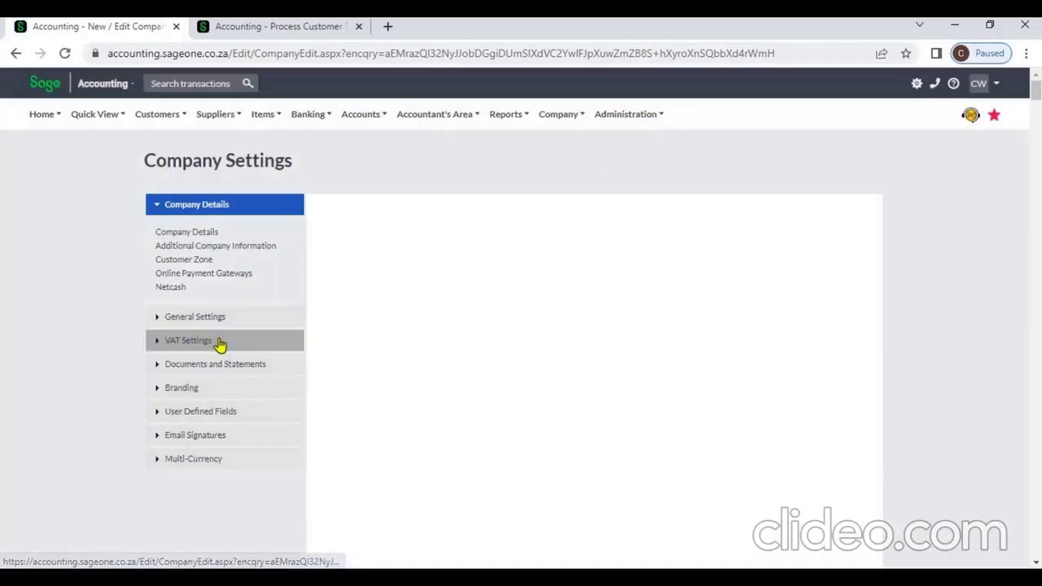
left_click(218, 342)
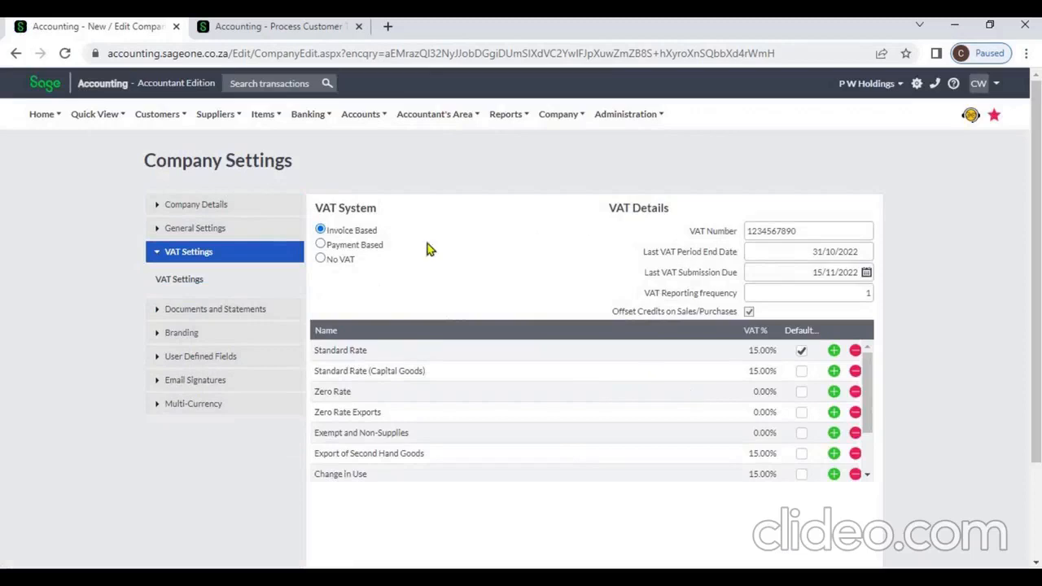
left_click(242, 33)
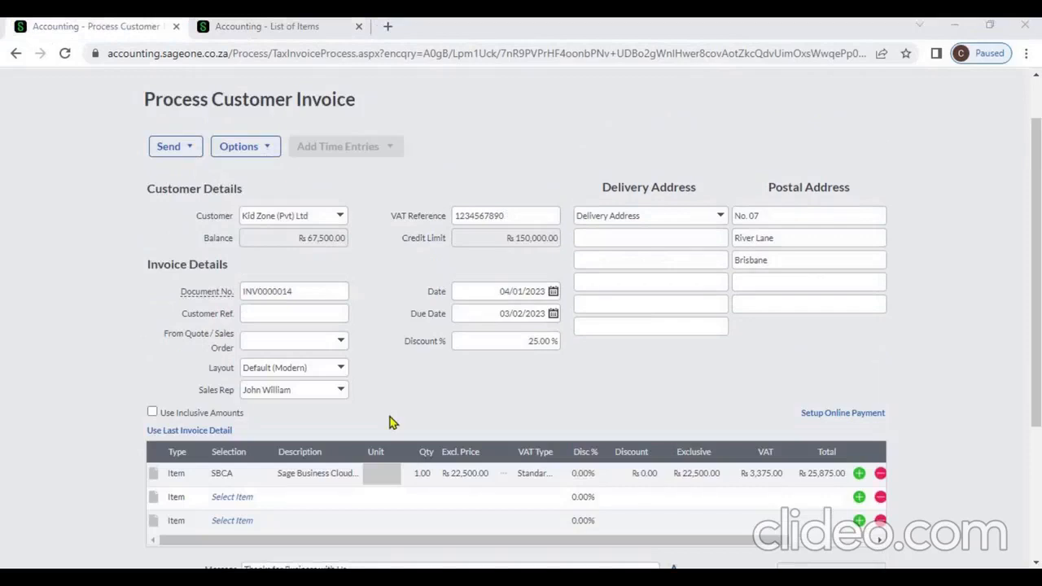
Step: Check the SBCA line's unit and exclusive price, and open the SBCA record from the list of items
left_click(379, 476)
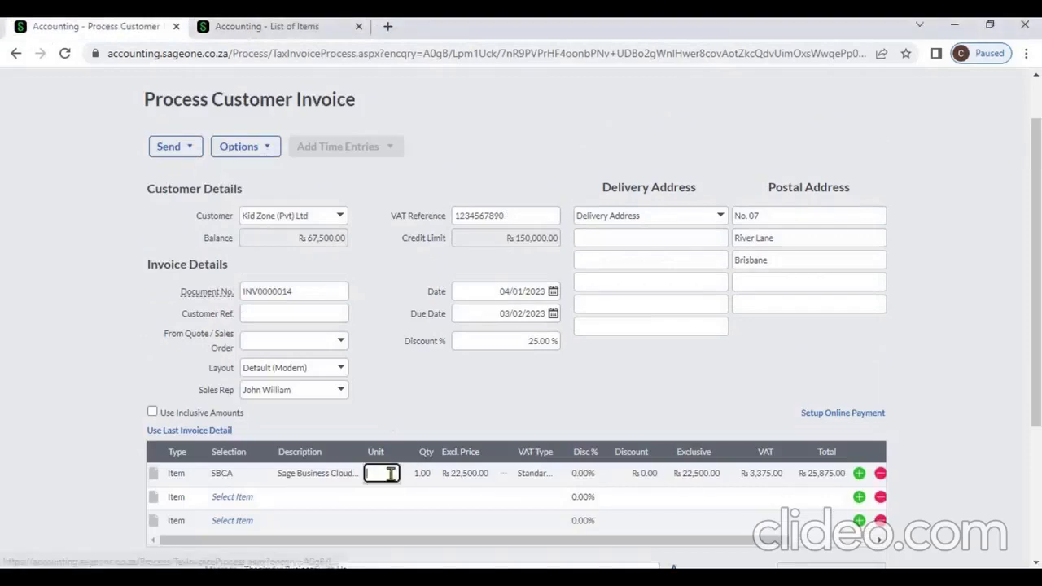
left_click(462, 475)
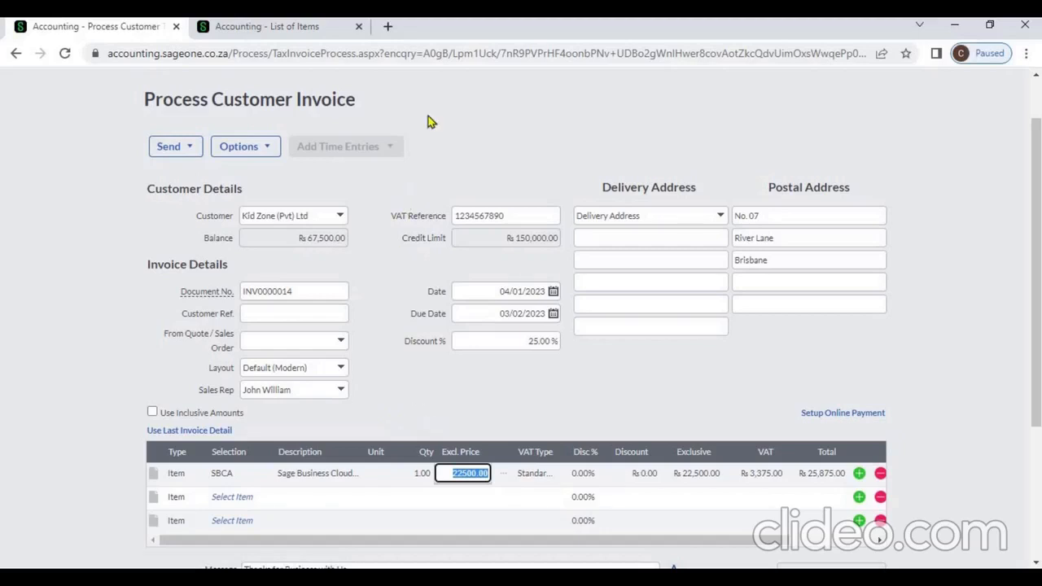
left_click(320, 37)
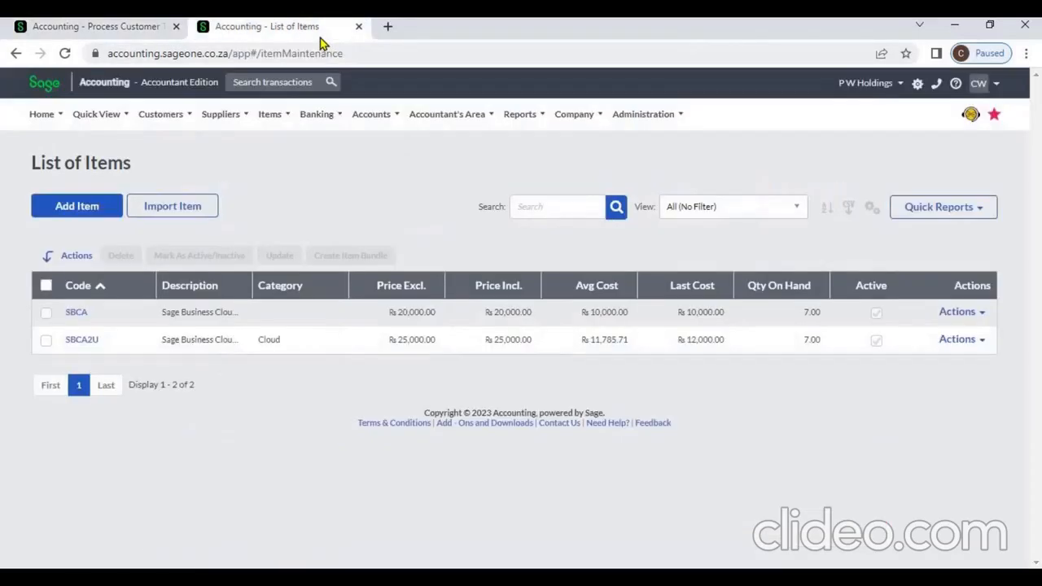
left_click(285, 124)
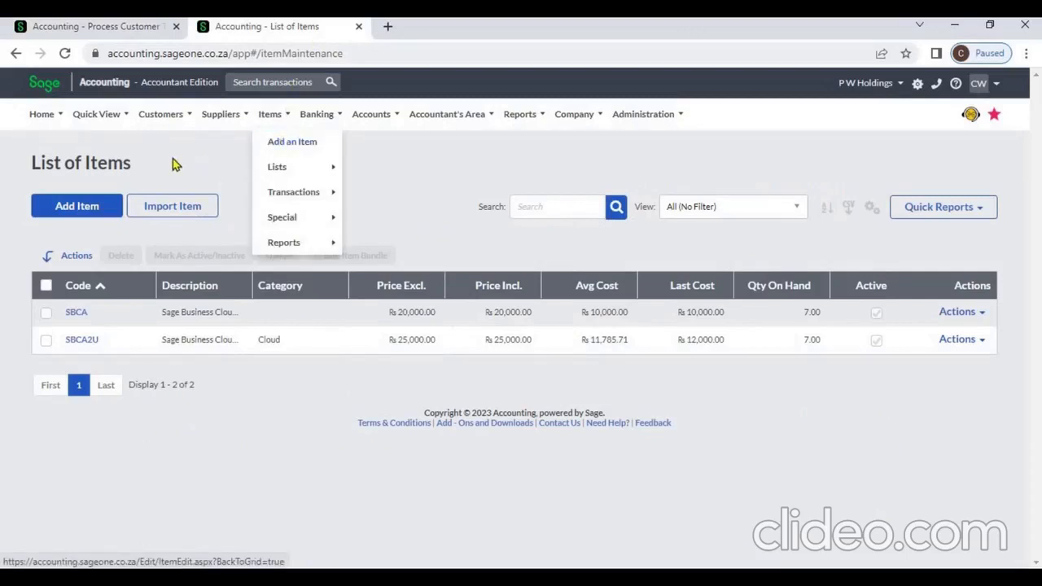
left_click(77, 313)
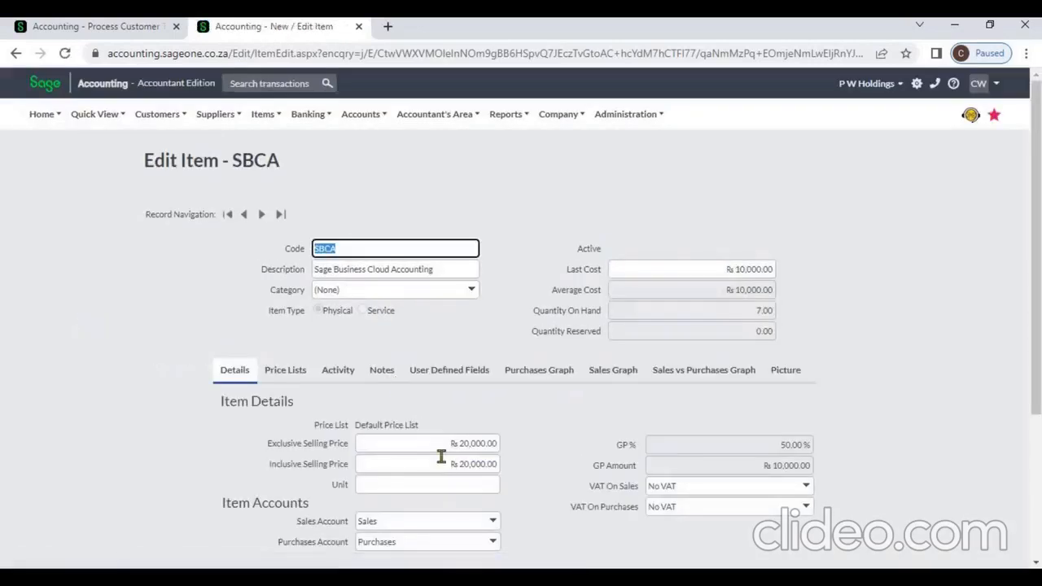
Step: Set the SBCA item's unit to Nos and display its price lists
left_click(457, 444)
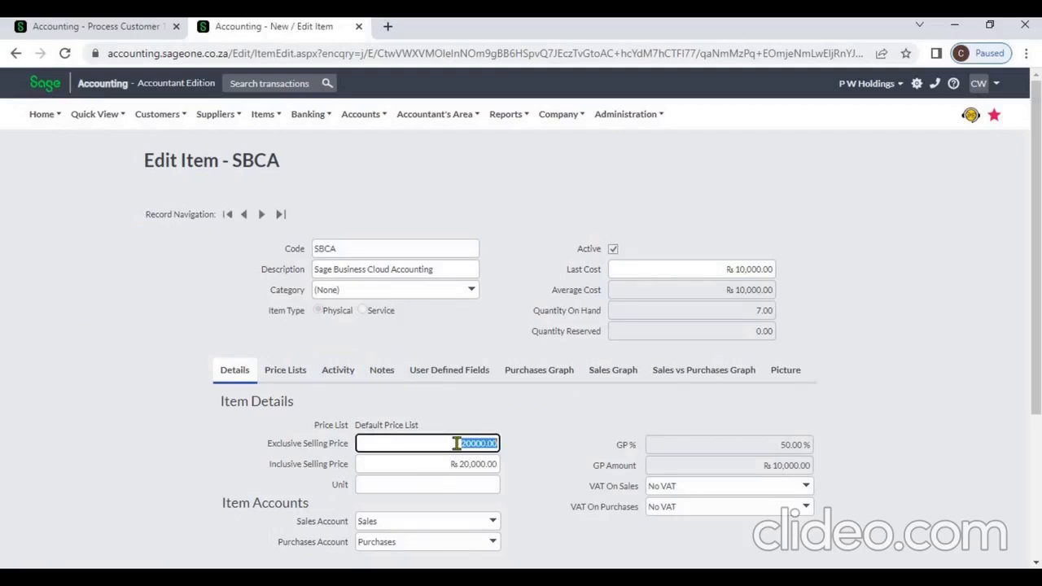
left_click(445, 487)
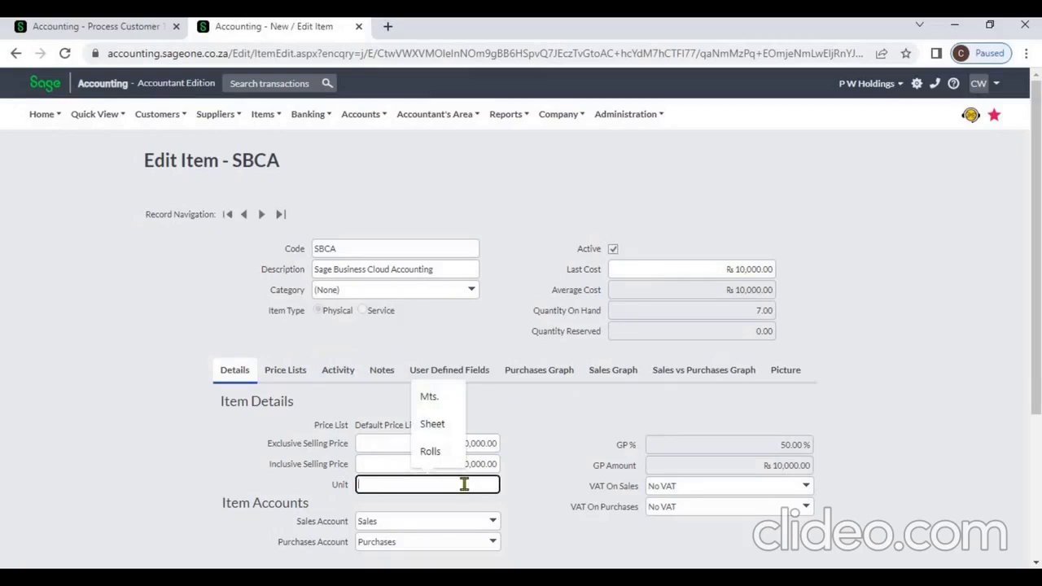
type("Nos")
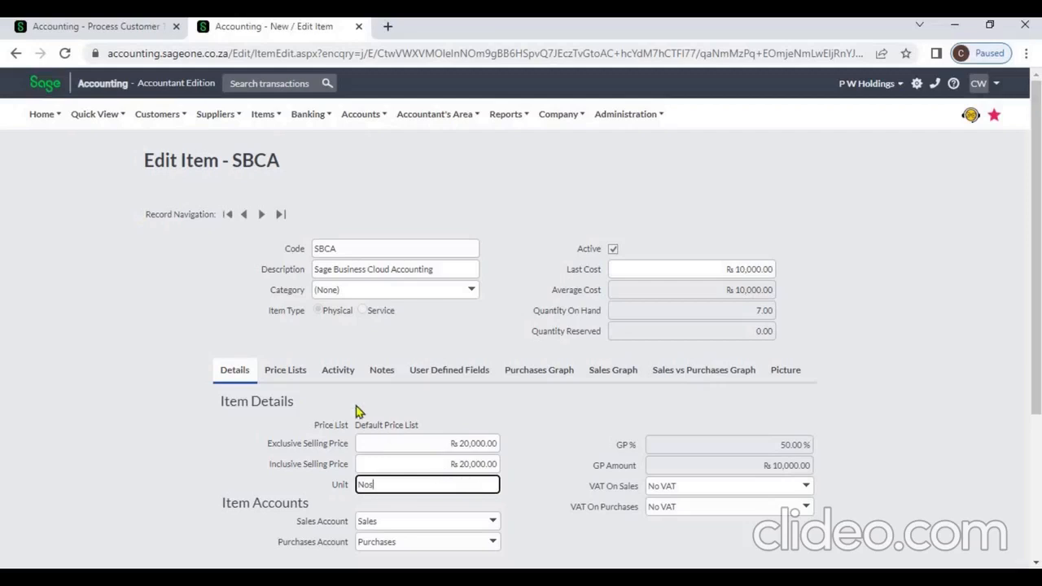
left_click(305, 375)
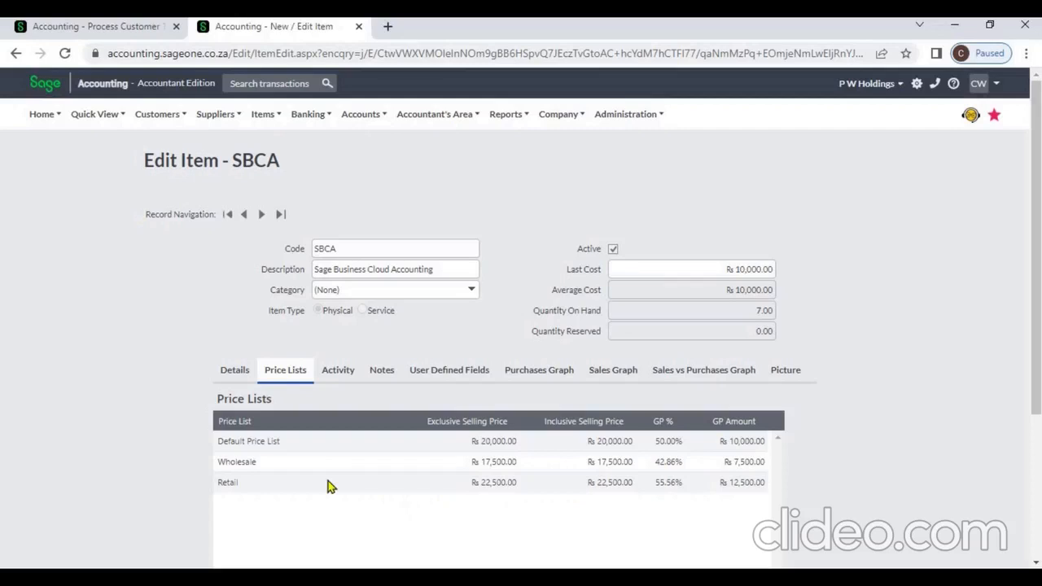
Step: Duplicate the item page in a new browser tab and open the Kid Zone (Pvt) Ltd customer record there
right_click(282, 33)
left_click(316, 142)
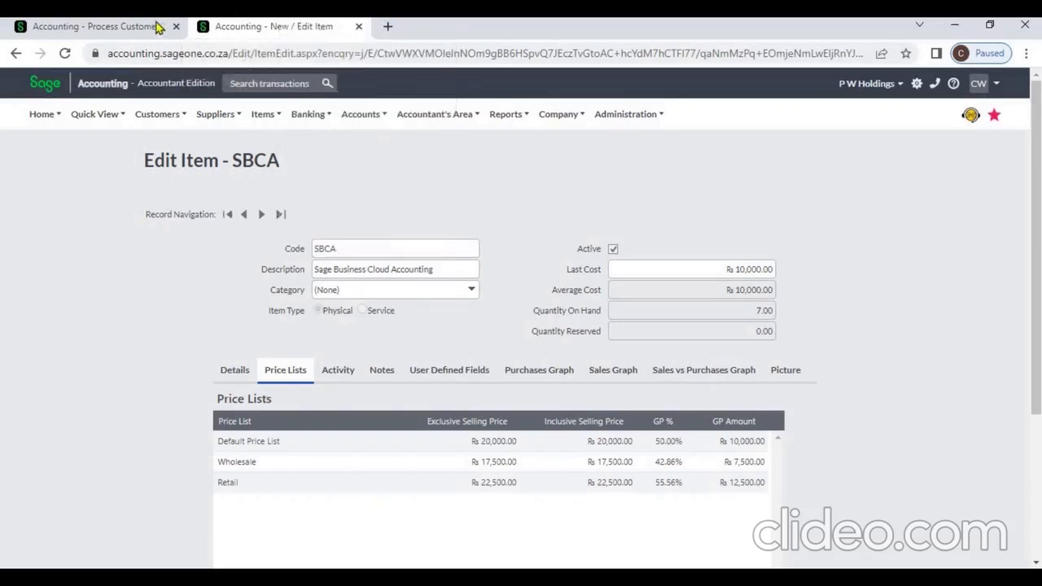
left_click(153, 25)
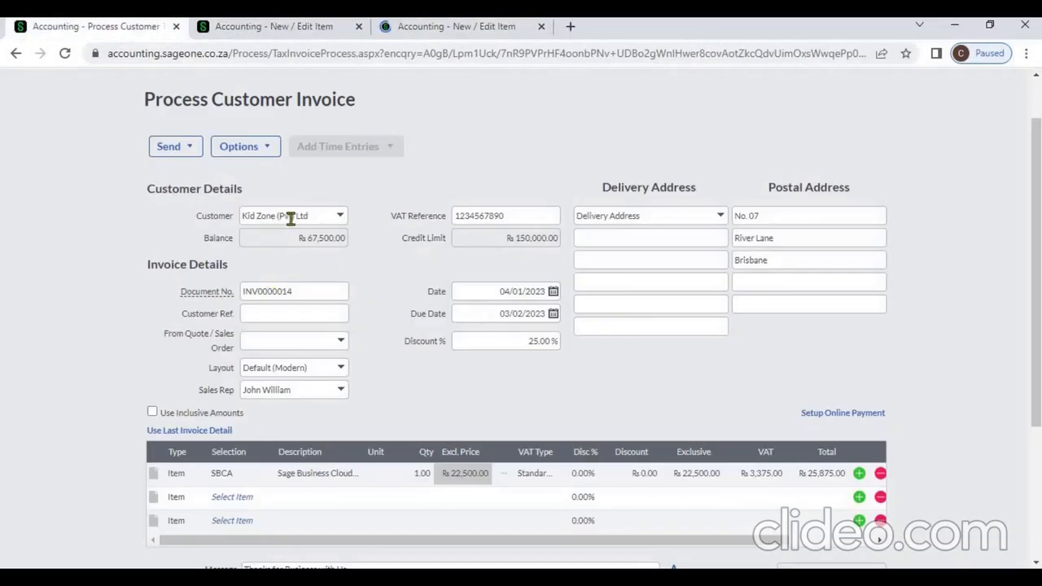
left_click(418, 32)
mouse_move(157, 114)
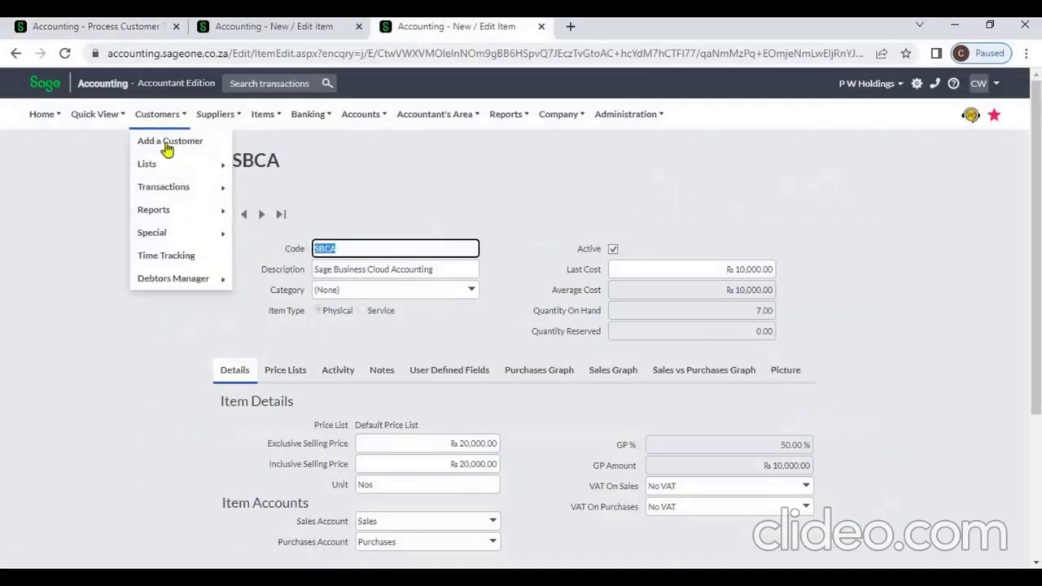
mouse_move(170, 165)
left_click(247, 166)
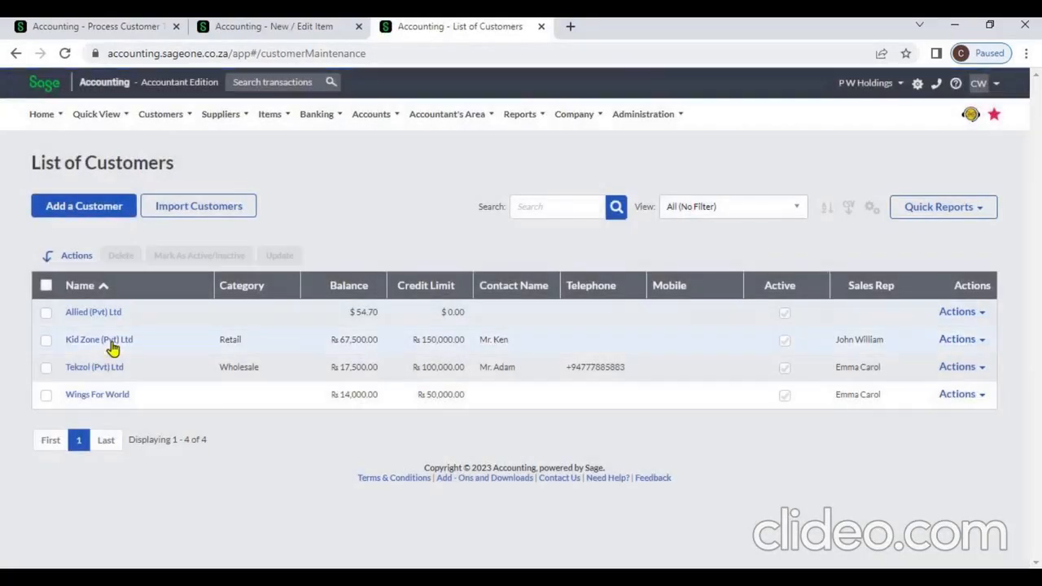
left_click(113, 346)
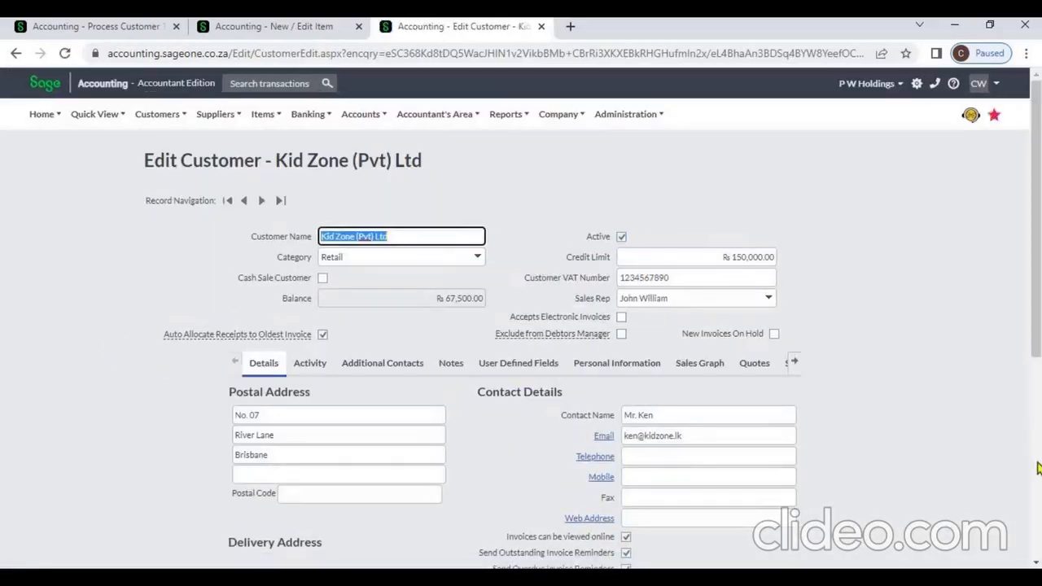
Step: Review the default price list options in the customer's default settings without changing the selection
scroll(1039, 468, "down", 5)
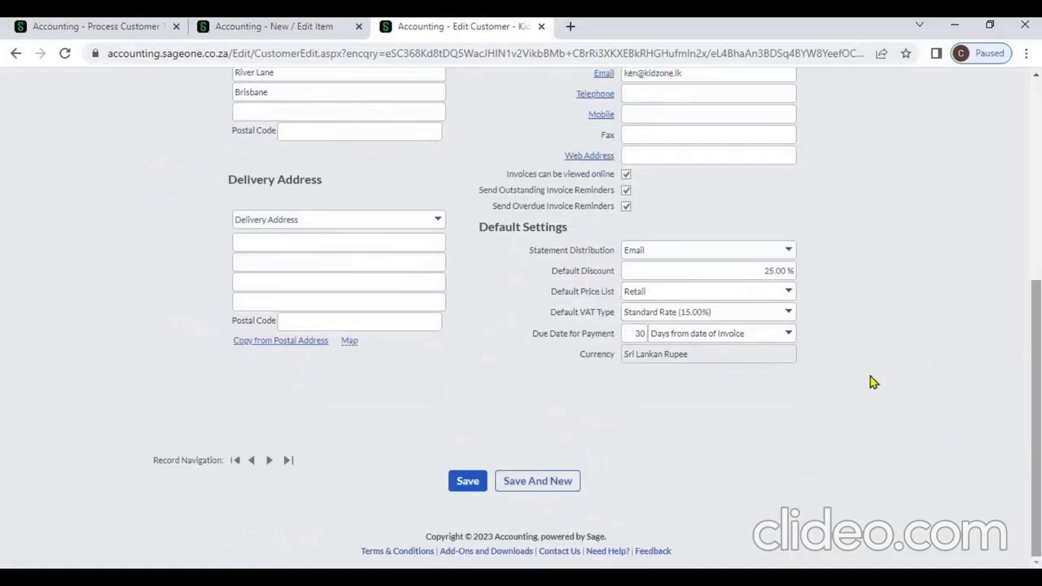
left_click(789, 299)
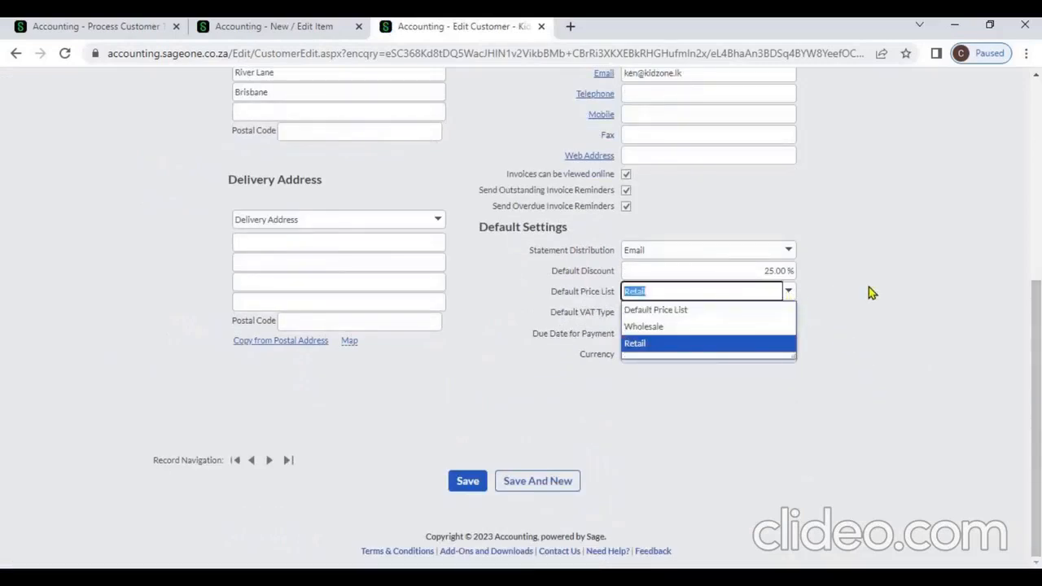
left_click(414, 98)
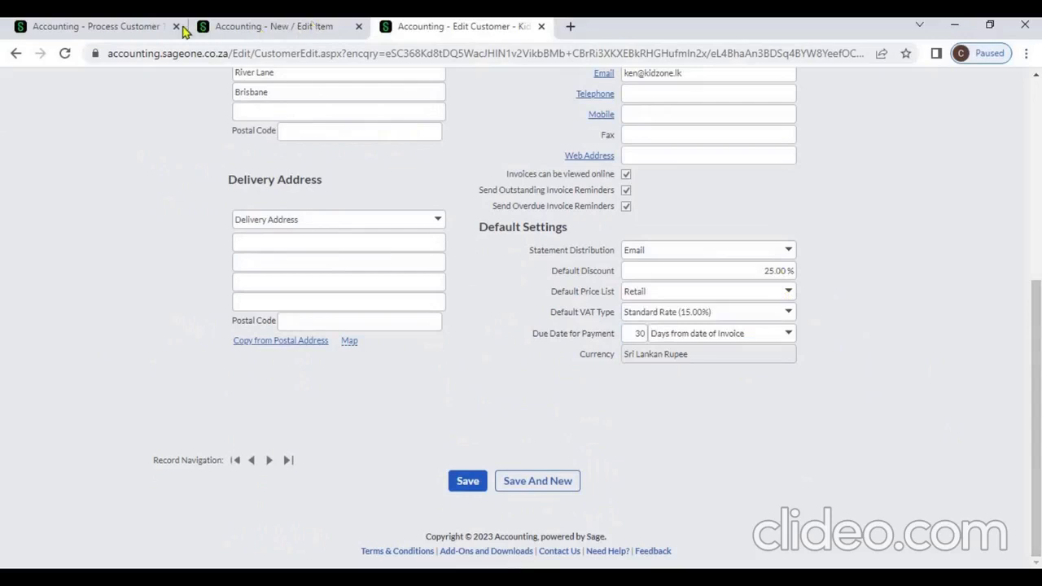
Step: Compare the SBCA line's exclusive price on the invoice with the selling prices in the item's price lists
left_click(156, 26)
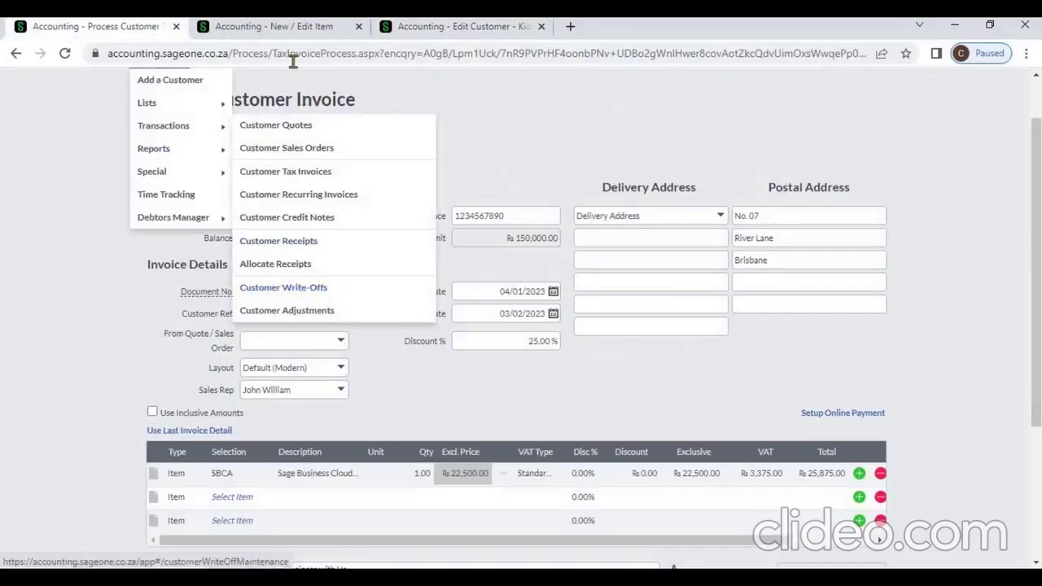
key("ctrl+Tab")
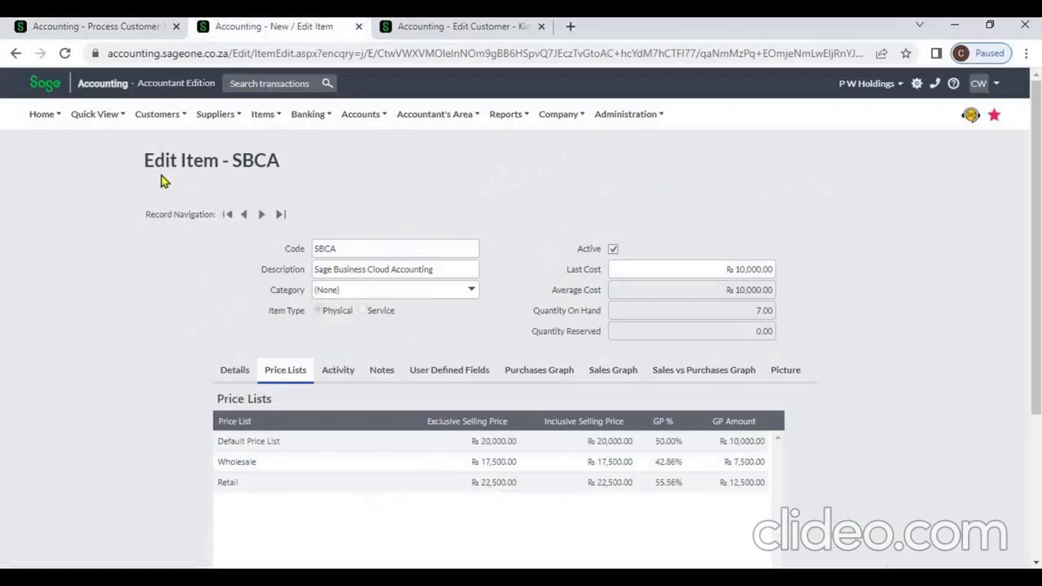
left_click(106, 28)
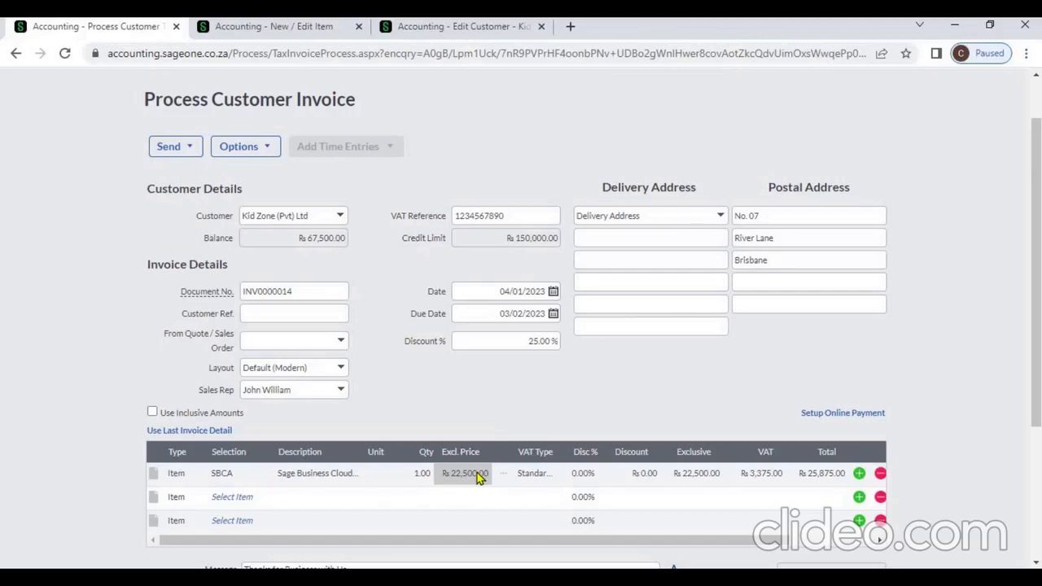
Step: Open the Item Settings within the company's general settings, in the browser tab that holds the item record
left_click(308, 31)
mouse_move(553, 114)
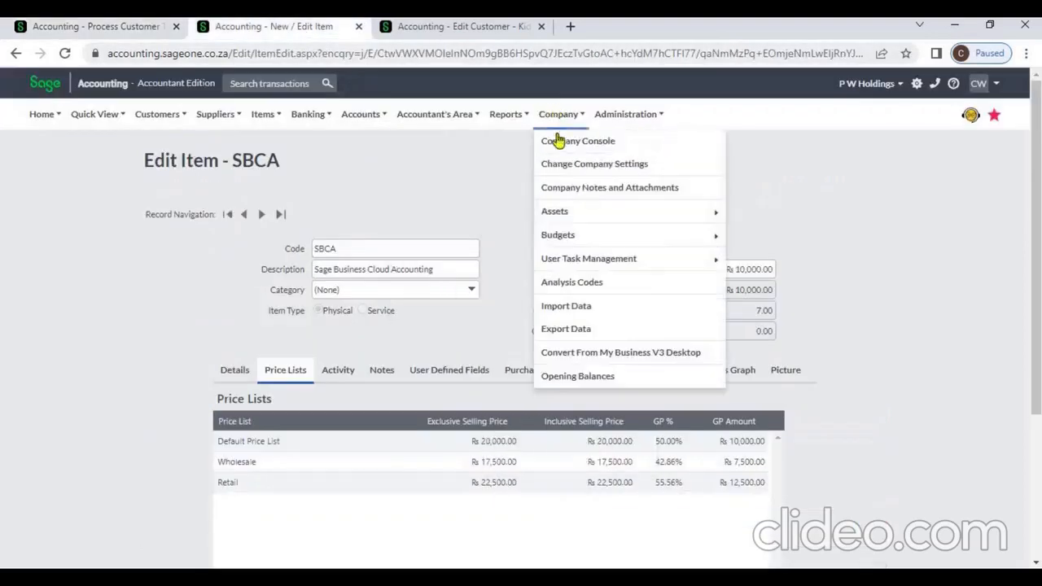
left_click(562, 164)
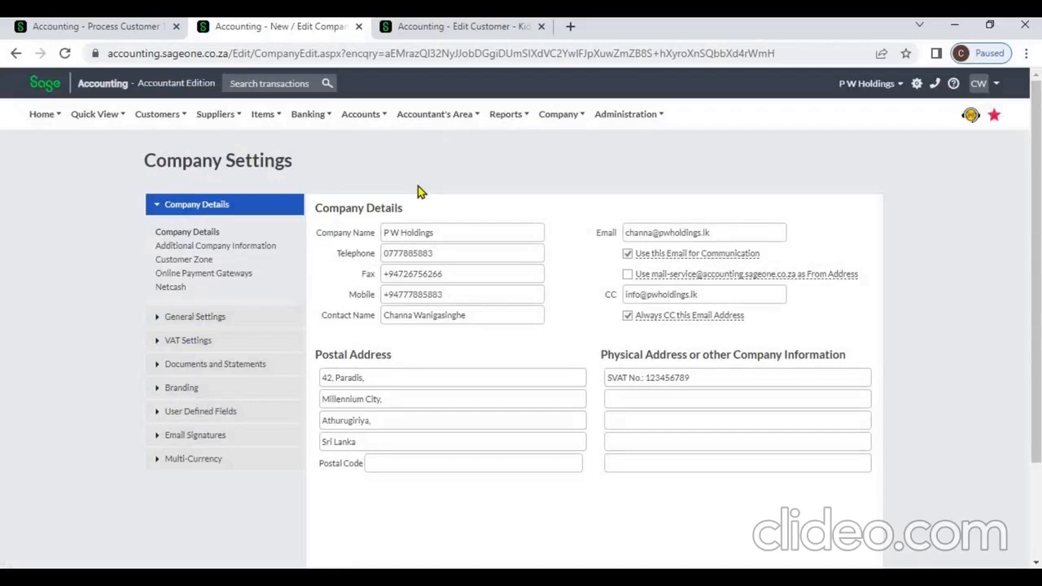
left_click(562, 114)
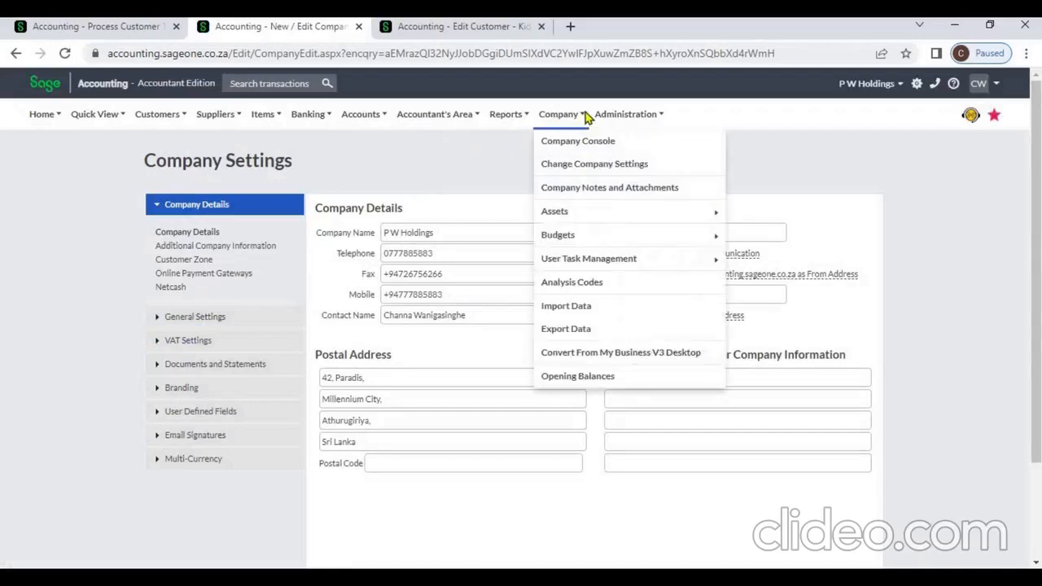
left_click(577, 163)
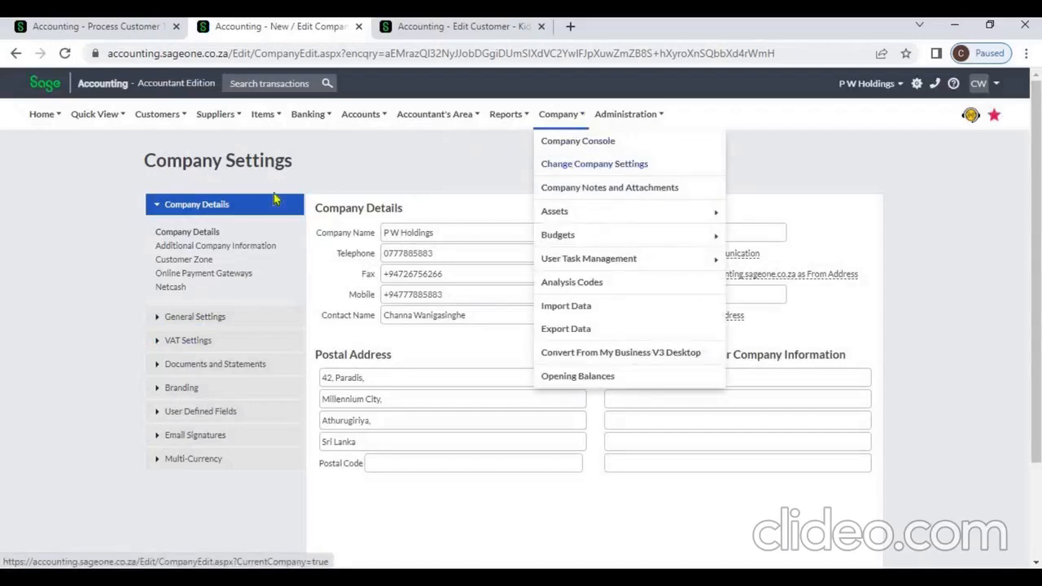
left_click(216, 324)
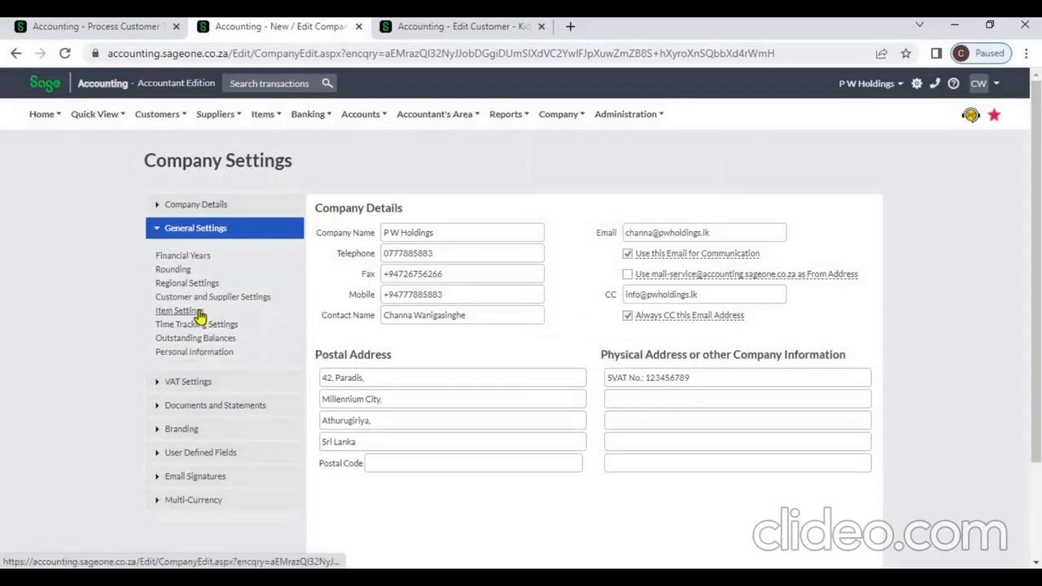
left_click(198, 315)
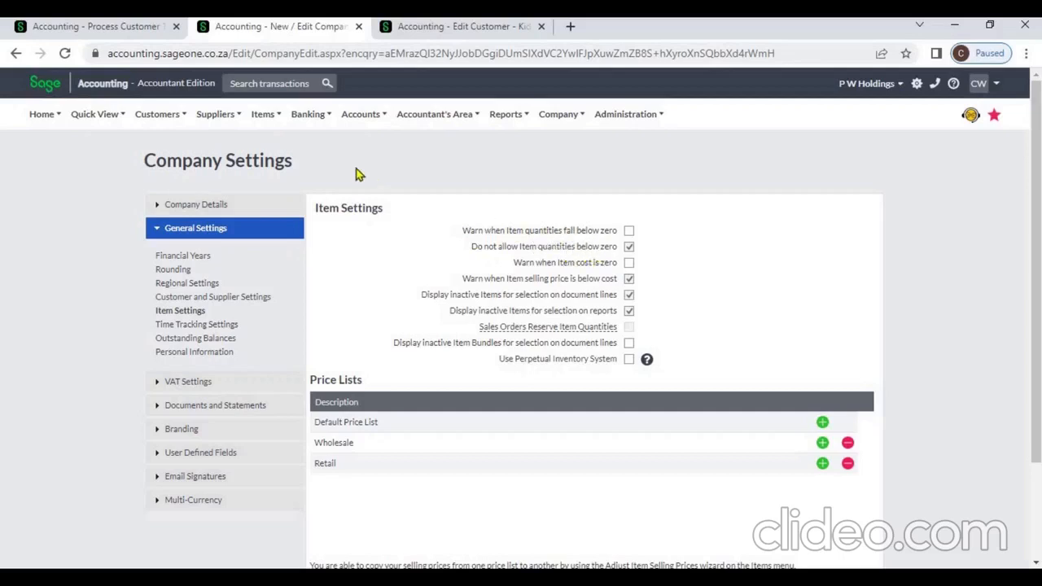
Step: Try to set the quantity of the invoice's SBCA line to 8 and dismiss the resulting dialog
left_click(119, 27)
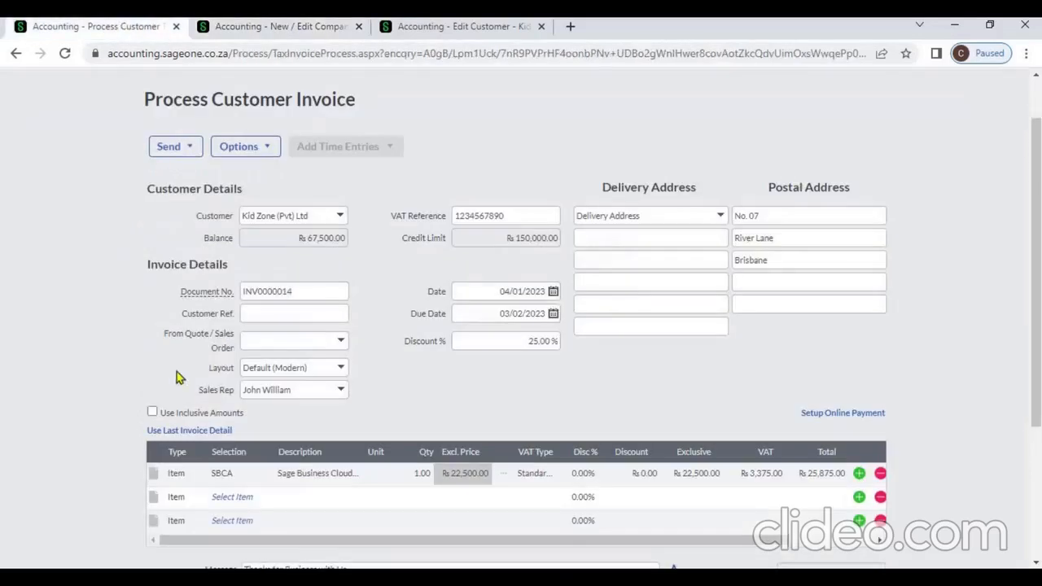
left_click(244, 475)
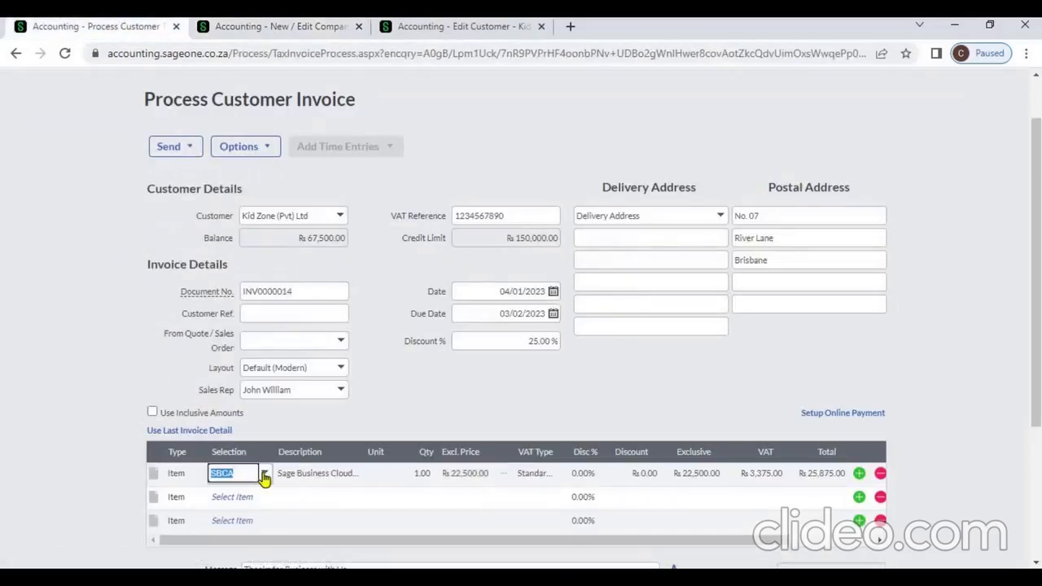
left_click(264, 477)
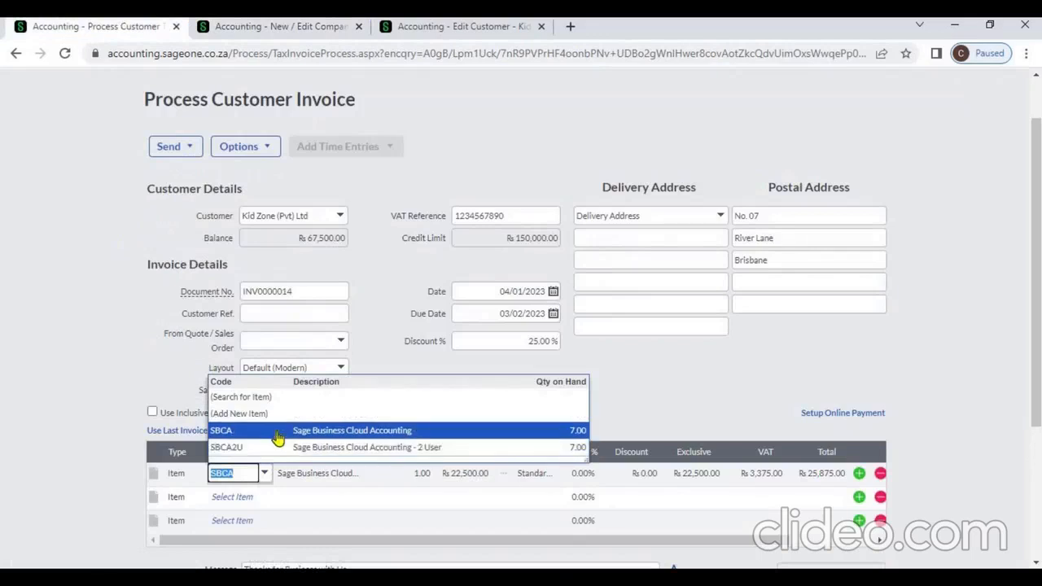
left_click(277, 431)
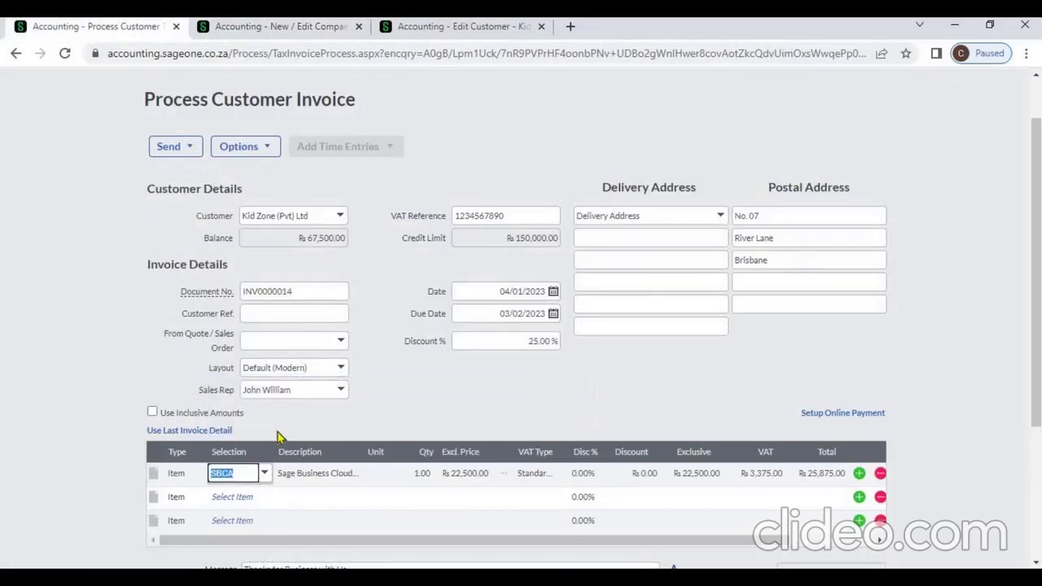
key("Tab")
key("Tab")
key("Tab")
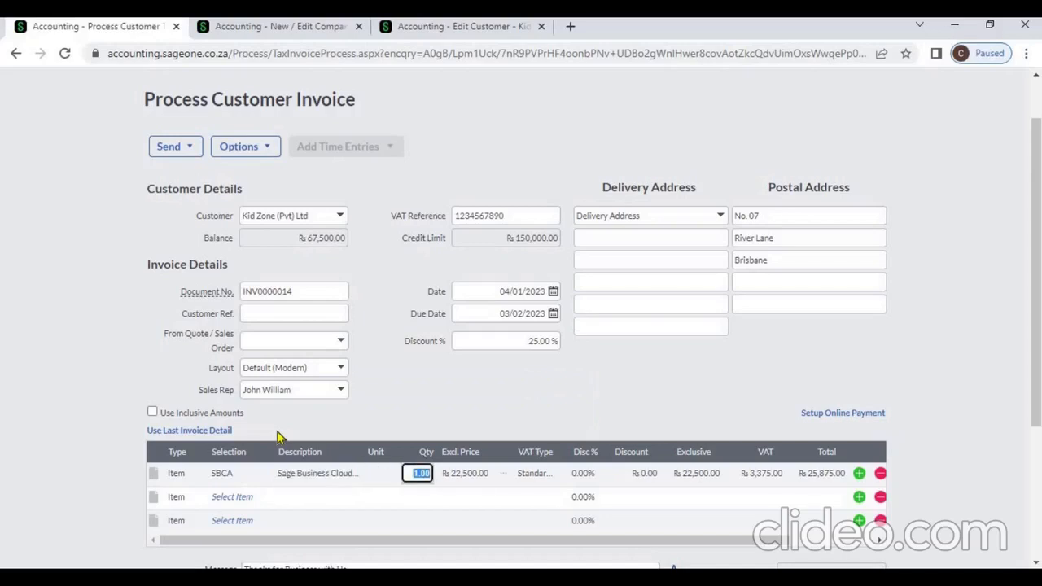
type("8")
key("Tab")
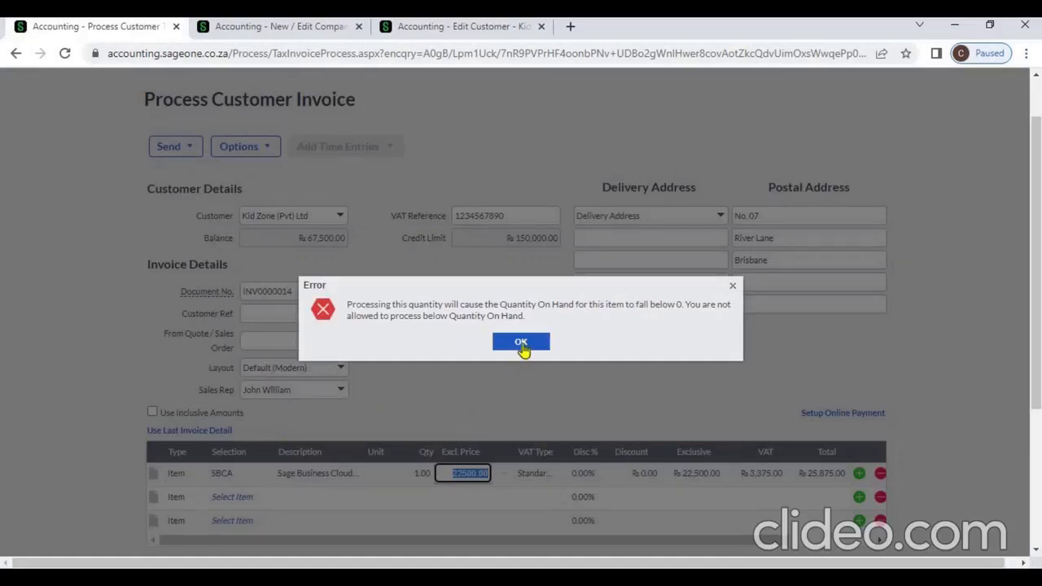
left_click(523, 347)
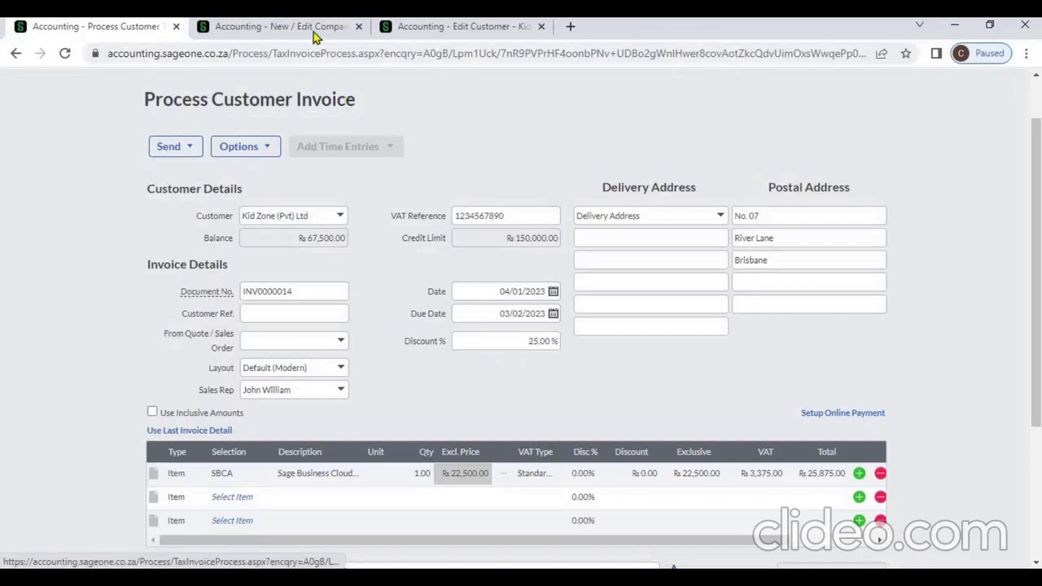
Step: Enable the warning for item quantities falling below zero in the Item Settings and save the company settings
left_click(314, 32)
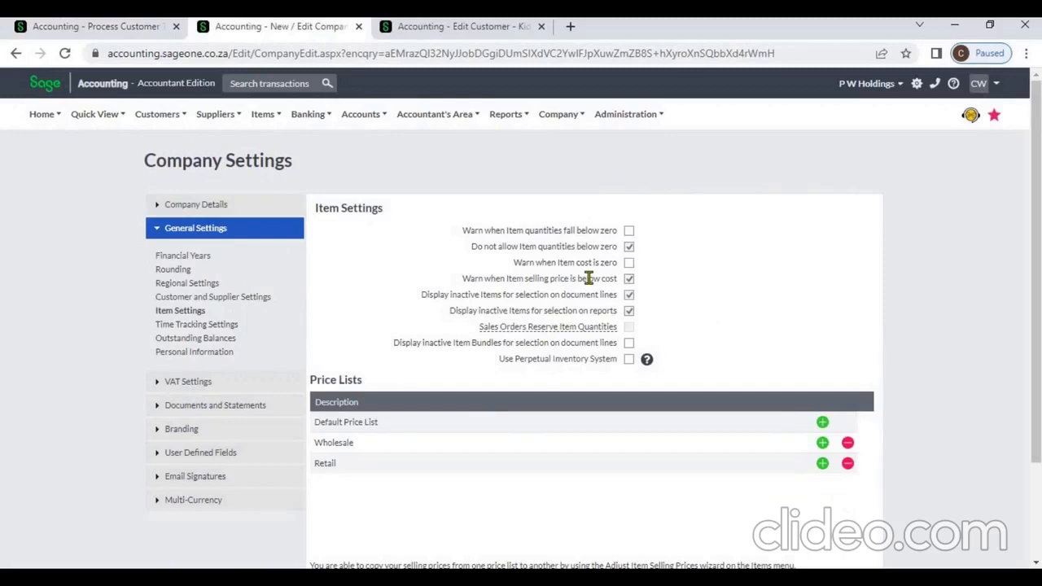
left_click(630, 232)
scroll(645, 460, "down", 3)
left_click(448, 481)
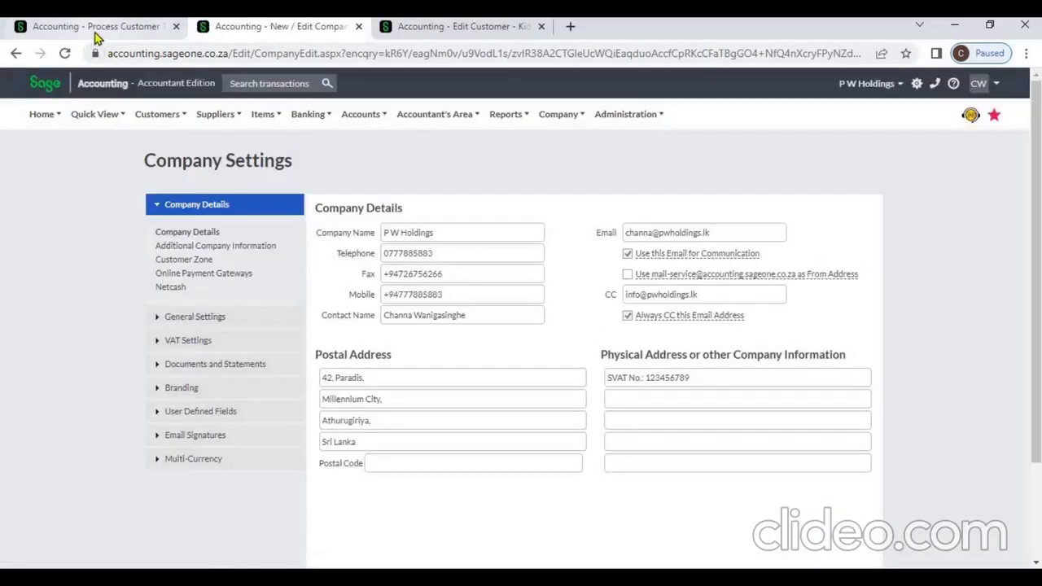
Step: Reload the customer invoice page, discarding its unsaved entries
left_click(96, 33)
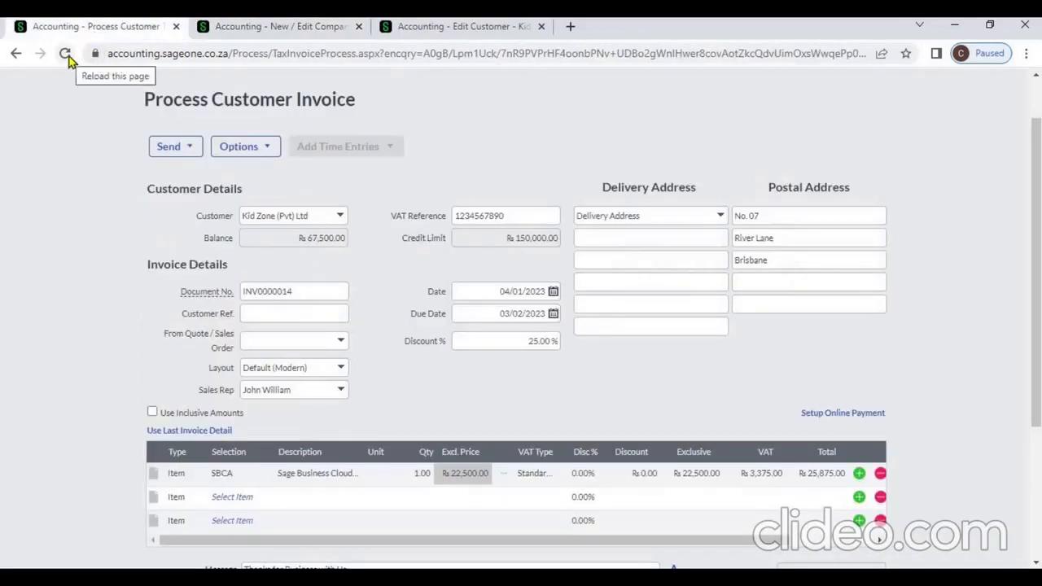
left_click(67, 55)
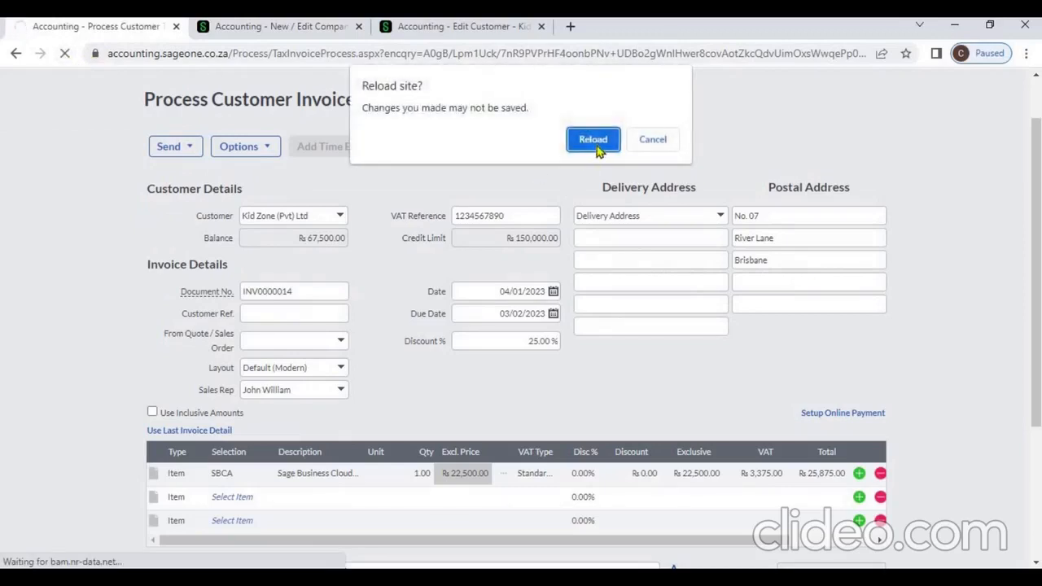
left_click(594, 145)
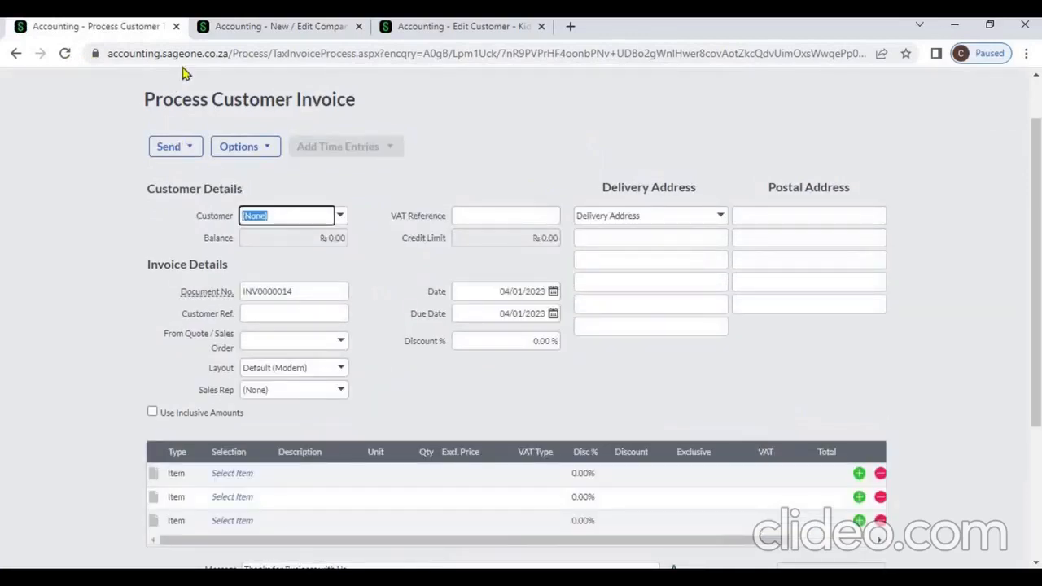
left_click(248, 38)
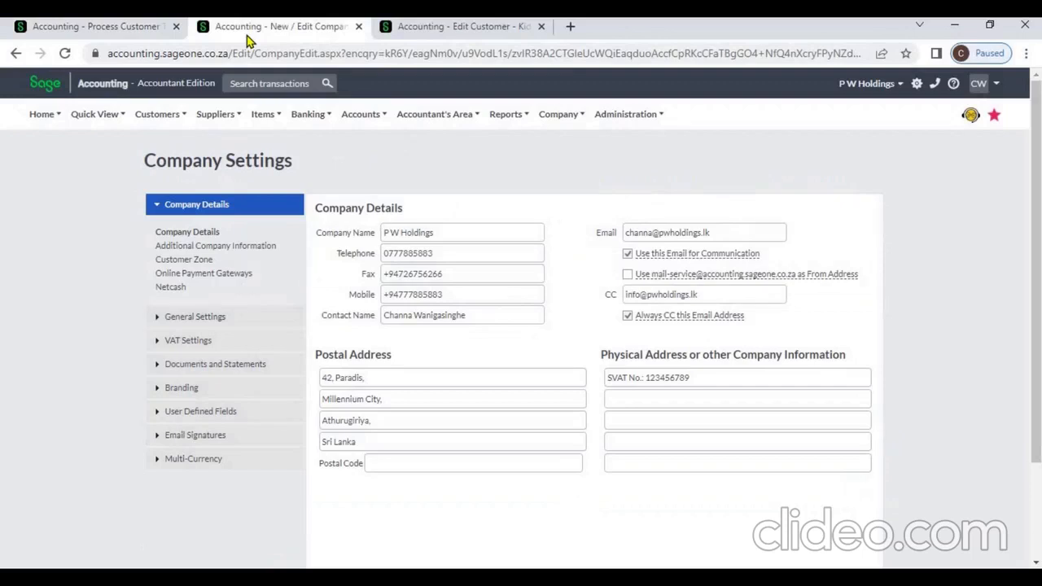
left_click(113, 33)
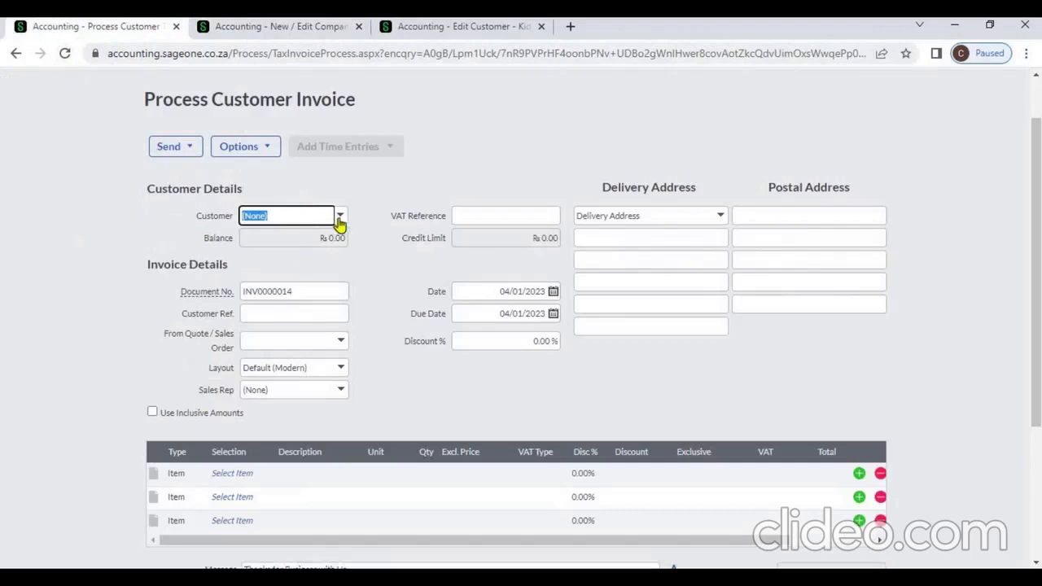
Step: Choose Kid Zone (Pvt) Ltd as the invoice customer and decline invoicing the outstanding sales orders
left_click(340, 216)
left_click(317, 287)
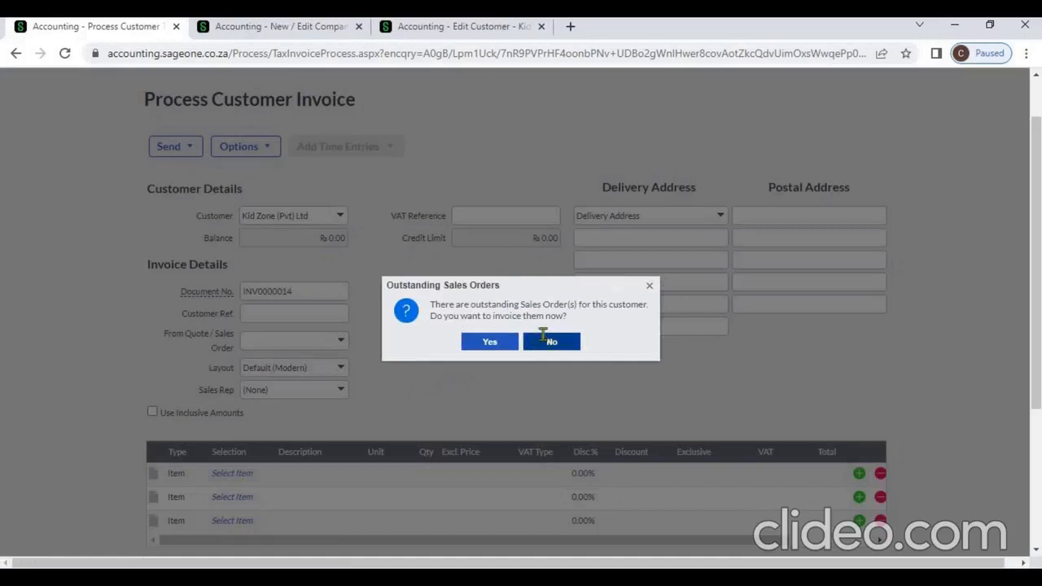
left_click(544, 336)
Step: Enter the SBCA item on the first invoice line with a quantity of 8 and acknowledge the stock warning
left_click(249, 473)
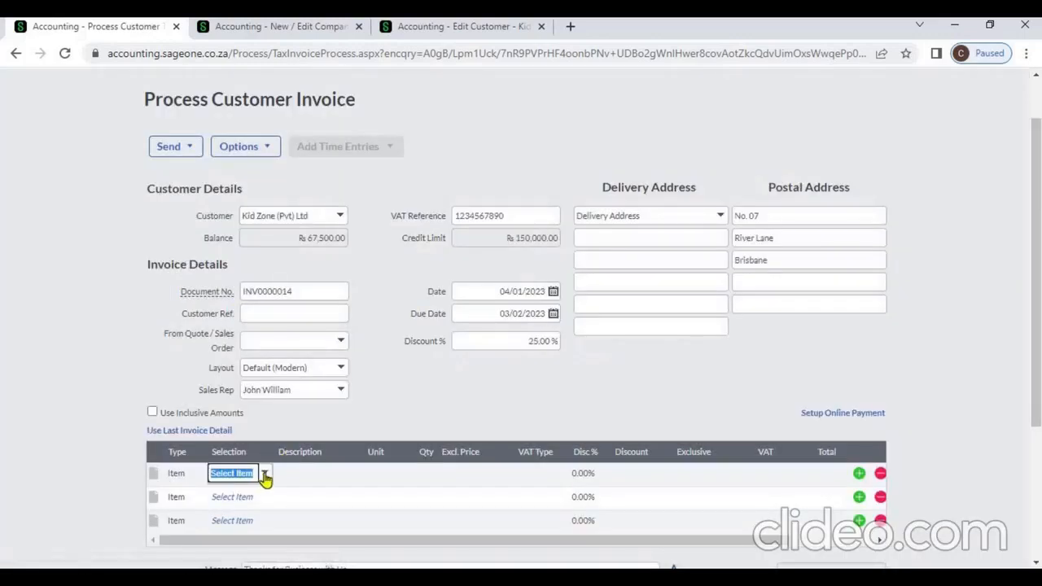
left_click(265, 475)
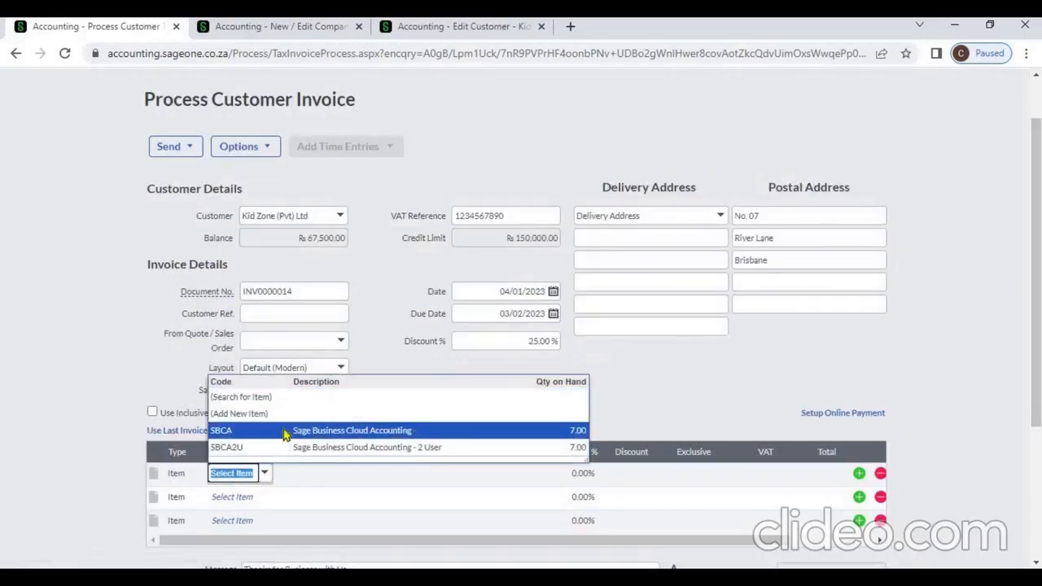
left_click(281, 432)
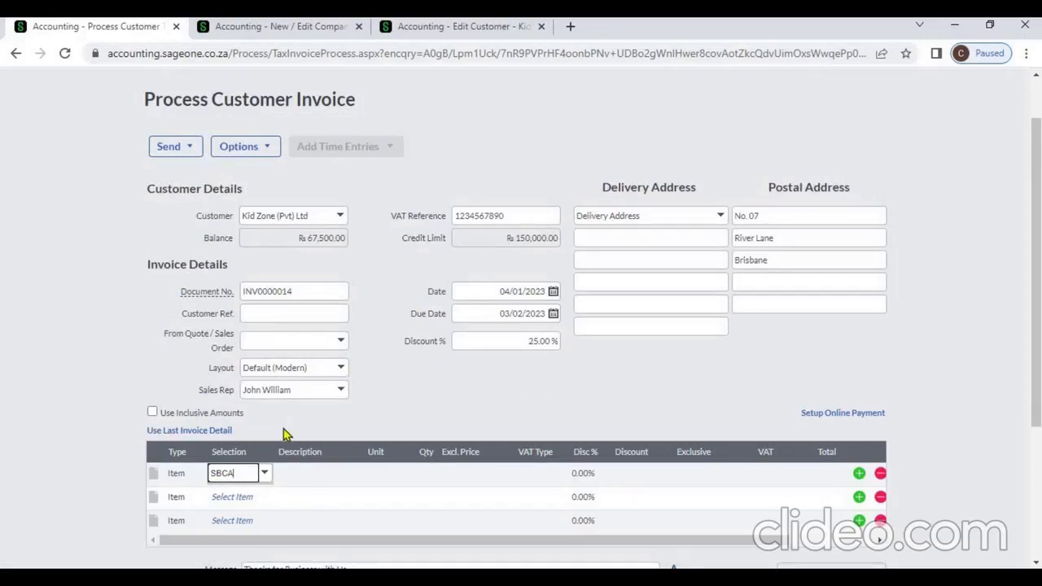
left_click(266, 478)
left_click(265, 477)
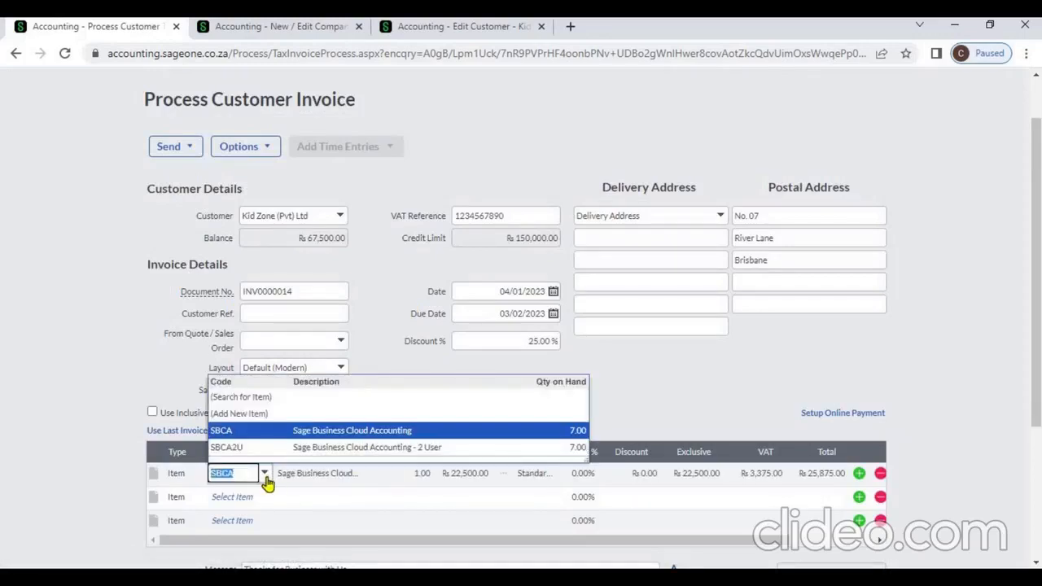
left_click(419, 475)
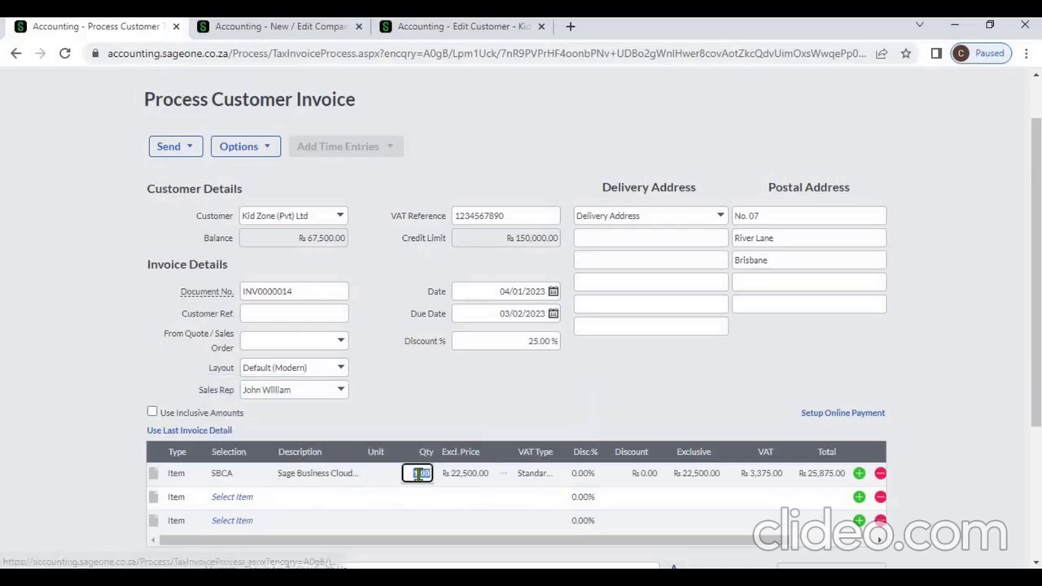
type("8")
key("Tab")
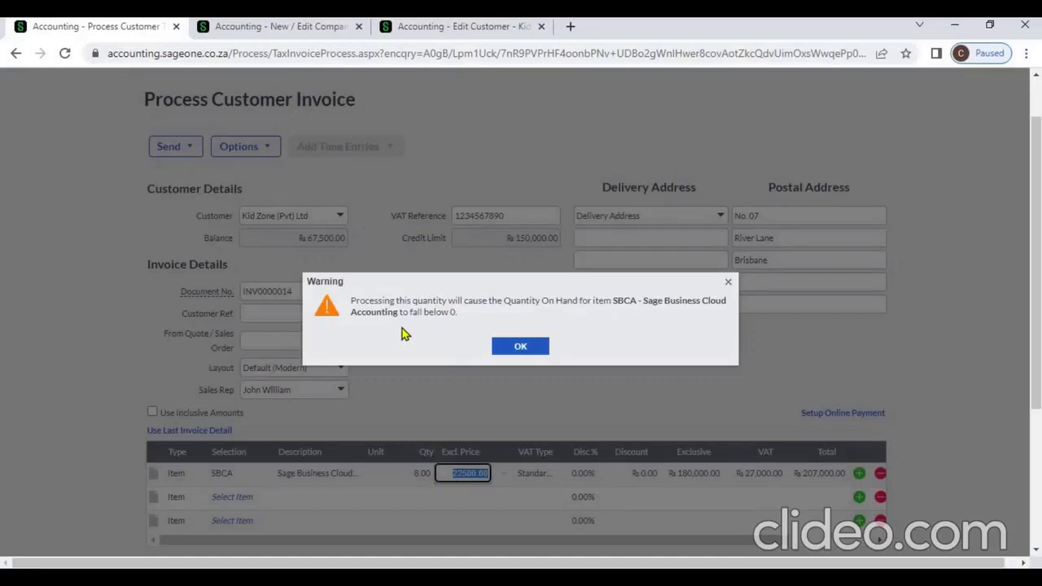
left_click(503, 341)
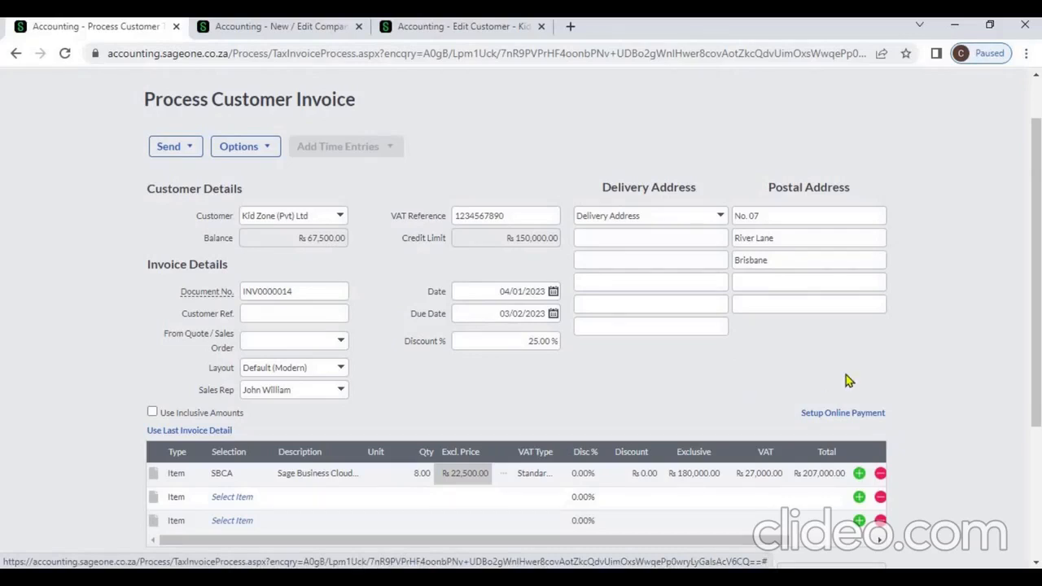
Step: Add three more blank item lines to the invoice grid
left_click(1037, 460)
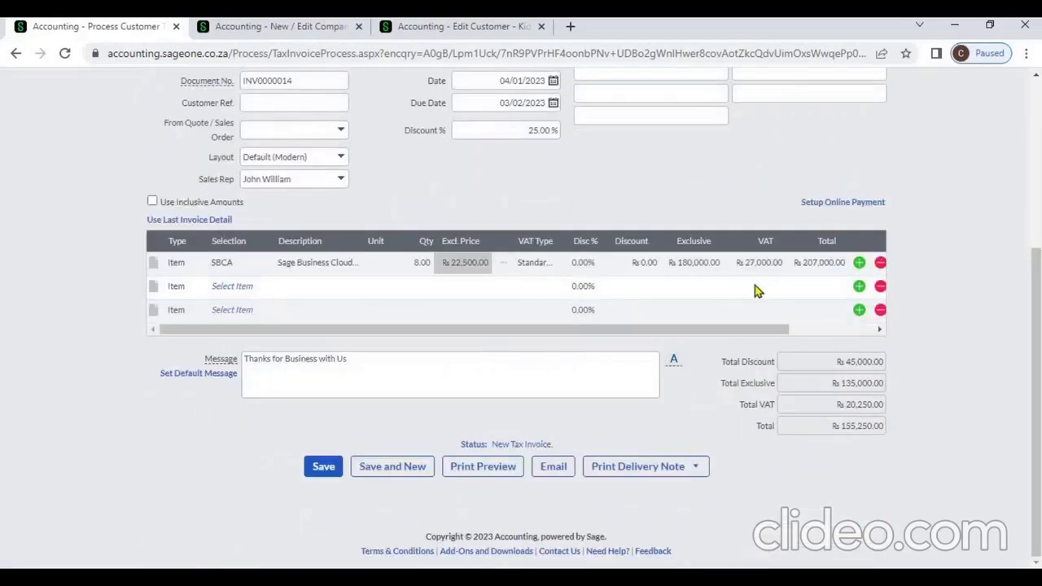
left_click(243, 285)
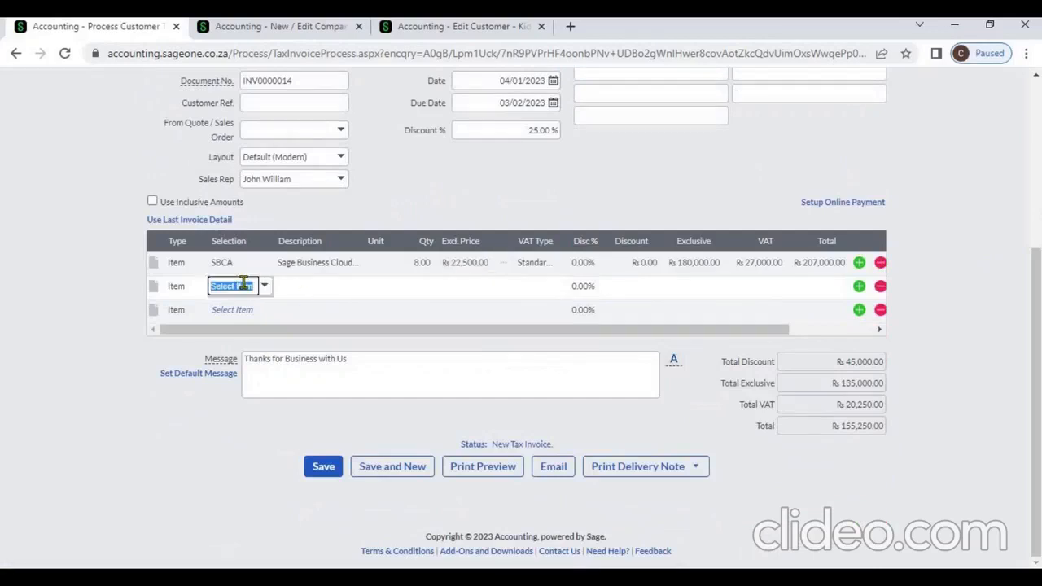
left_click(859, 313)
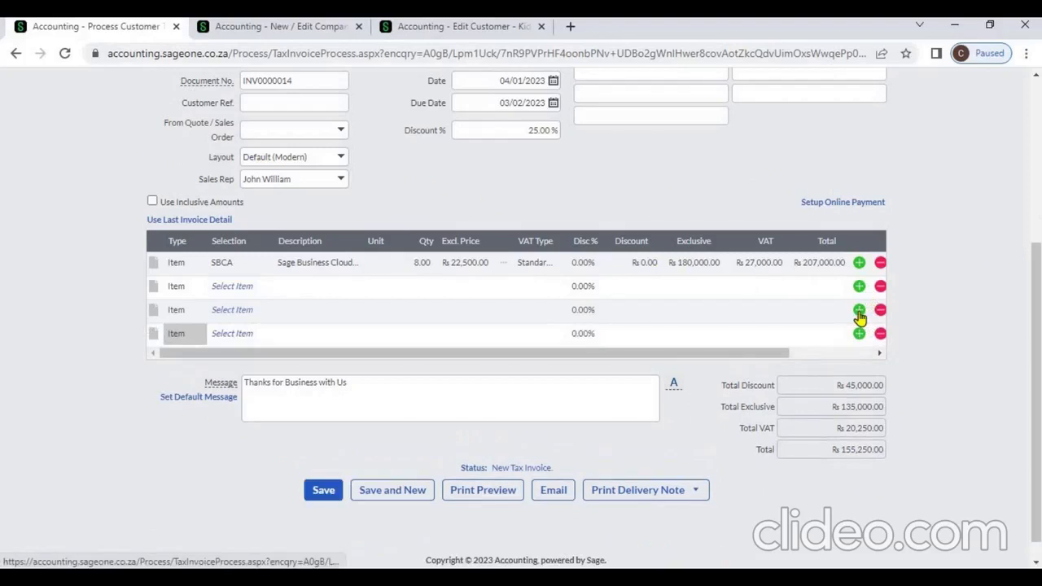
left_click(859, 313)
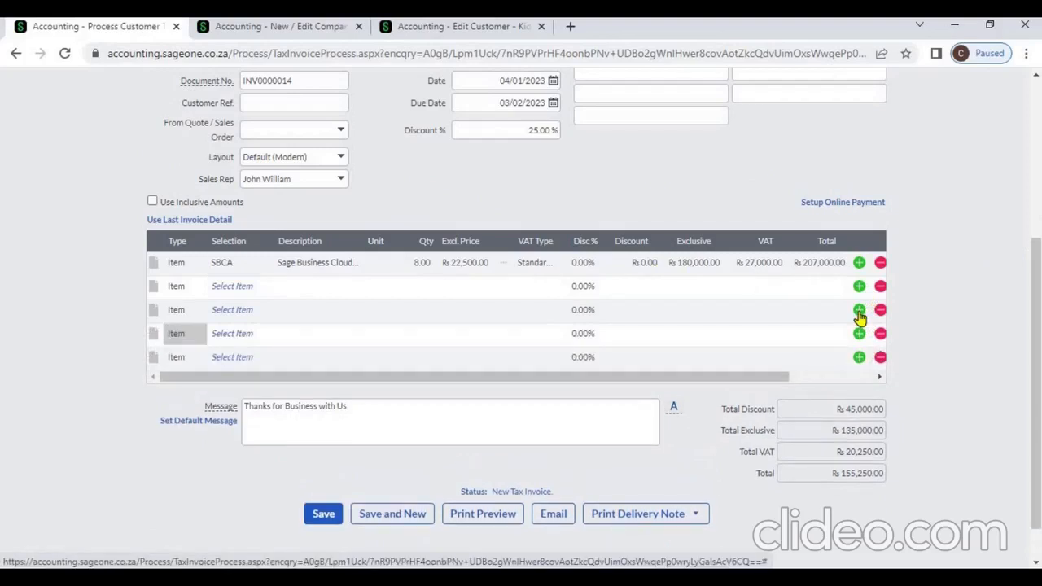
left_click(859, 313)
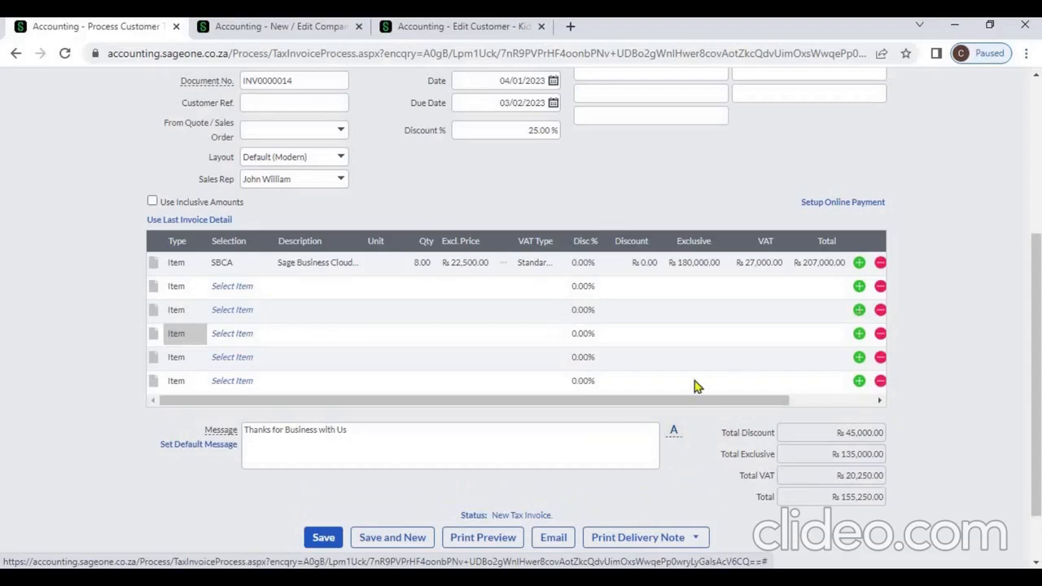
Step: Compare the invoice's message with the default Customer Invoice text in the company's Customer Document Messages settings
triple_click(422, 432)
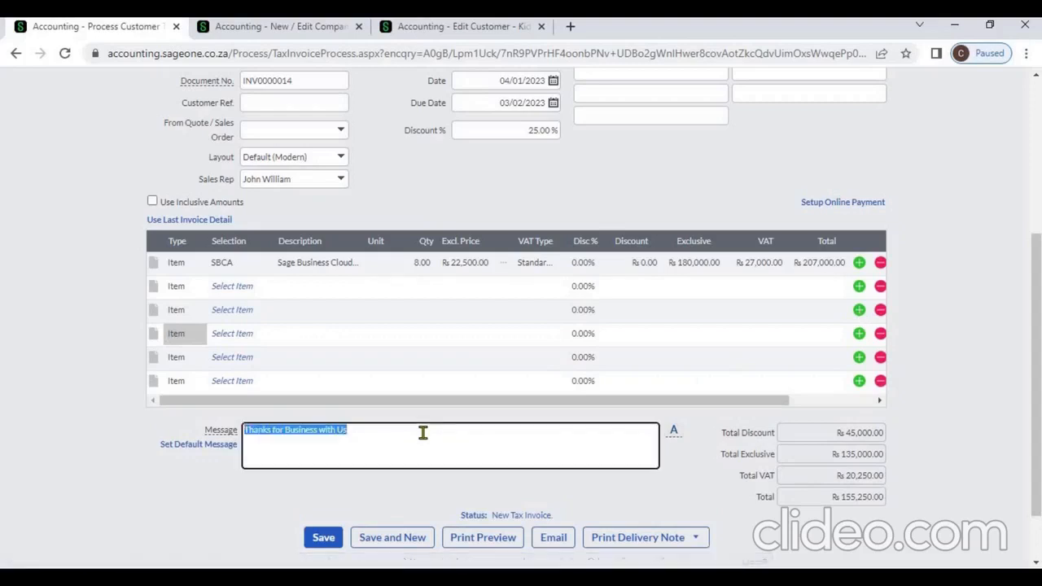
left_click(334, 29)
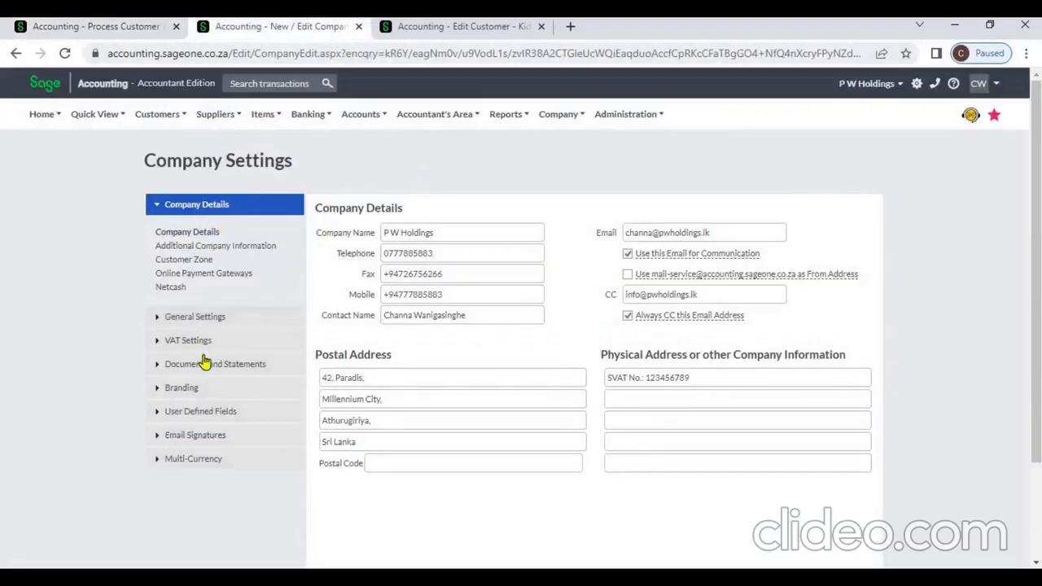
left_click(205, 365)
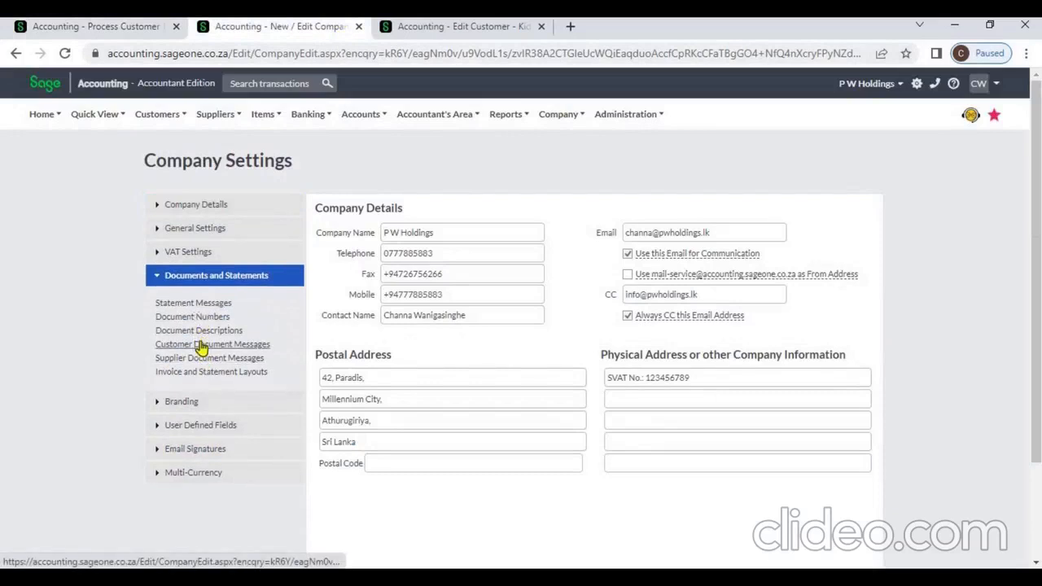
left_click(201, 346)
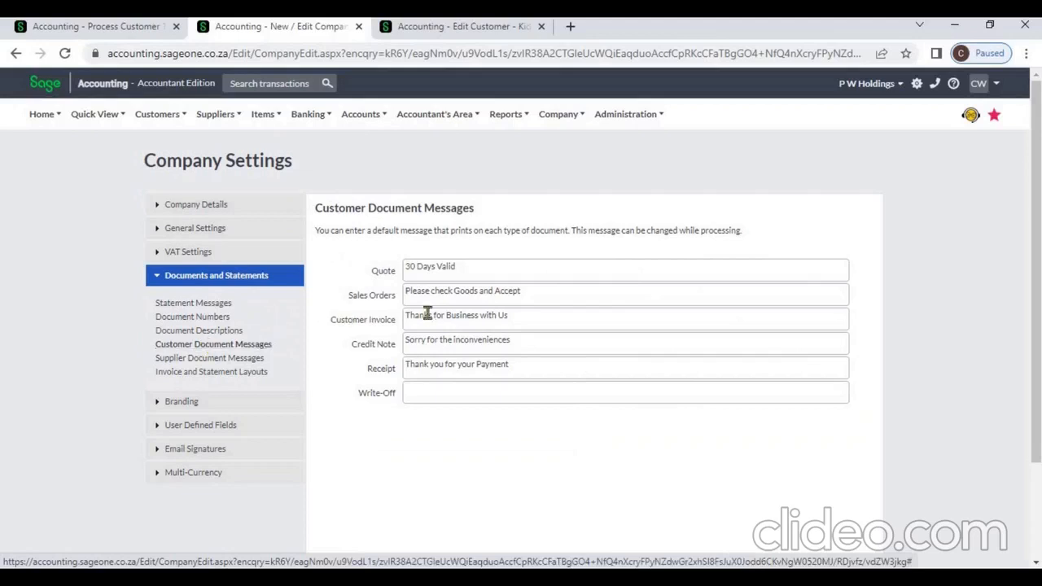
triple_click(551, 317)
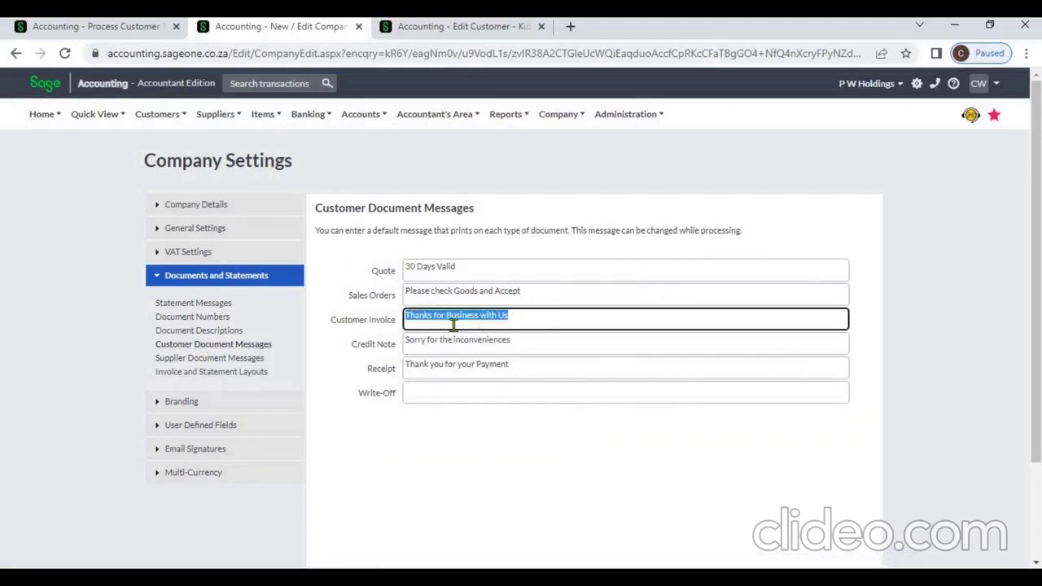
left_click(145, 27)
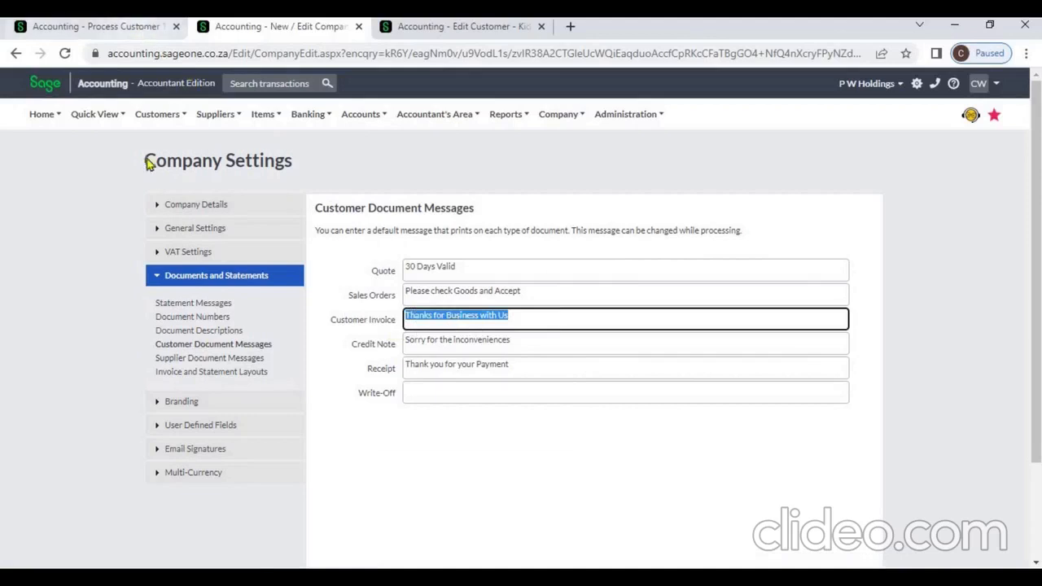
Step: Replace the invoice's message with the saved document message "Thank You ..."
left_click(375, 439)
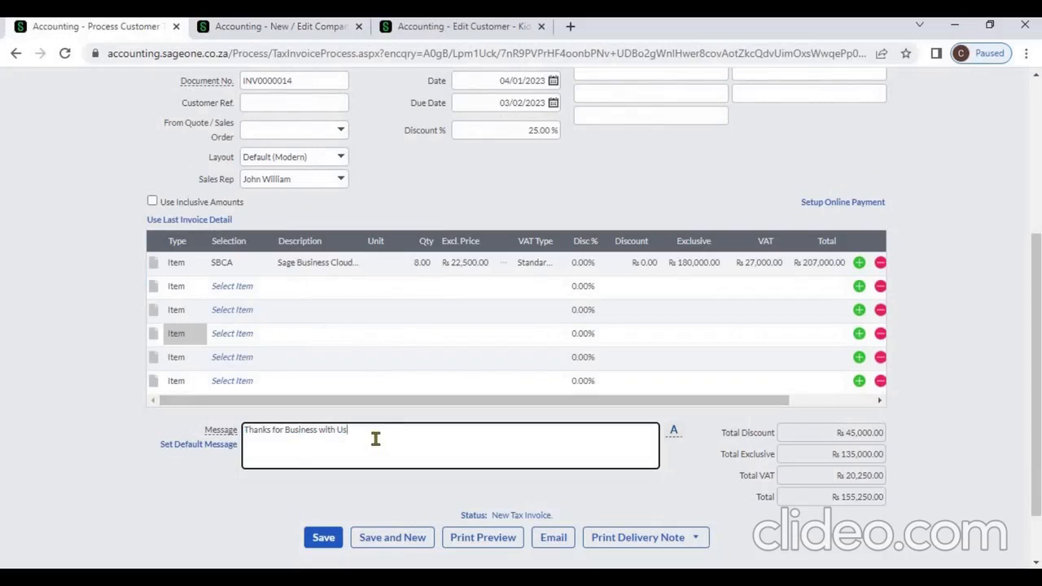
left_click(675, 435)
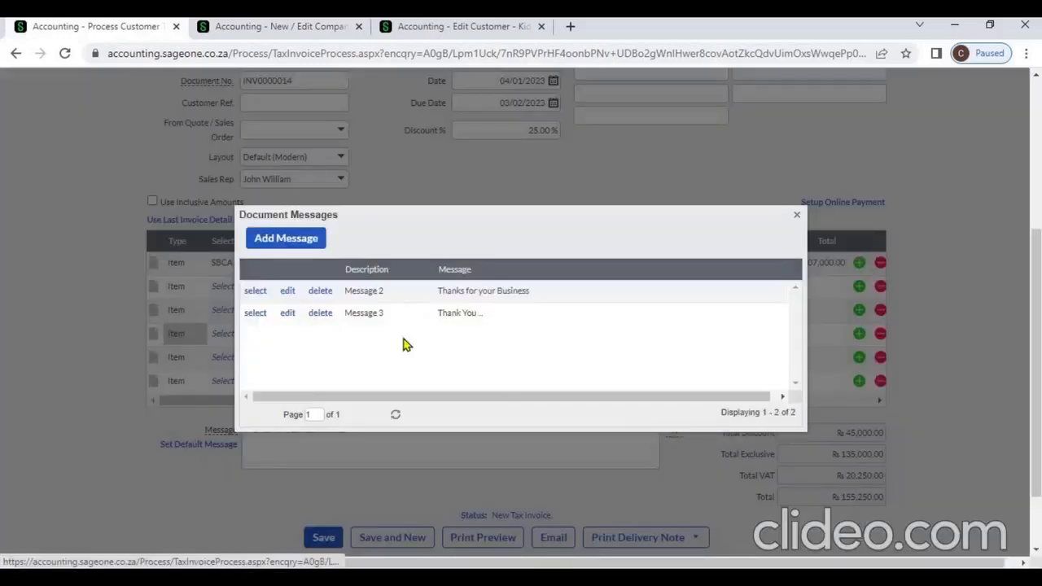
left_click(295, 238)
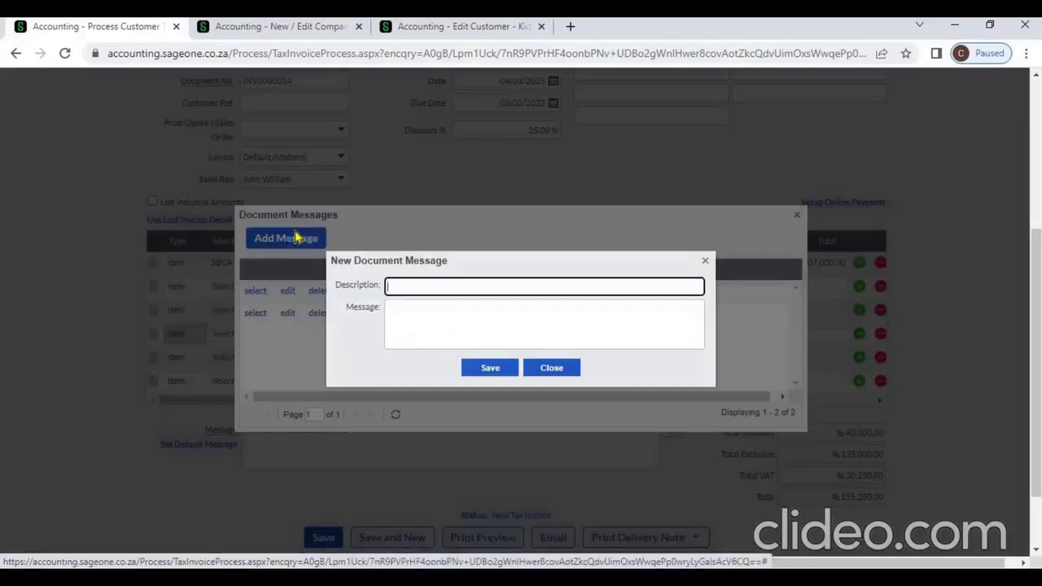
left_click(551, 369)
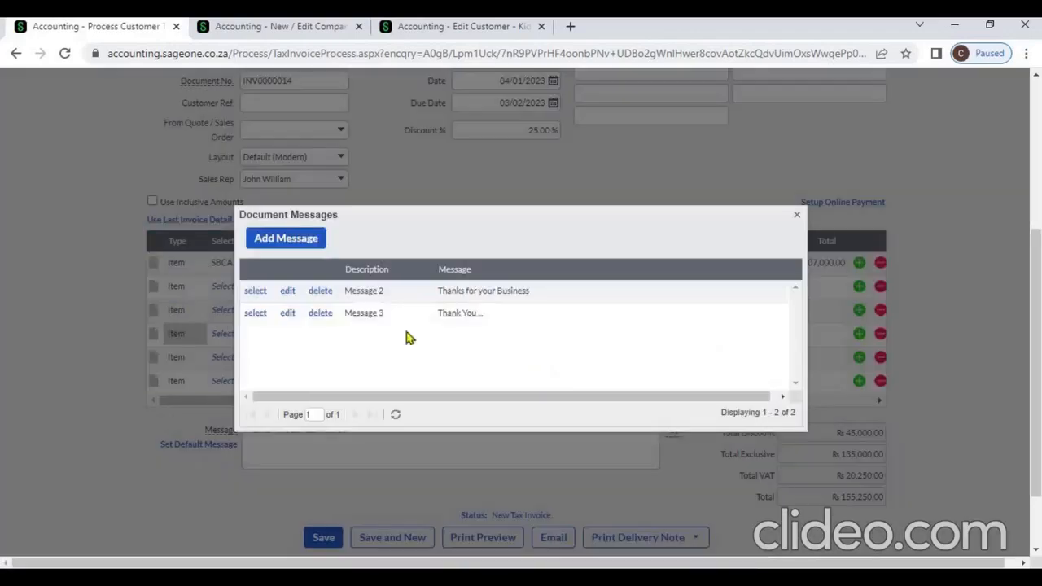
left_click(258, 316)
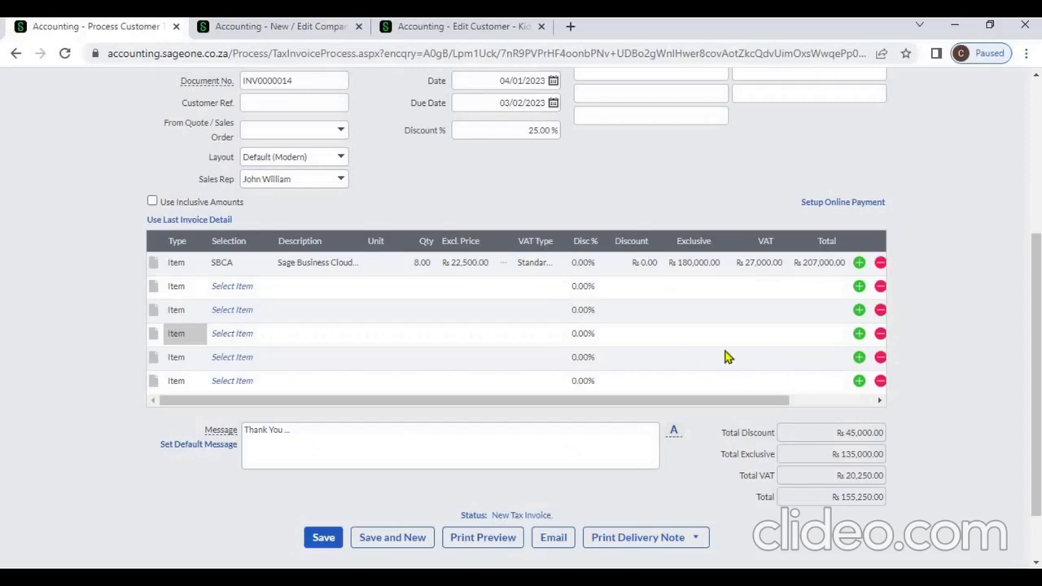
Step: Set the discount amount on the SBCA line to 1000
left_click(652, 262)
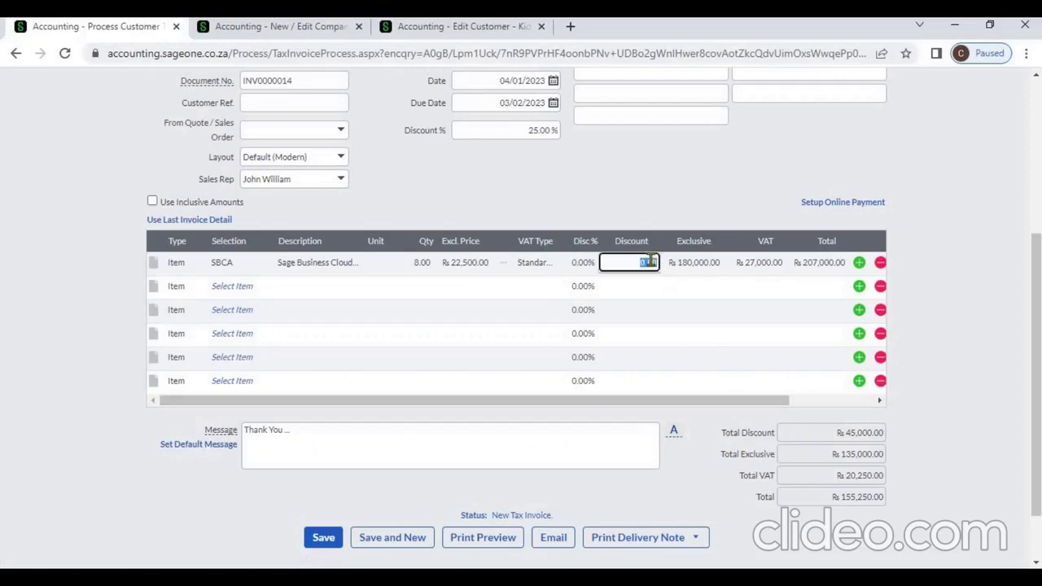
type("1000")
key("Tab")
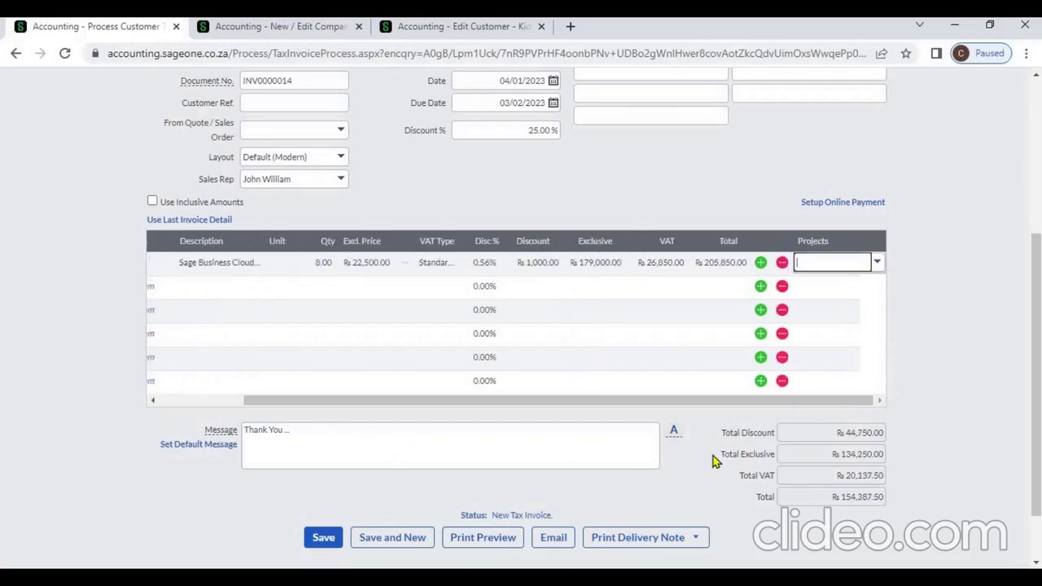
left_click(196, 403)
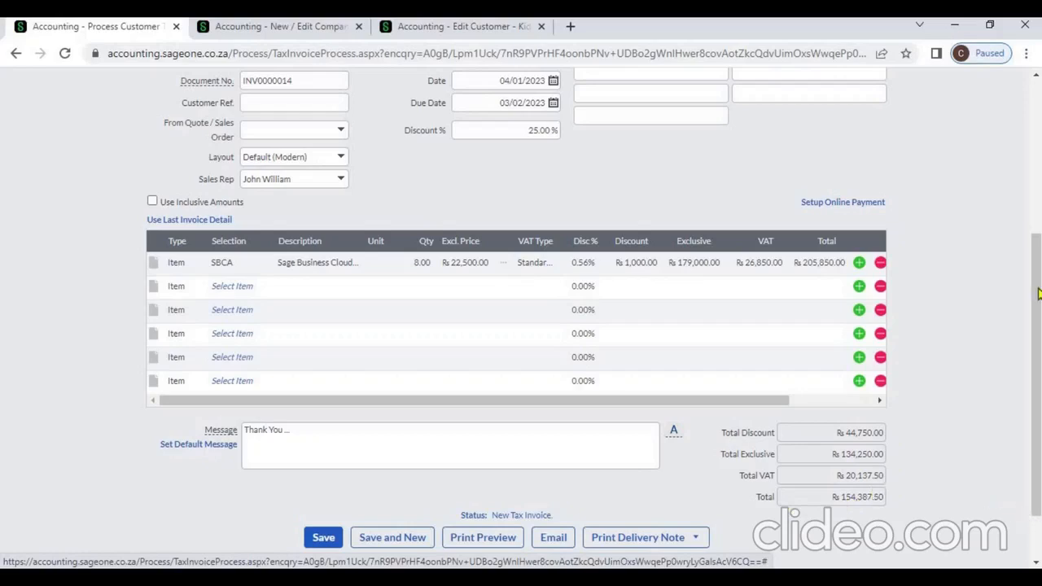
Step: Review the customer's balance and credit limit, try to save the invoice, and dismiss the credit limit confirmation
left_click(1038, 226)
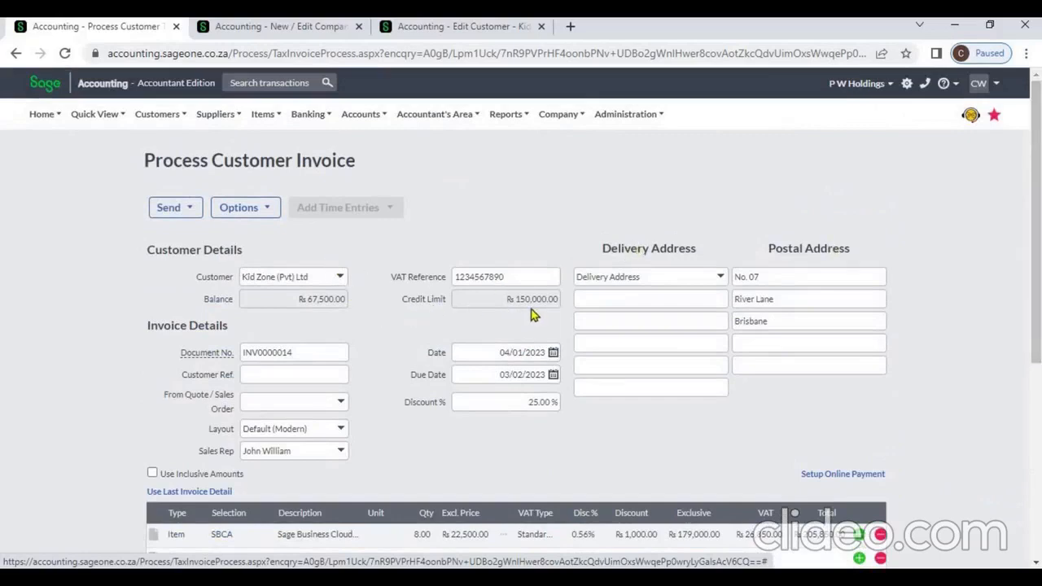
scroll(1038, 487, "down", 5)
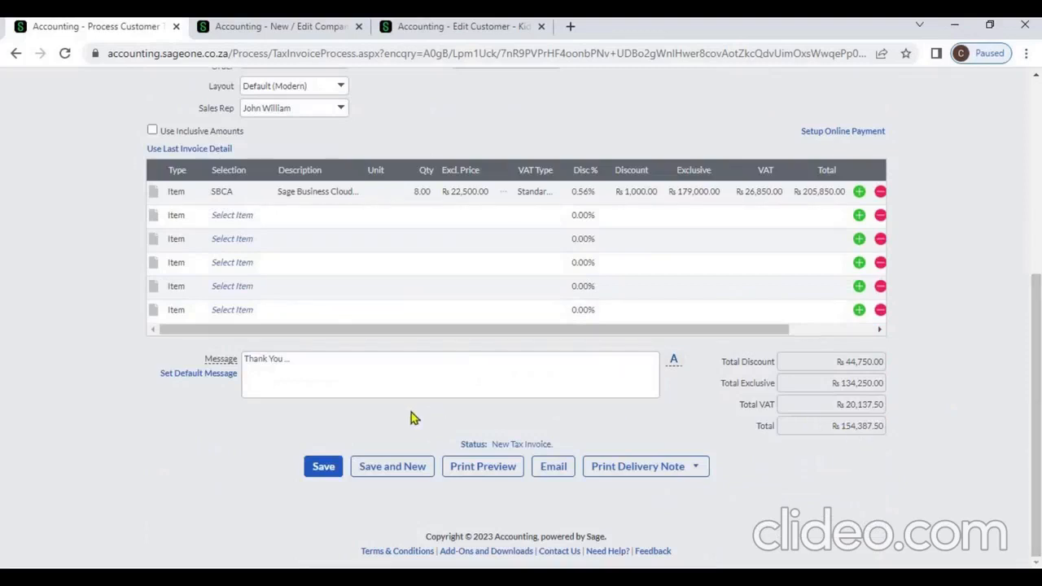
left_click(323, 469)
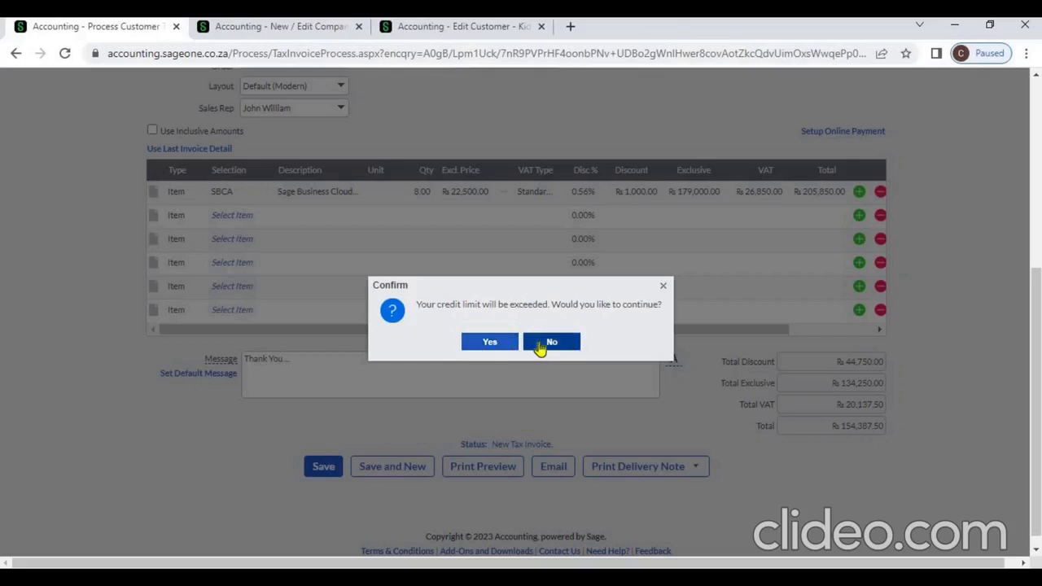
left_click(664, 288)
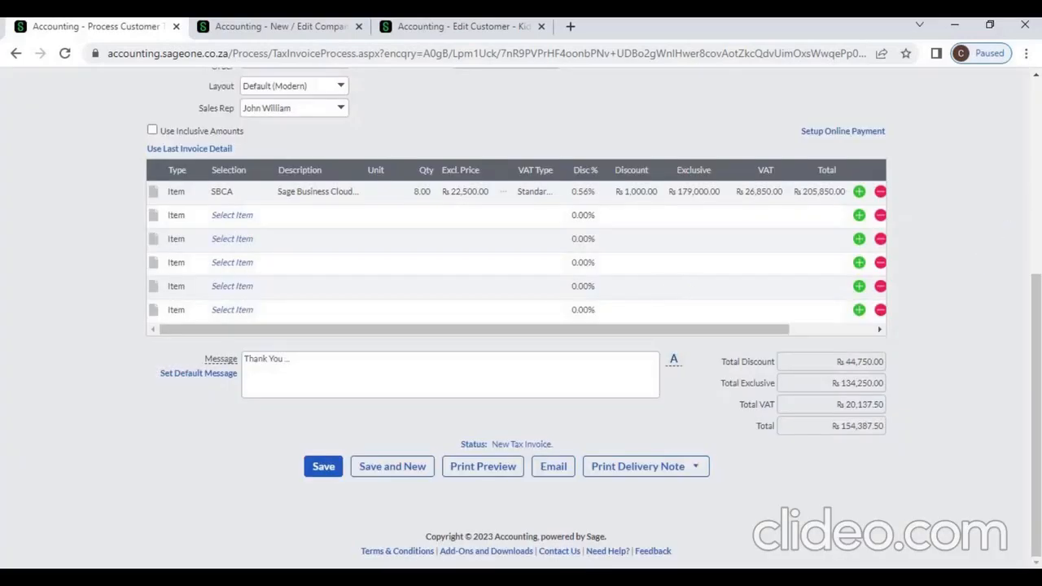
scroll(1037, 200, "up", 5)
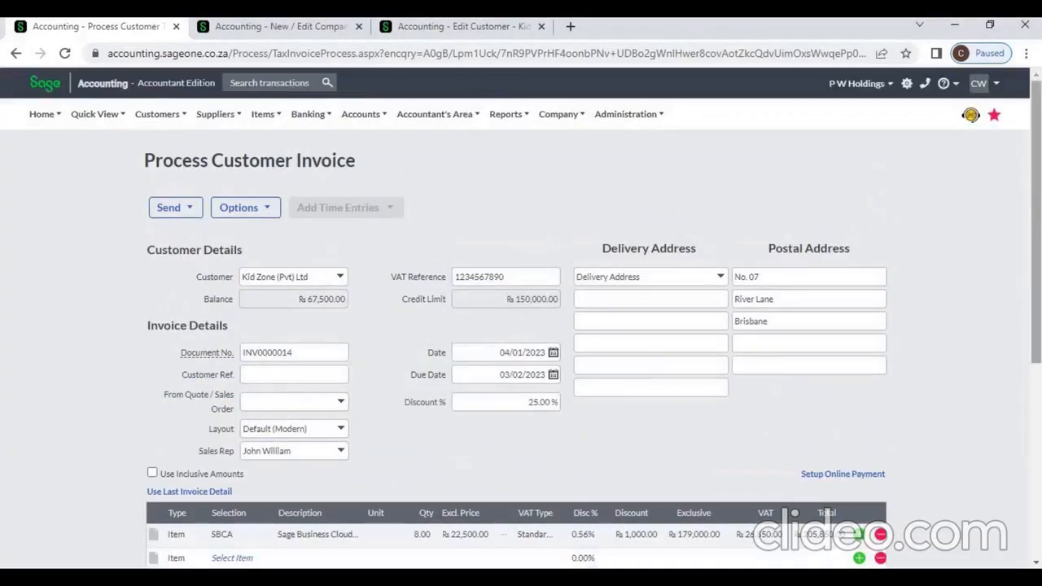
scroll(1039, 376, "down", 5)
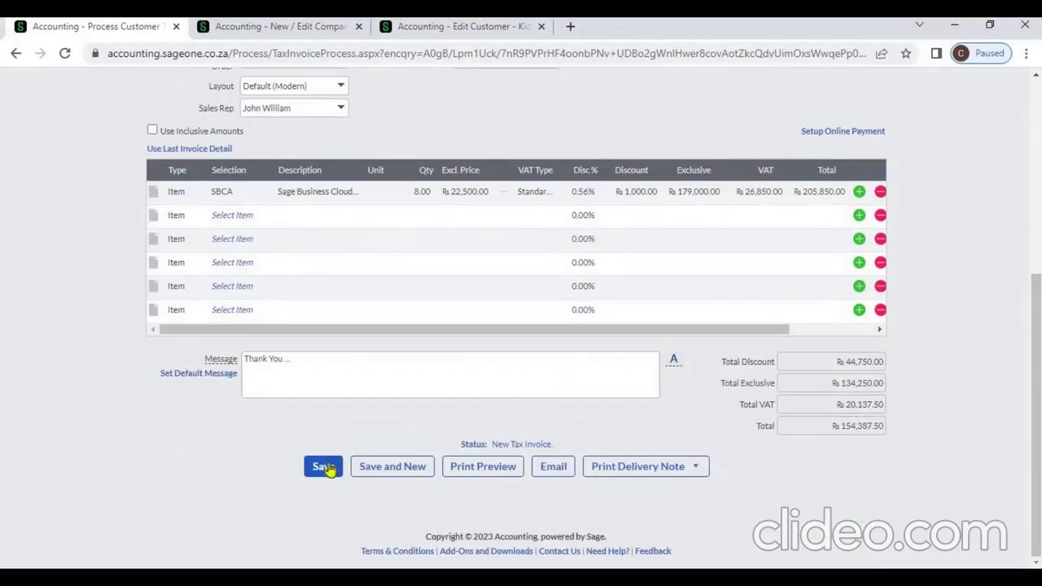
Step: Set the SBCA line's quantity to 1 and open the email form for the invoice
left_click(413, 190)
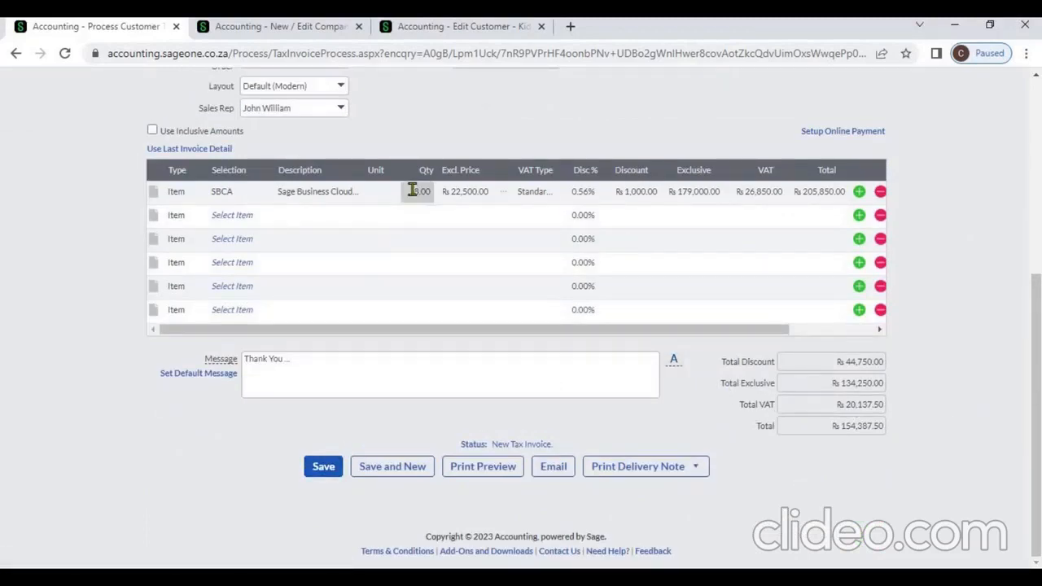
key("Tab")
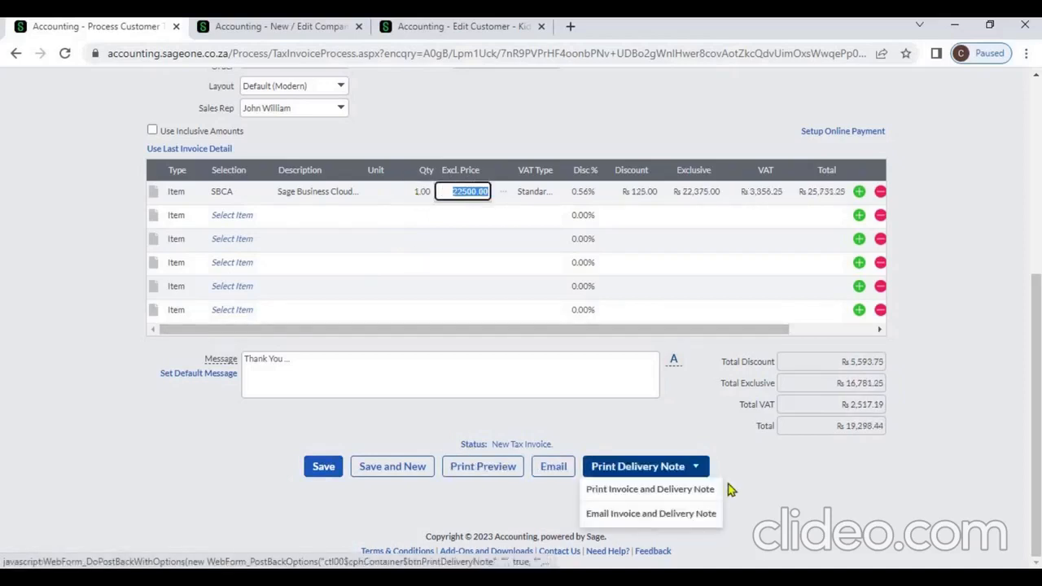
mouse_move(691, 470)
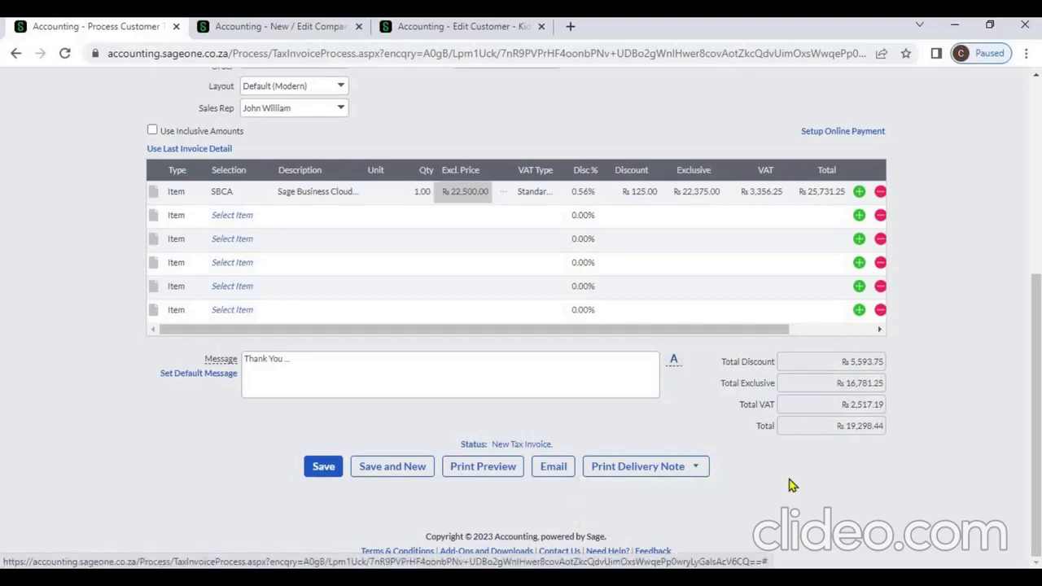
left_click(558, 474)
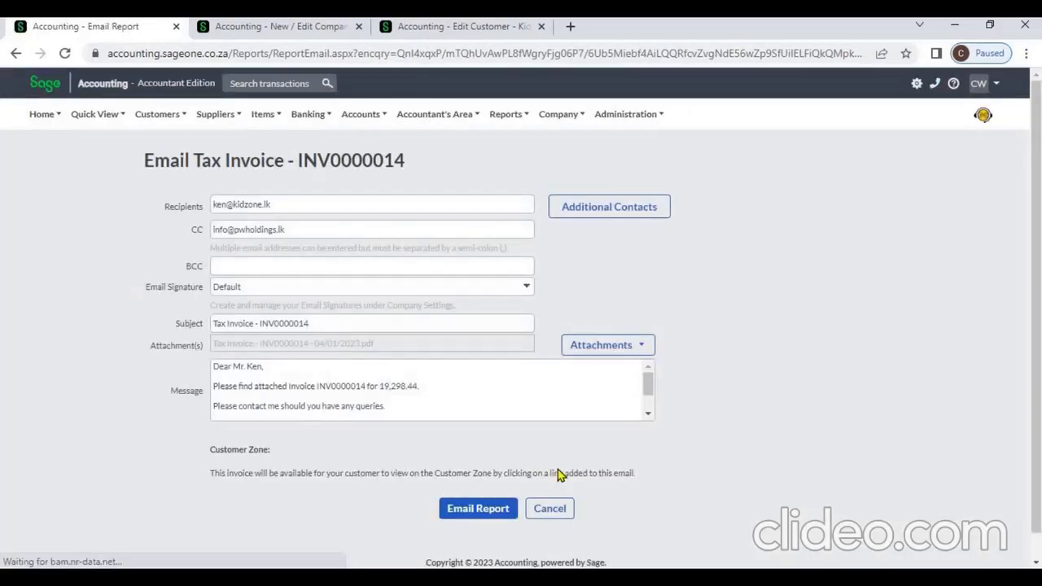
Step: Examine the full default message text of the tax invoice email
left_click(650, 414)
key("ctrl+a")
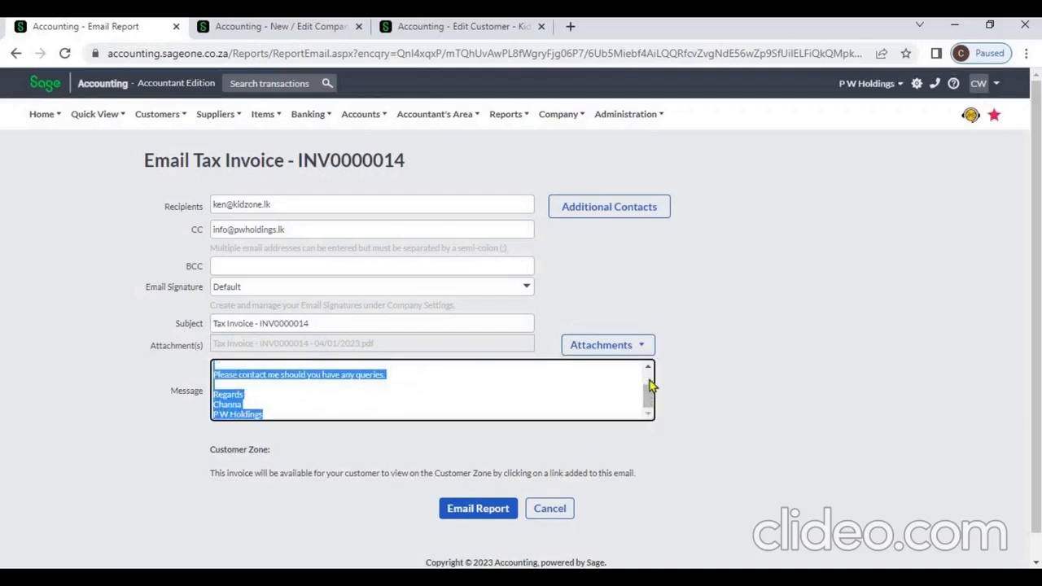
scroll(649, 380, "up", 2)
left_click(746, 368)
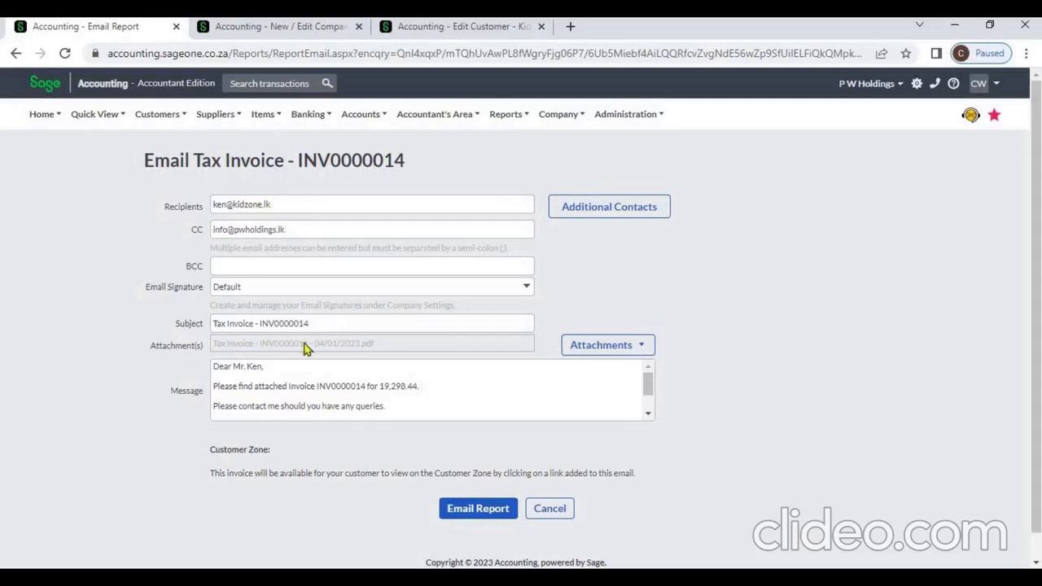
left_click(297, 368)
key("ctrl+a")
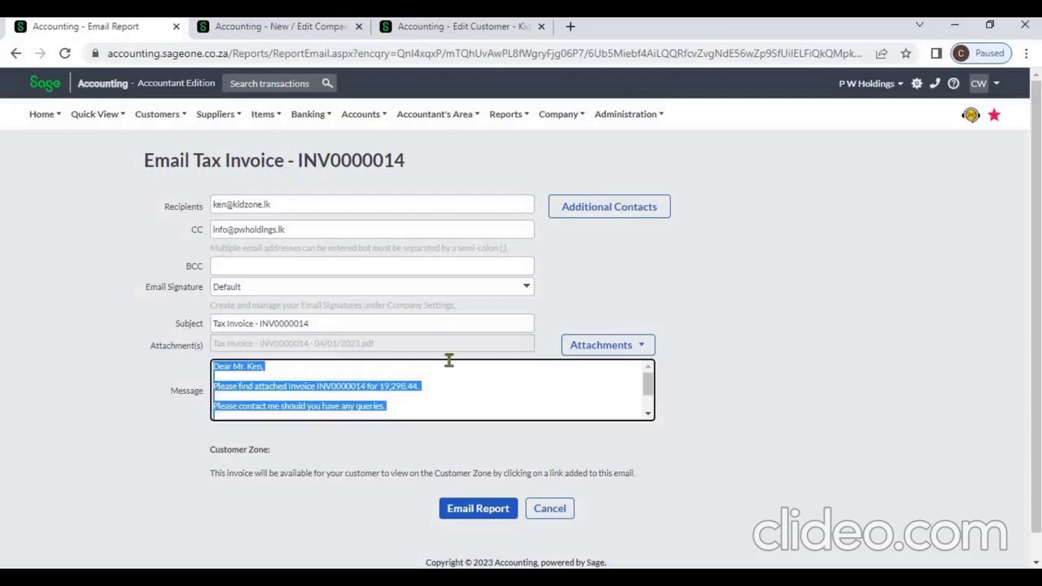
Step: Preview the Tax Invoice email template under the company's Email Signatures settings
left_click(301, 33)
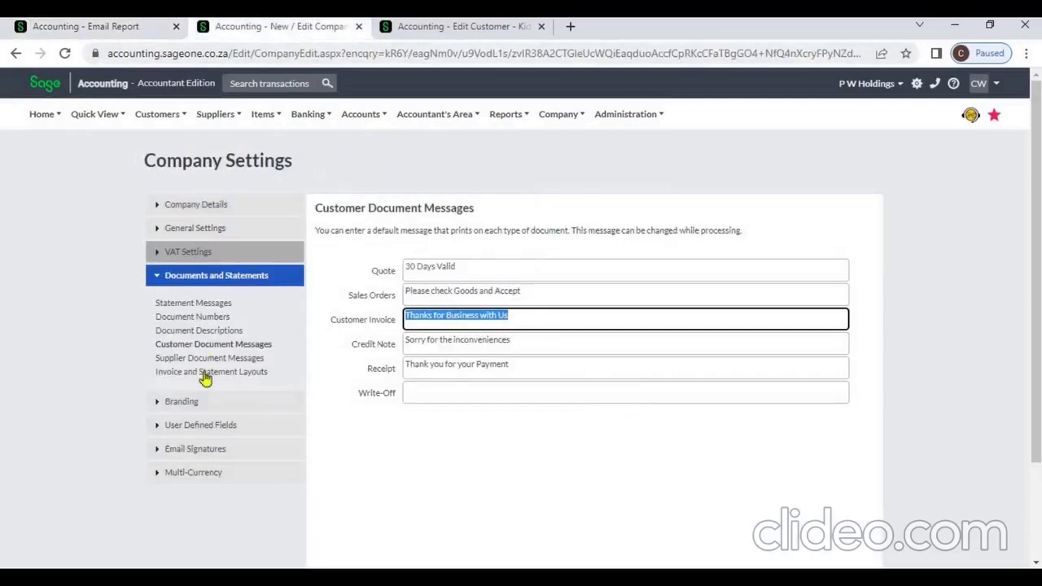
left_click(198, 451)
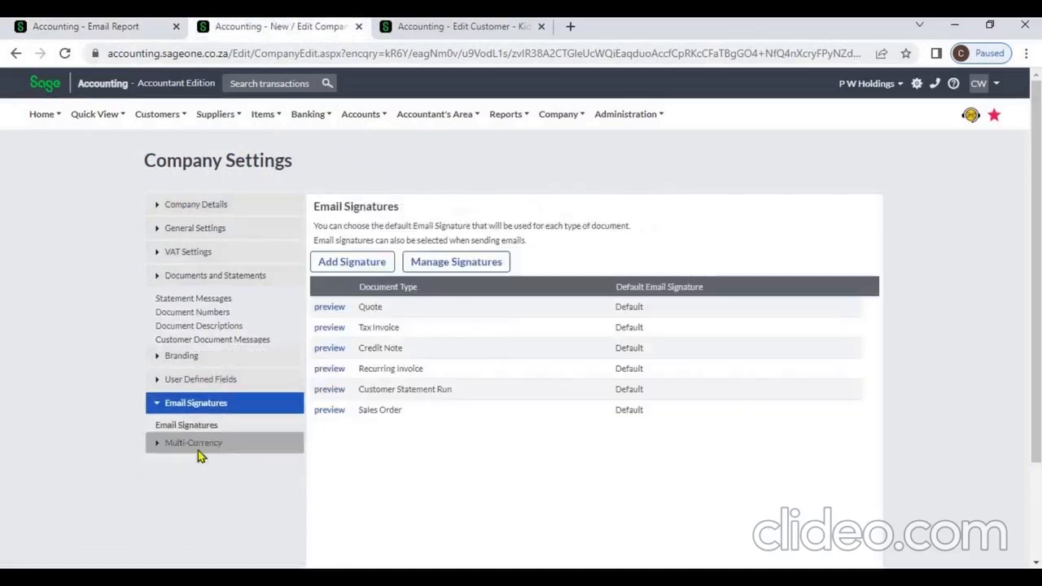
left_click(328, 329)
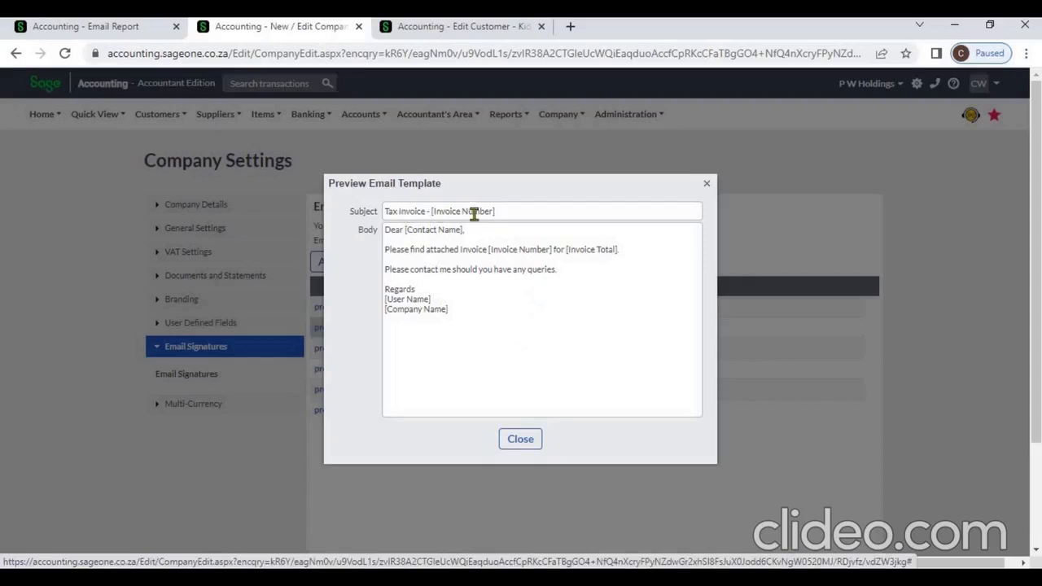
Step: Compare the tax invoice email's subject and message text with the placeholders in the company's email template preview
left_click(145, 24)
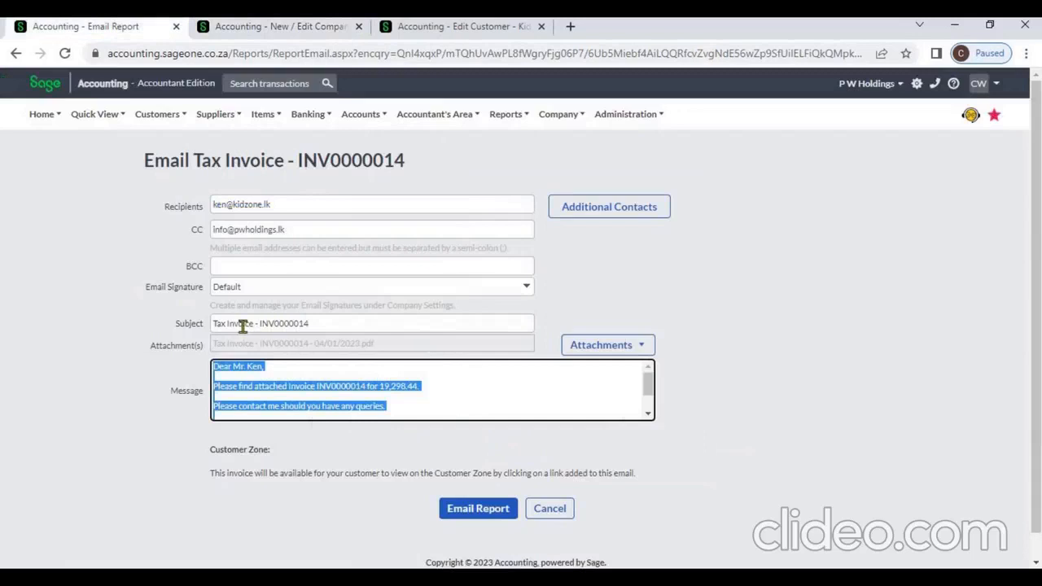
triple_click(323, 329)
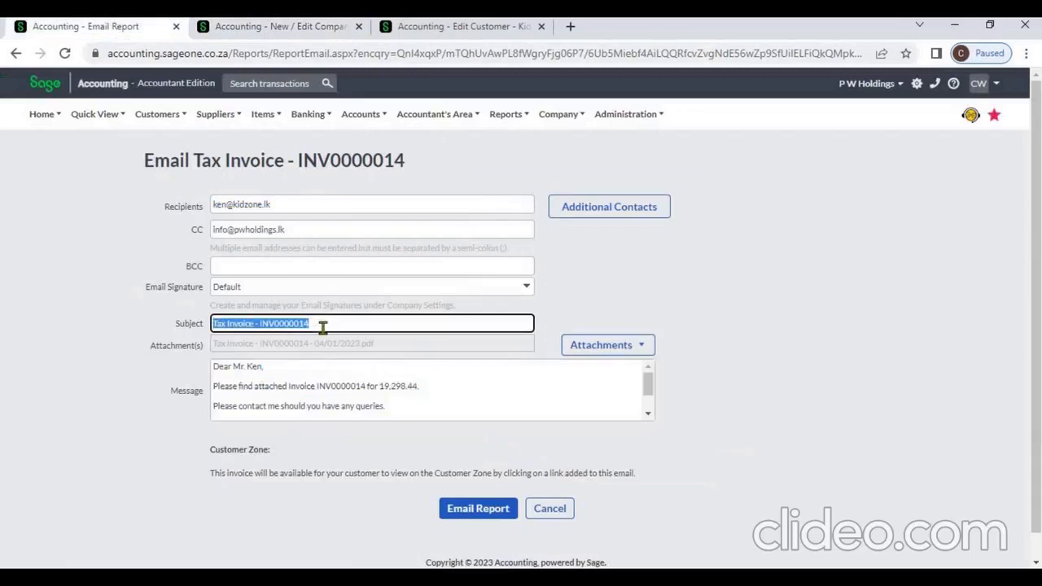
left_click(232, 27)
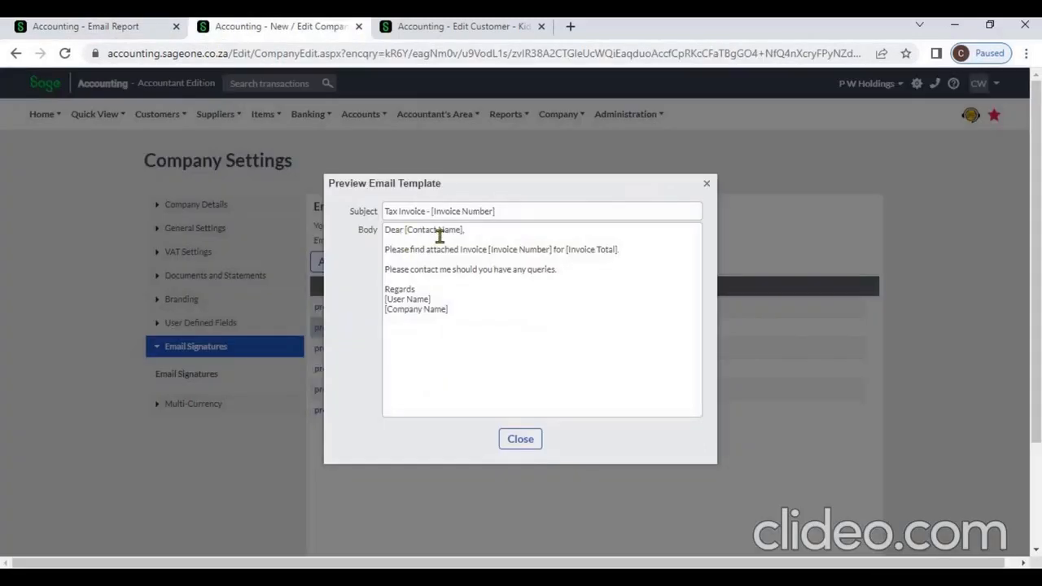
left_click(136, 31)
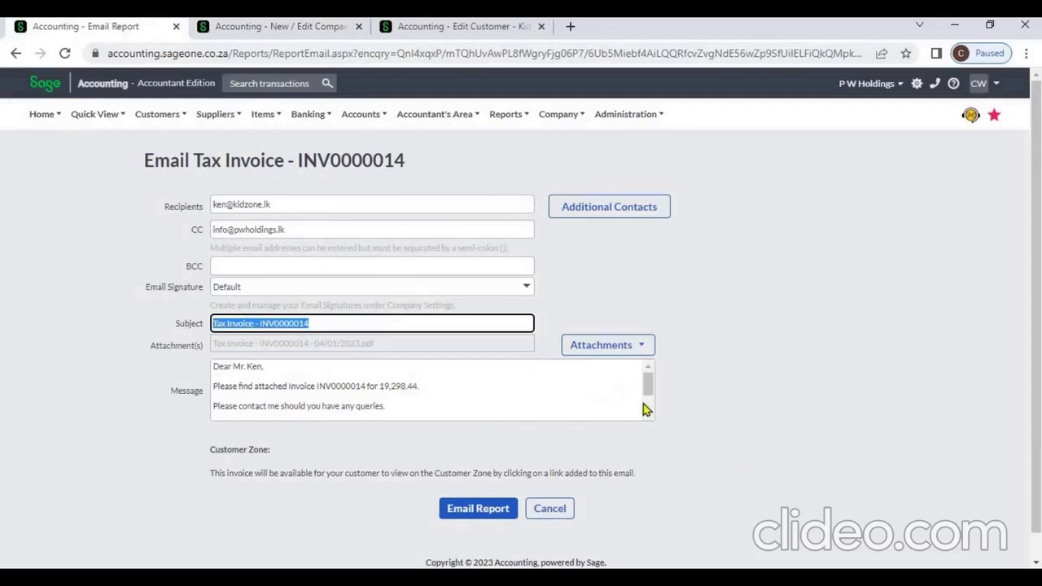
left_click_drag(213, 366, 407, 418)
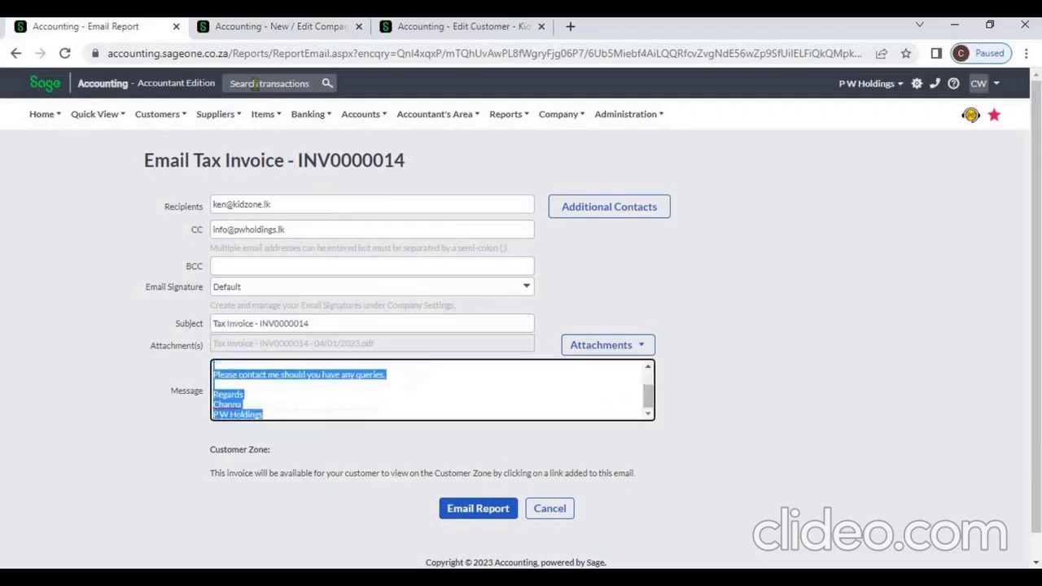
left_click(246, 30)
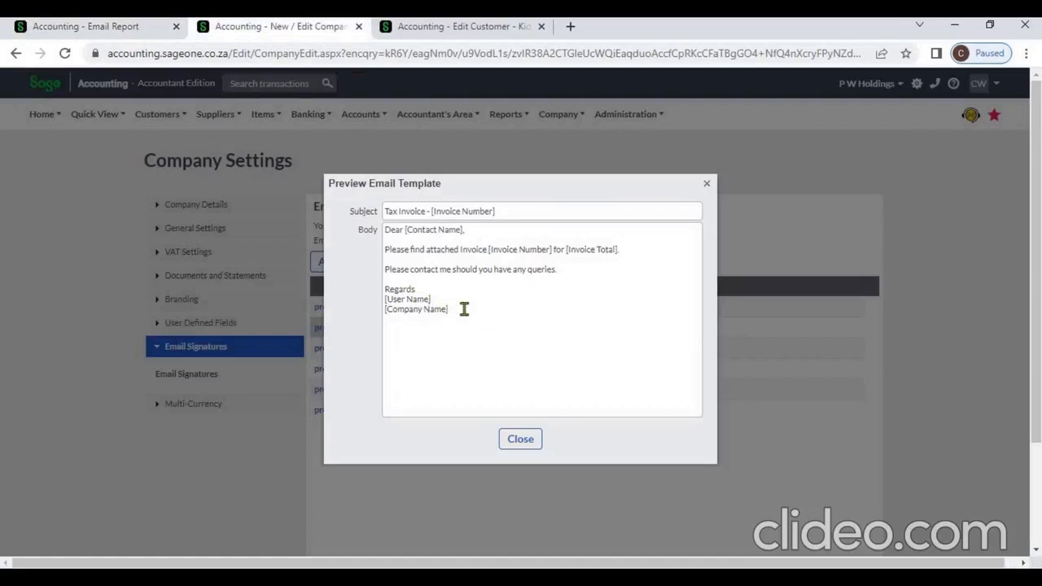
left_click(147, 29)
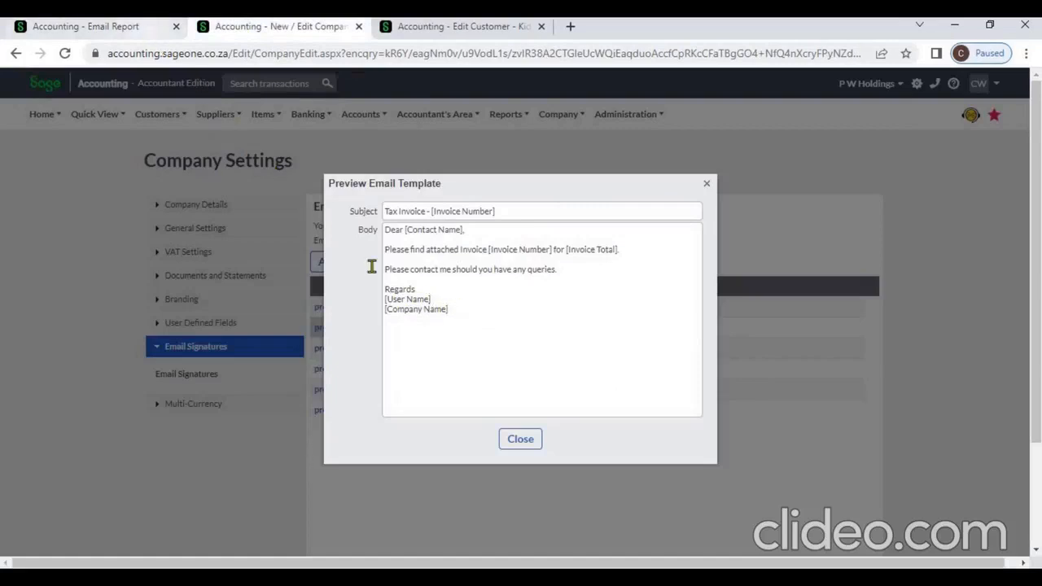
left_click(513, 394)
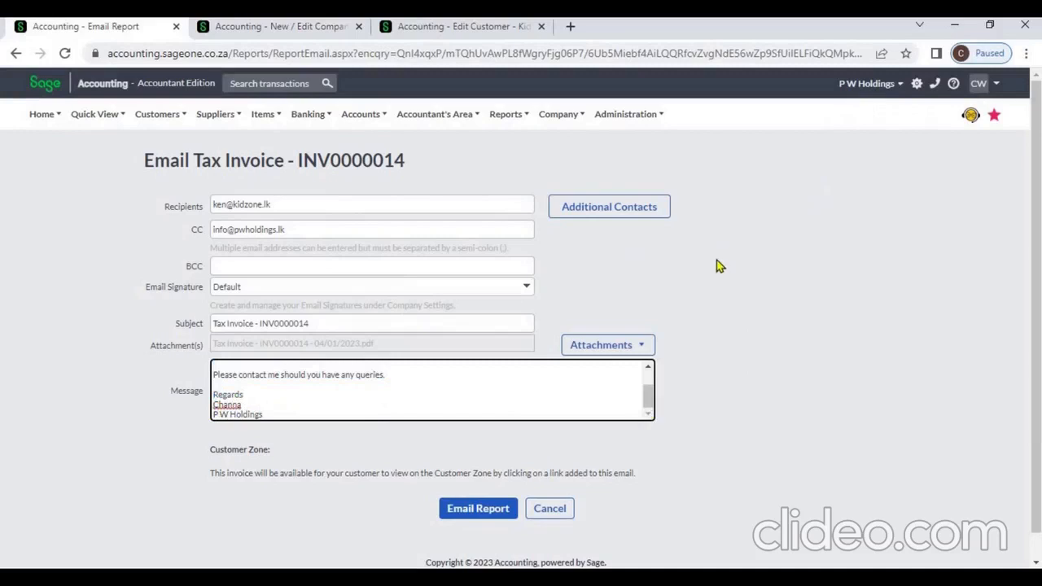
Step: Add the listed additional contact to the invoice email's recipients and open the attachment options
left_click(480, 508)
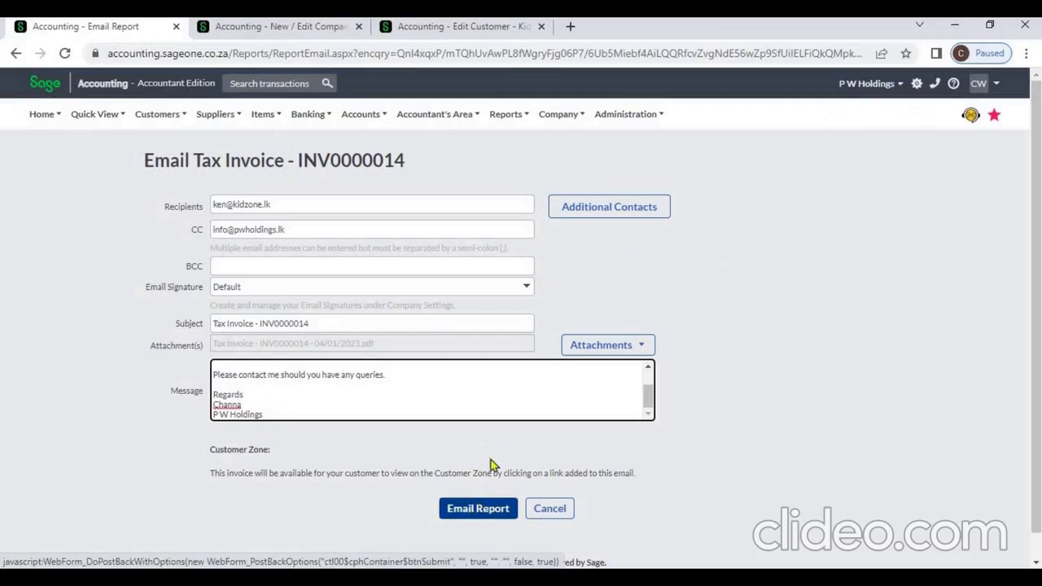
left_click(589, 210)
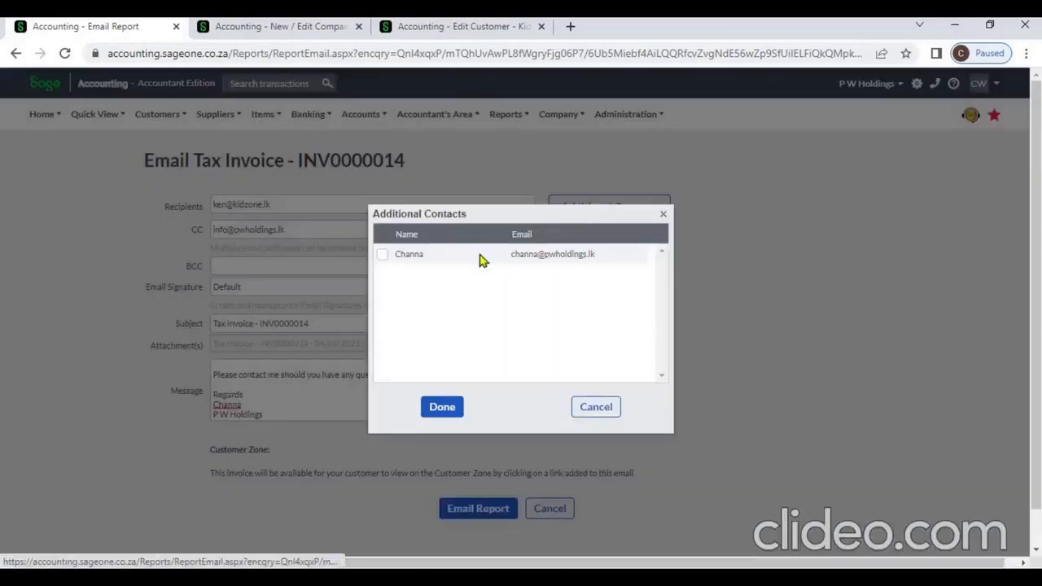
left_click(383, 256)
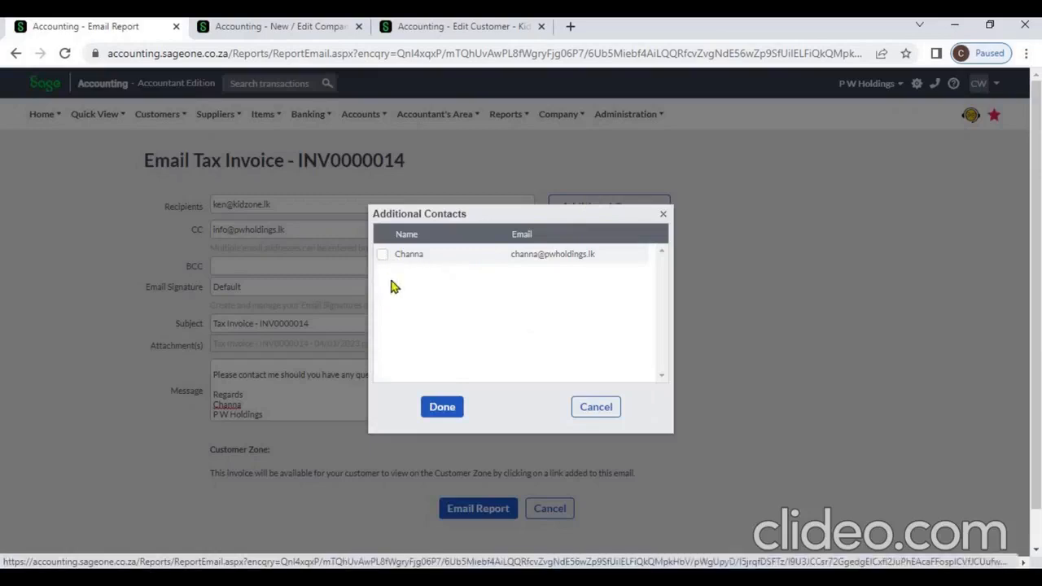
left_click(443, 407)
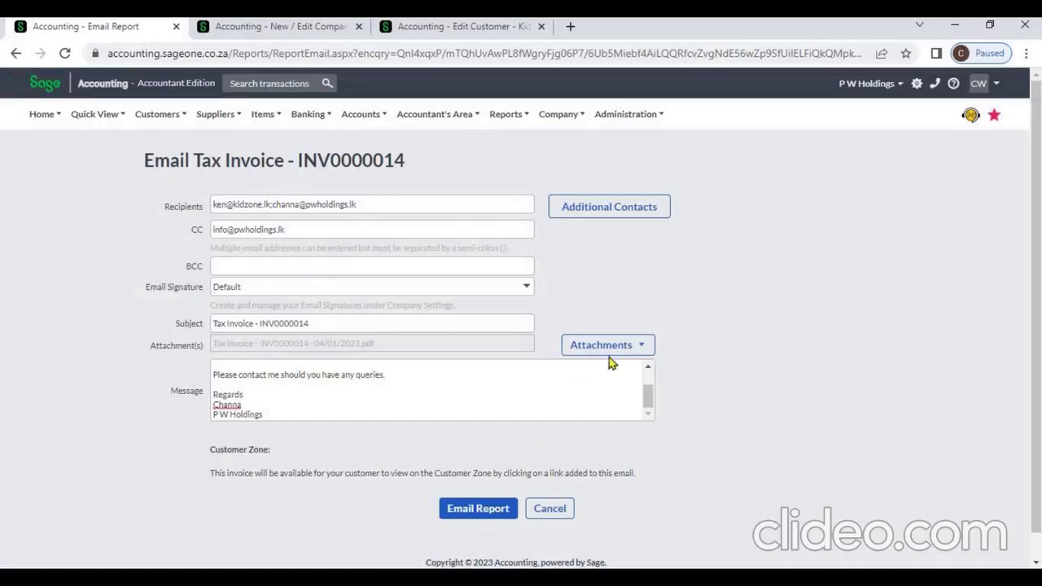
left_click(632, 351)
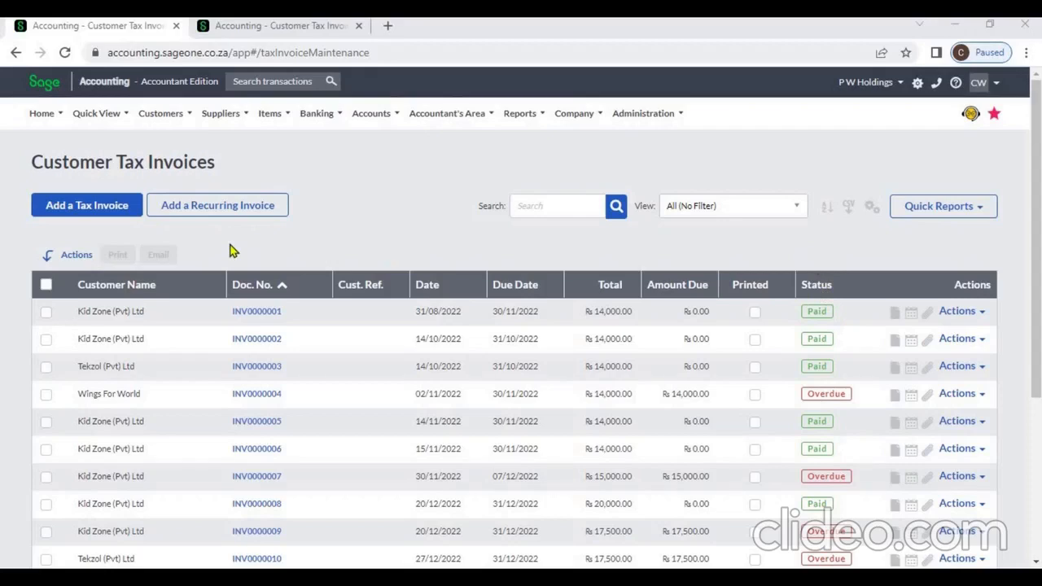
Step: Toggle the tax invoice list between descending and ascending document number order, and search it for kid
left_click(267, 295)
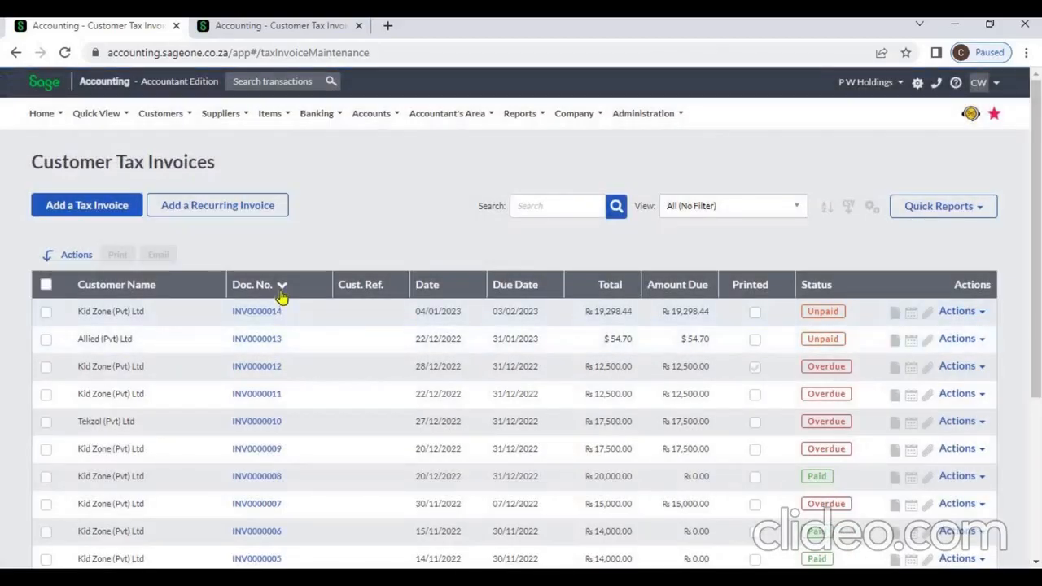
left_click(282, 296)
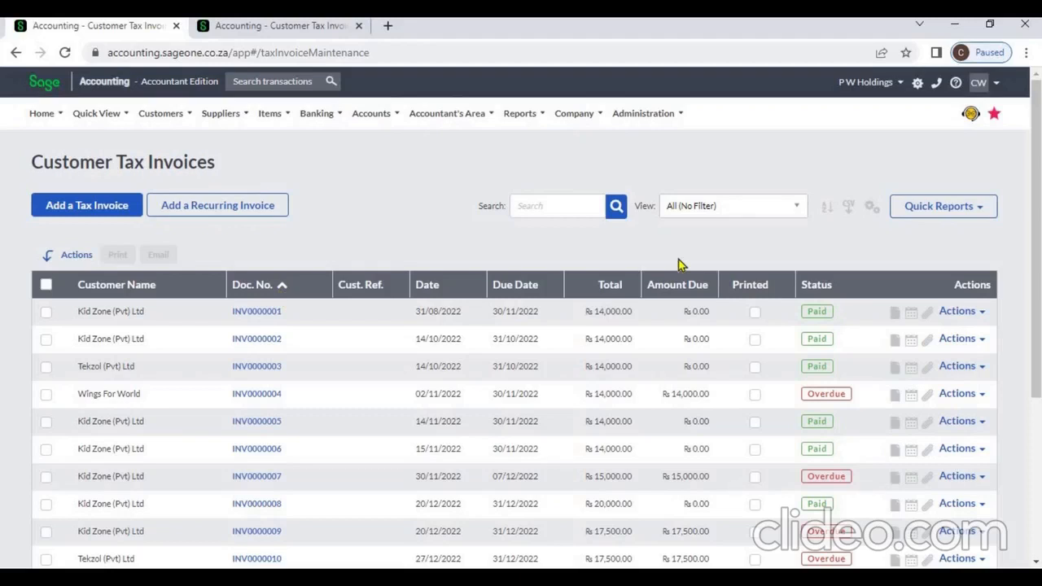
left_click(545, 208)
key("Return")
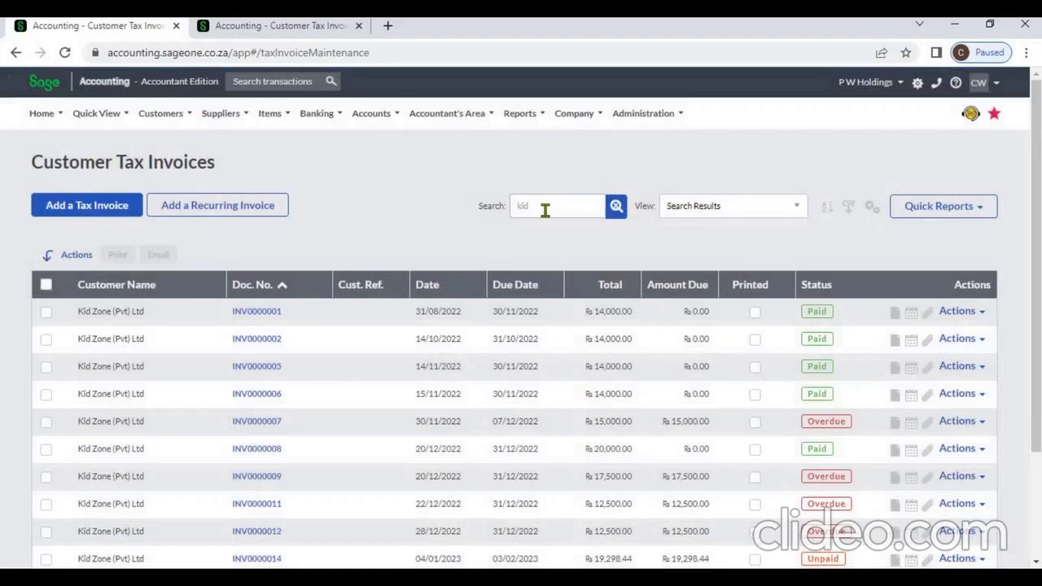
Step: Search the tax invoice list for tek and clear the search
double_click(545, 210)
type("tek")
key("Return")
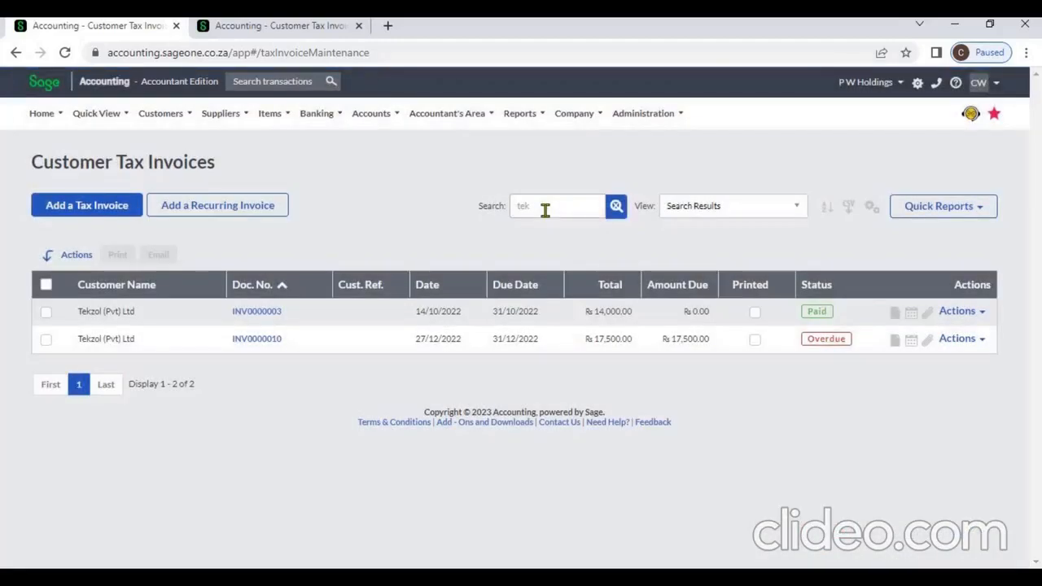
left_click(616, 206)
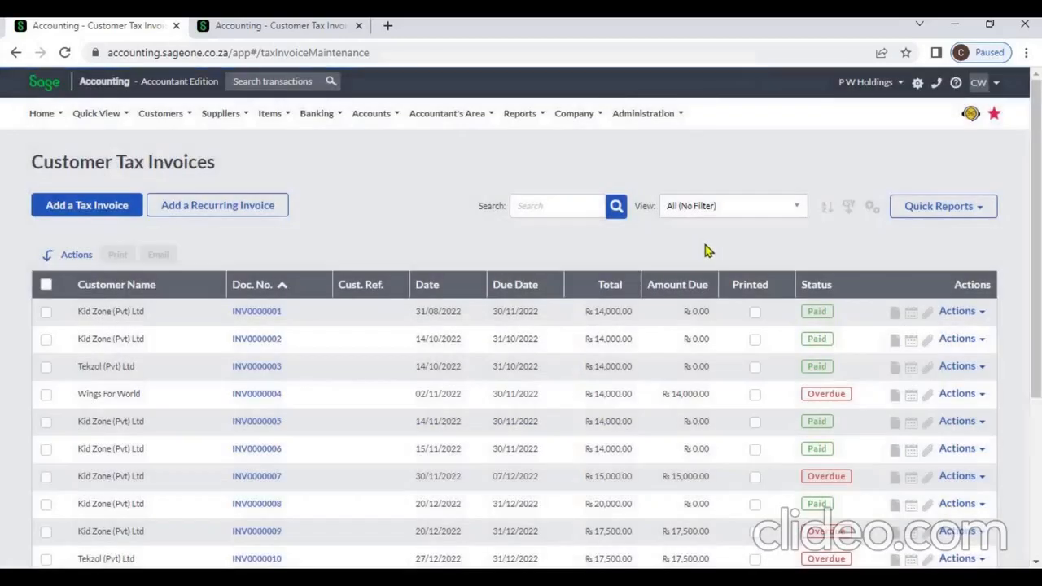
Step: Filter the tax invoice list to Unpaid invoices and restore the All (No Filter) view
left_click(794, 209)
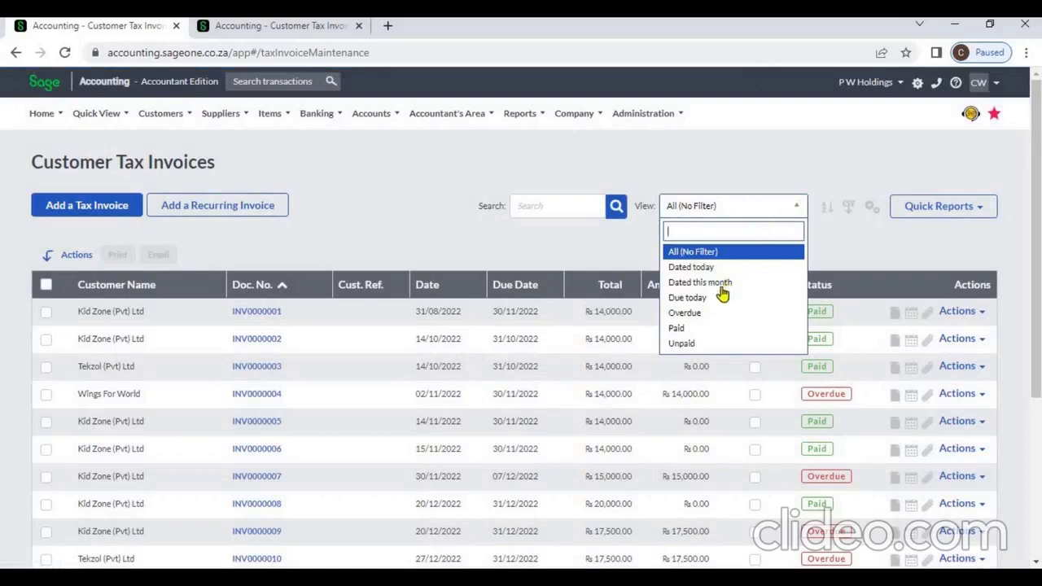
left_click(702, 345)
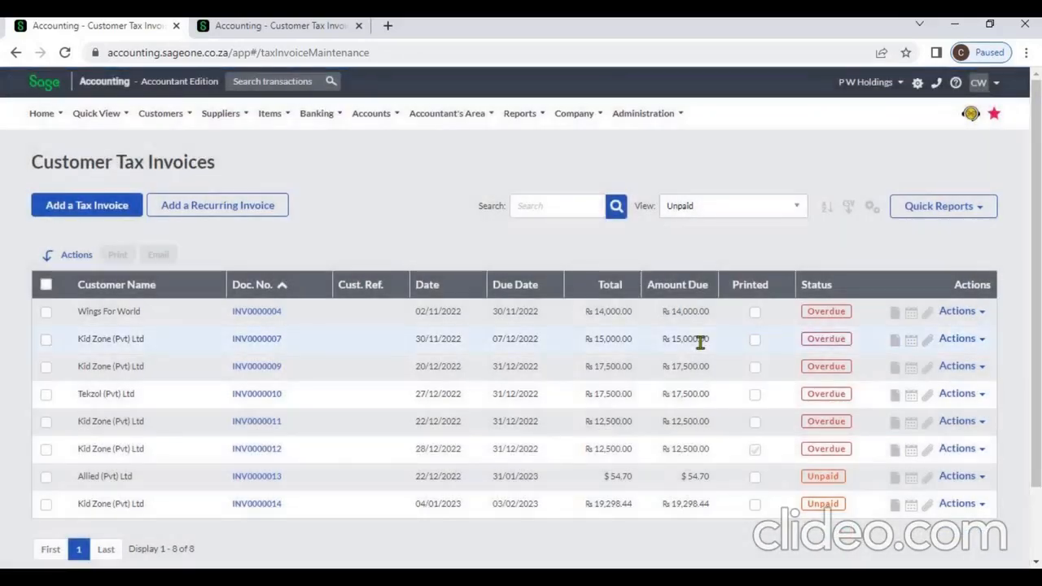
left_click(787, 212)
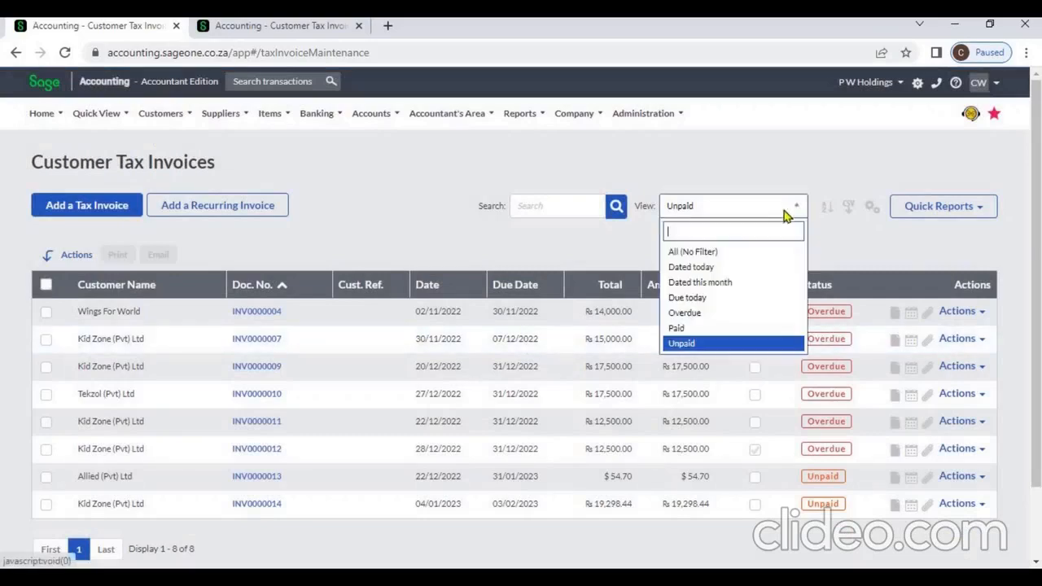
left_click(743, 253)
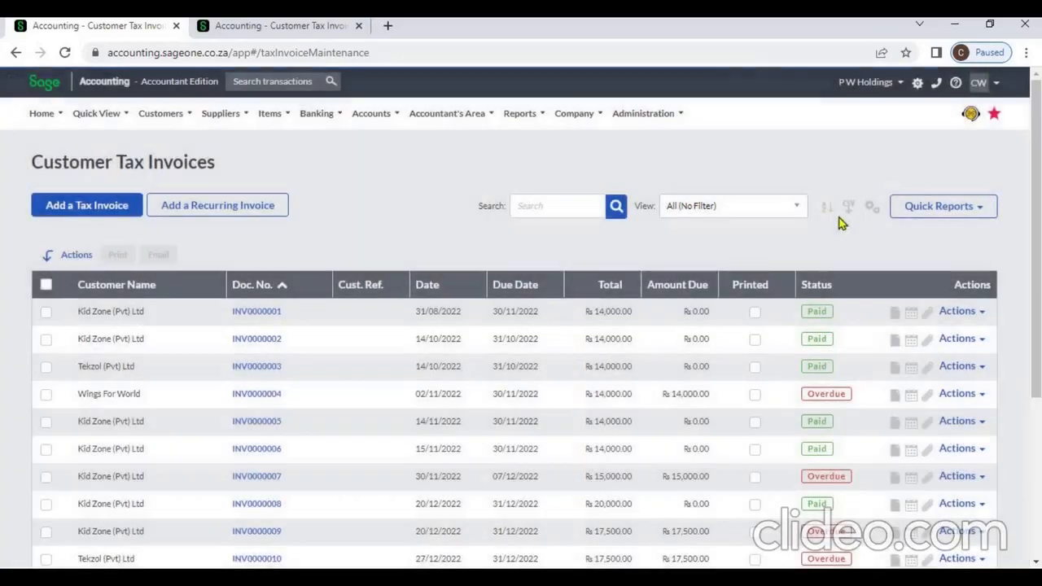
Step: Apply a two-level sort to the invoices: Customer Name from A to Z, followed by Amount Due from smallest to largest
left_click(830, 210)
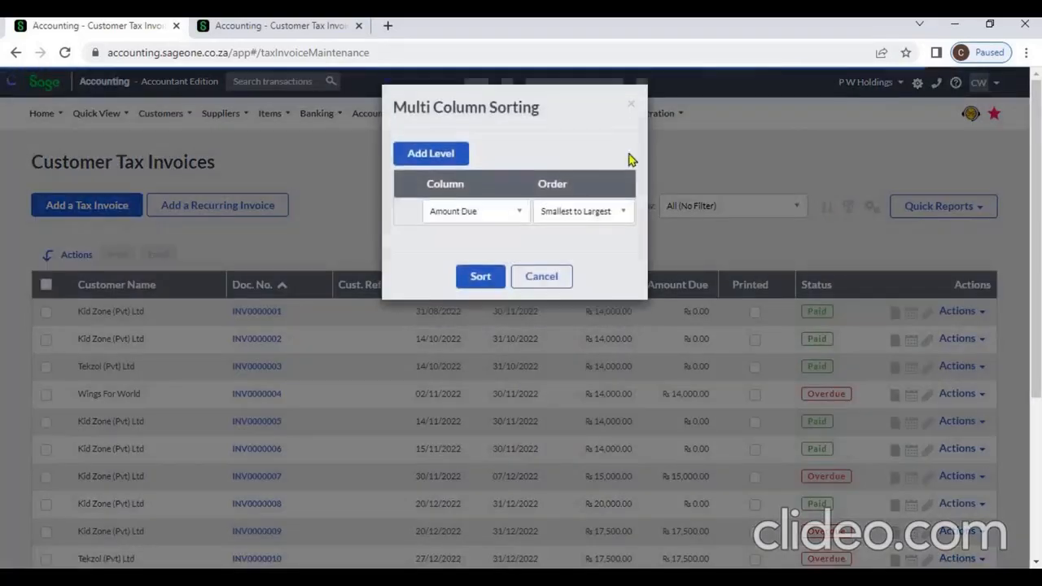
left_click(459, 165)
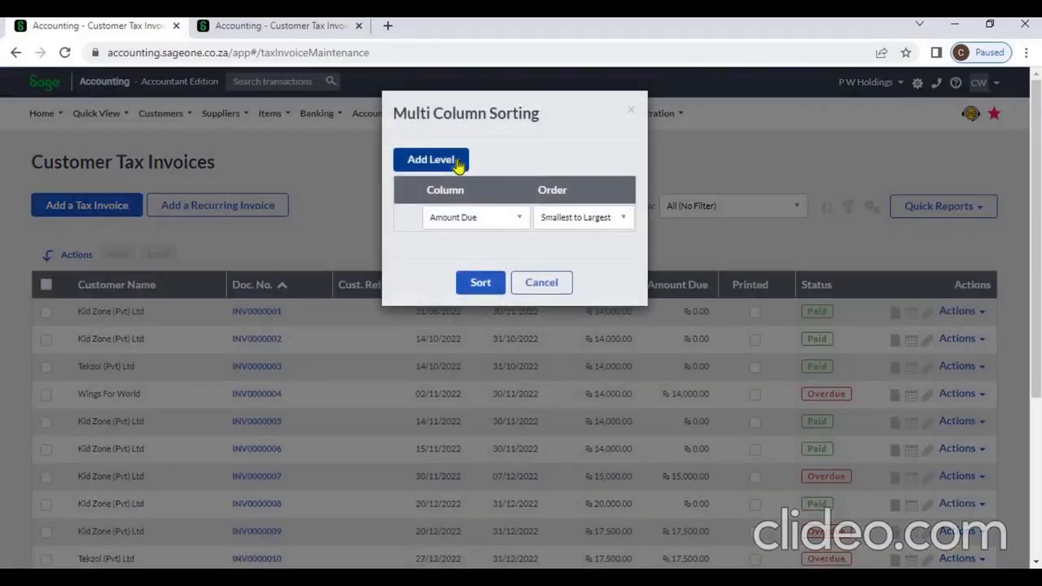
left_click(508, 218)
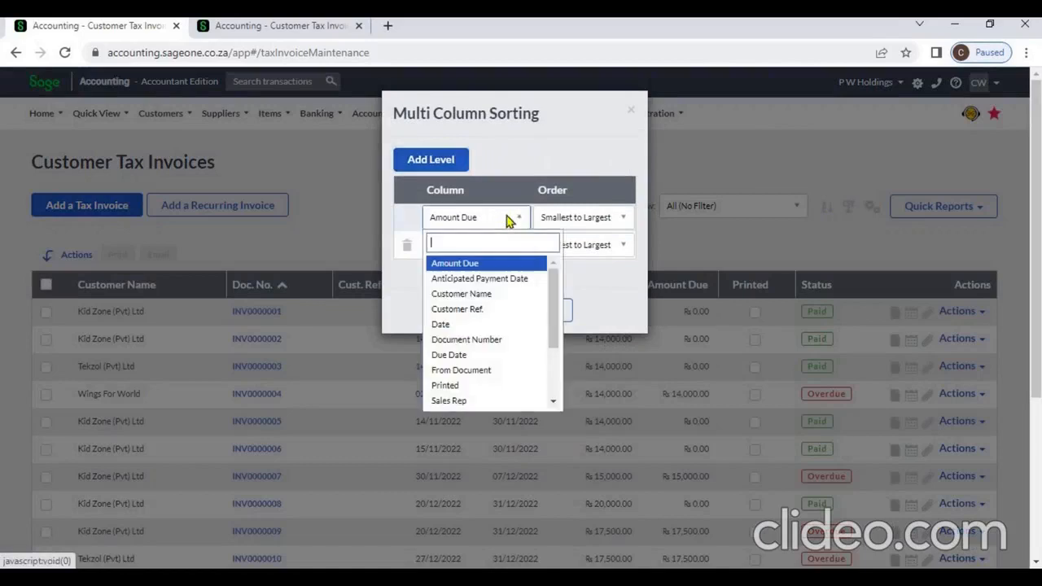
left_click(487, 294)
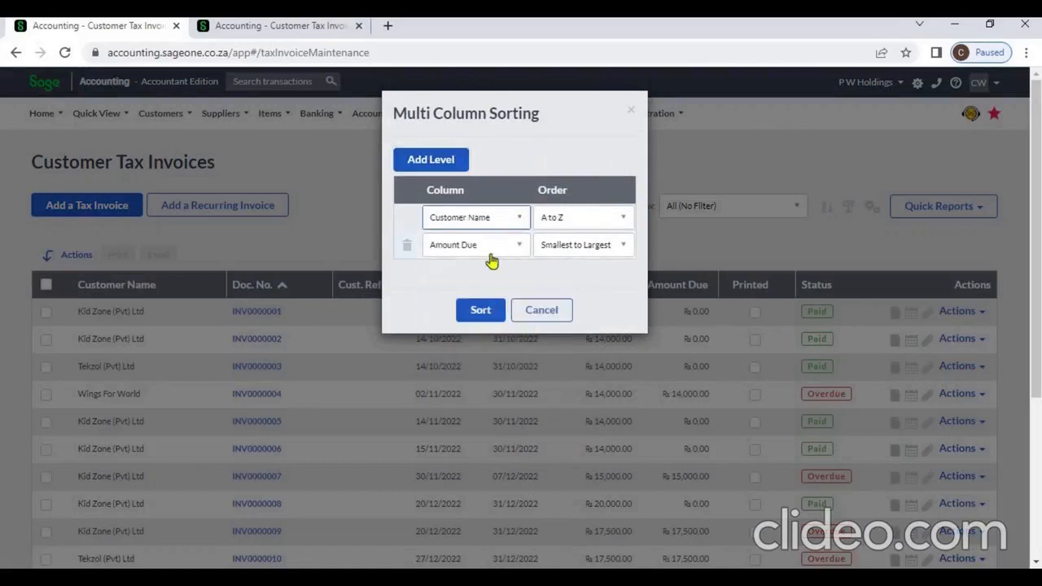
left_click(482, 310)
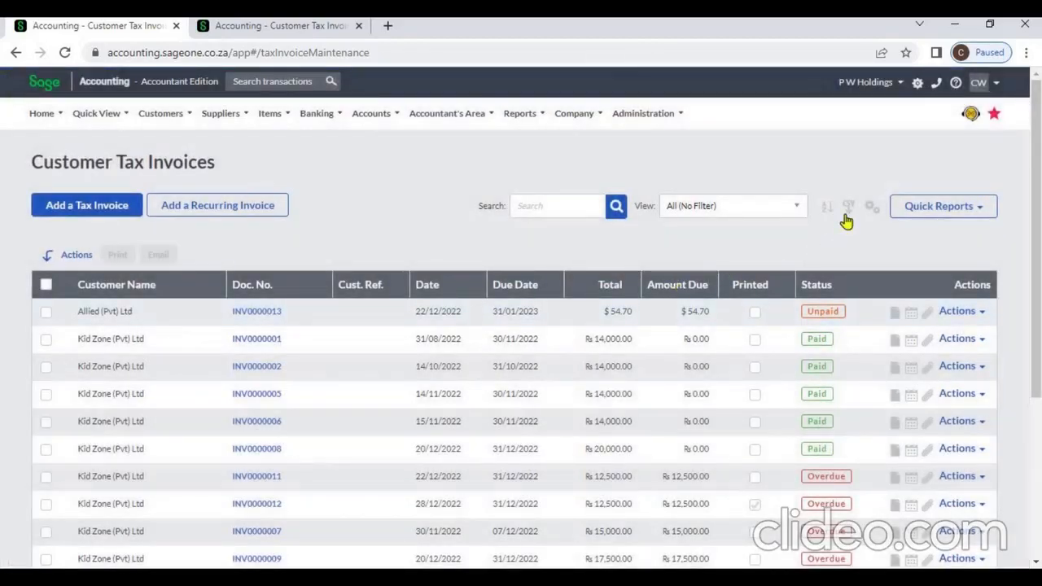
Step: Export the tax invoice list as a CSV file and dismiss the download notice
left_click(846, 217)
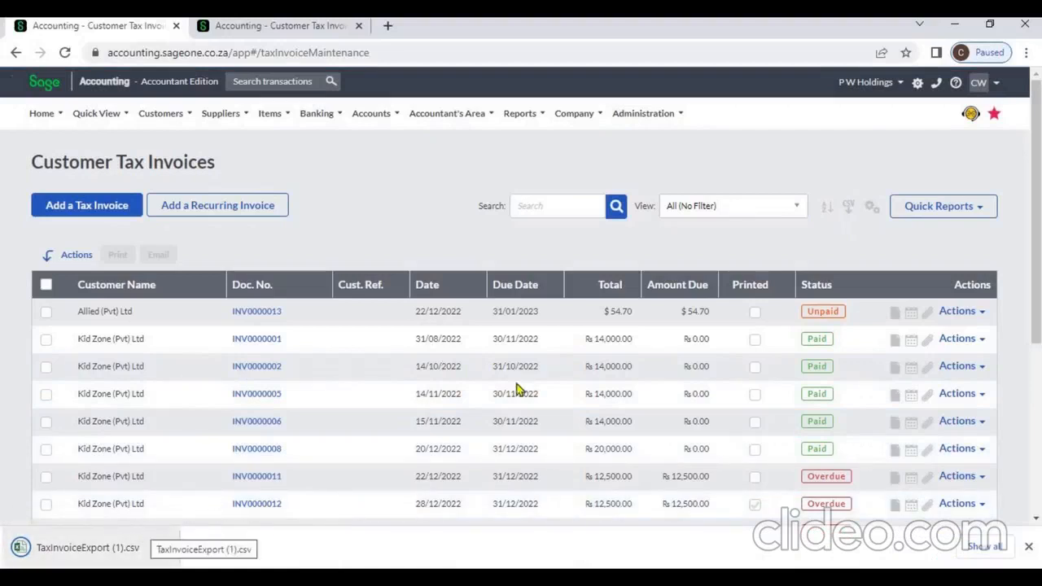
left_click(1029, 547)
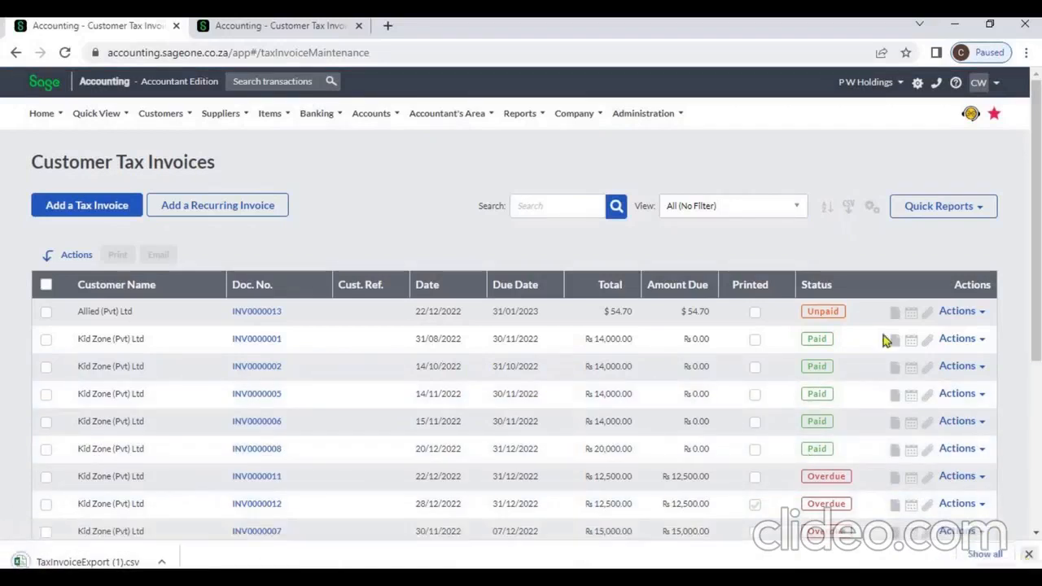
Step: Customise the tax invoice grid to include the VAT Reference column and save the layout
left_click(871, 208)
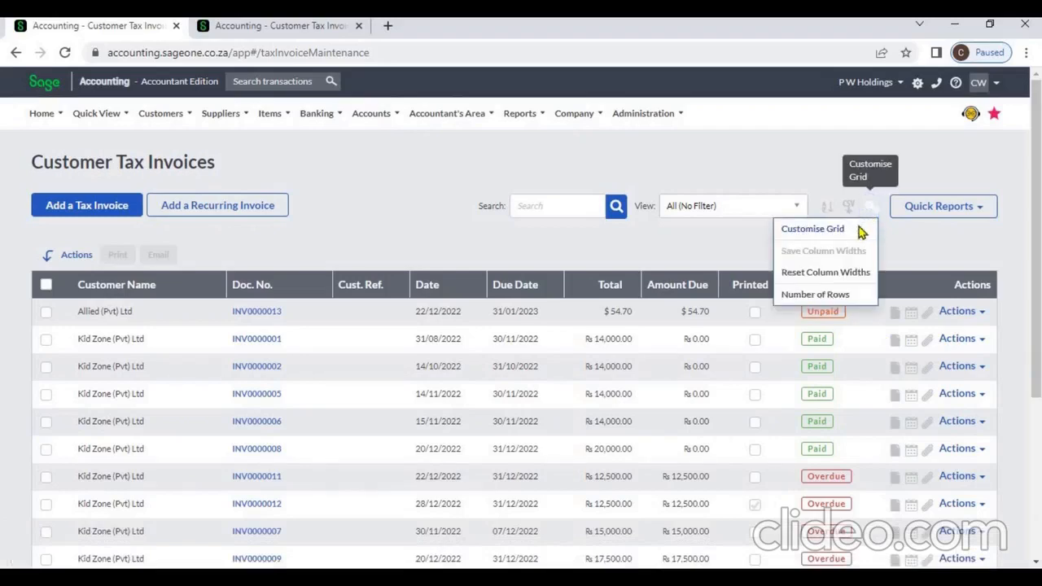
left_click(861, 231)
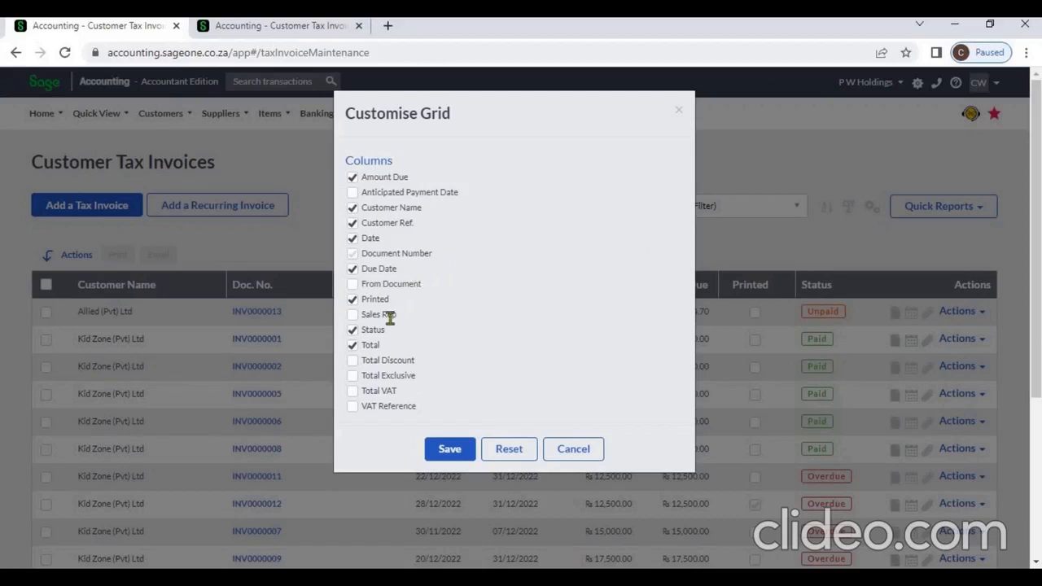
left_click(352, 408)
left_click(448, 453)
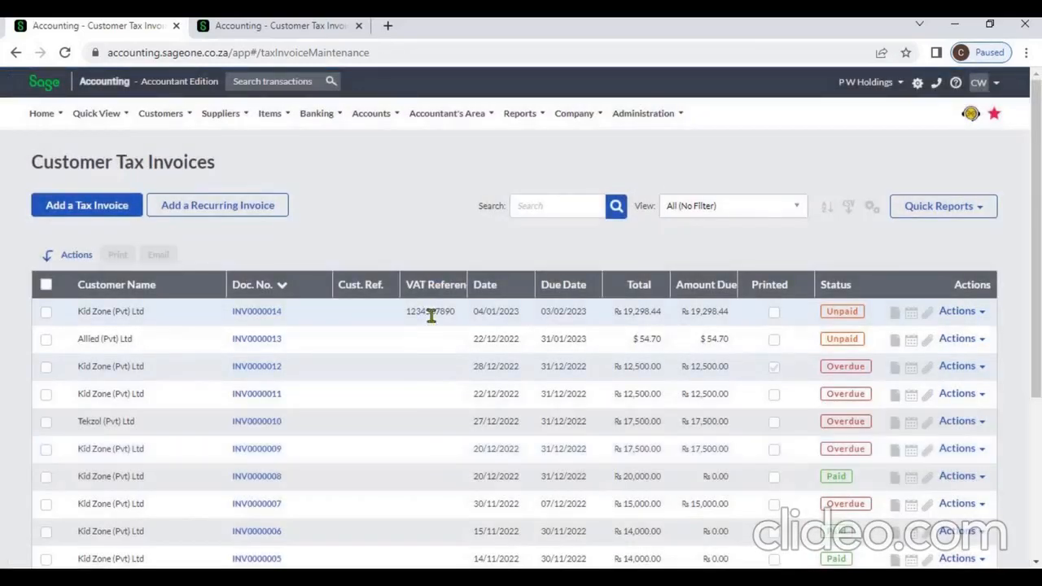
Step: Customise the tax invoice grid to remove the VAT Reference column, add the Sales Rep column, and save the layout
left_click(872, 218)
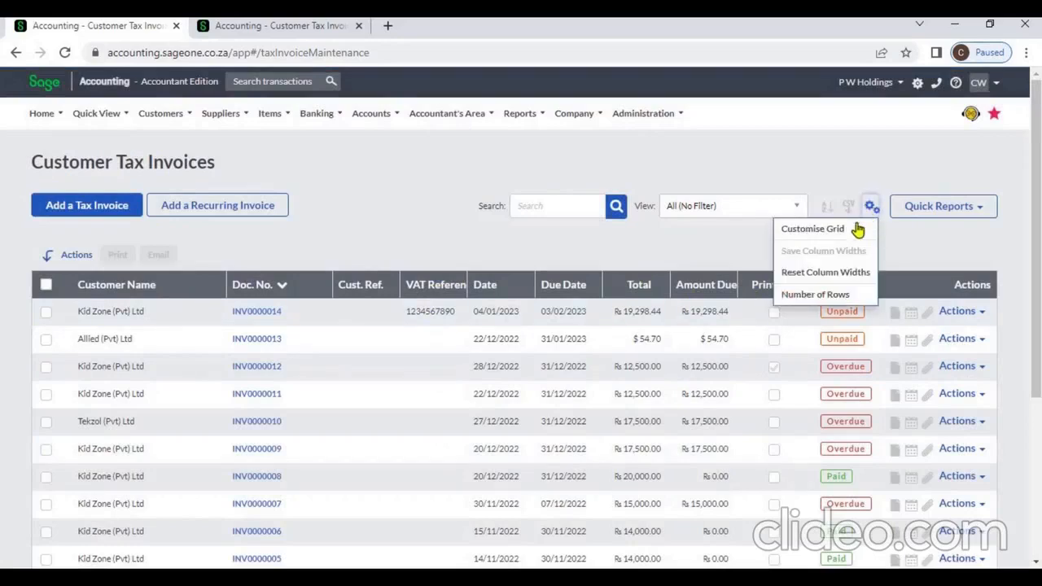
left_click(860, 227)
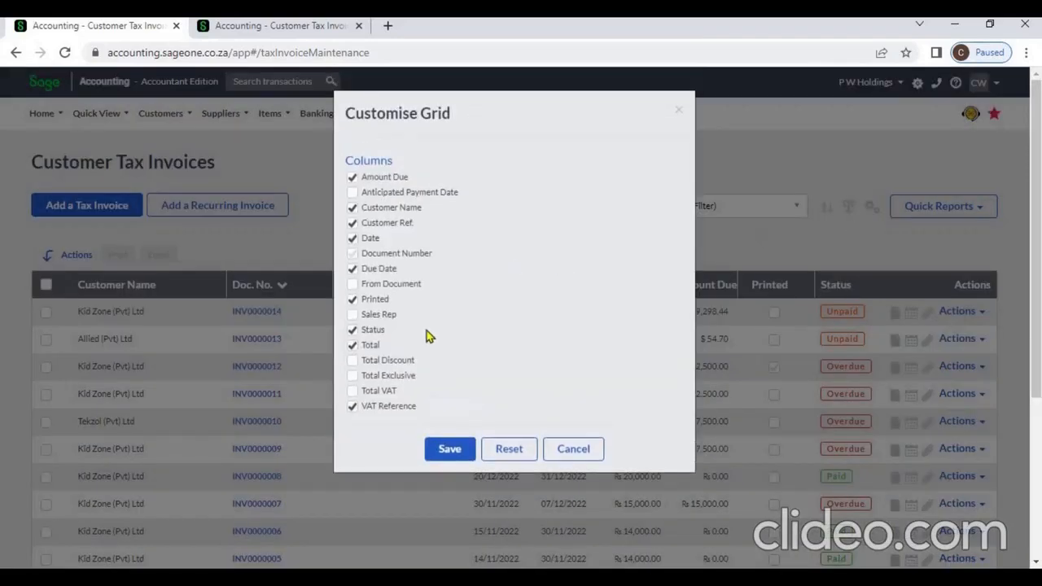
left_click(353, 407)
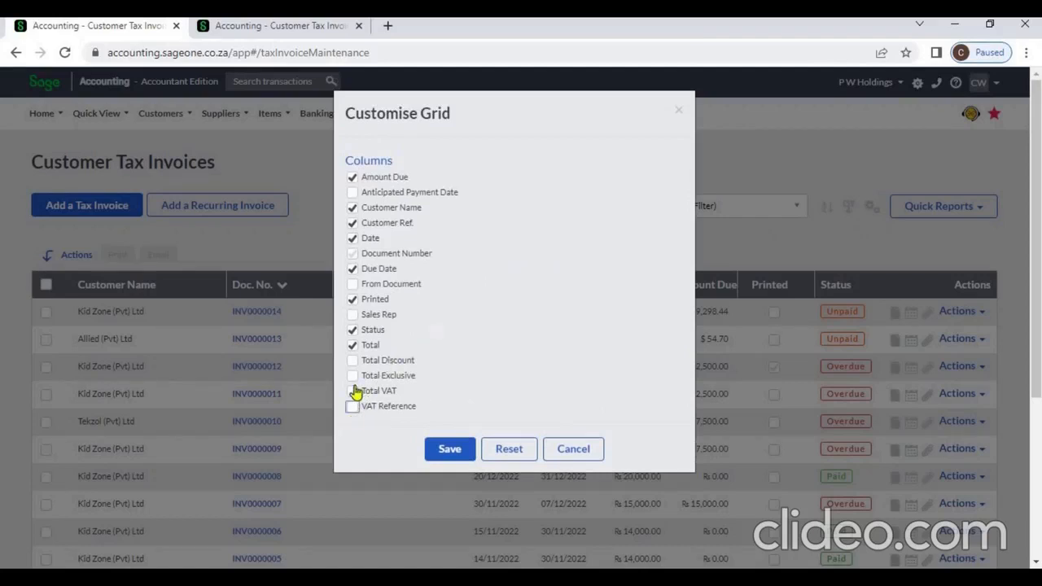
left_click(352, 318)
left_click(465, 457)
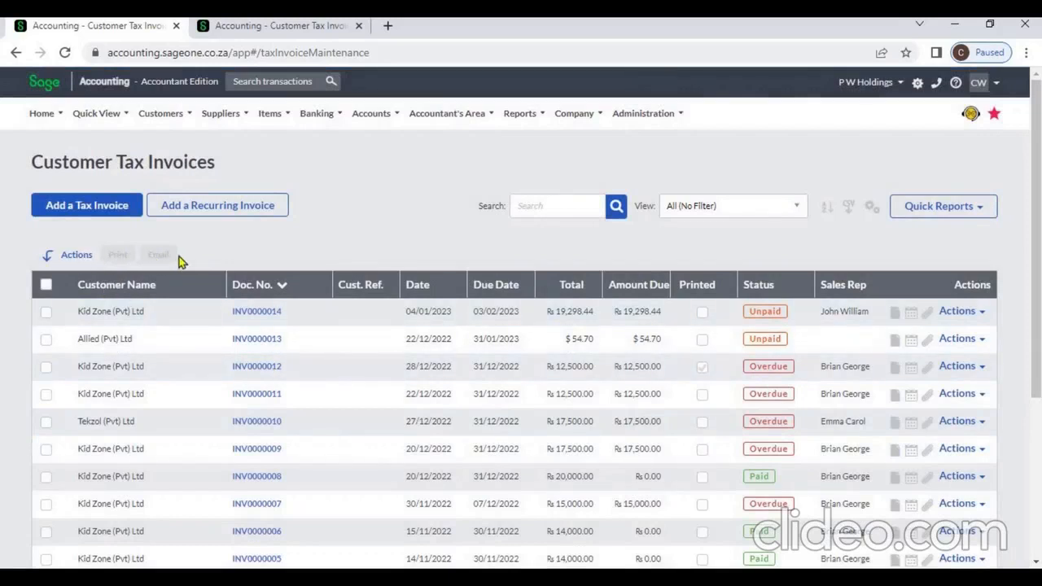
Step: Select invoices INV0000014, INV0000013 and INV0000012, review their email distribution list, and cancel without sending
left_click(46, 312)
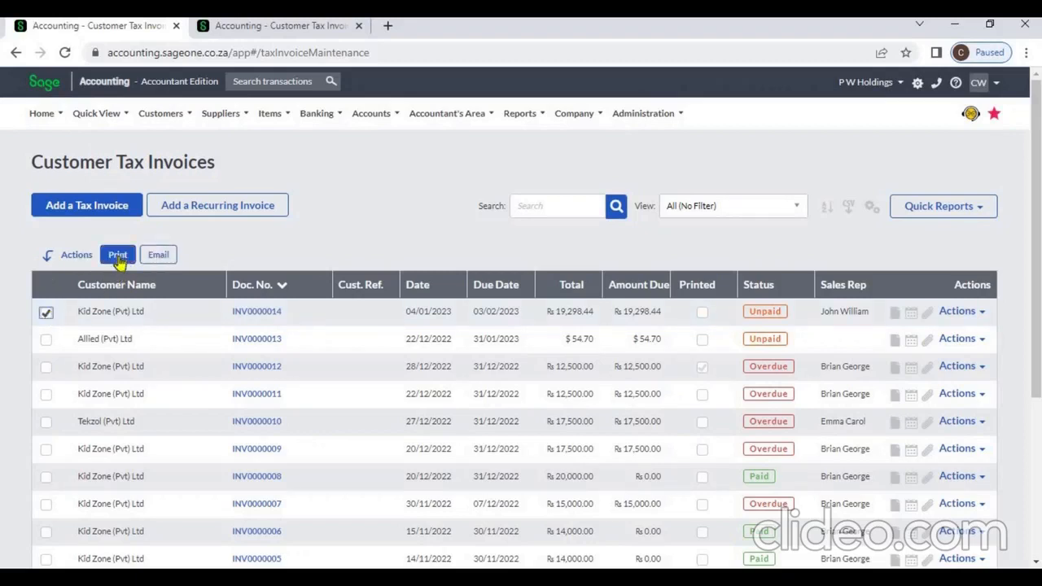
left_click(45, 339)
left_click(46, 367)
left_click(118, 255)
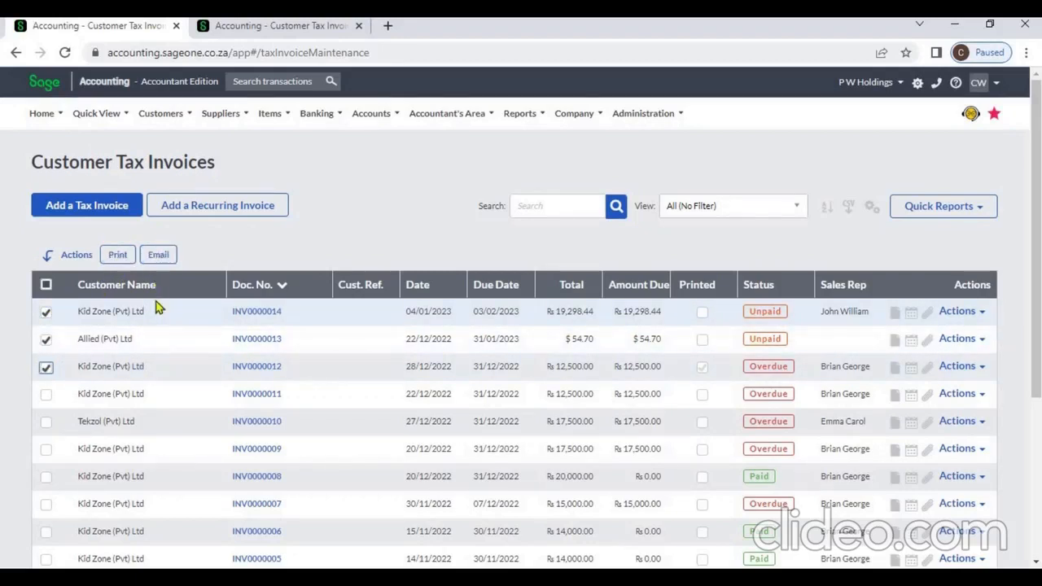
left_click(159, 255)
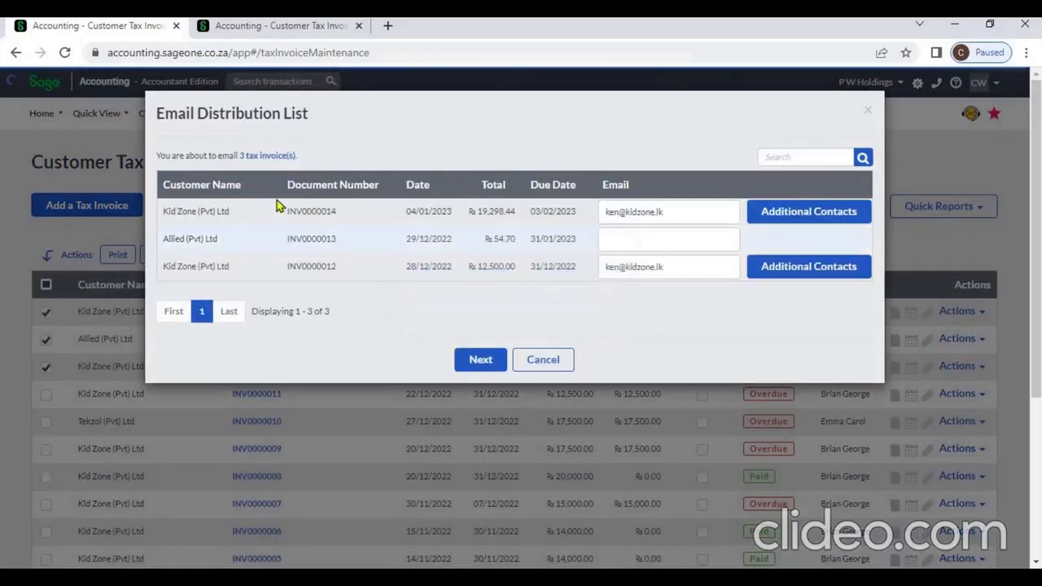
left_click(534, 360)
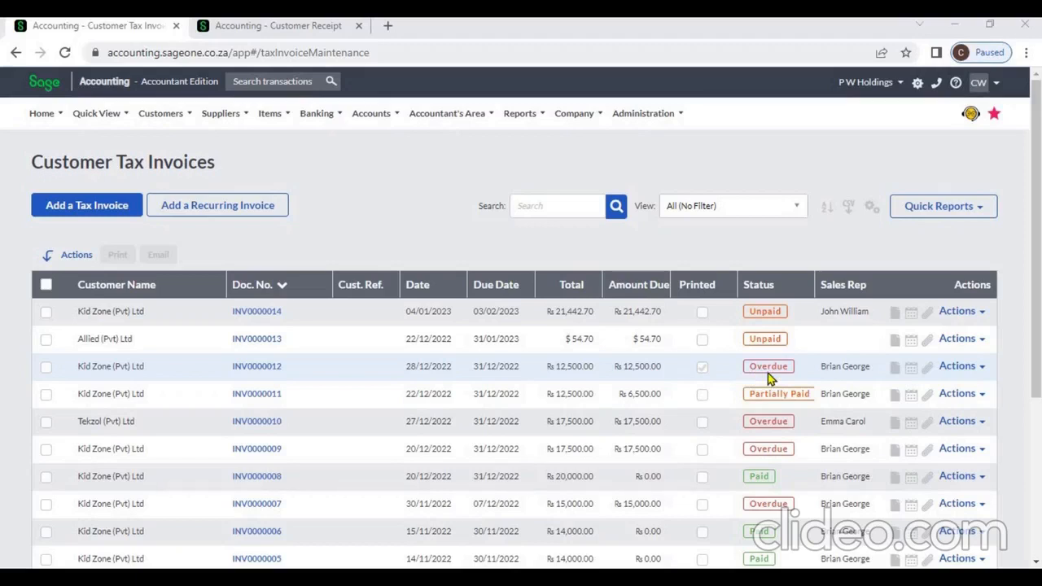
Step: Preview tax invoice INV0000014 for Kid Zone (Pvt) Ltd and return to the invoice list
left_click(981, 314)
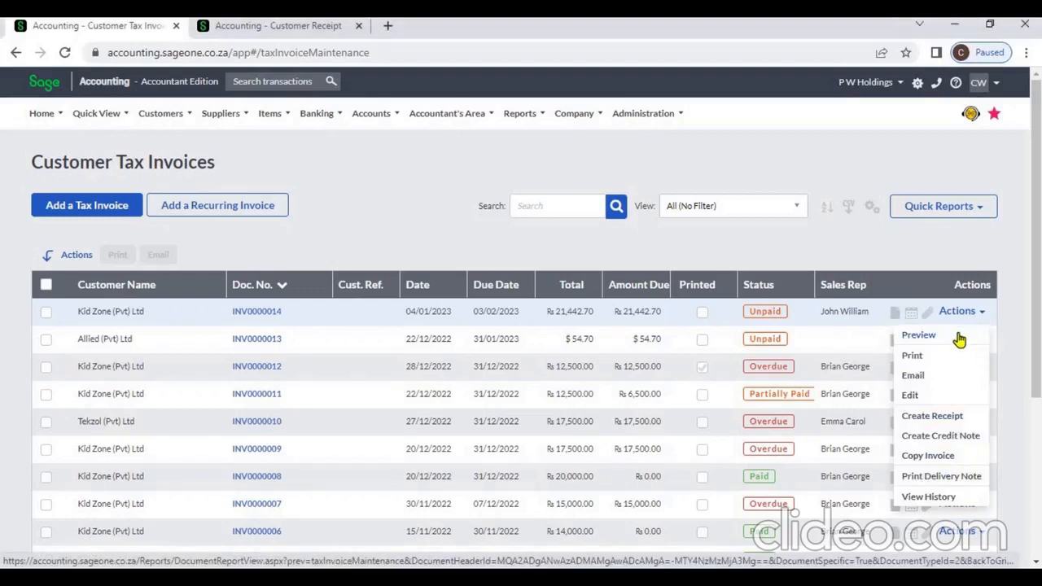
left_click(959, 338)
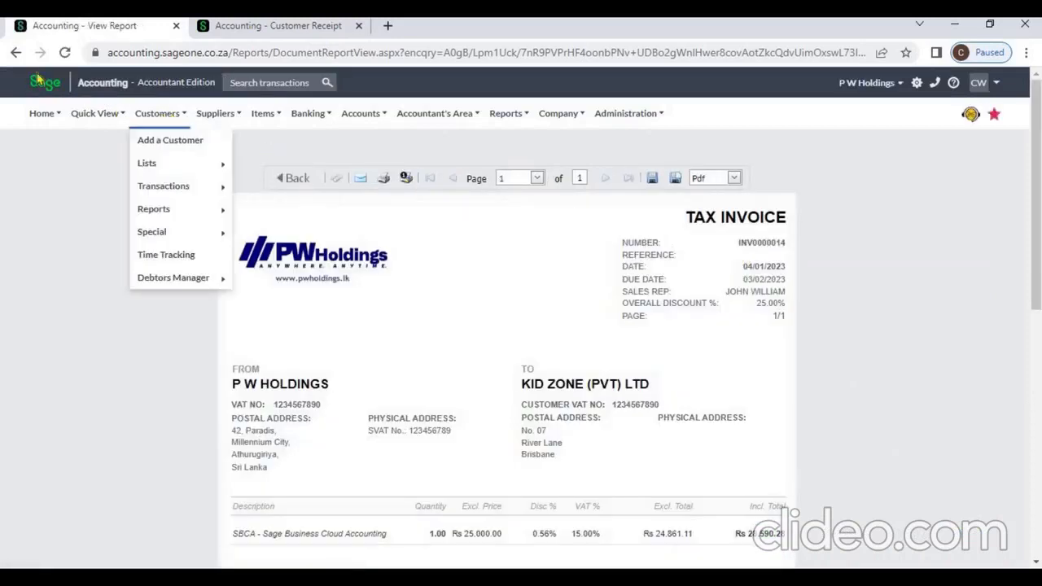
left_click(16, 53)
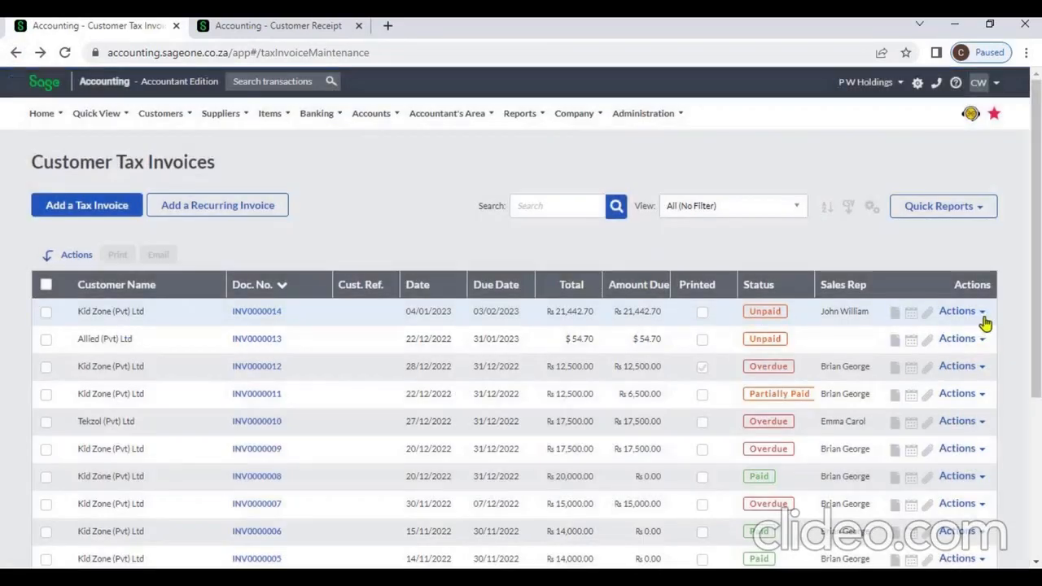
Step: Edit invoice INV0000014, set the SBCA line's exclusive price to 30,000.00, and save the invoice
left_click(983, 317)
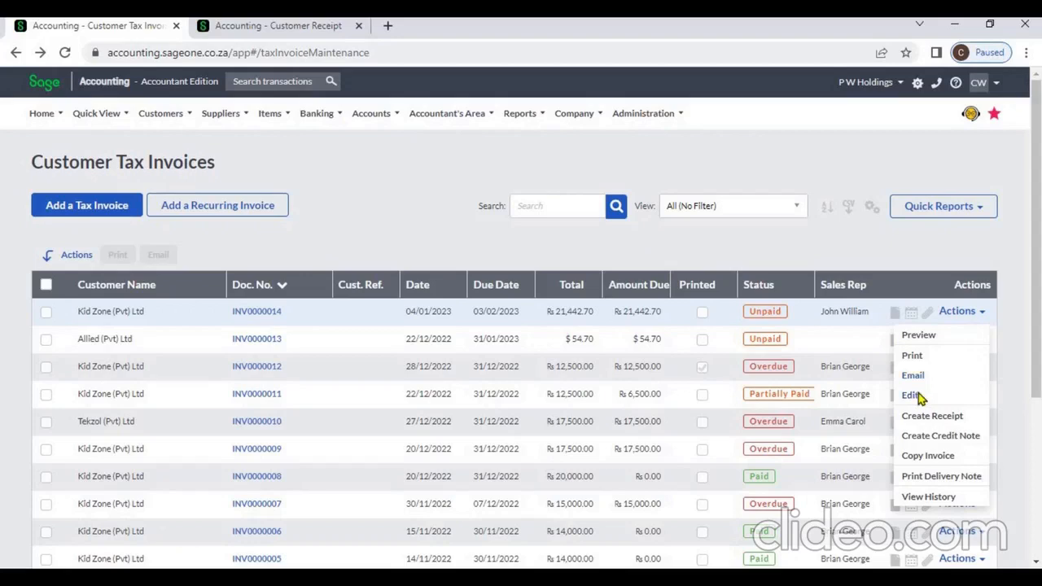
left_click(918, 396)
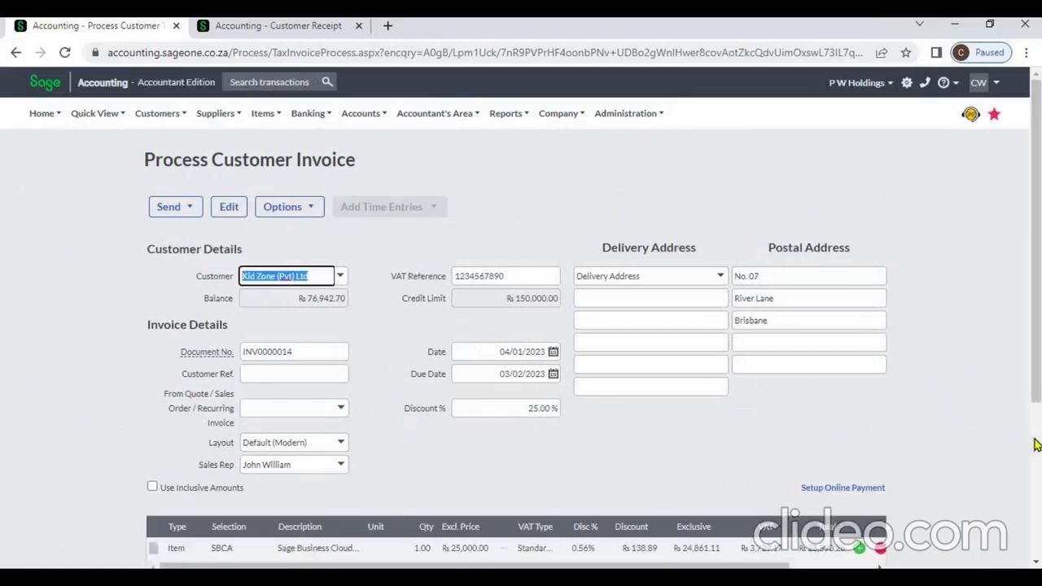
scroll(923, 399, "down", 3)
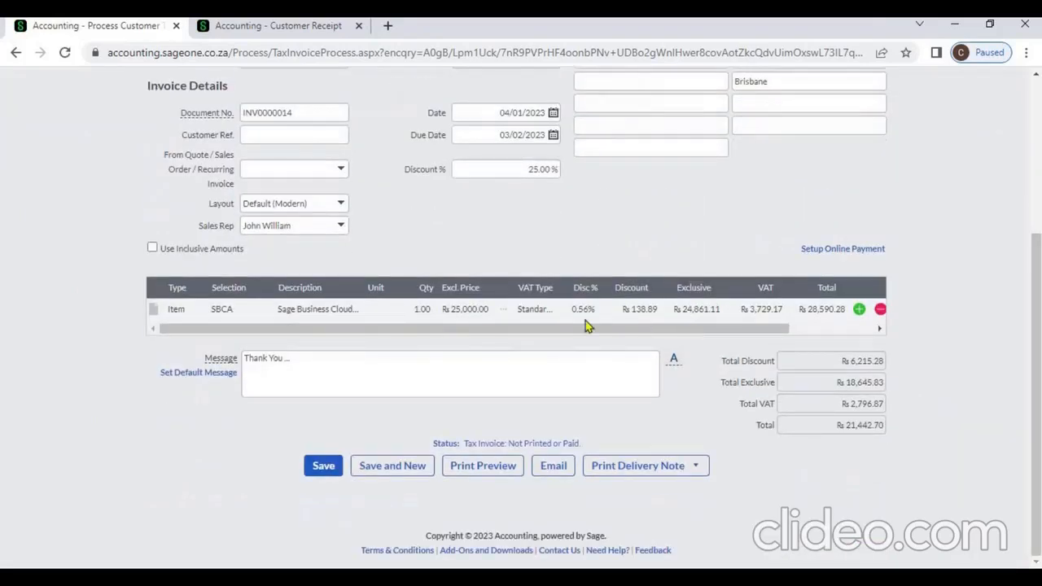
left_click(479, 310)
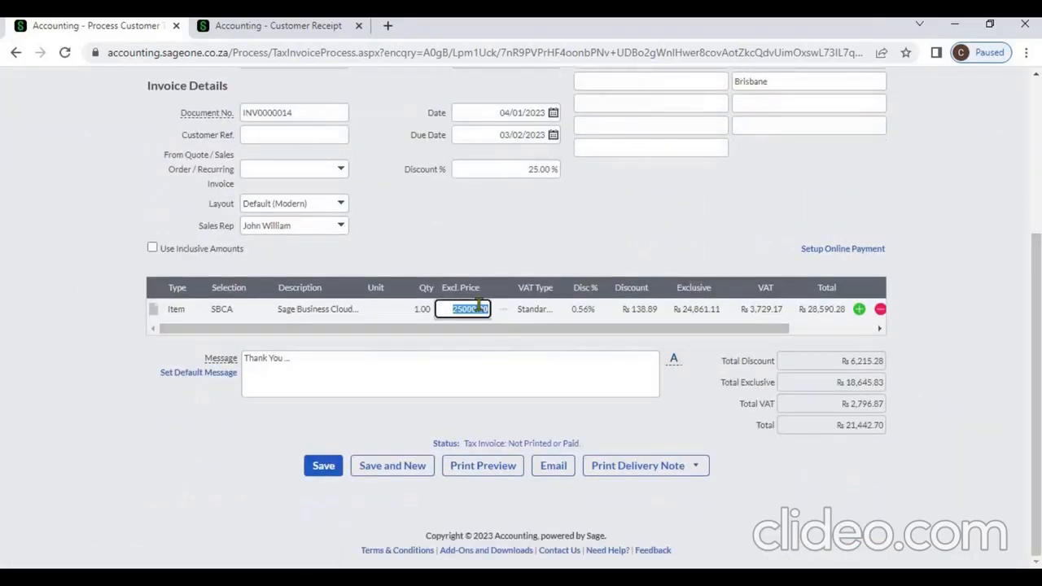
type("3")
key("Tab")
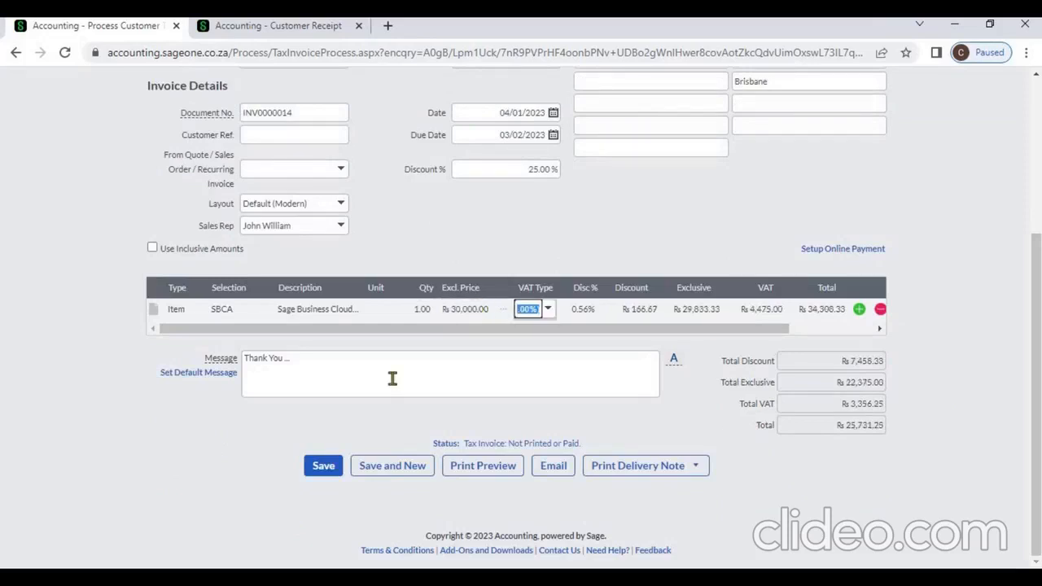
left_click(323, 463)
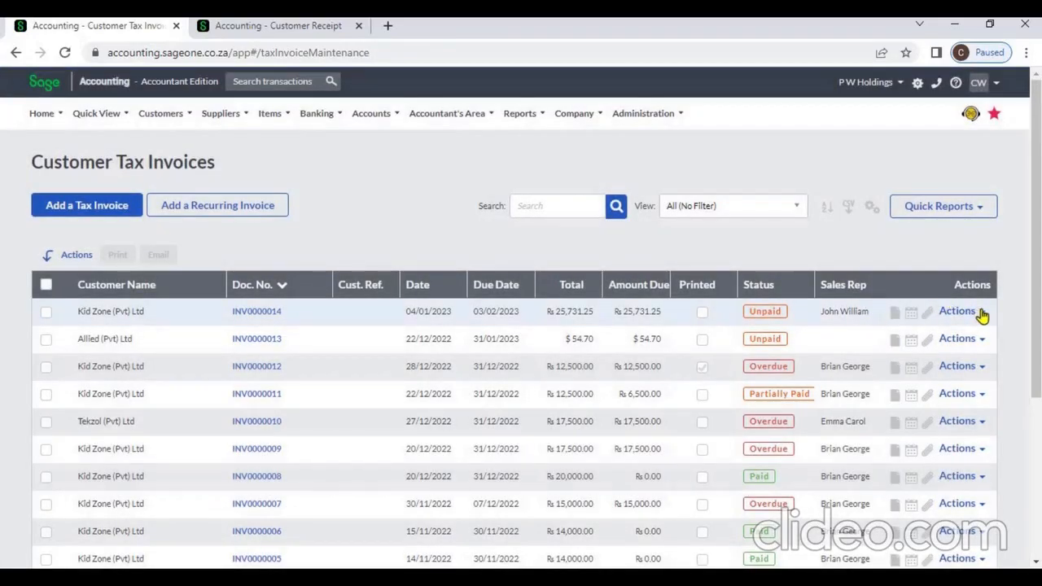
Step: Create a receipt from invoice INV0000014, review its details and invoice allocation, and leave without processing it
left_click(980, 313)
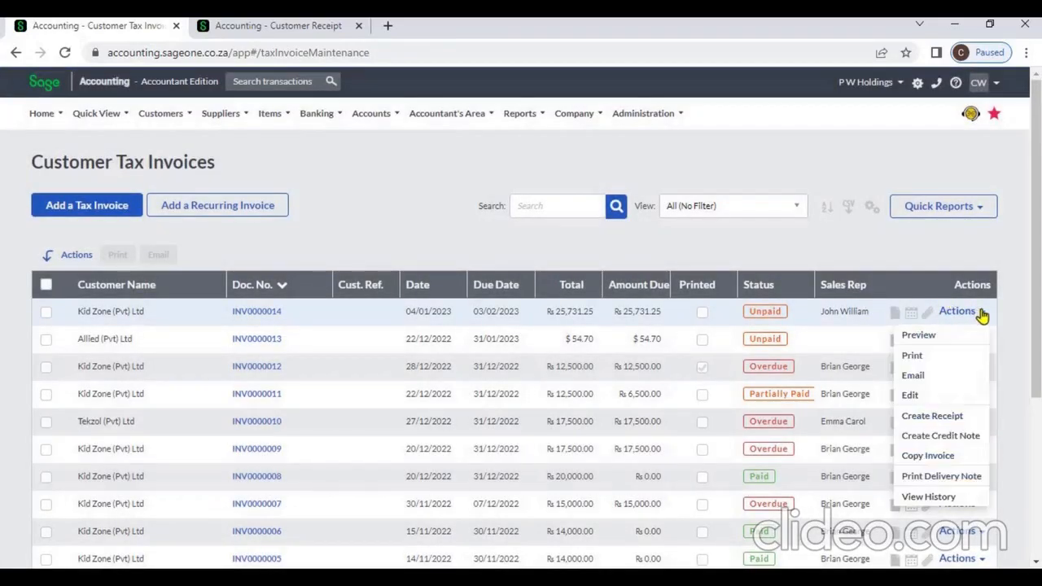
left_click(953, 417)
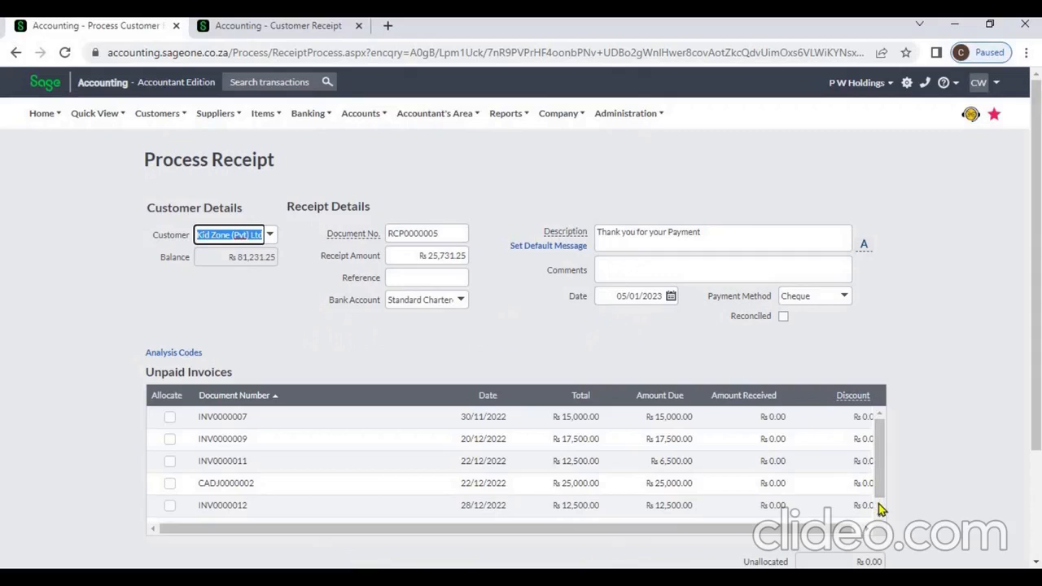
scroll(879, 509, "down", 1)
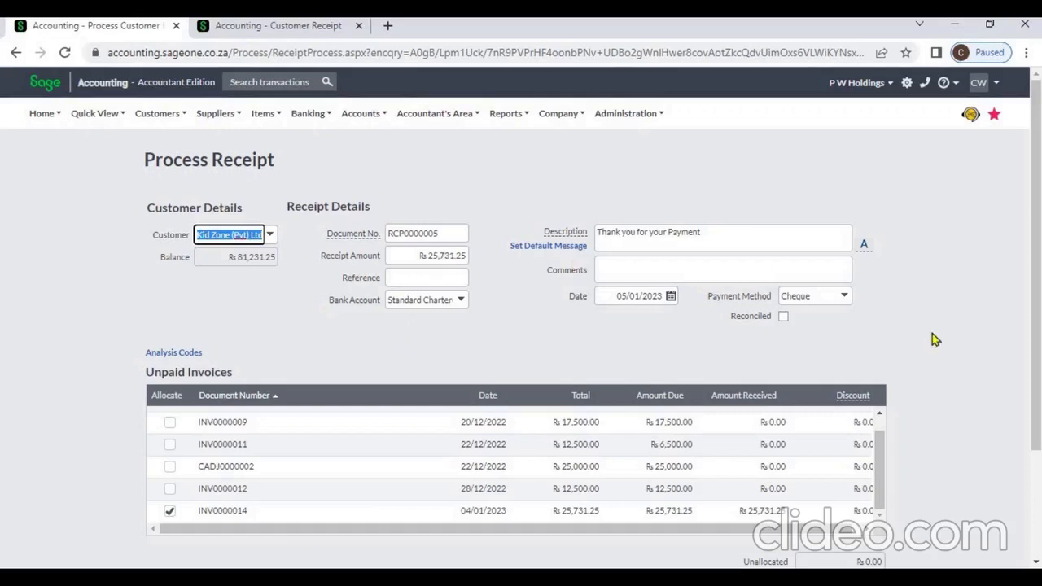
scroll(904, 472, "down", 2)
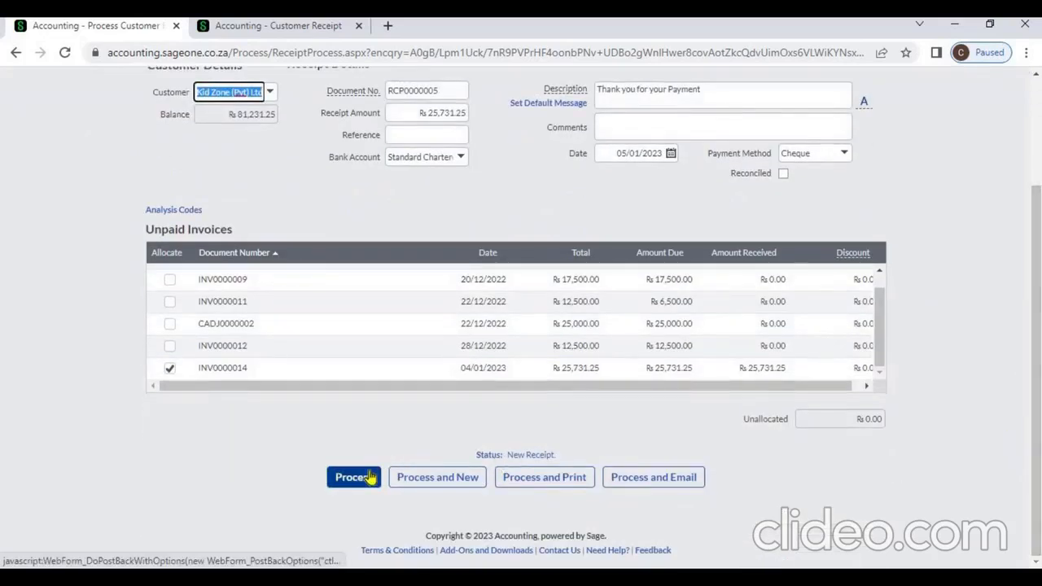
left_click(16, 55)
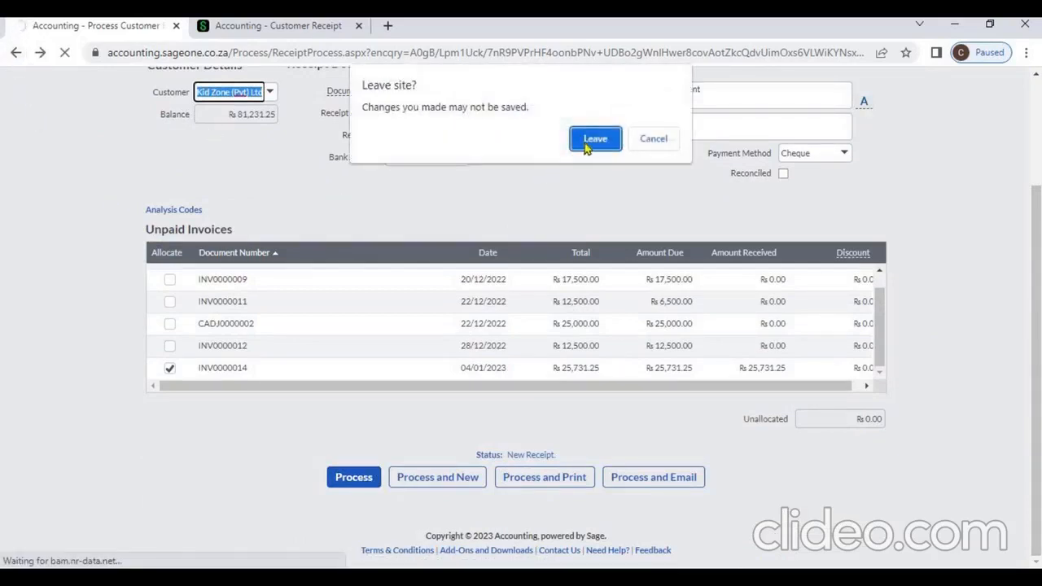
left_click(589, 142)
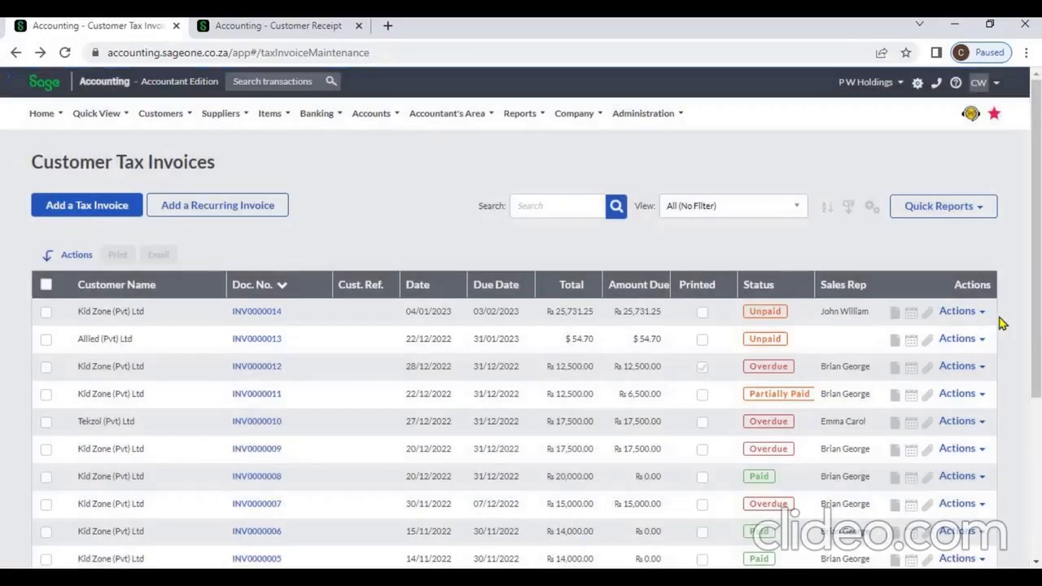
Step: Create a credit note from invoice INV0000014, review its details and line item, and leave without saving it
left_click(981, 314)
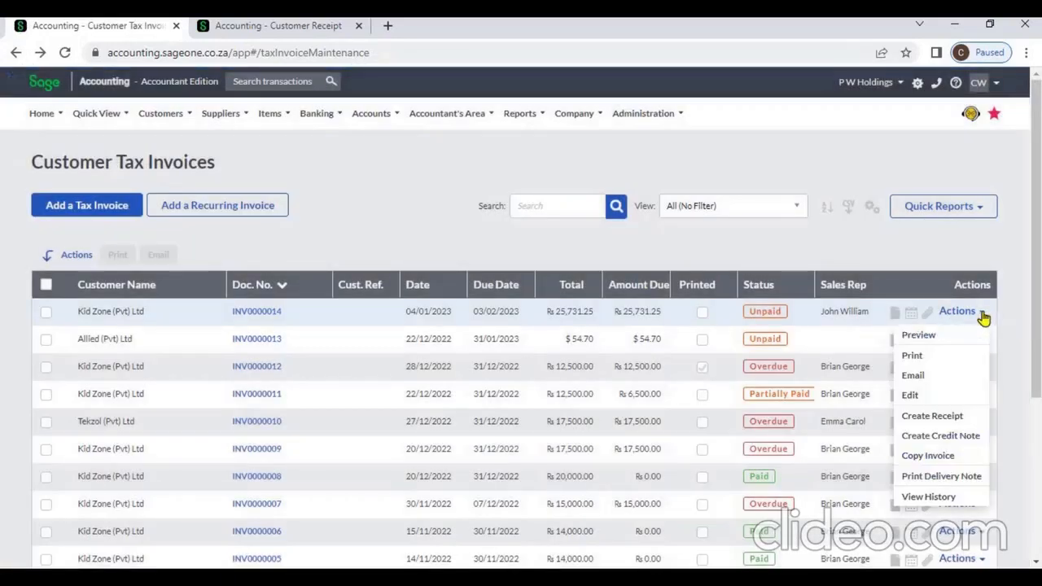
left_click(941, 436)
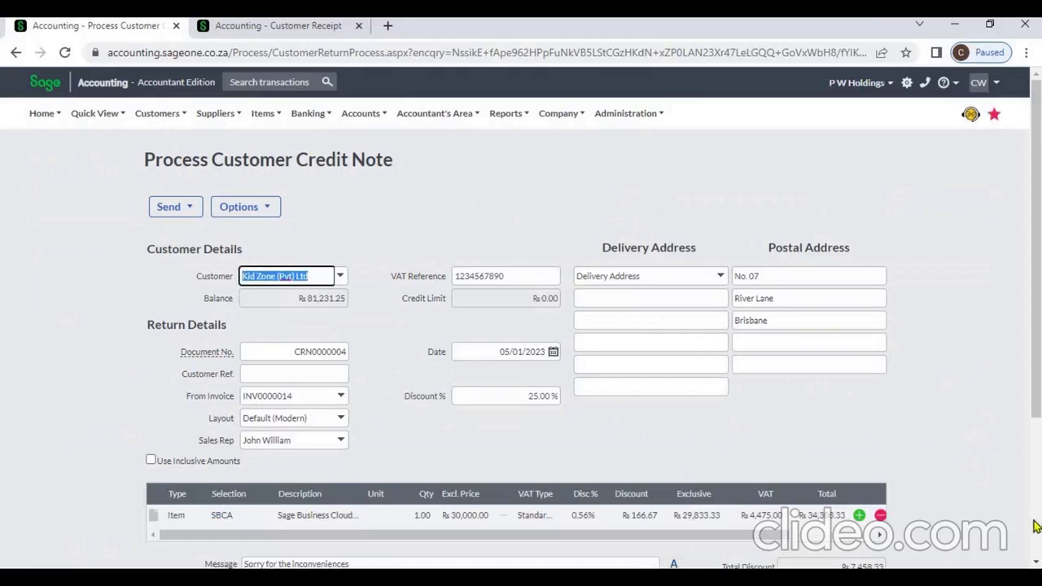
left_click(1037, 563)
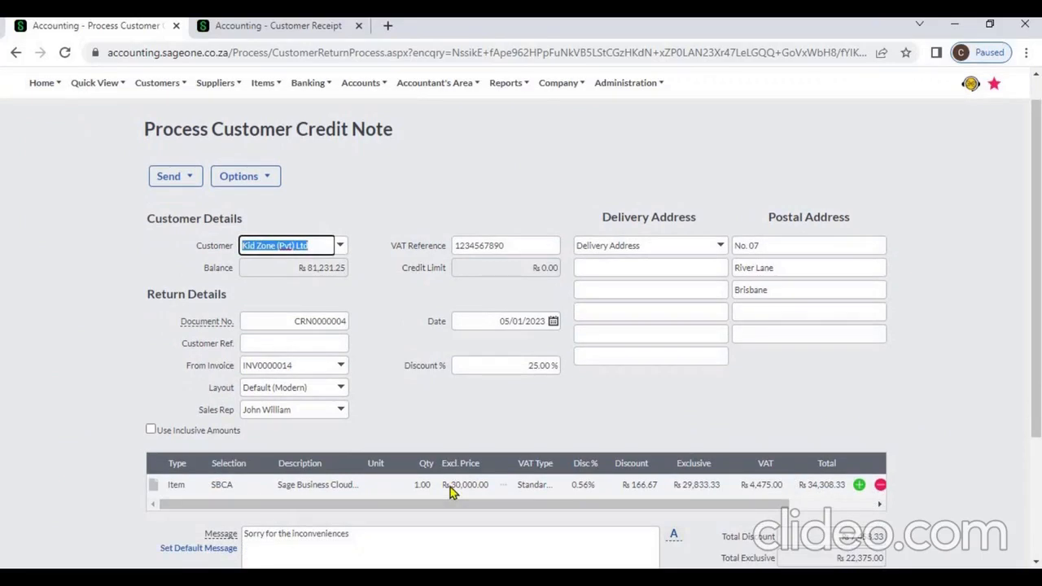
left_click(17, 54)
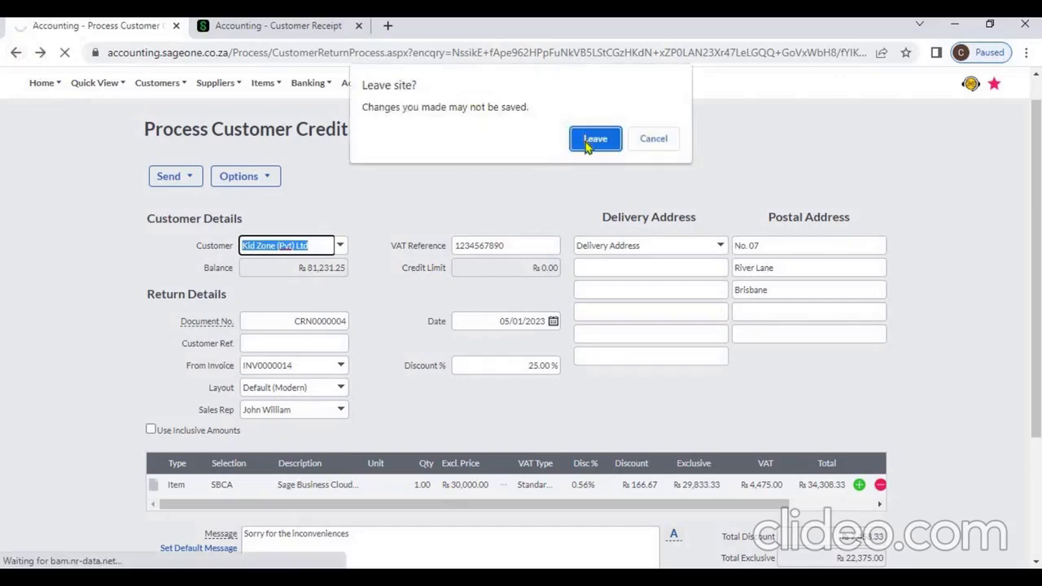
left_click(594, 140)
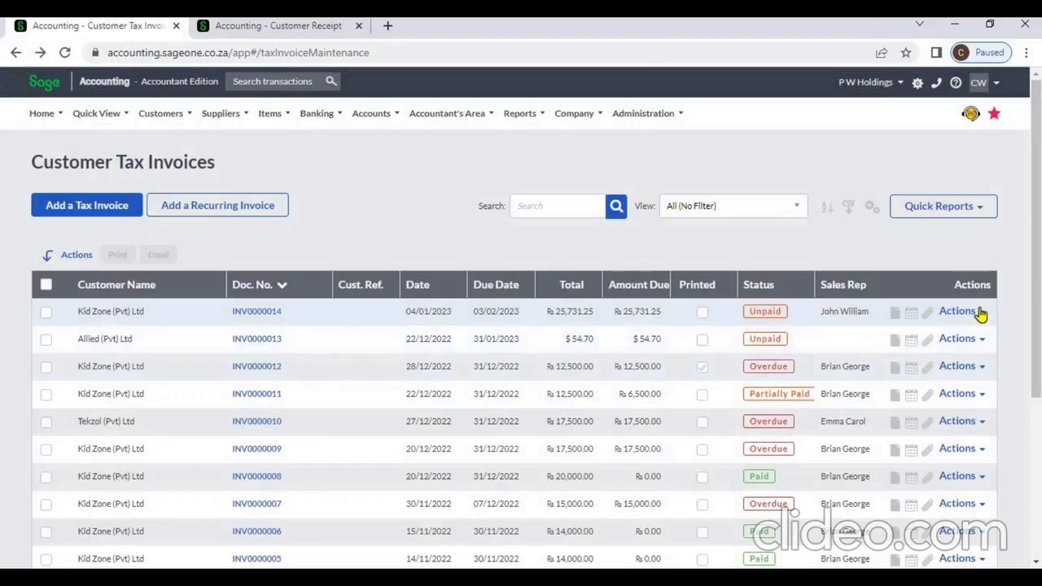
Step: Copy invoice INV0000014 to a new tax invoice, review the copied details, and leave without saving it
left_click(980, 314)
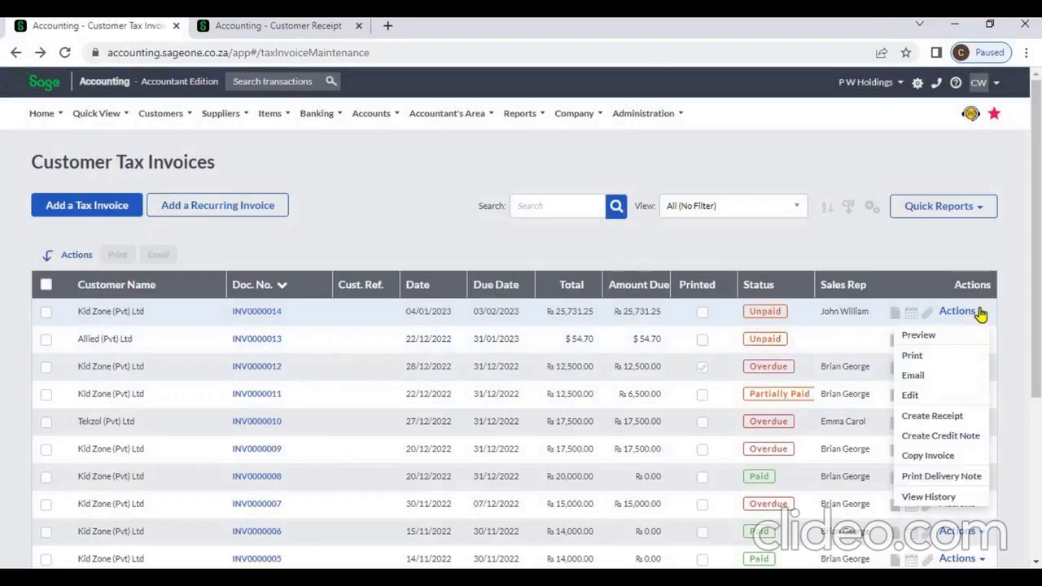
left_click(954, 458)
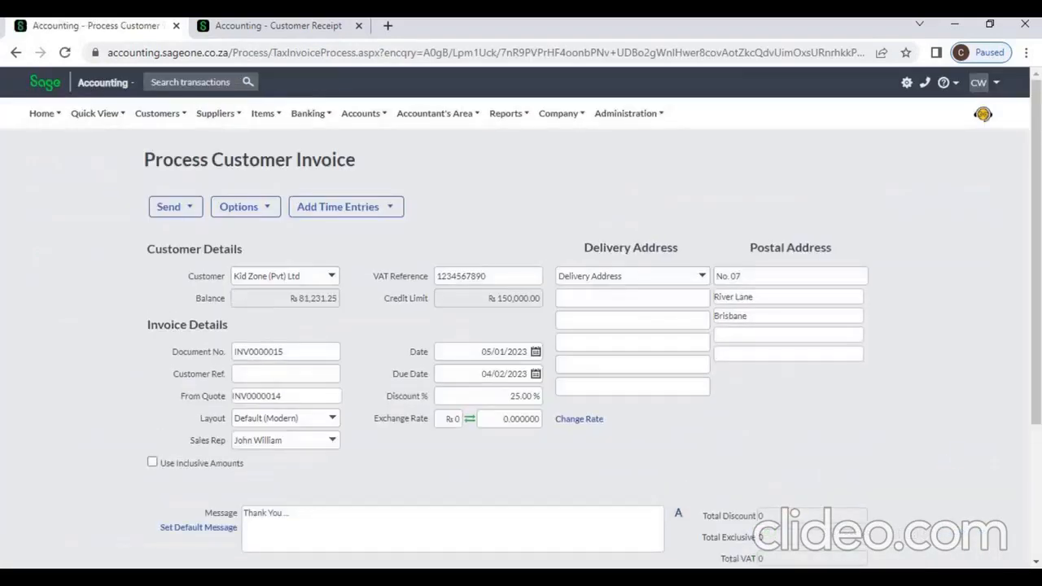
left_click(1037, 502)
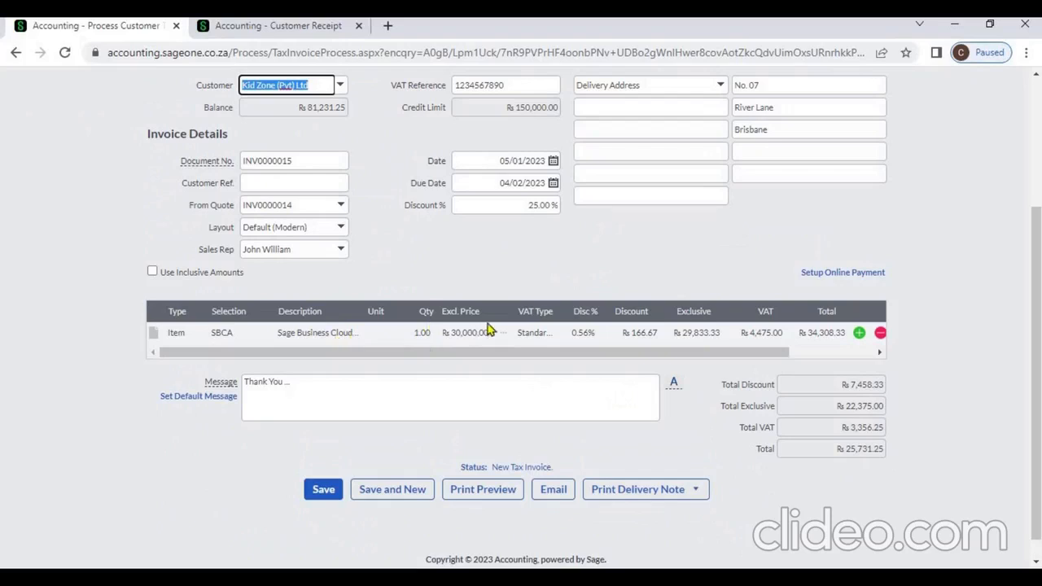
left_click(64, 53)
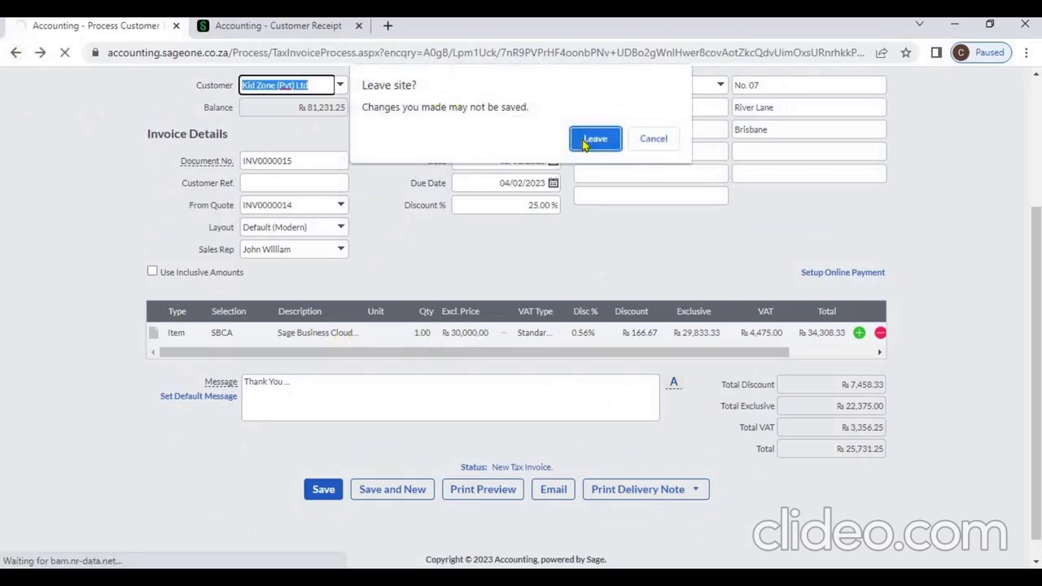
left_click(585, 142)
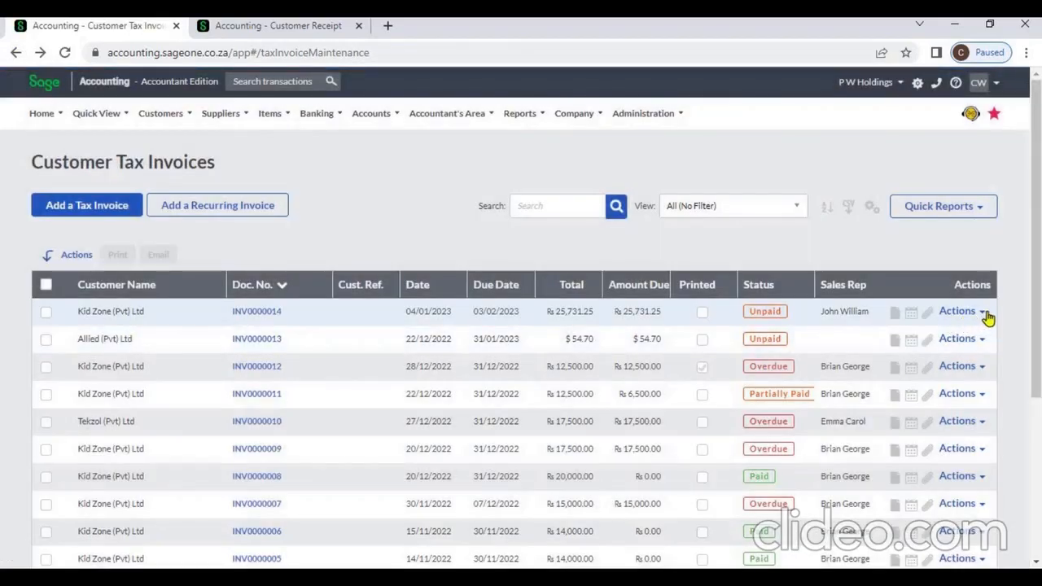
Step: View the change history of tax invoice INV0000014
left_click(983, 314)
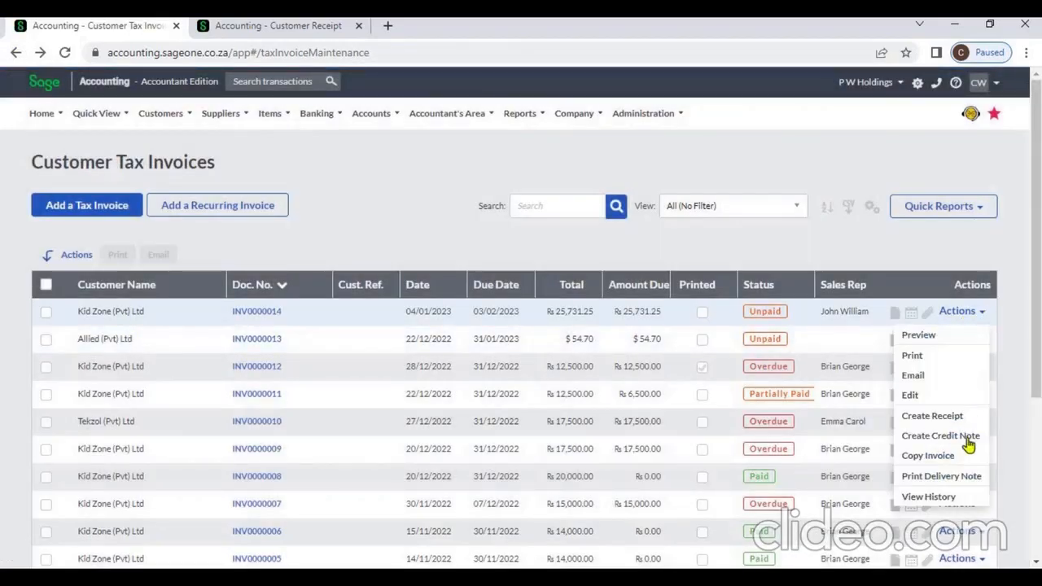
left_click(937, 498)
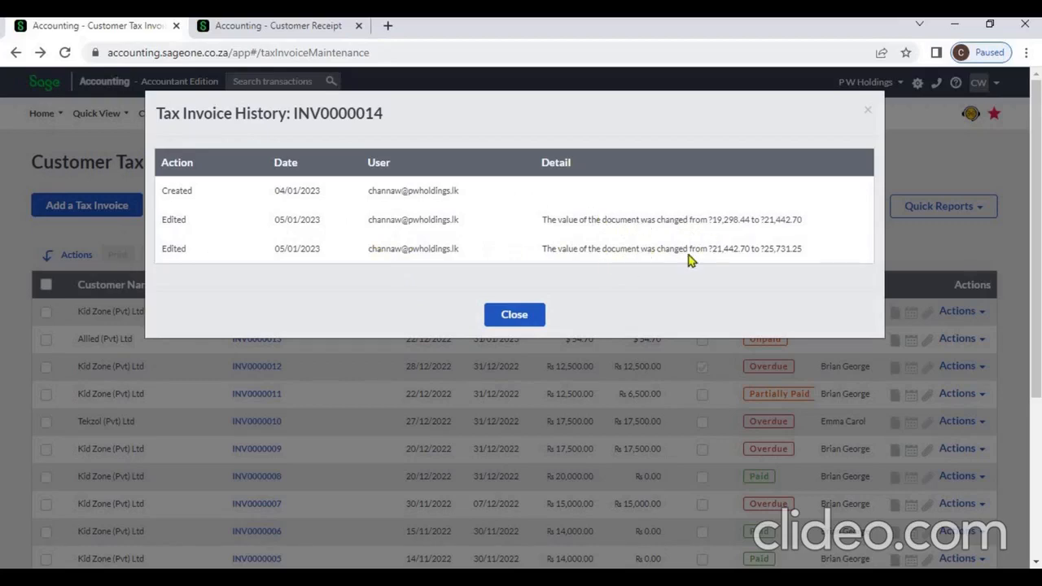
Step: Close the history, open tax invoice INV0000014, and review its available layouts while keeping Default (Modern)
left_click(528, 319)
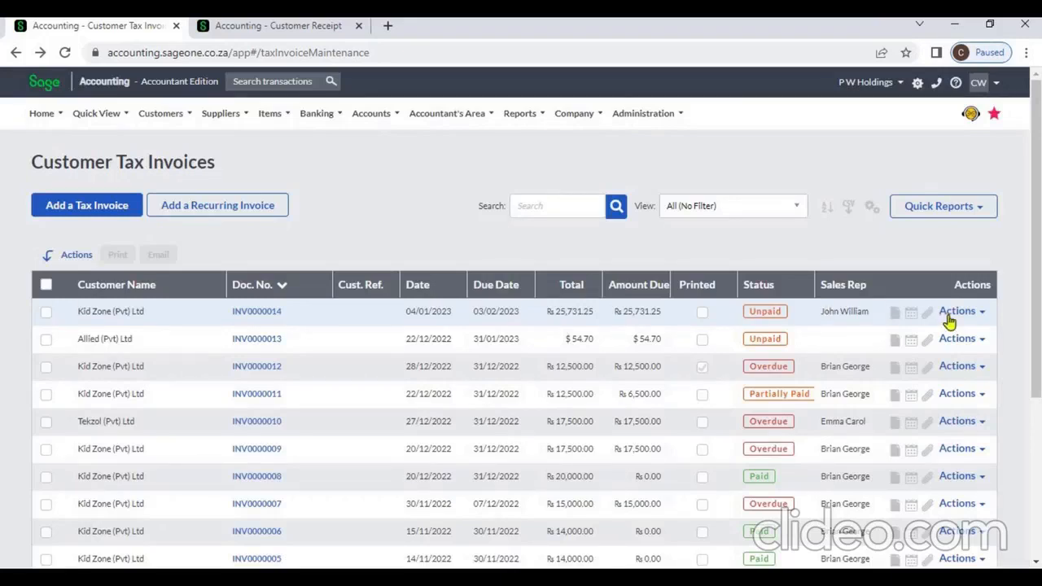
left_click(273, 312)
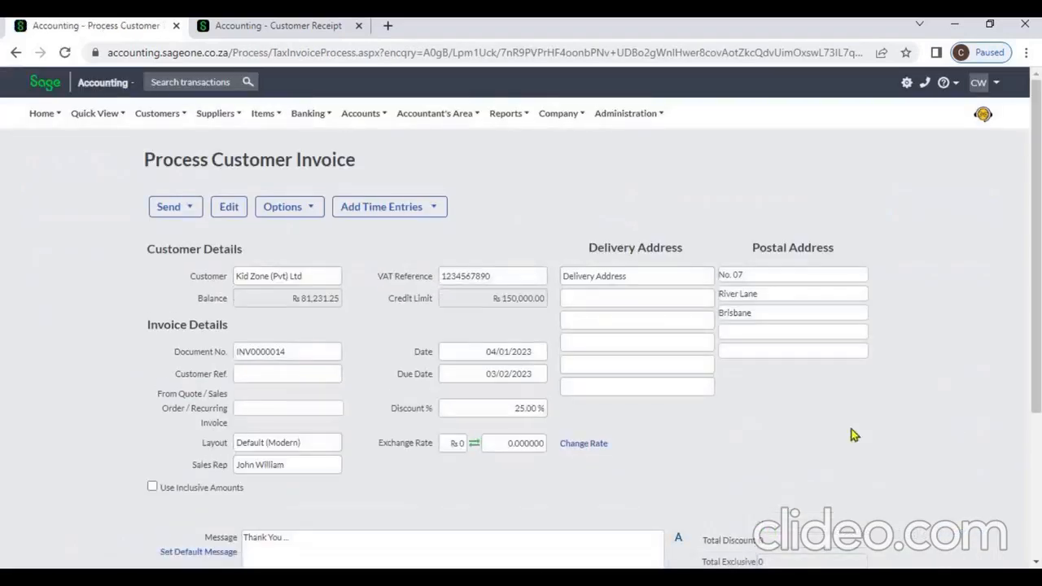
scroll(851, 433, "down", 3)
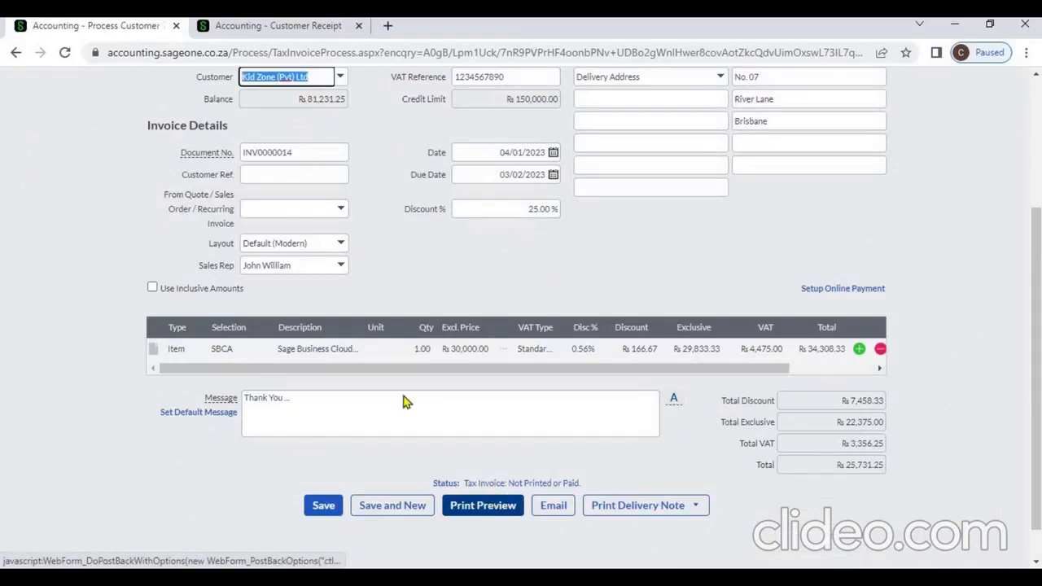
left_click(341, 246)
left_click(340, 246)
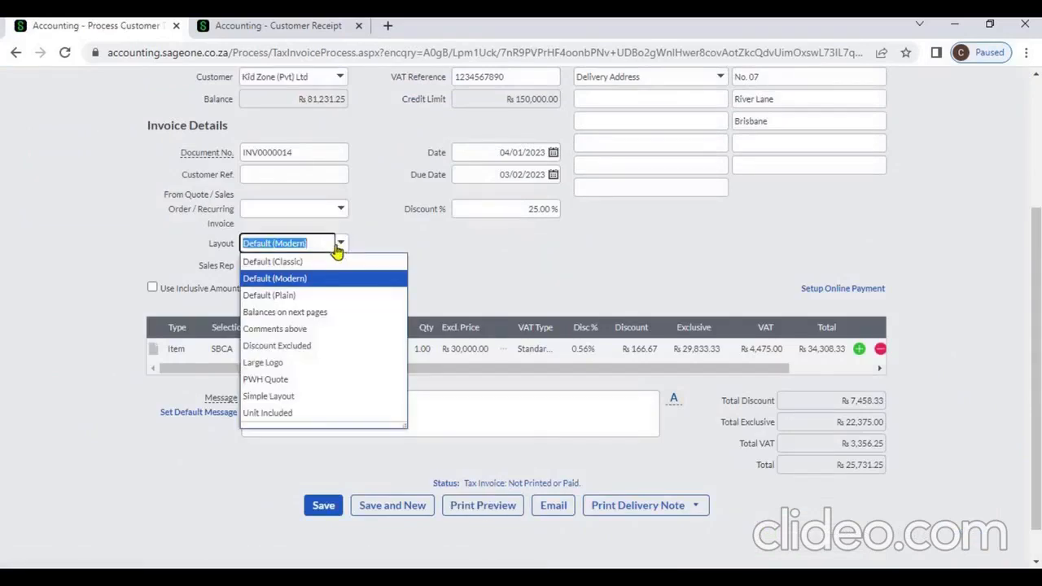
key("Up")
left_click(459, 284)
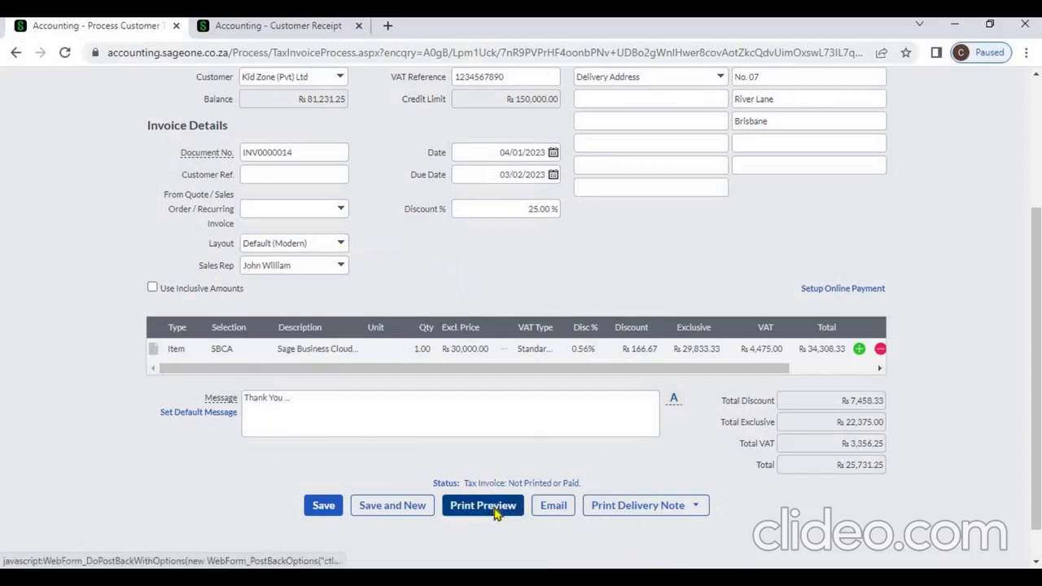
Step: Preview invoice INV0000014 for printing, open its print dialog with Save as PDF as the destination, and cancel the dialog
left_click(489, 505)
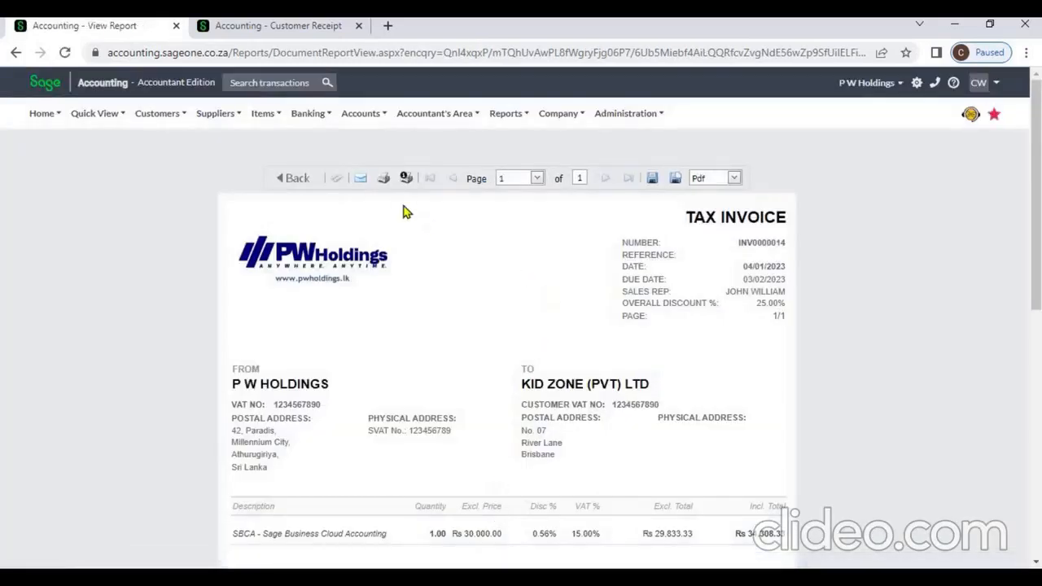
left_click(382, 179)
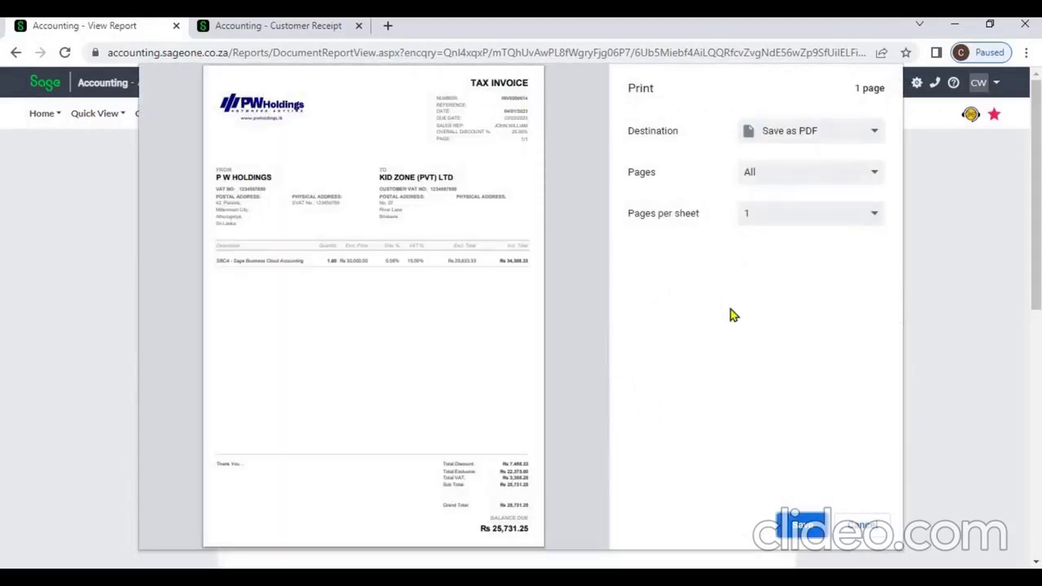
left_click(870, 538)
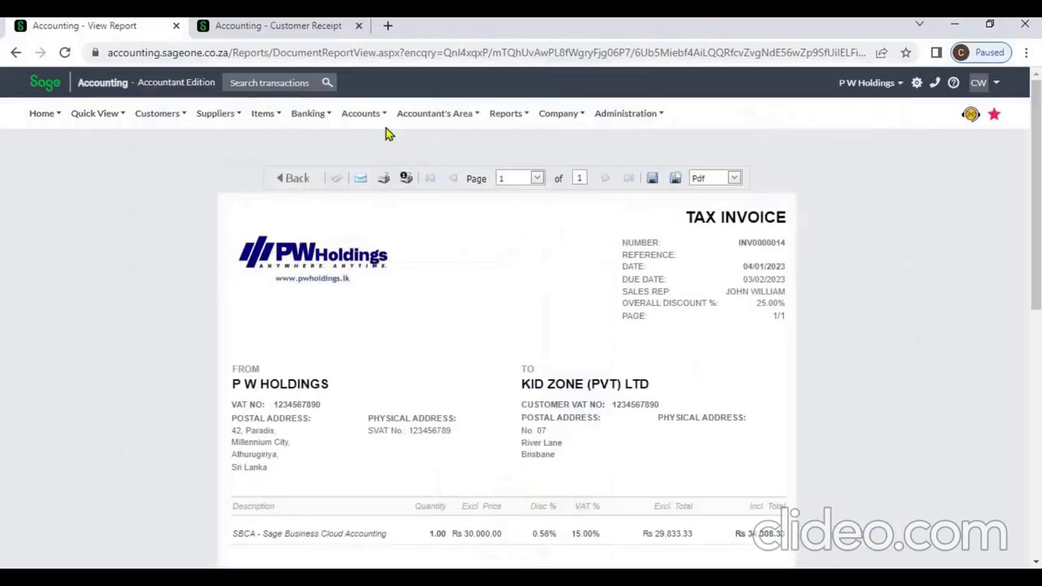
Step: In the second browser tab, open the company settings and review the document descriptions for original and copy names
left_click(319, 34)
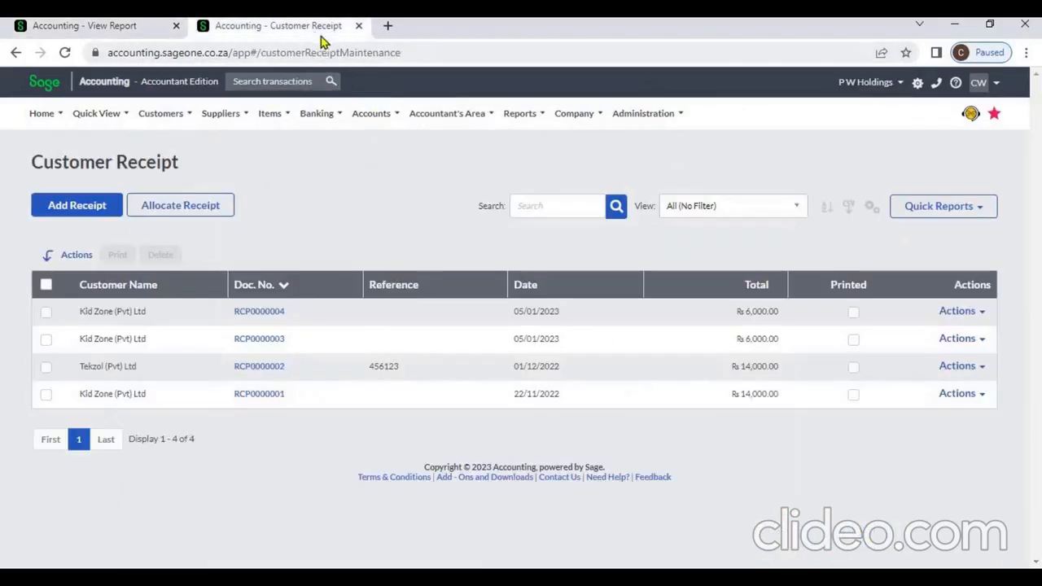
left_click(575, 116)
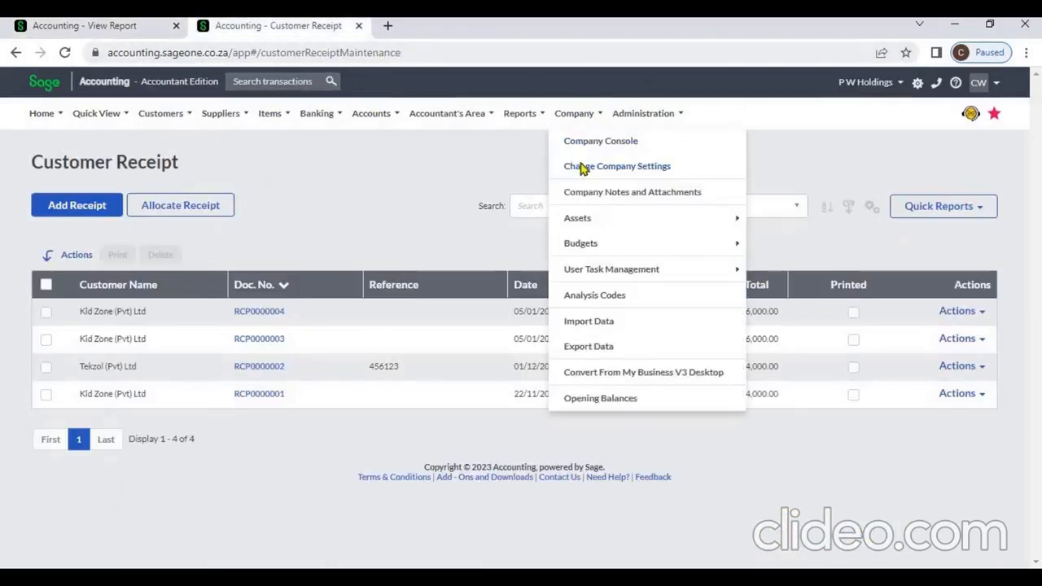
left_click(581, 168)
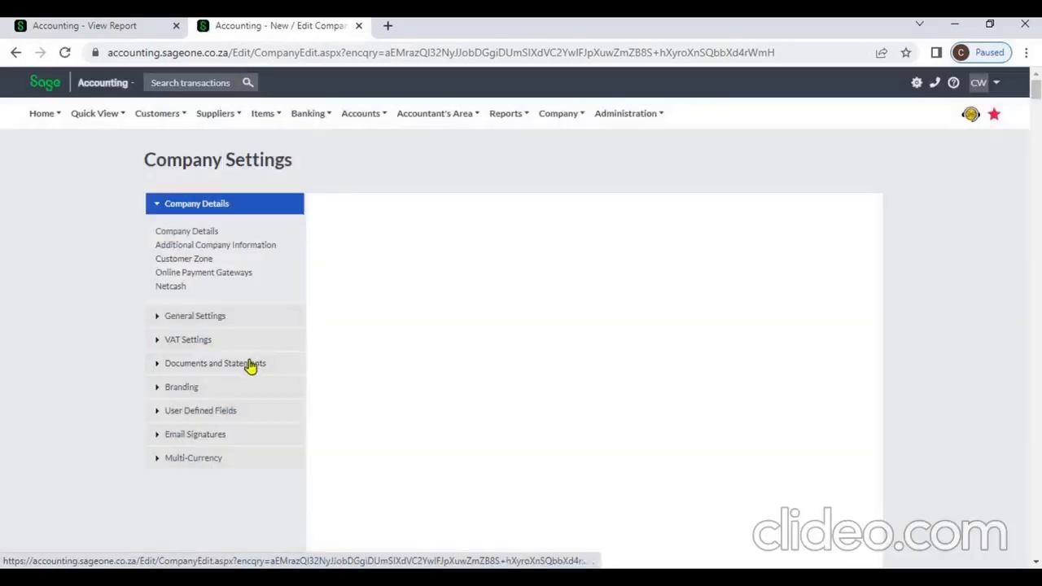
left_click(251, 364)
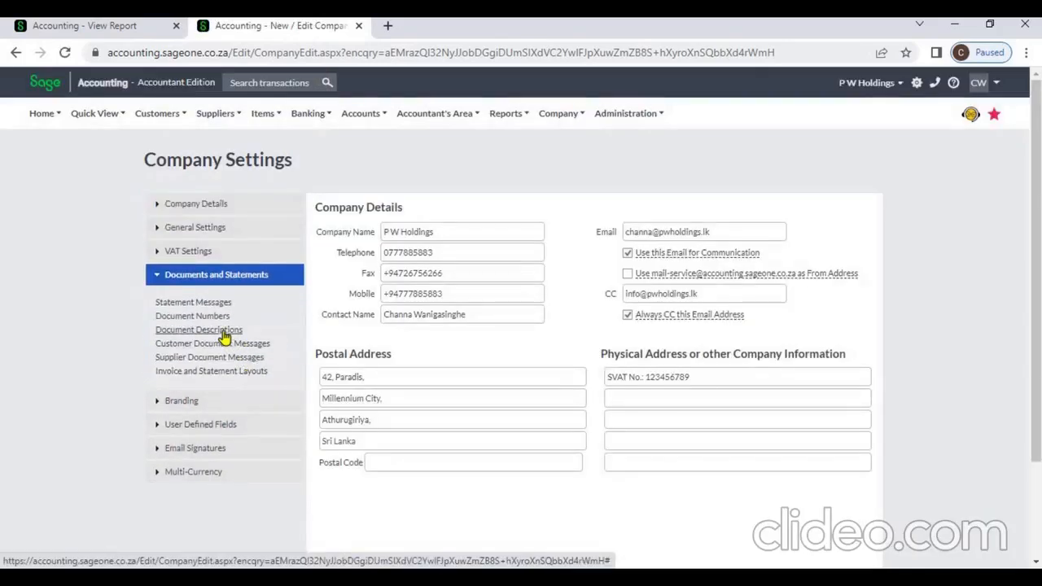
left_click(224, 334)
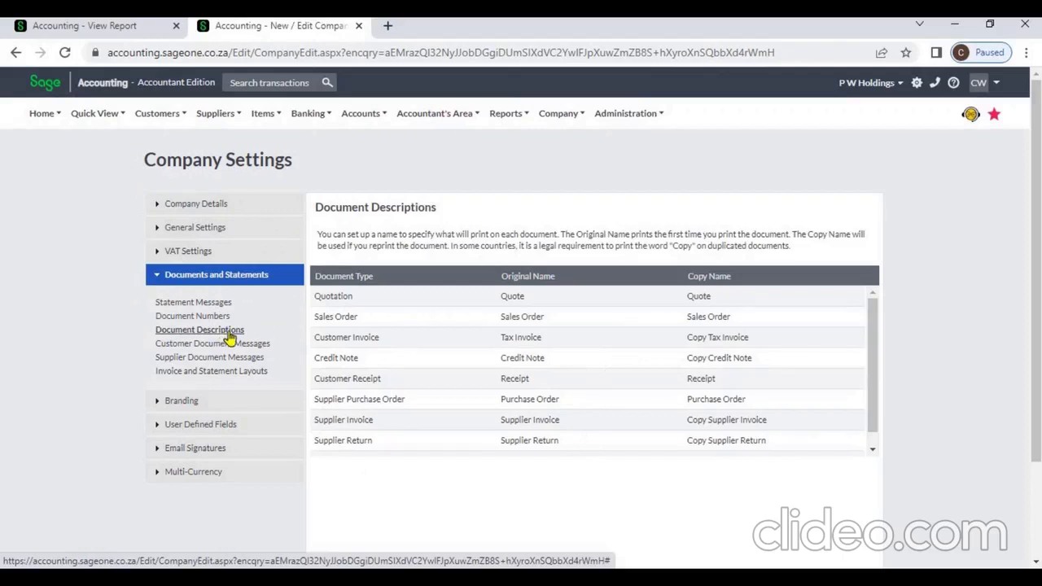
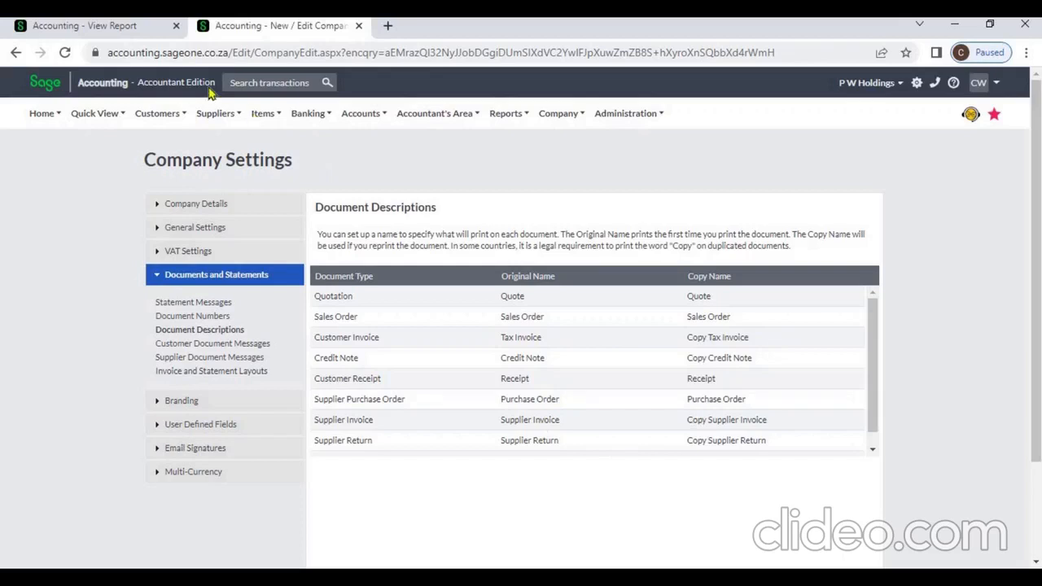
Step: Return to the customer tax invoices list, print invoice INV0000014 from its row, and open the downloaded PDF
left_click(122, 25)
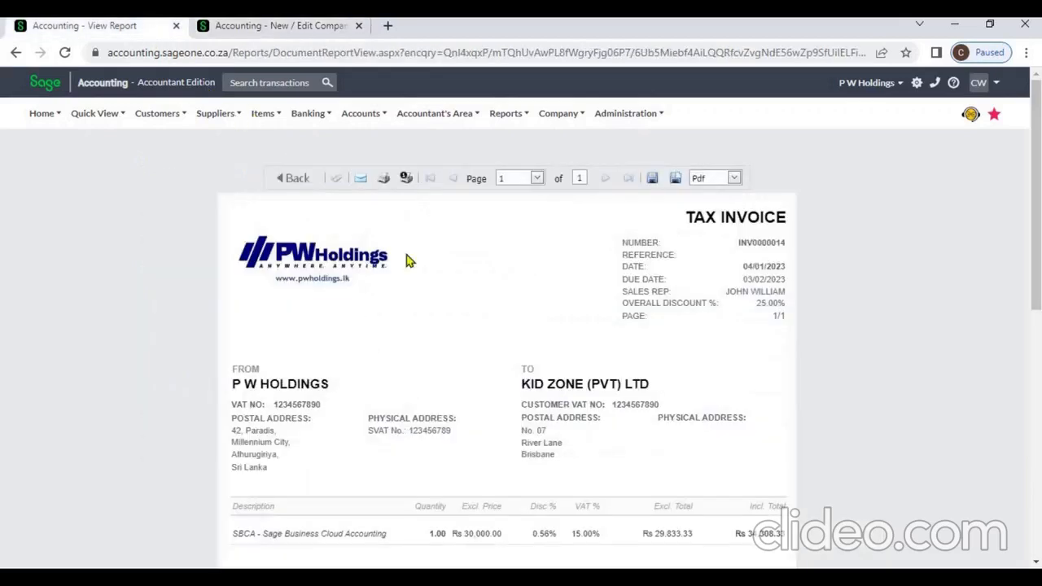
left_click(167, 118)
mouse_move(192, 197)
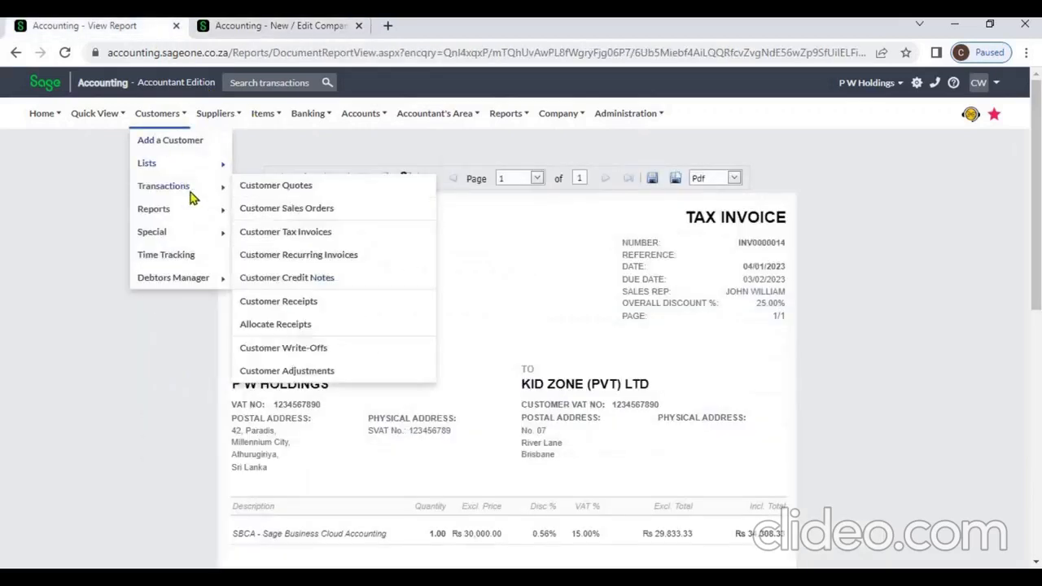
left_click(288, 234)
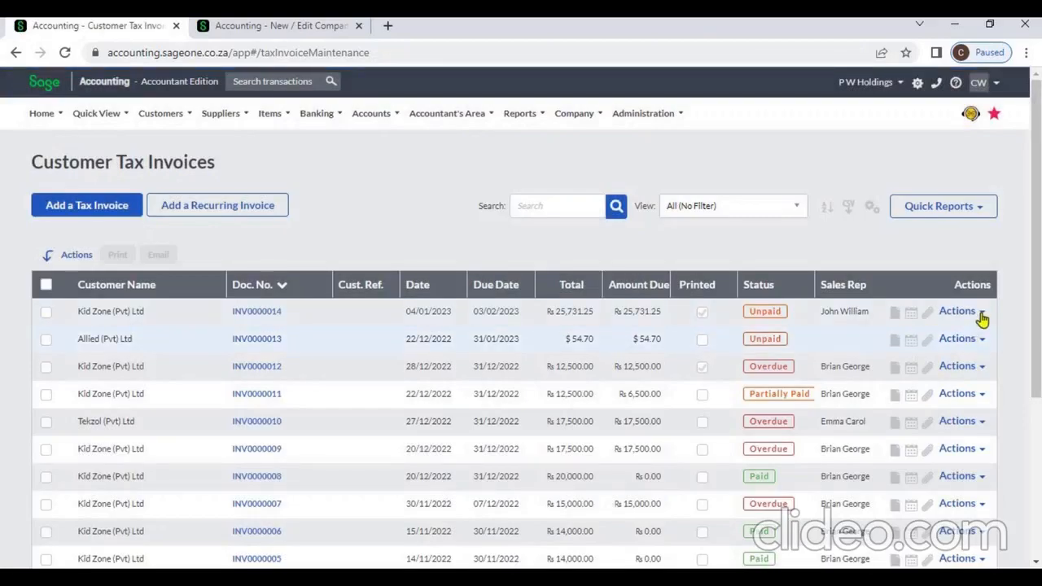
left_click(982, 316)
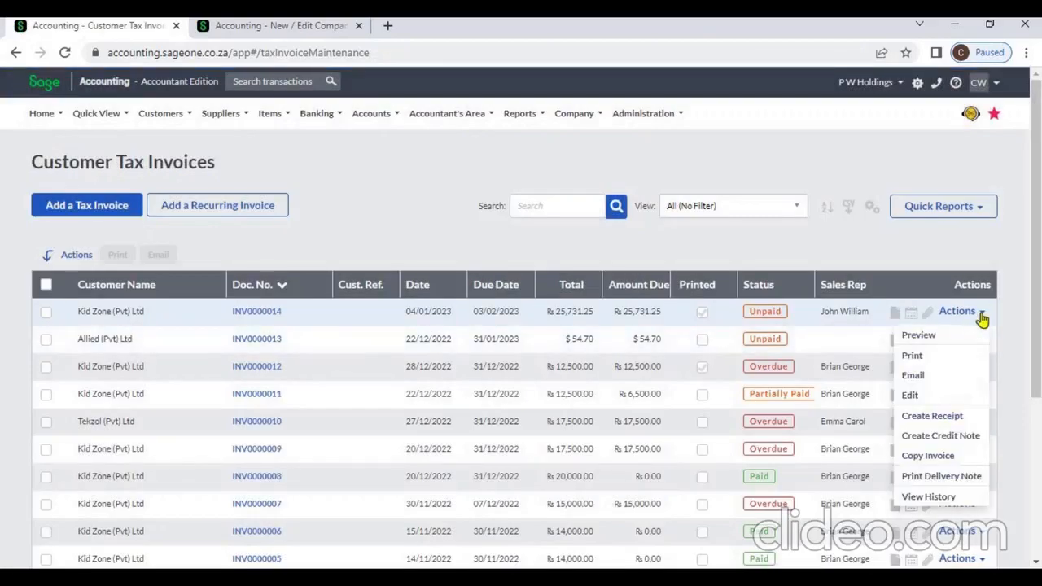
left_click(941, 359)
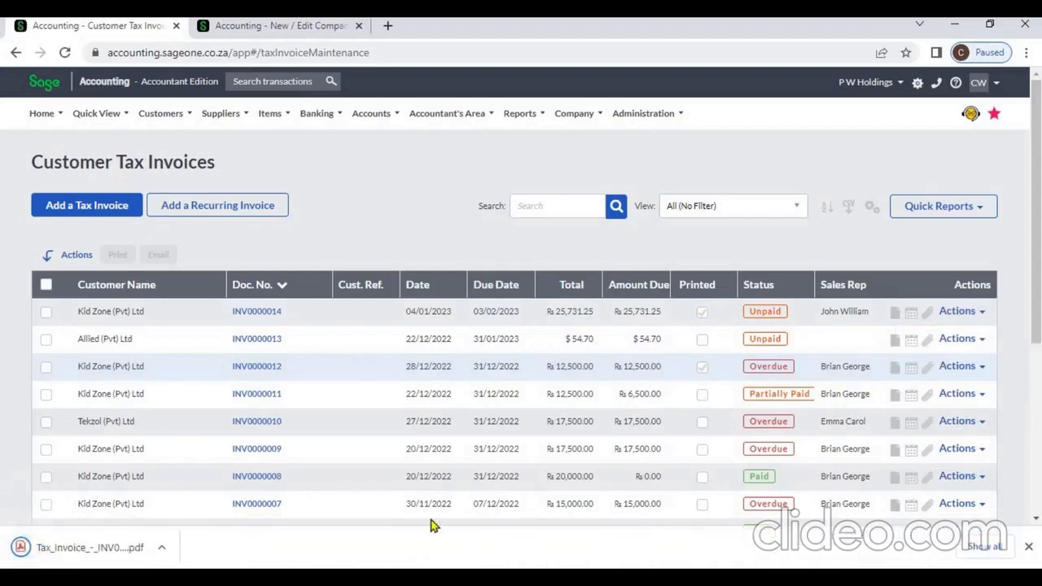
left_click(102, 548)
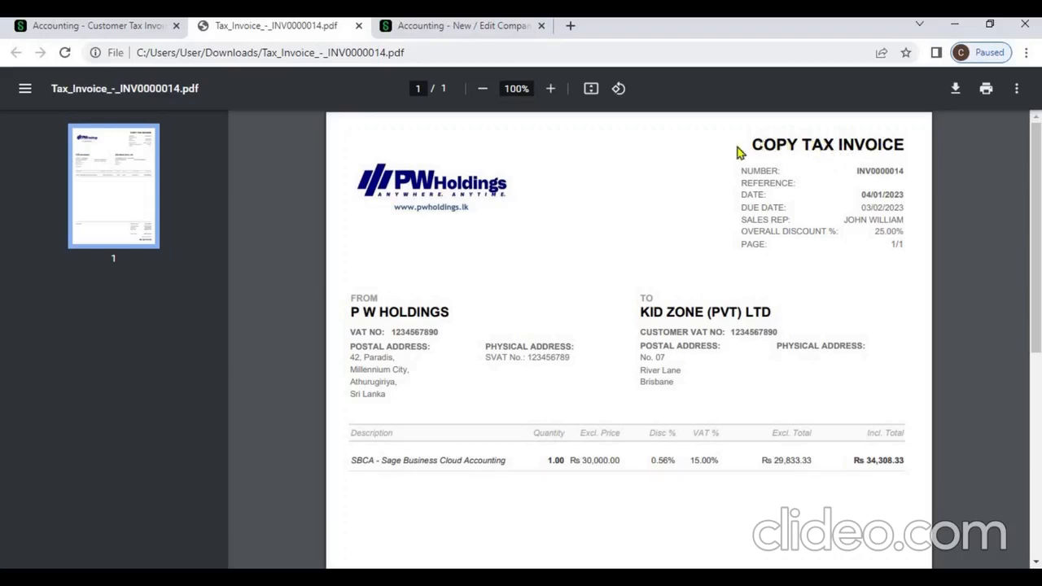
Step: Check the copy name in the document descriptions again, return to the invoice list, and close the invoice PDF
left_click(462, 32)
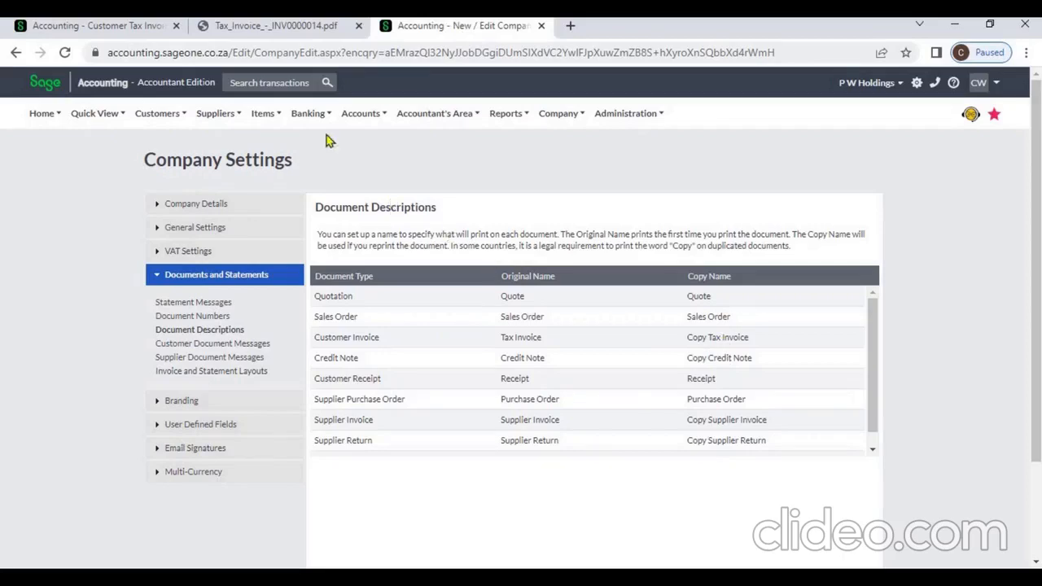
left_click(138, 29)
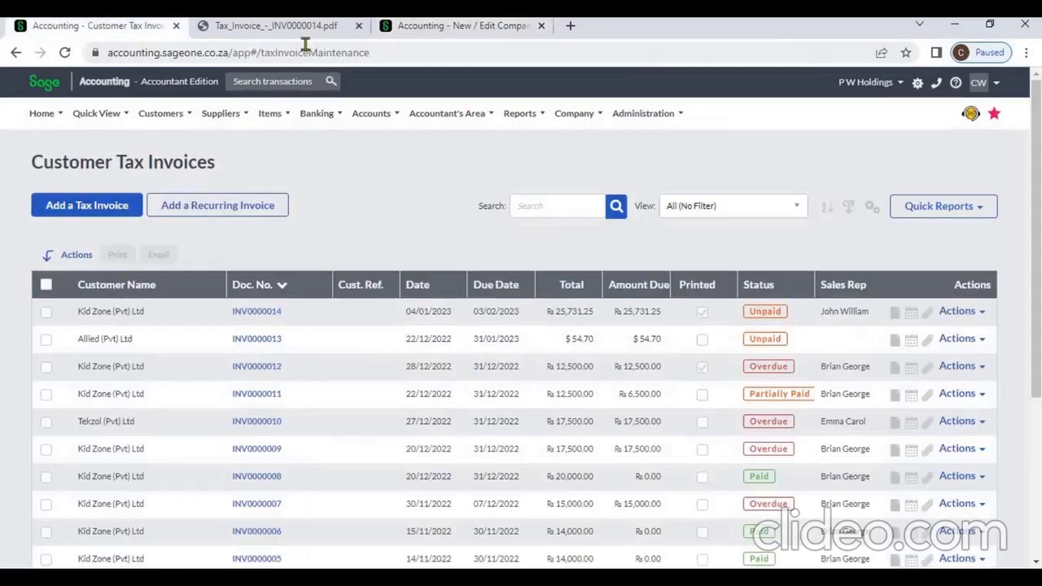
left_click(358, 27)
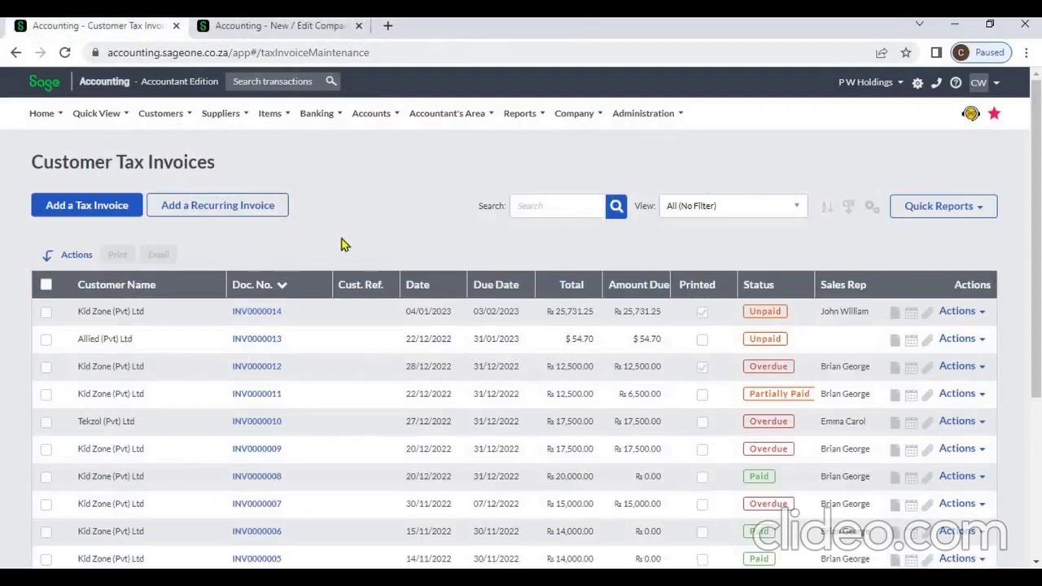
Step: Open tax invoice INV0000014 from the list, view its user defined fields, and close them
left_click(269, 314)
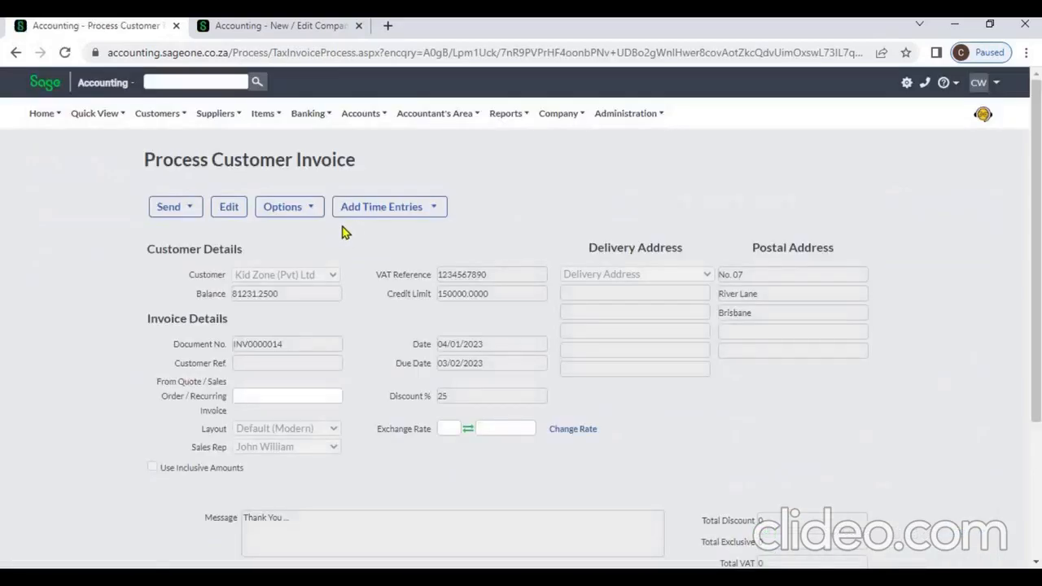
left_click(314, 213)
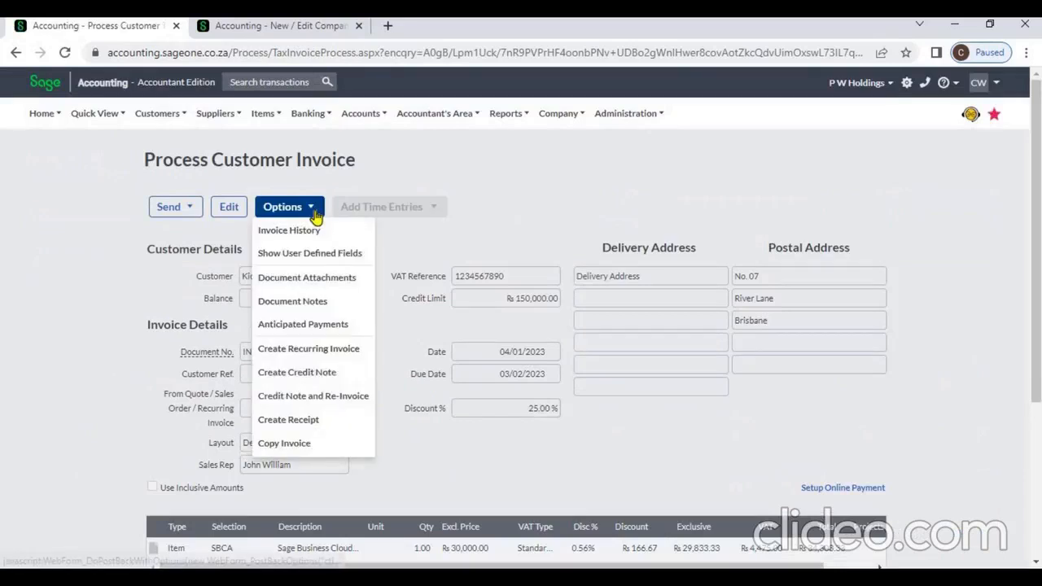
left_click(345, 254)
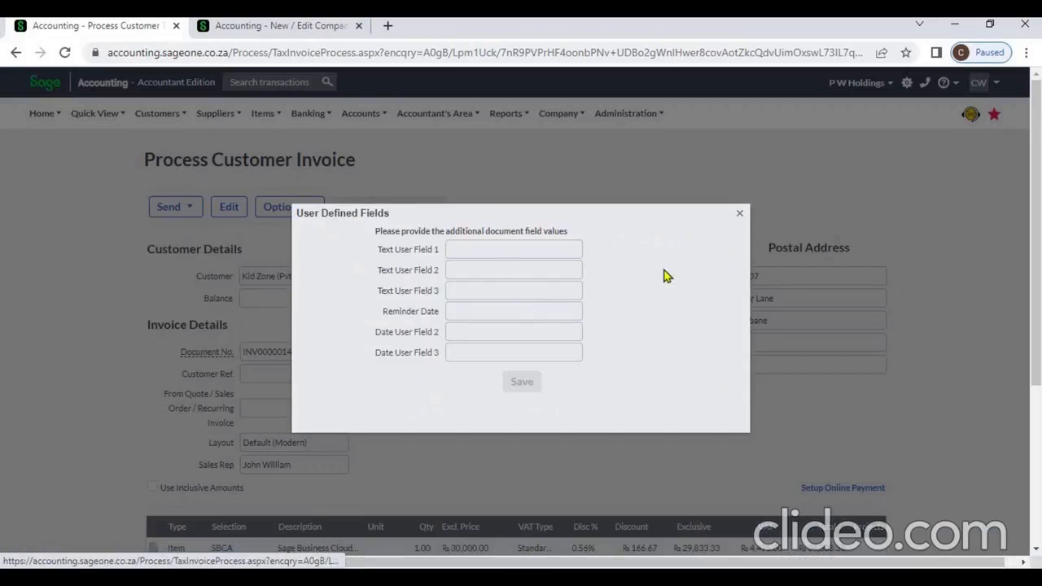
left_click(740, 215)
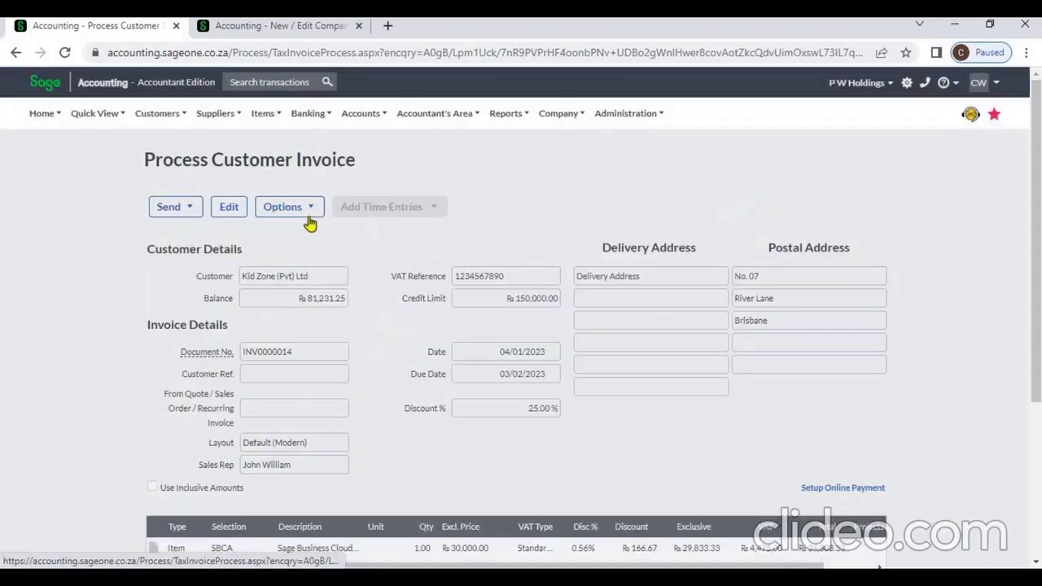
Step: Reopen the printed invoice INV0000014 for editing, show its editable user defined fields, and close them without entering values
left_click(227, 210)
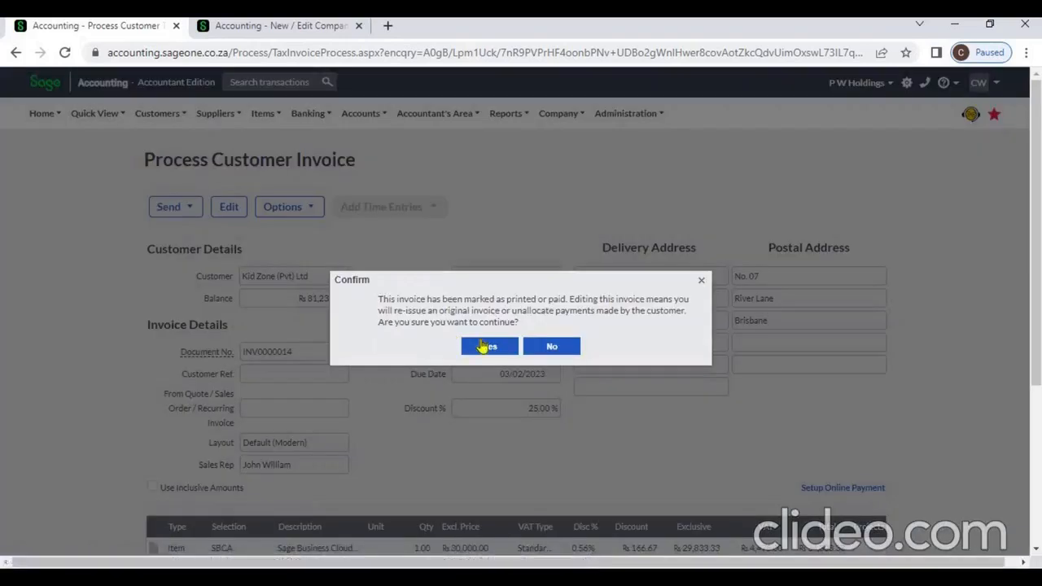
left_click(484, 347)
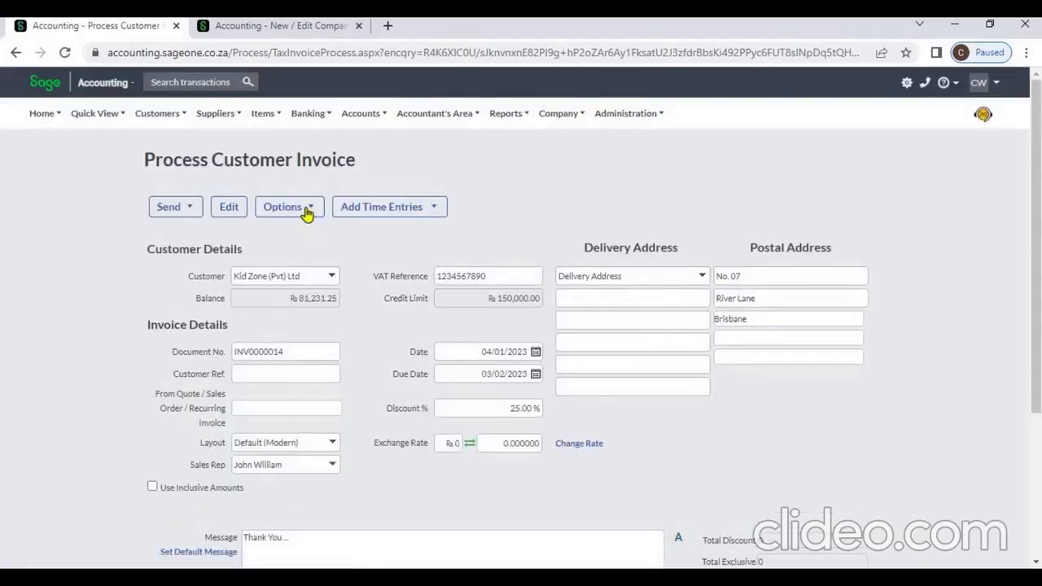
left_click(308, 208)
left_click(311, 254)
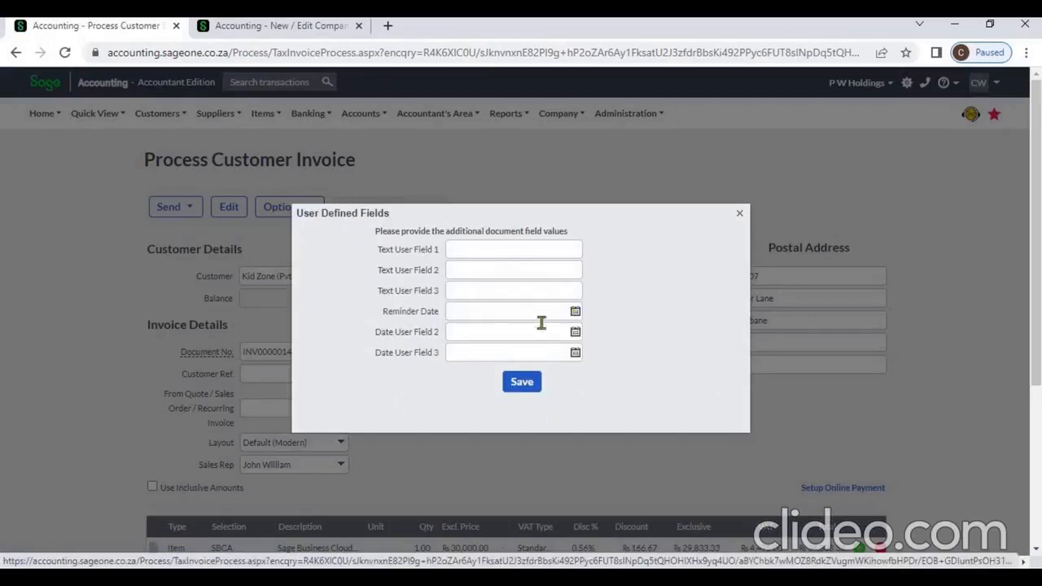
left_click(742, 217)
Step: View the document attachments of invoice INV0000014 and close them without adding a file
left_click(301, 207)
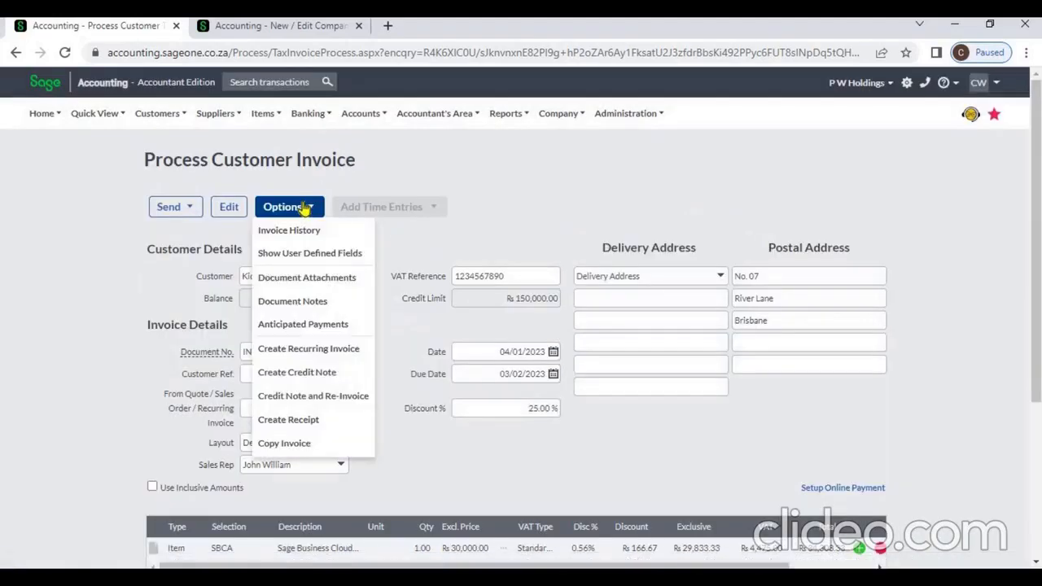
left_click(318, 279)
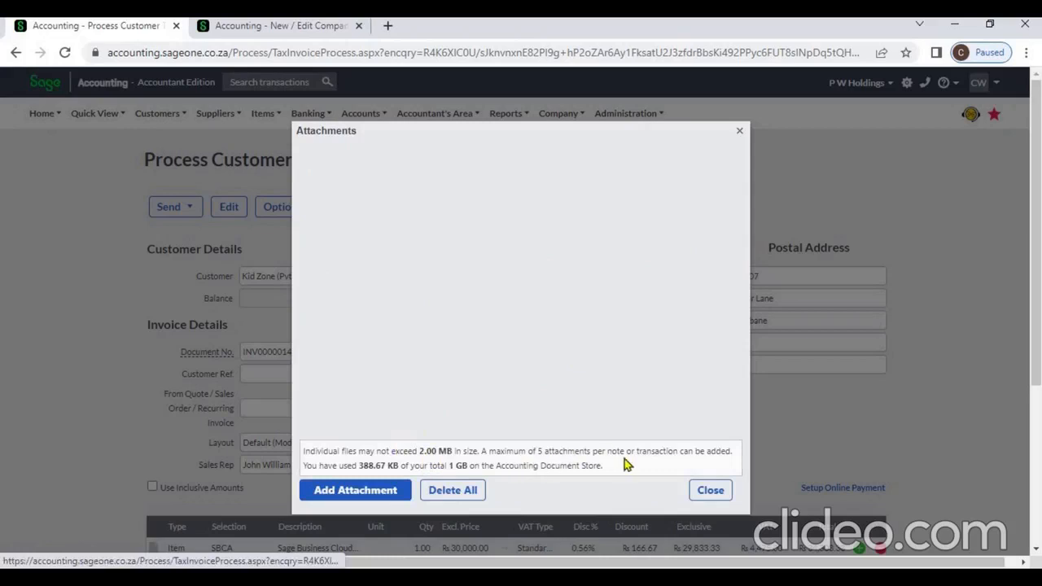
left_click(705, 491)
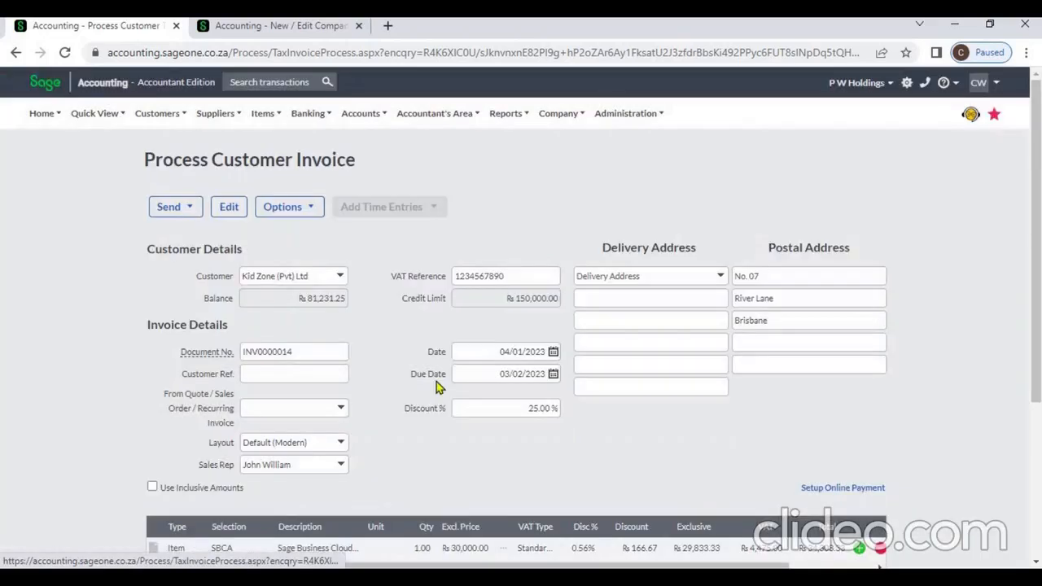
Step: Add a document note to invoice INV0000014 with action date 05/01/2023 and the text Reminder, save it, and close the notes
left_click(306, 214)
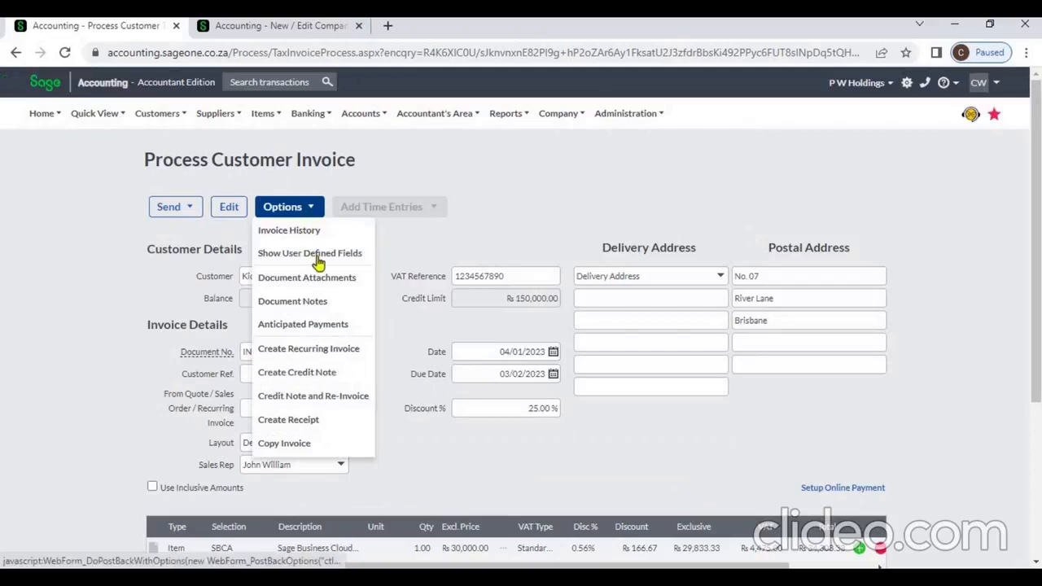
left_click(323, 301)
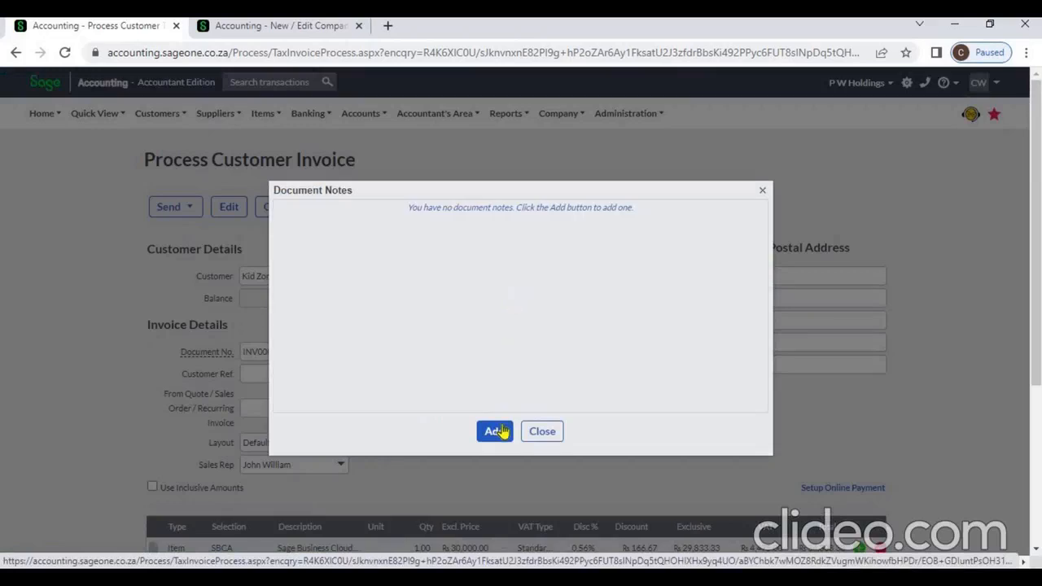
left_click(494, 432)
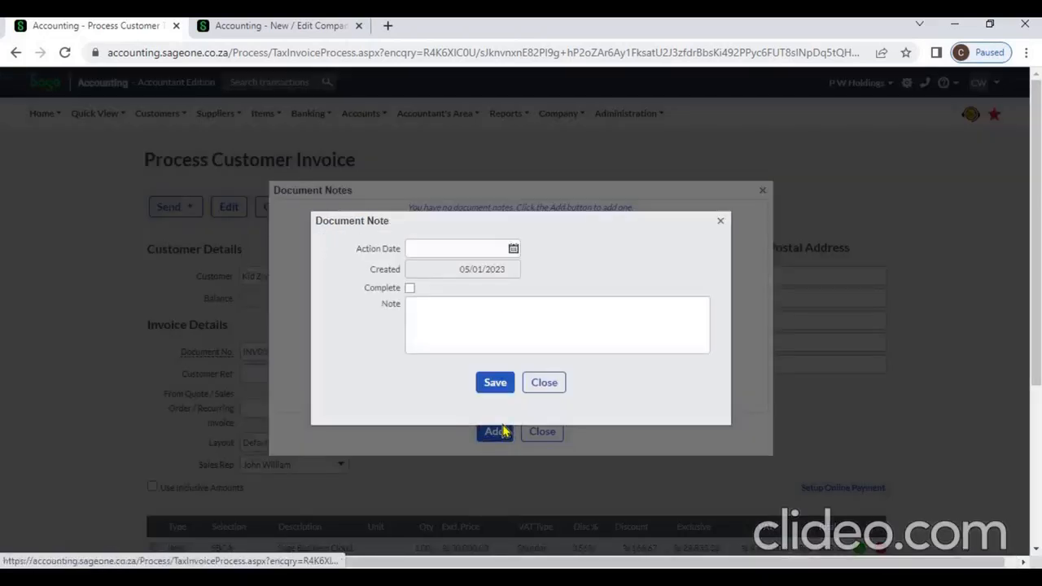
left_click(514, 251)
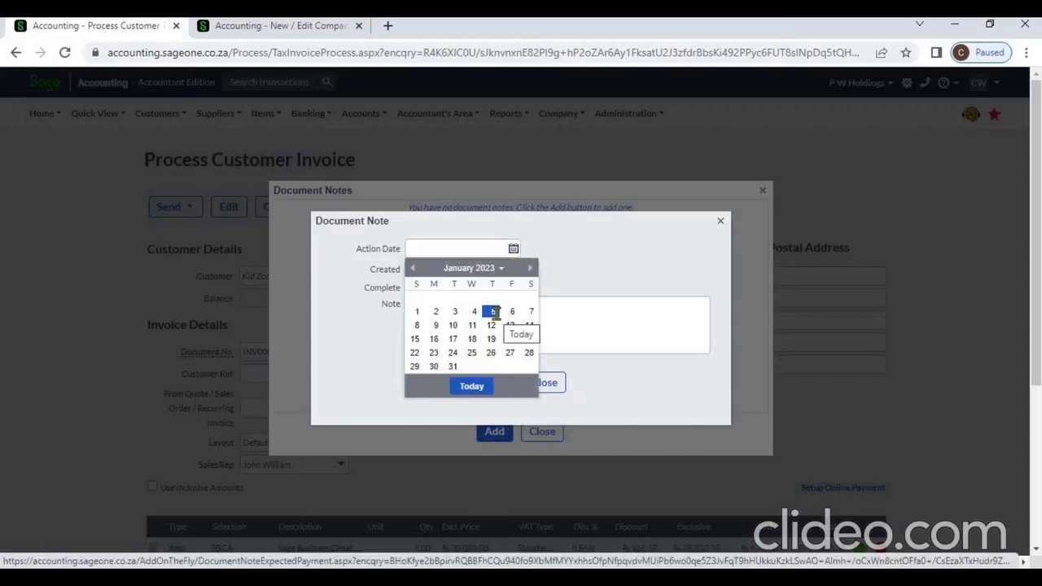
left_click(494, 314)
left_click(496, 313)
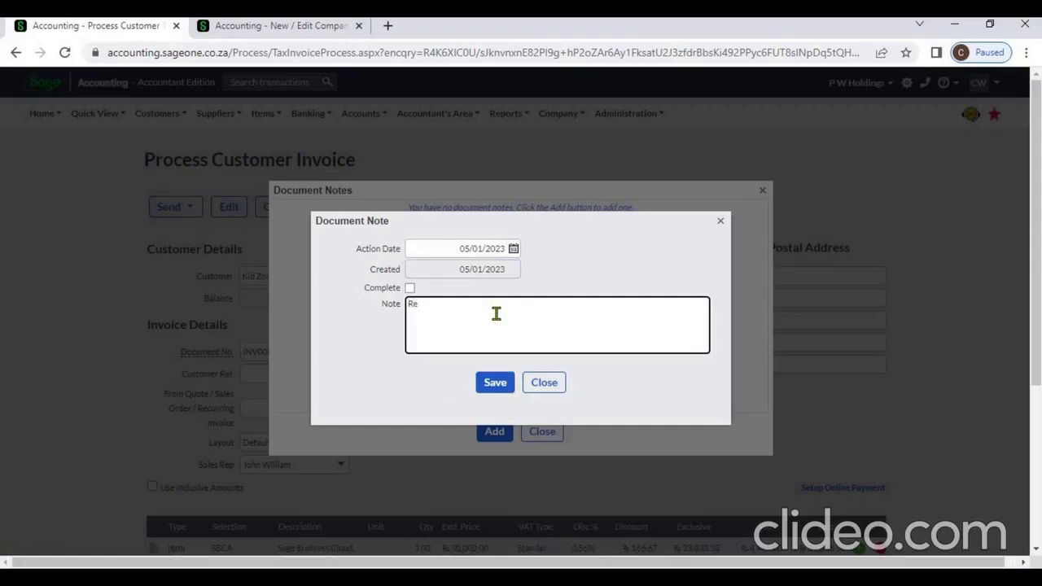
type("Reminder")
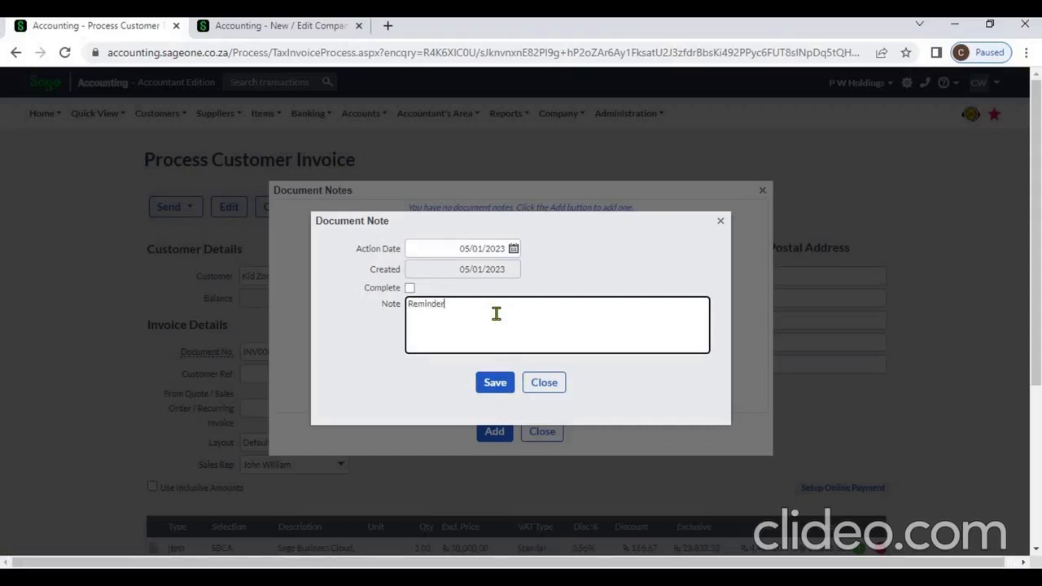
left_click(495, 384)
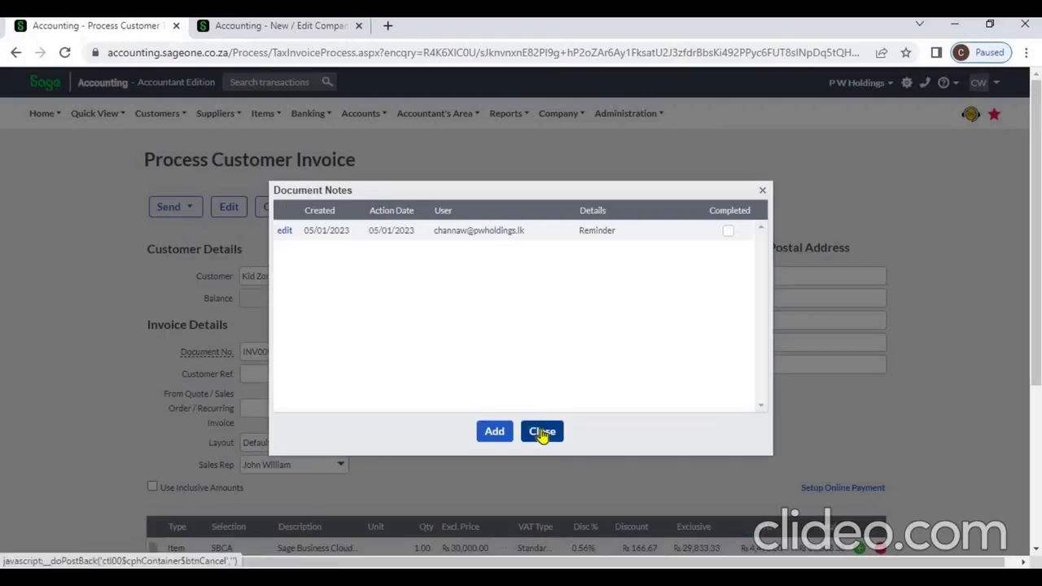
left_click(542, 431)
Step: Add an anticipated payment action to invoice INV0000014 with the note Payment, save it, and close the manual actions
left_click(313, 215)
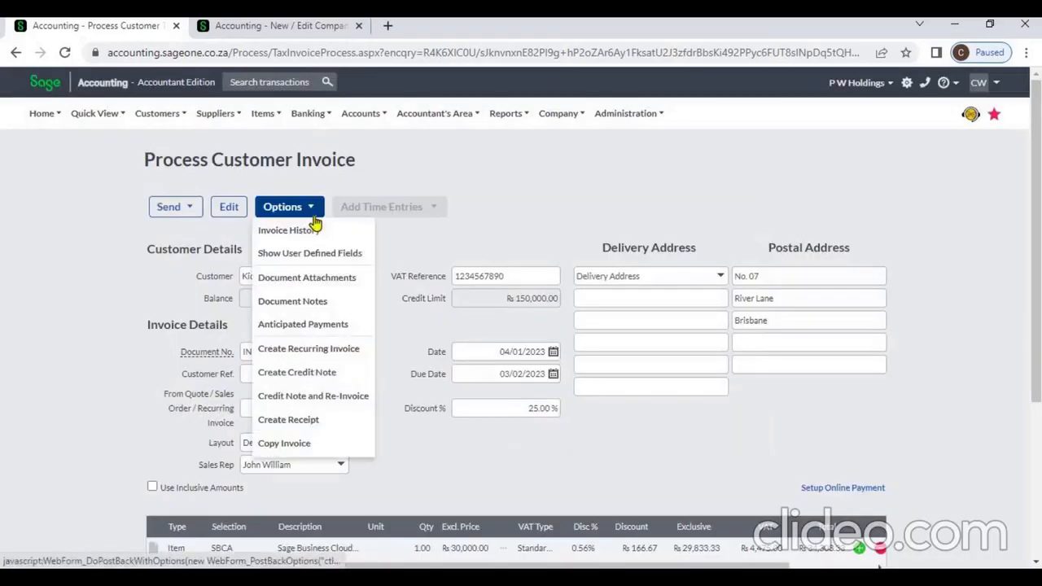
left_click(345, 325)
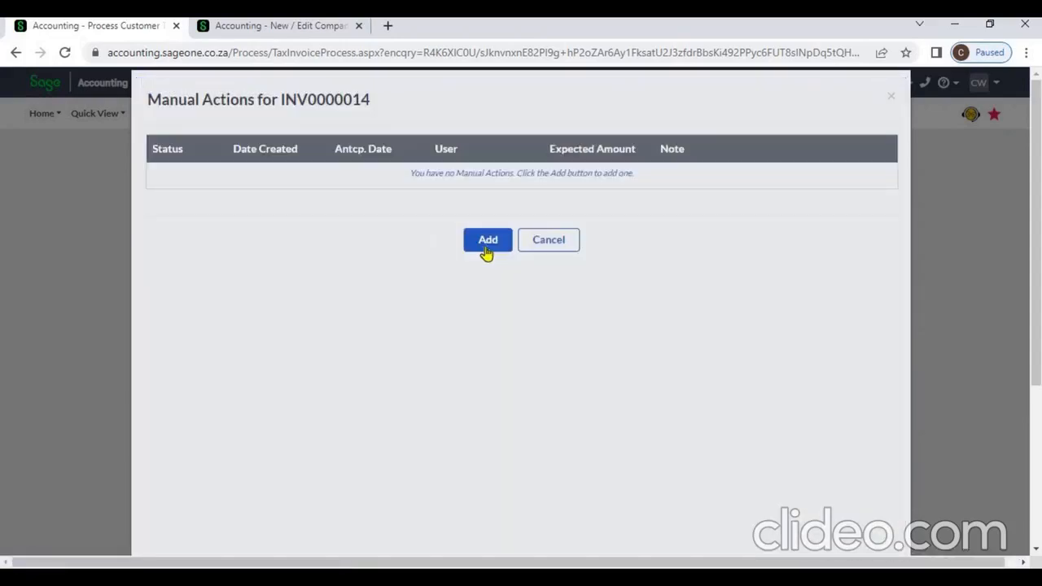
left_click(487, 248)
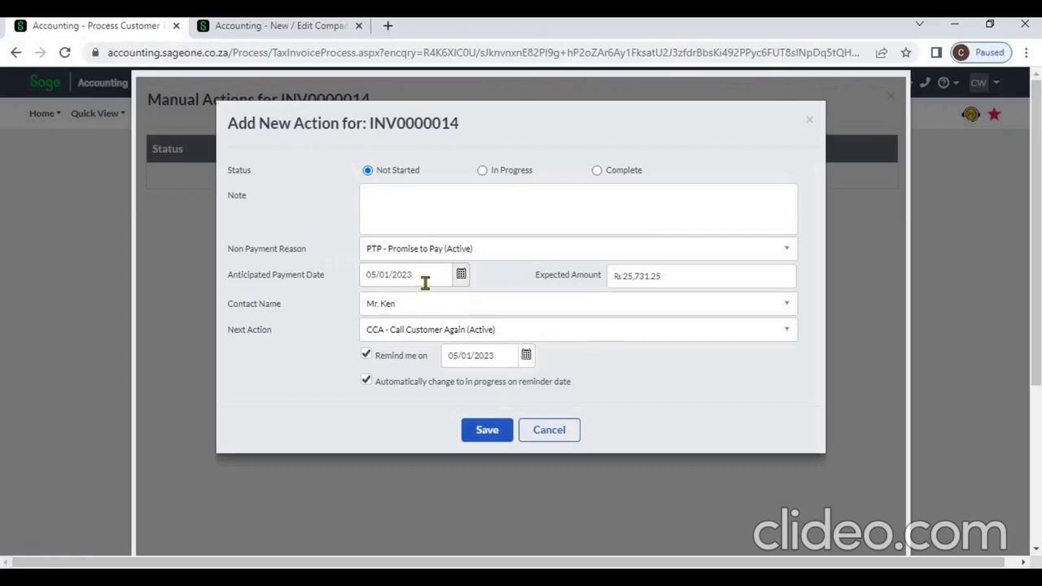
left_click(640, 277)
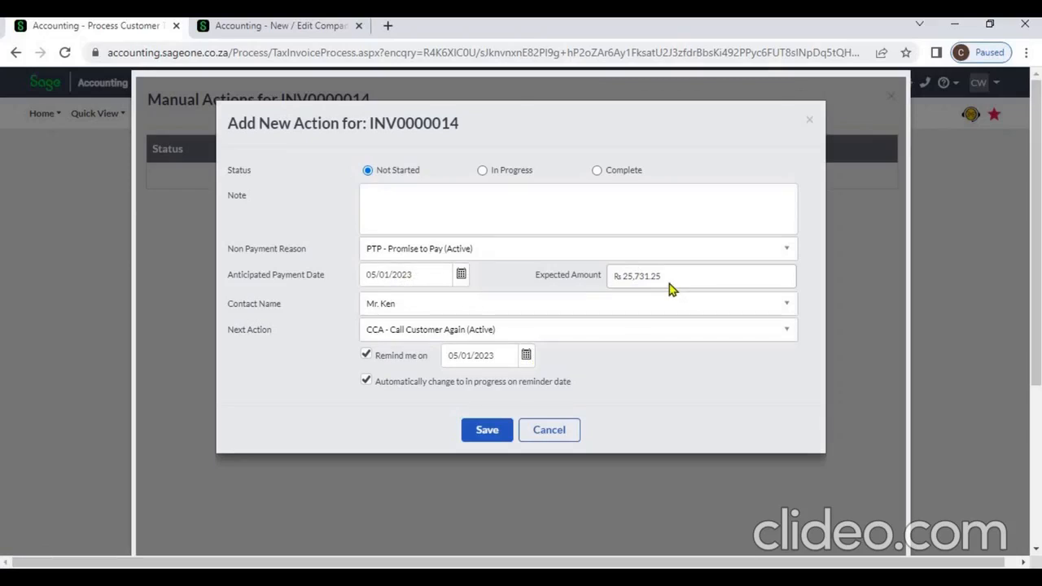
left_click(496, 434)
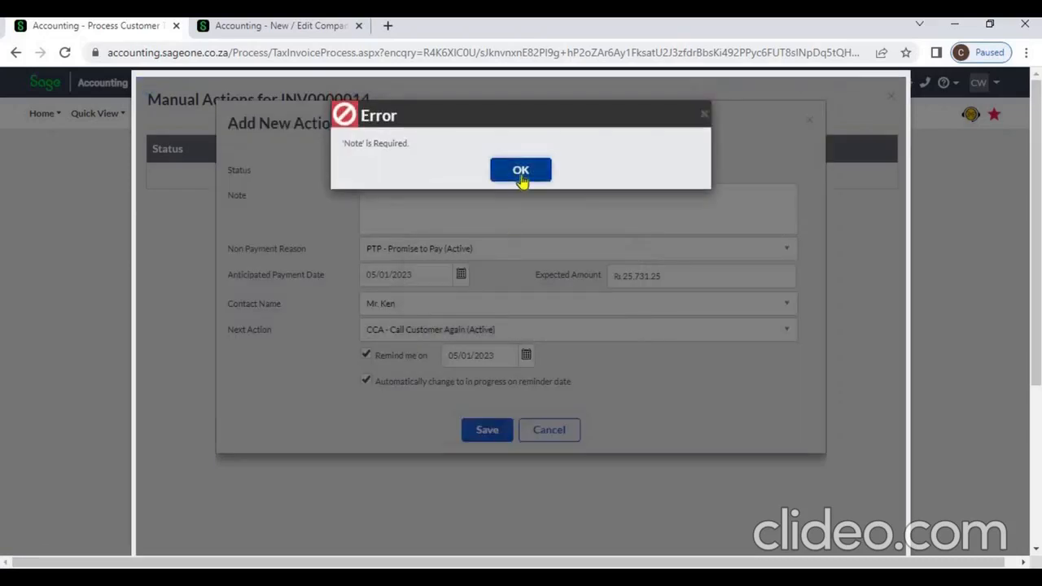
left_click(521, 171)
left_click(476, 211)
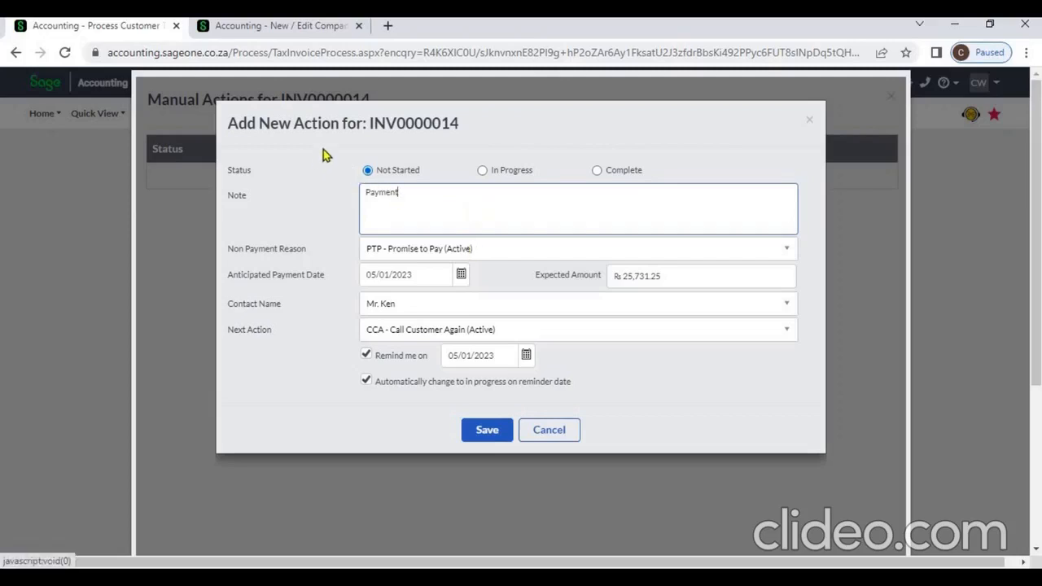
left_click(485, 432)
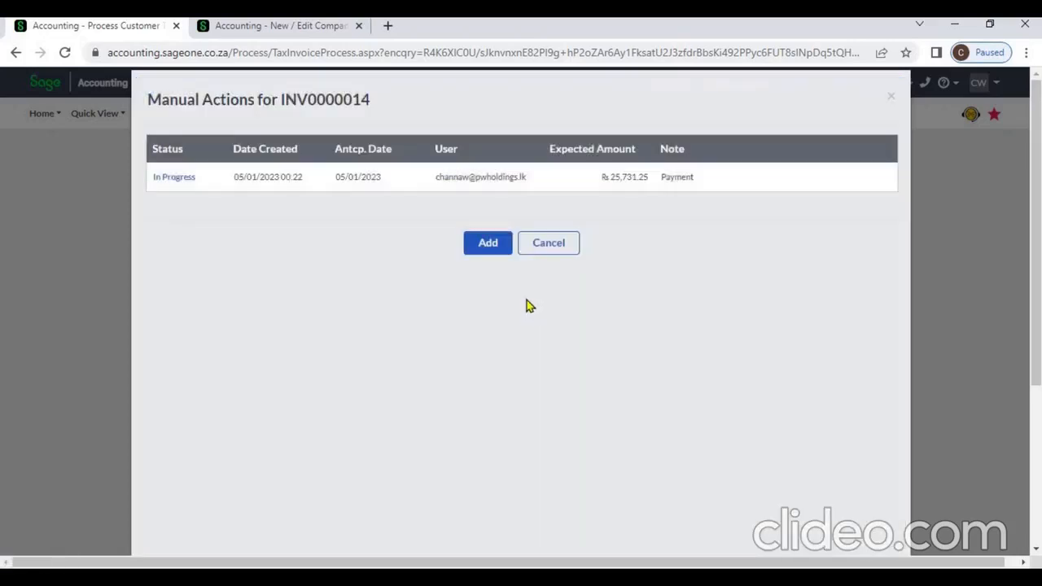
left_click(560, 248)
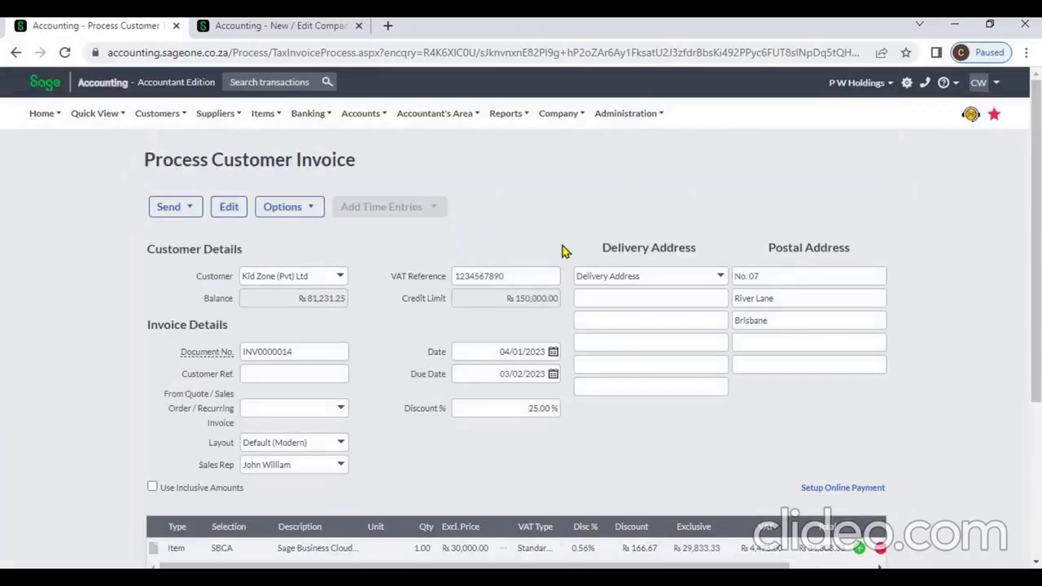
Step: Open the permissions of the user who has access to P W Holdings in Control User Access
left_click(298, 210)
left_click(249, 30)
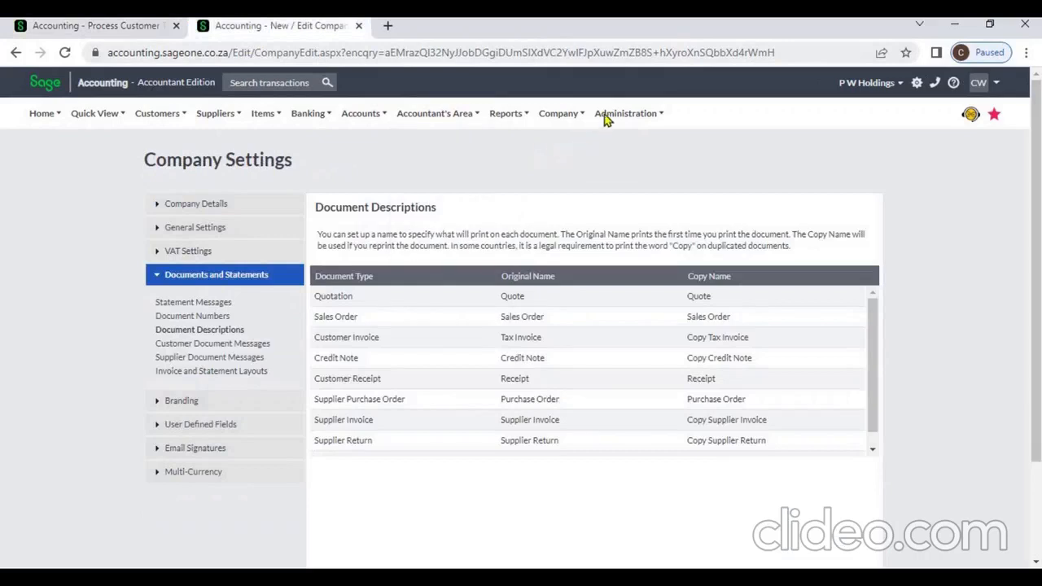
mouse_move(606, 119)
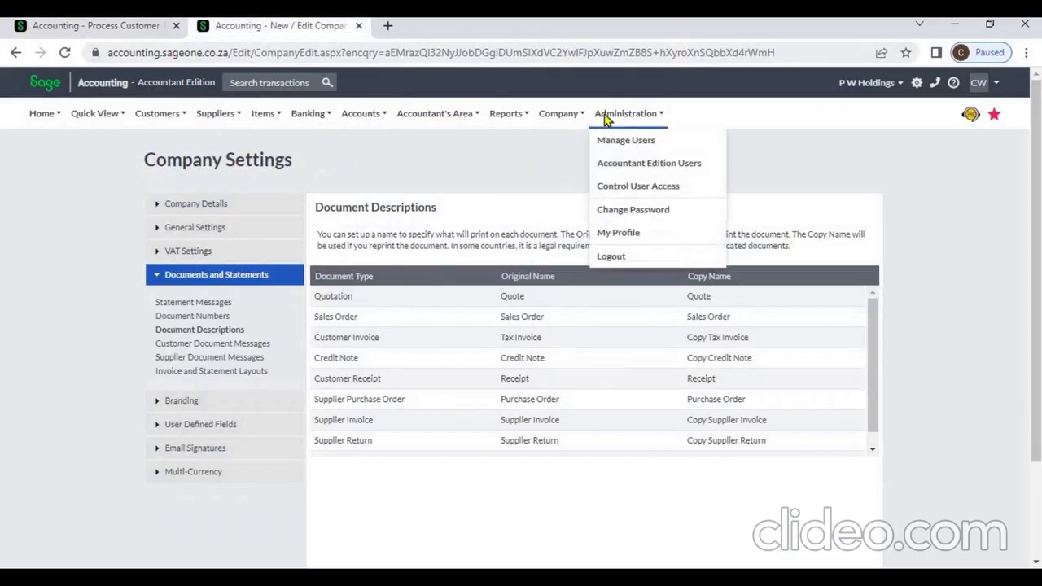
left_click(622, 191)
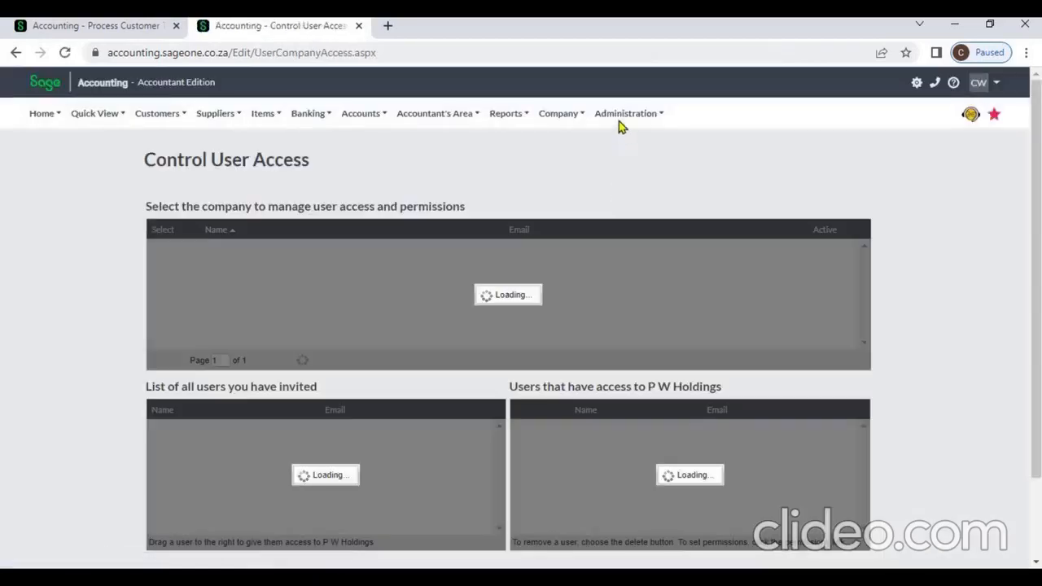
mouse_move(620, 118)
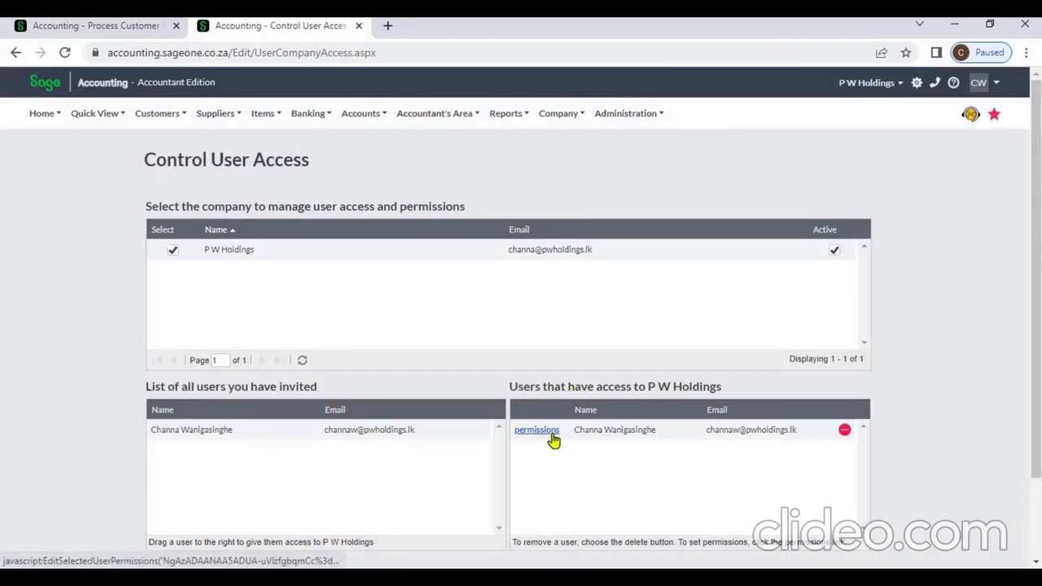
left_click(554, 438)
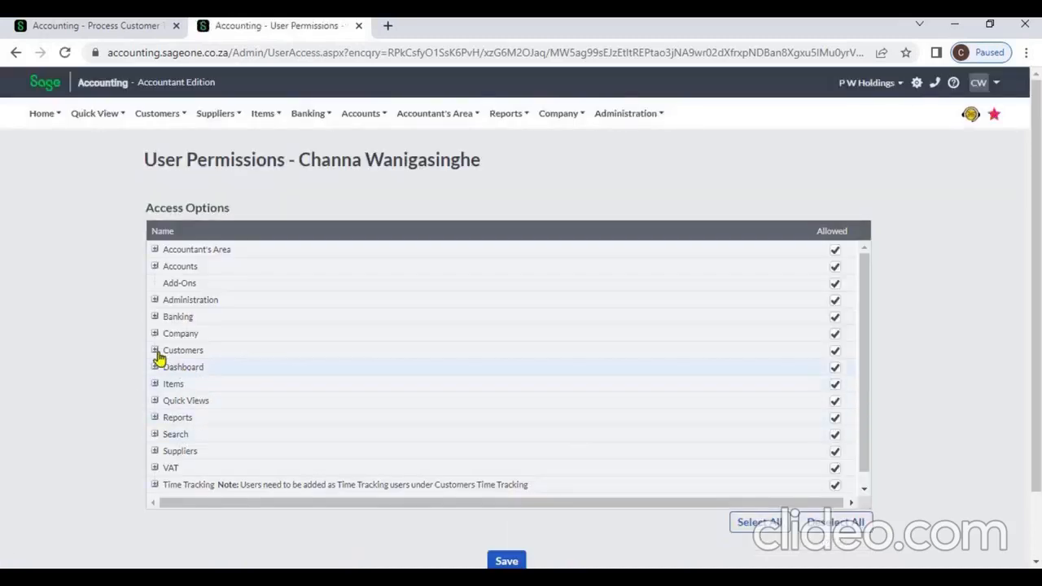
Step: Allow View GP on Invoices, Quotes and Sales Orders in the user's Customer Tax Invoices permissions, and save
left_click(155, 352)
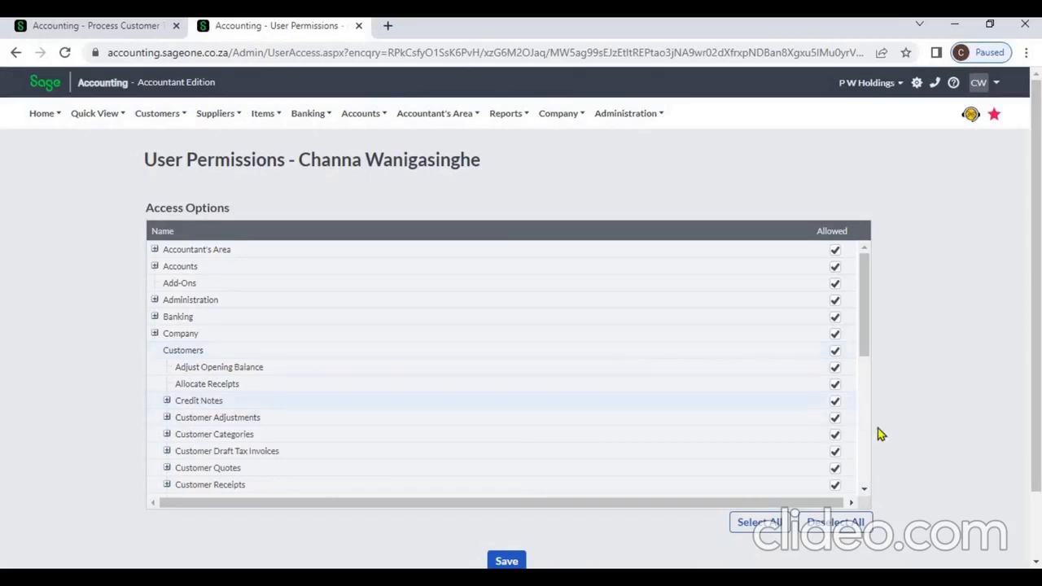
scroll(868, 450, "down", 3)
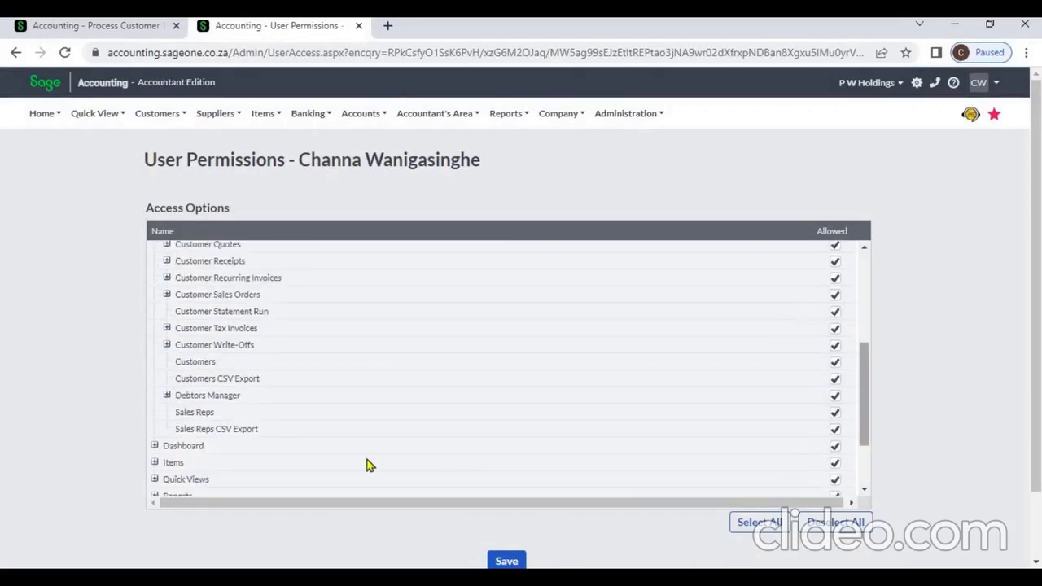
left_click(167, 329)
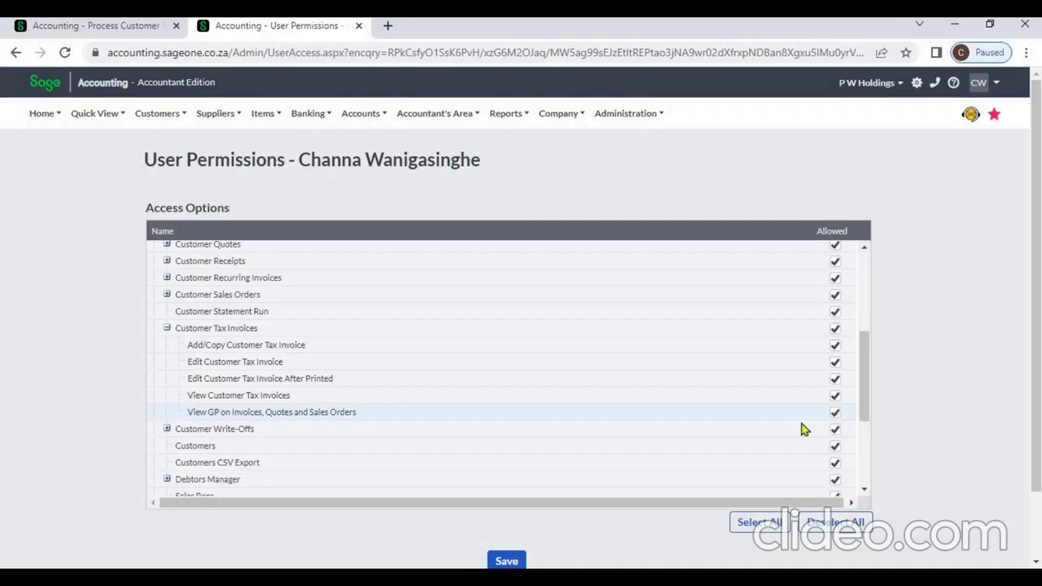
left_click(512, 558)
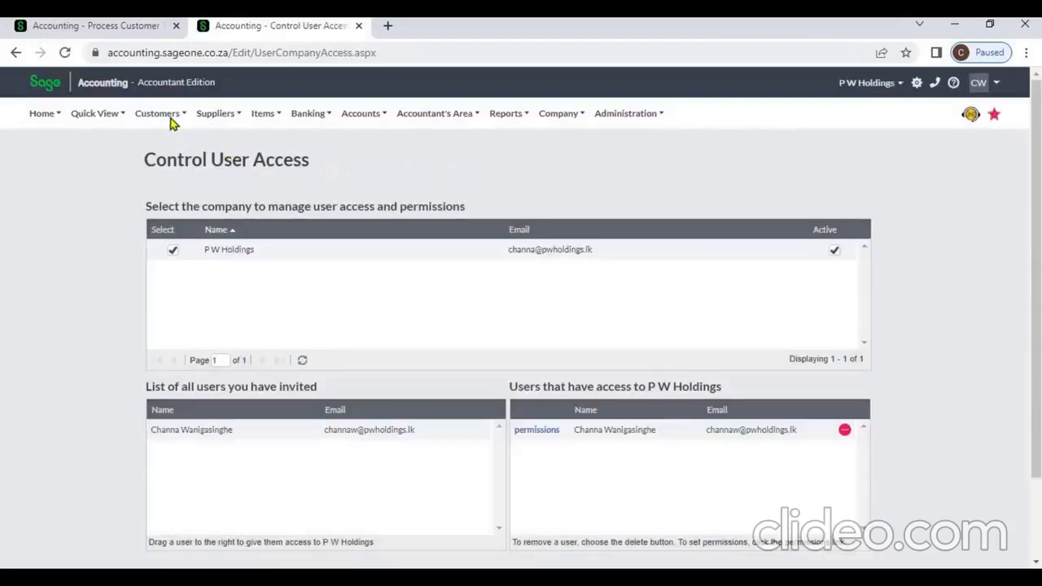
Step: Open tax invoice INV0000014 from the Customer Tax Invoices list
left_click(165, 115)
mouse_move(169, 189)
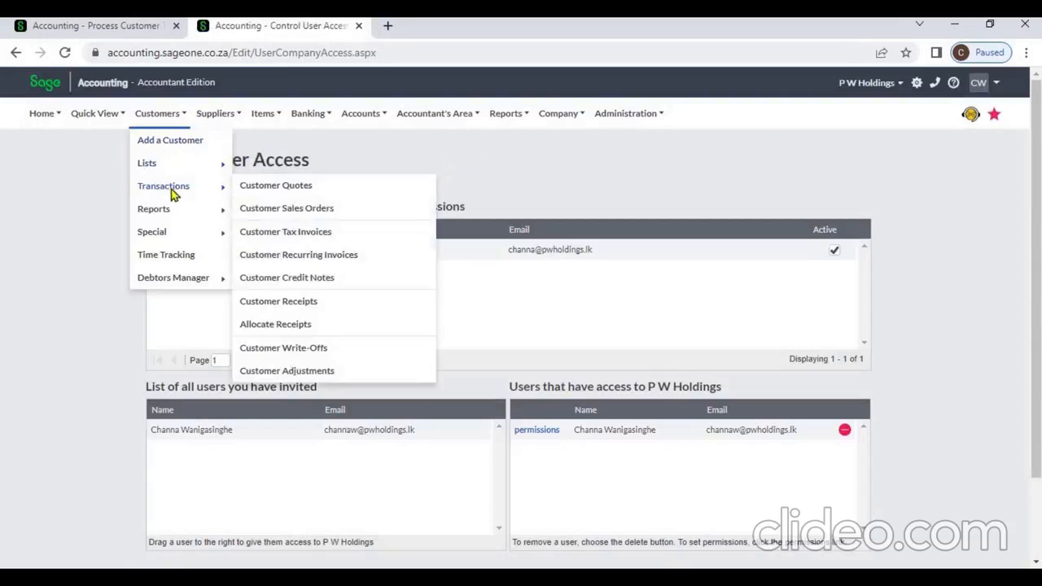
left_click(305, 233)
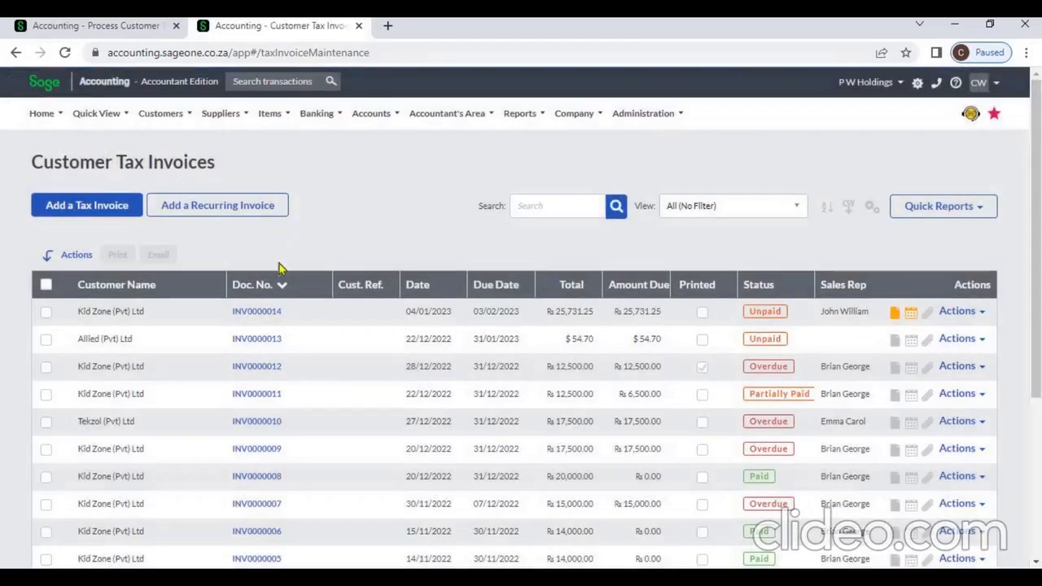
left_click(262, 317)
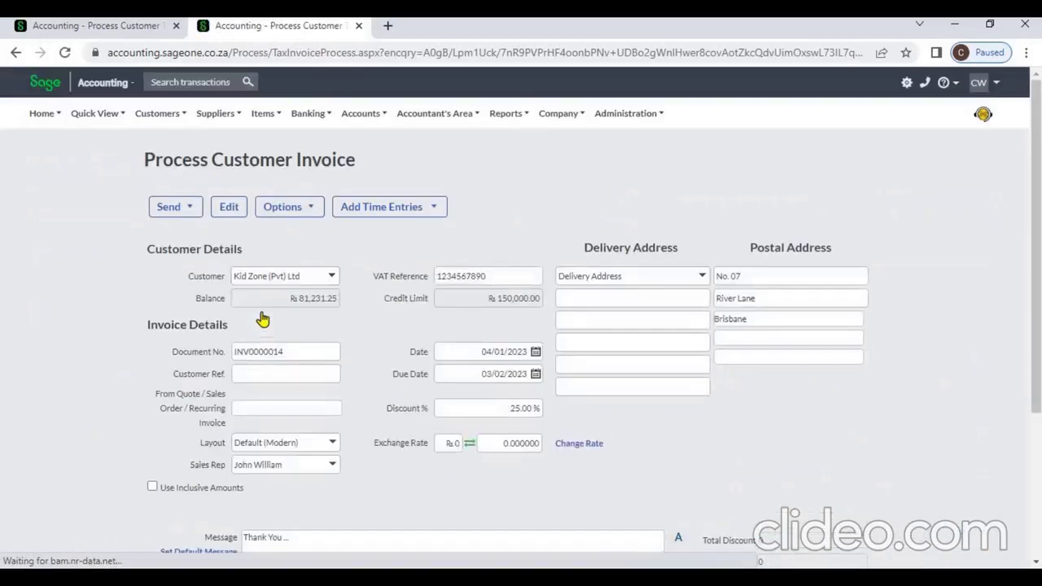
Step: View the invoice's gross profit by average cost and by last cost, and close it
left_click(289, 210)
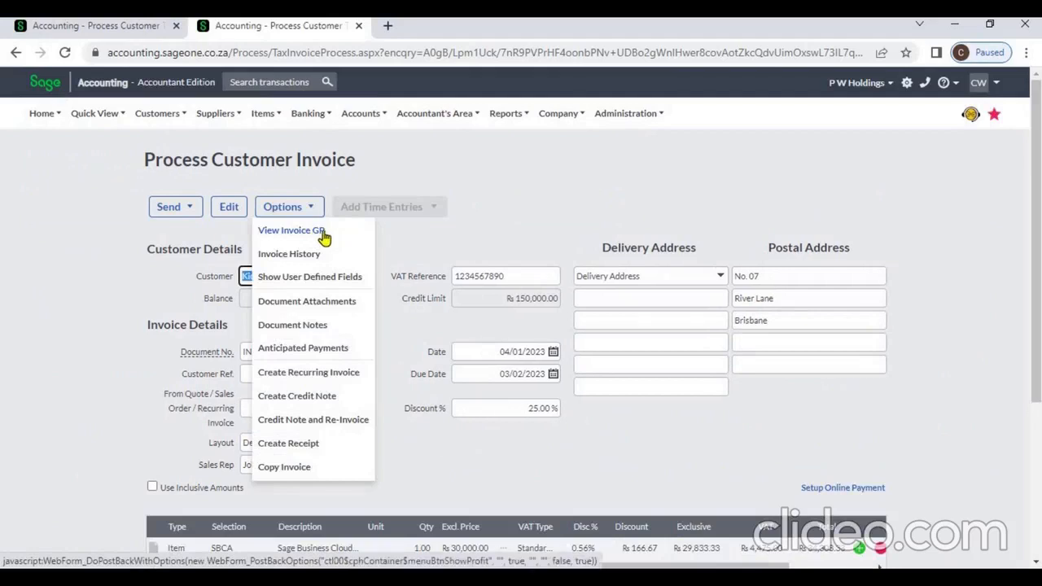
left_click(324, 232)
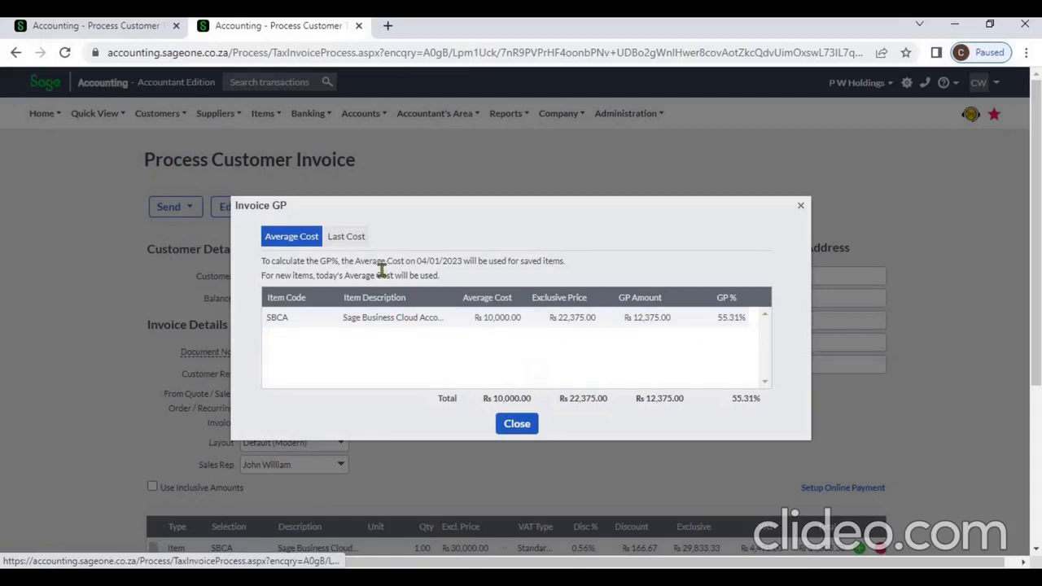
left_click(350, 237)
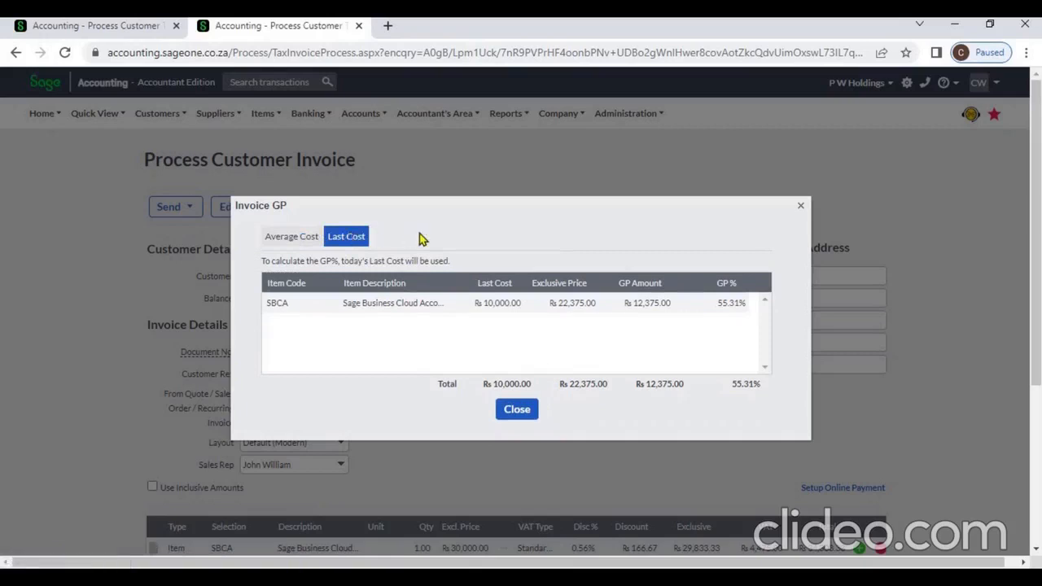
left_click(291, 237)
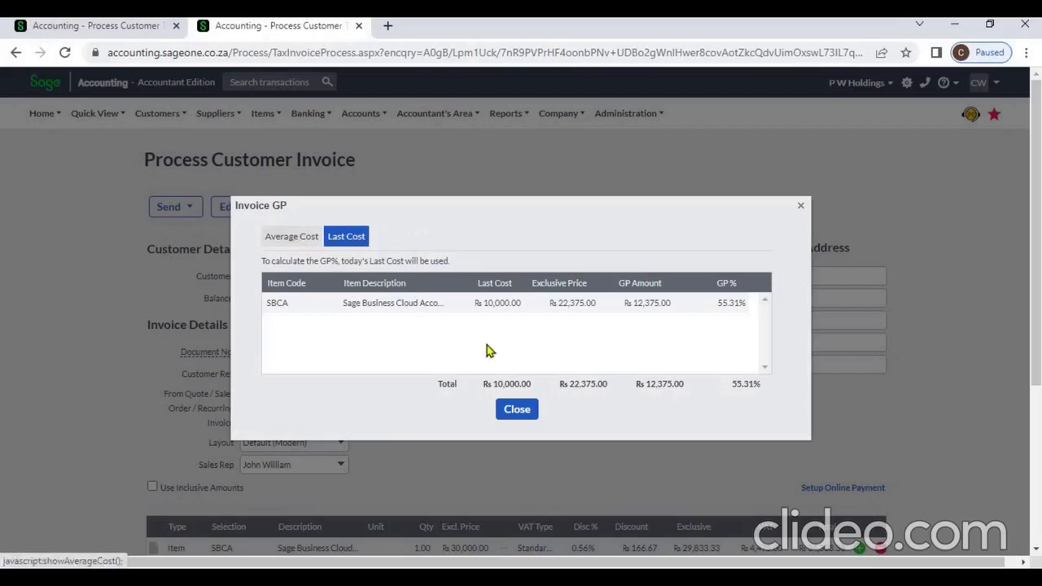
left_click(518, 425)
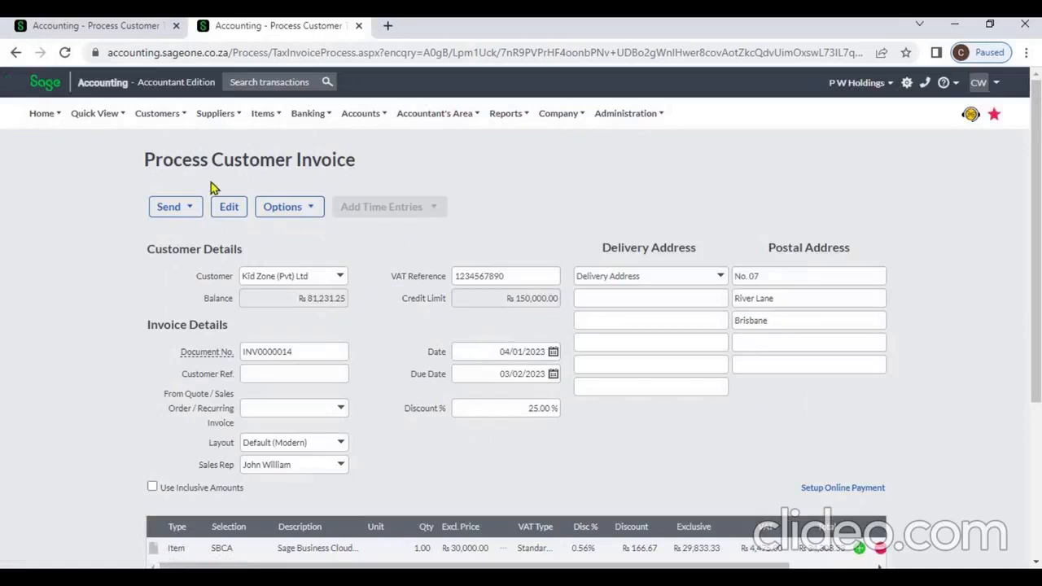
Step: Return to the tax invoice list, view the manual actions recorded for INV0000014, and close them
left_click(16, 53)
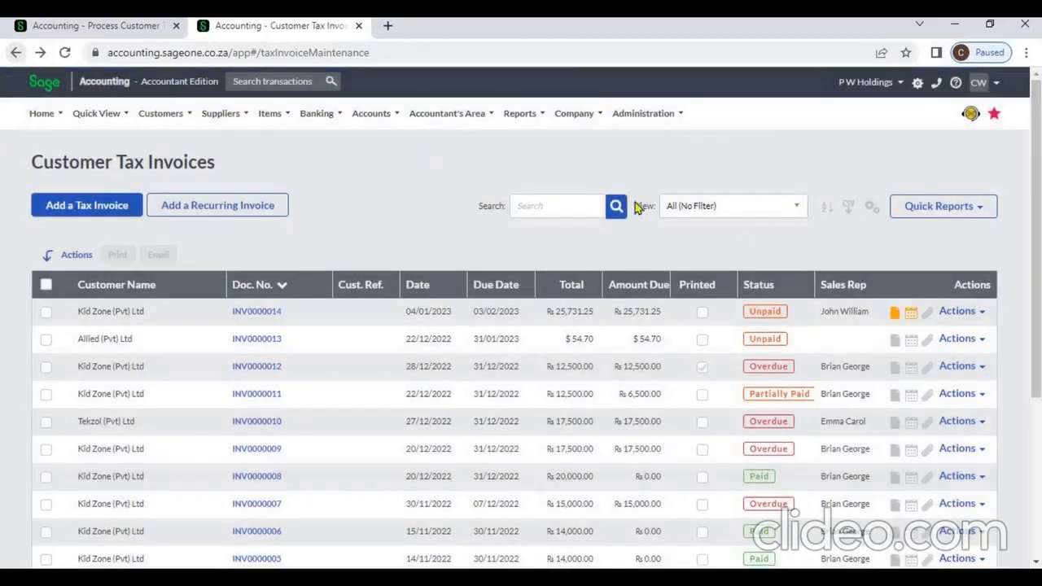
left_click(911, 317)
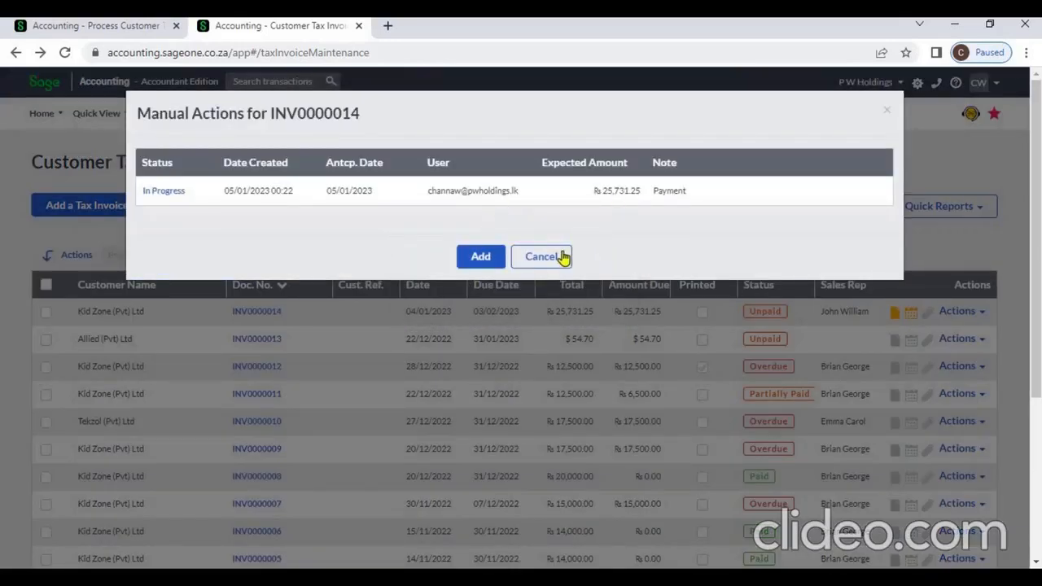
left_click(563, 258)
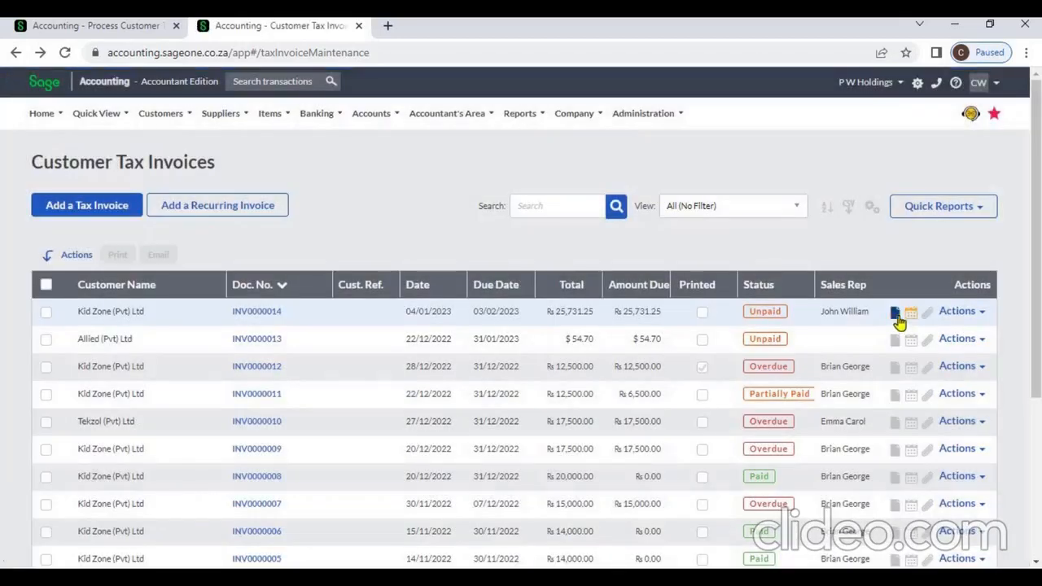
Step: View the document notes of tax invoice INV0000014, close them, and go to the dashboard
left_click(899, 318)
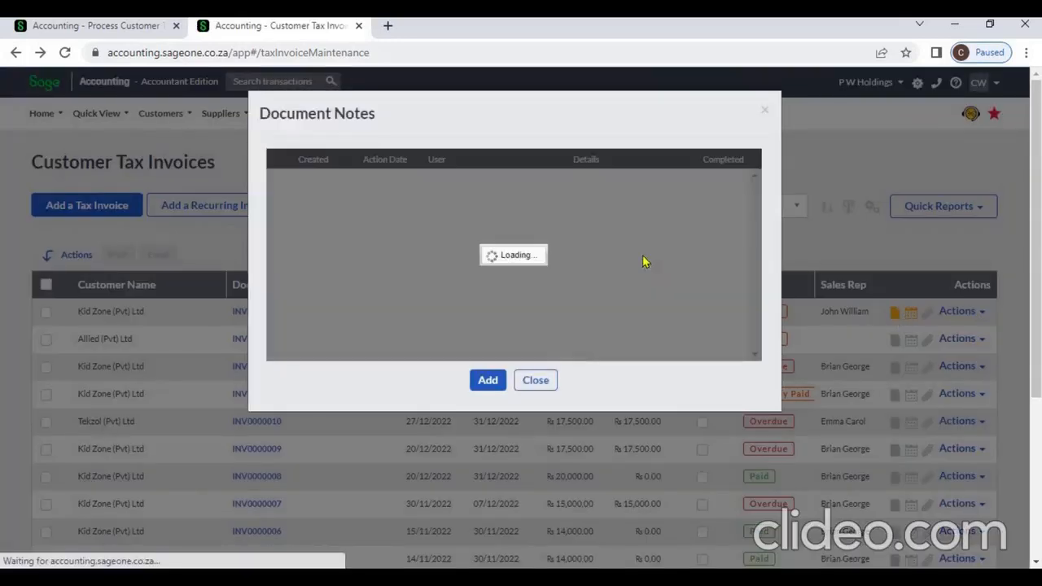
left_click(537, 380)
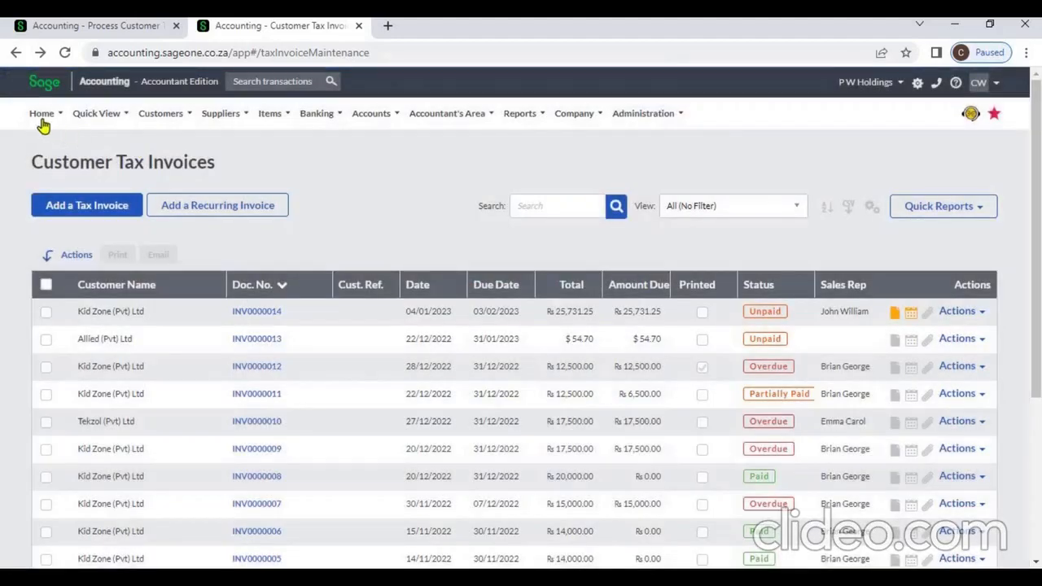
left_click(41, 118)
left_click(57, 144)
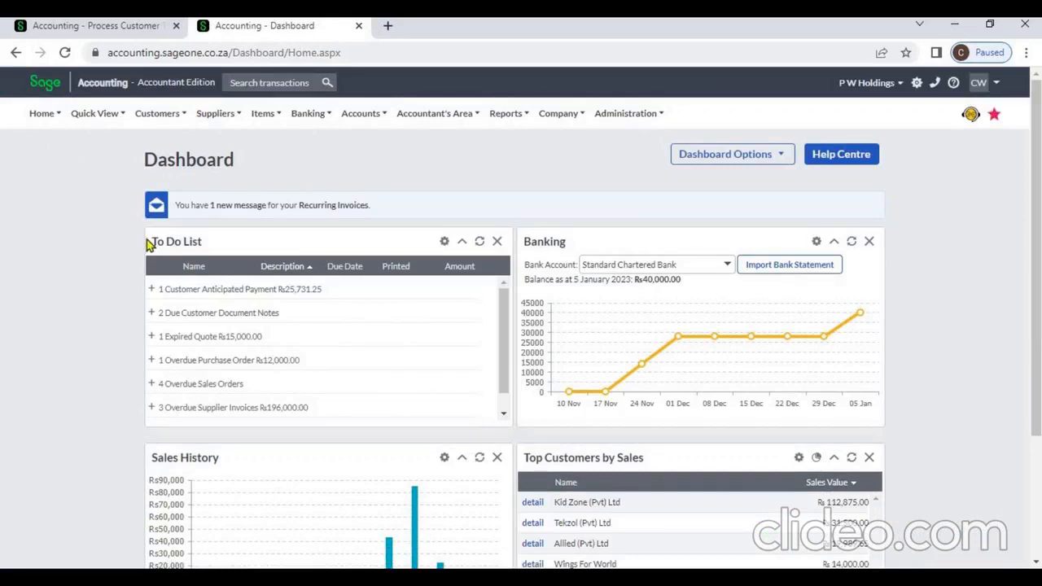
Step: Review the Customer Anticipated Payment and Due Customer Document Notes entries in the dashboard's To Do List, and collapse both groups
left_click(154, 290)
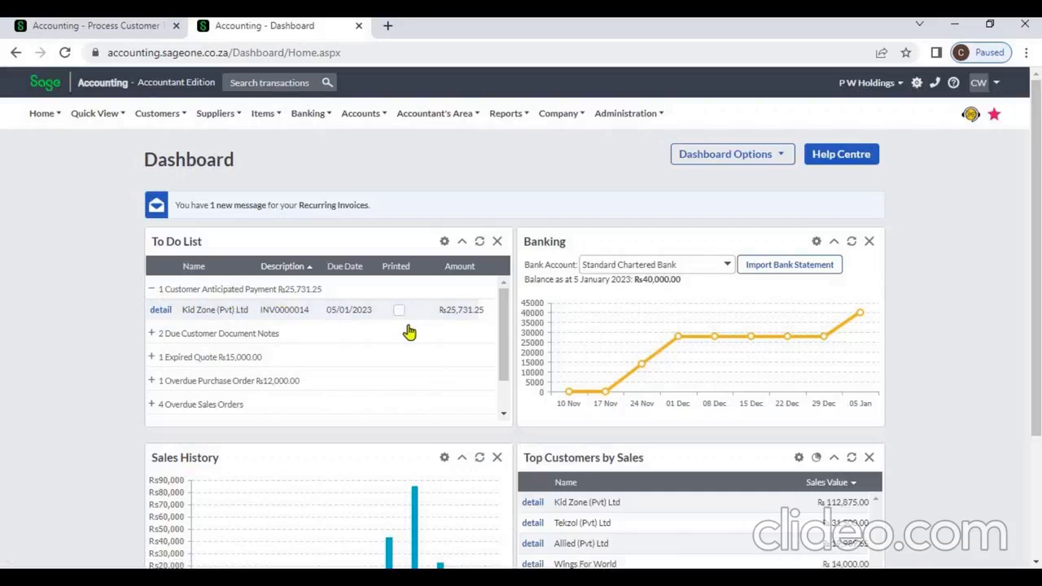
left_click(505, 418)
left_click(505, 418)
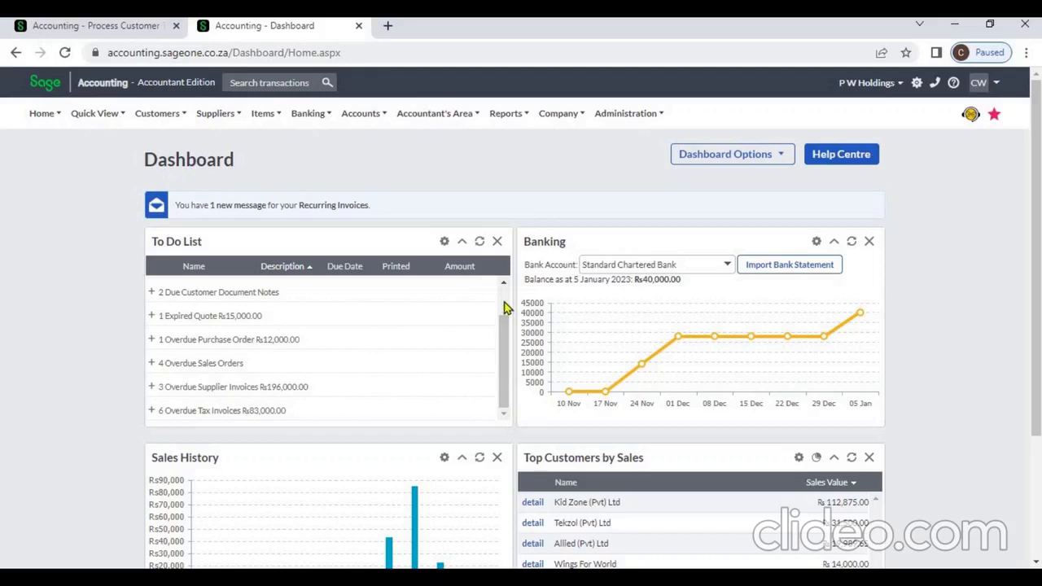
scroll(505, 308, "up", 1)
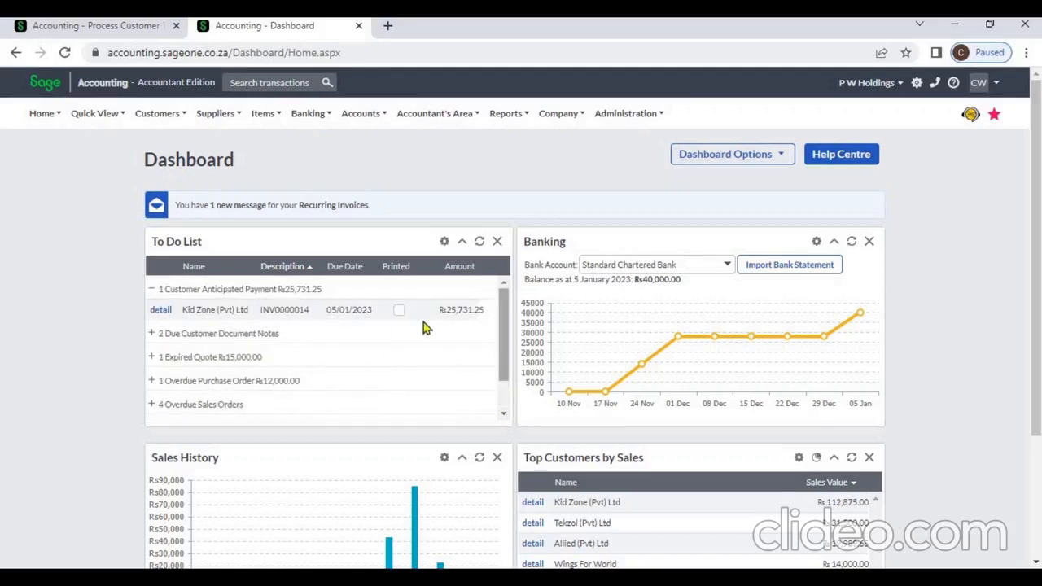
left_click(154, 335)
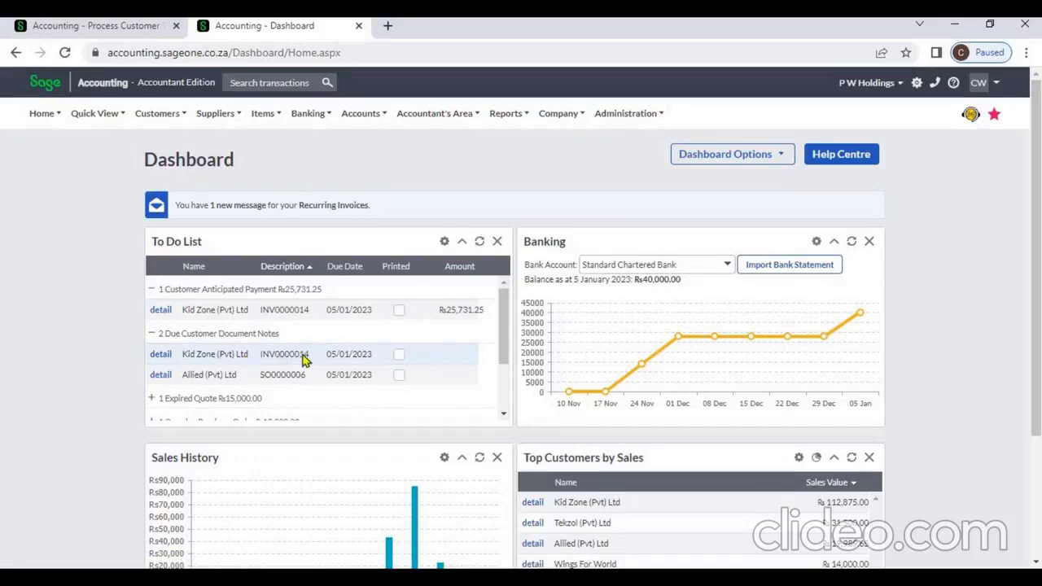
left_click(154, 335)
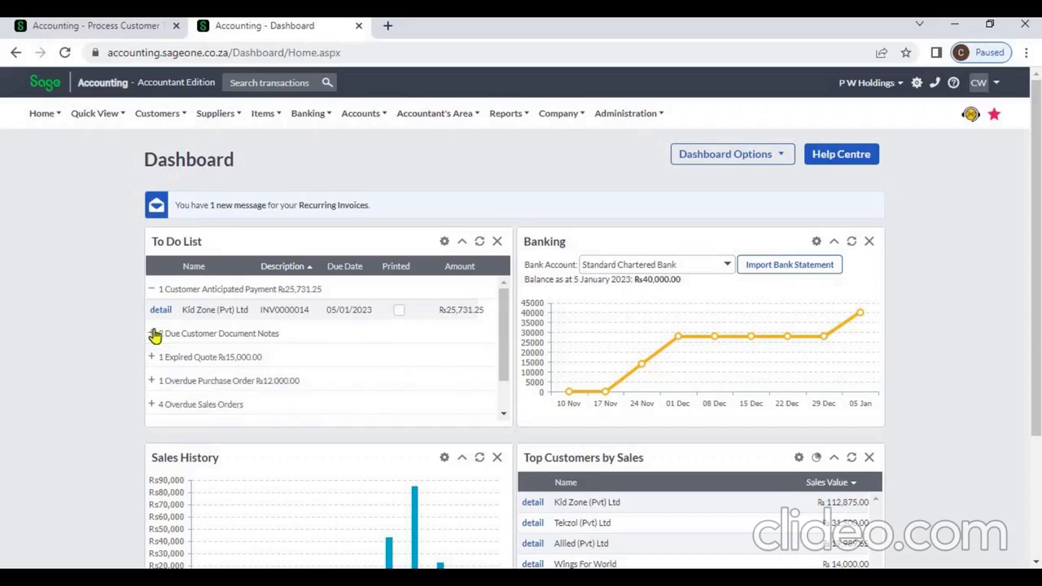
left_click(153, 291)
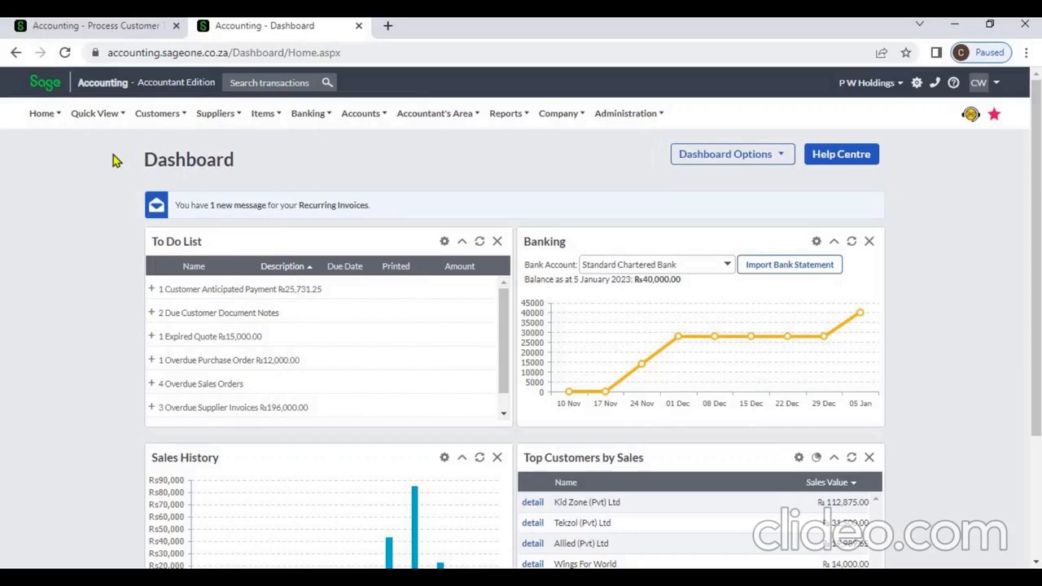
Step: Return to the browser page with invoice INV0000014 and open the Customer Quotes list from there
left_click(121, 26)
mouse_move(161, 114)
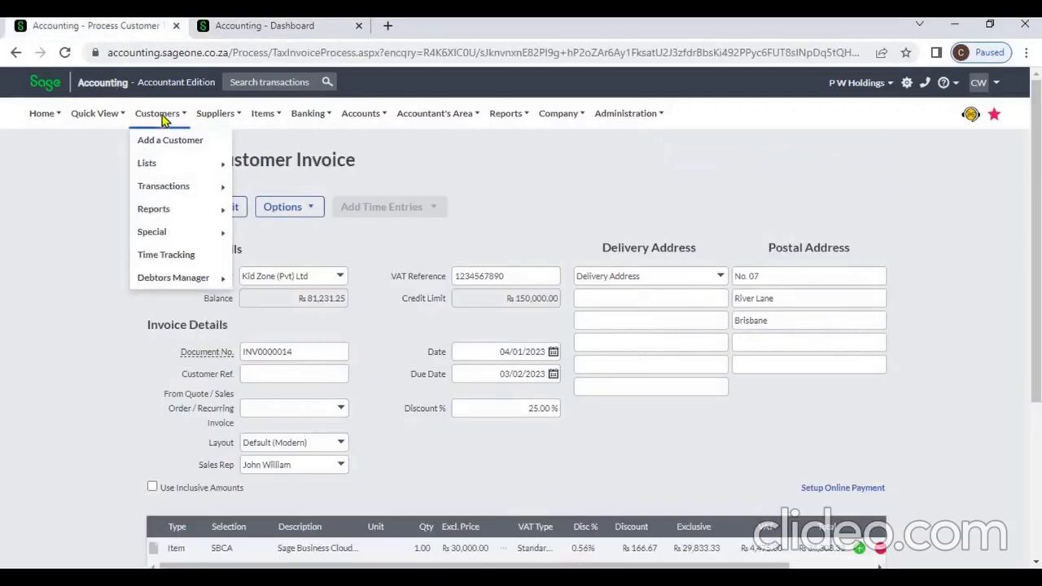
mouse_move(172, 186)
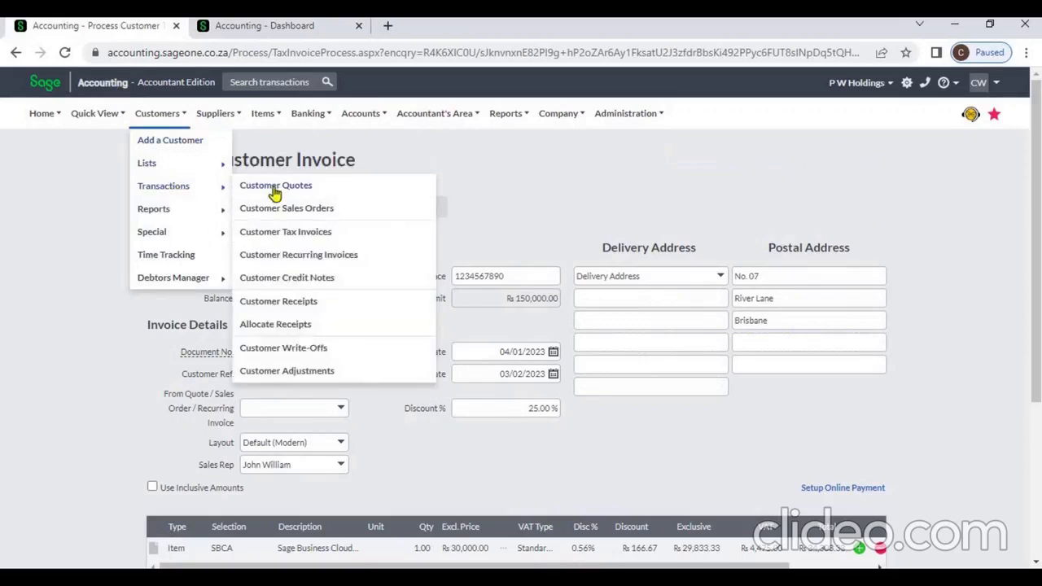
left_click(275, 189)
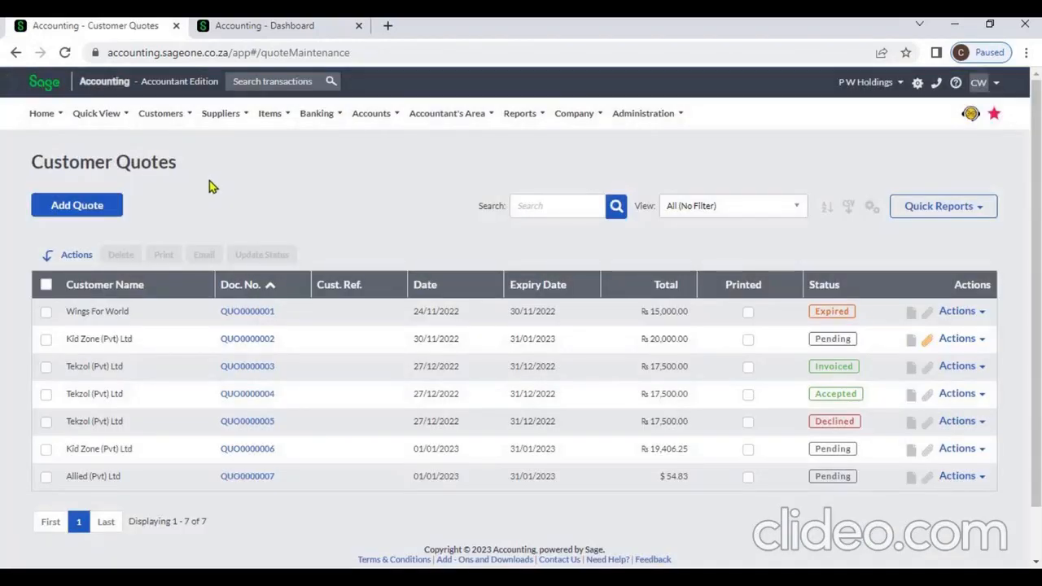
left_click(162, 118)
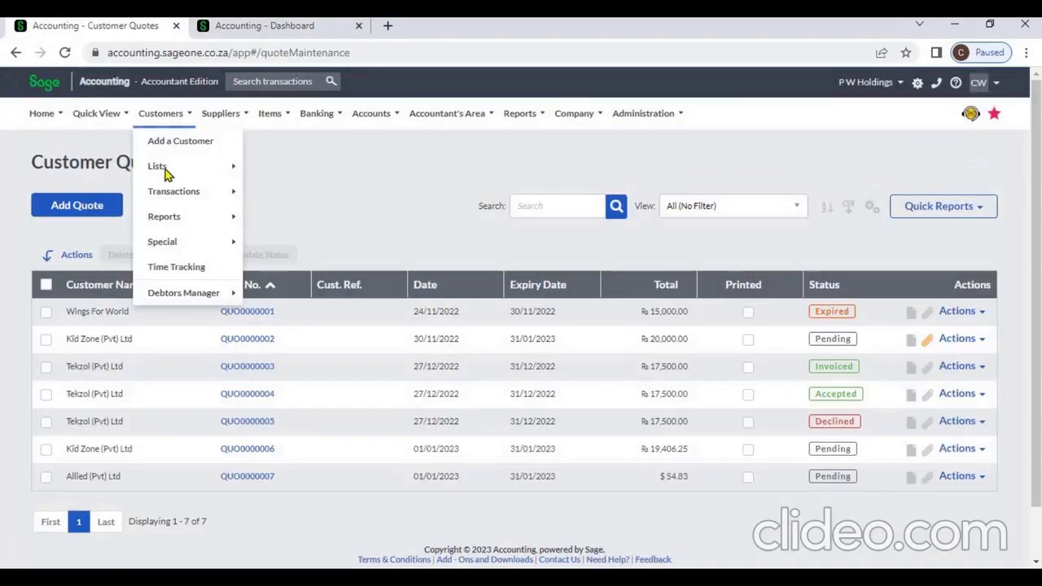
mouse_move(171, 201)
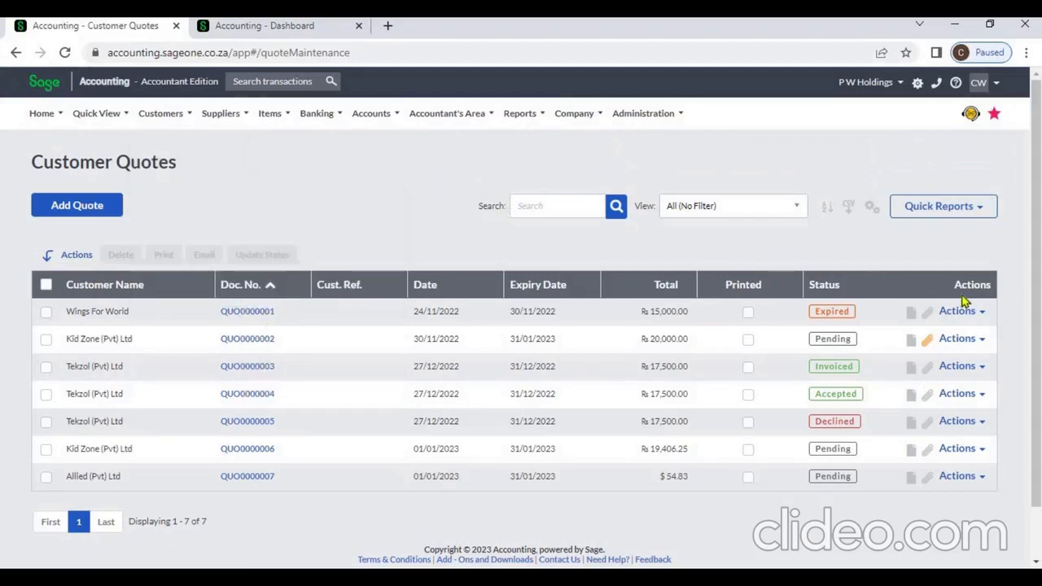
Step: Create a tax invoice from the Wings For World quote QUO0000001, accepting the quote's status change to Invoiced
left_click(983, 312)
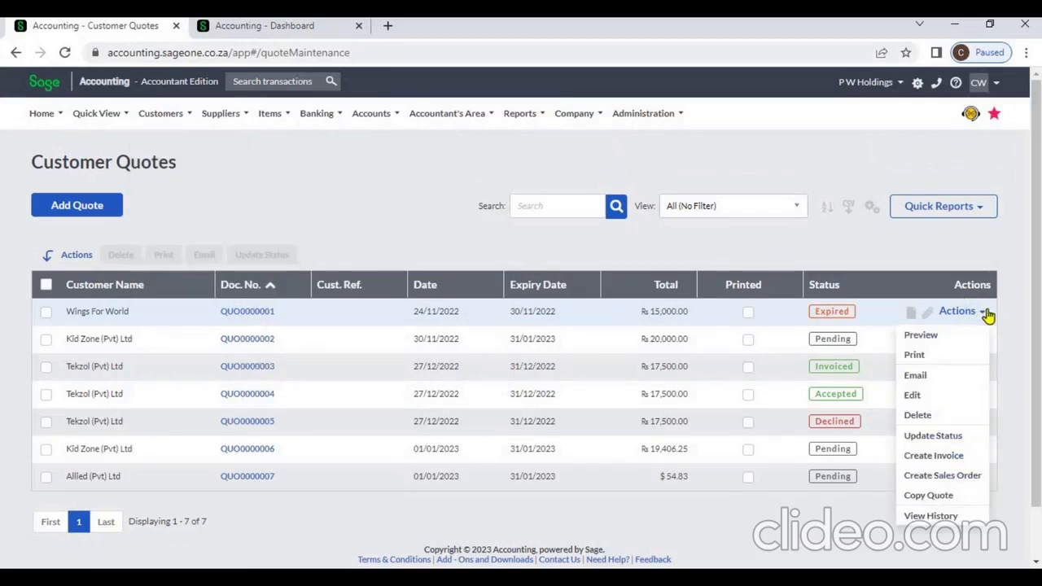
left_click(947, 463)
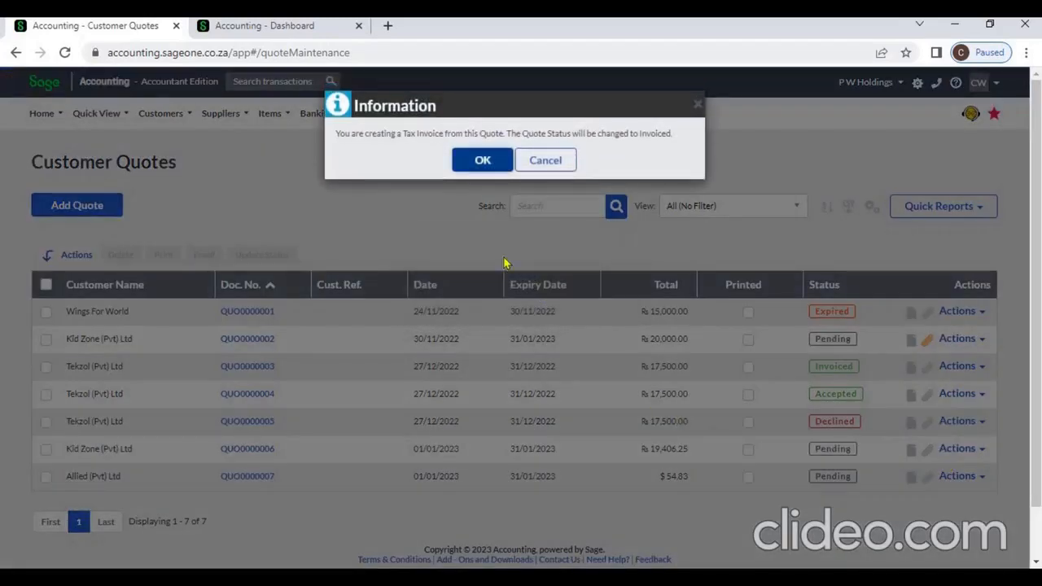
left_click(475, 160)
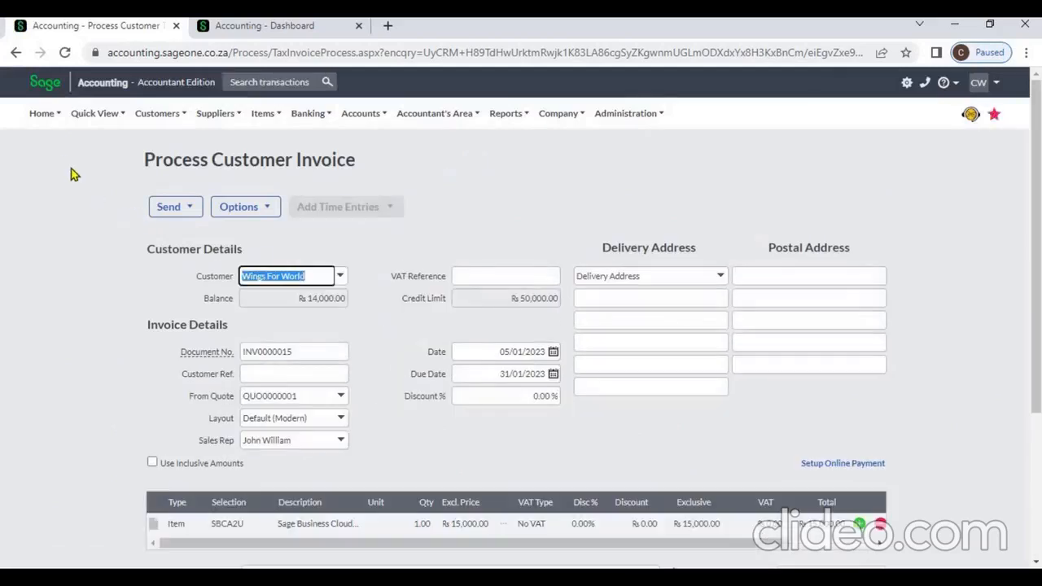
Step: Leave the invoice made from the quote and open the Customer Sales Orders list
left_click(15, 52)
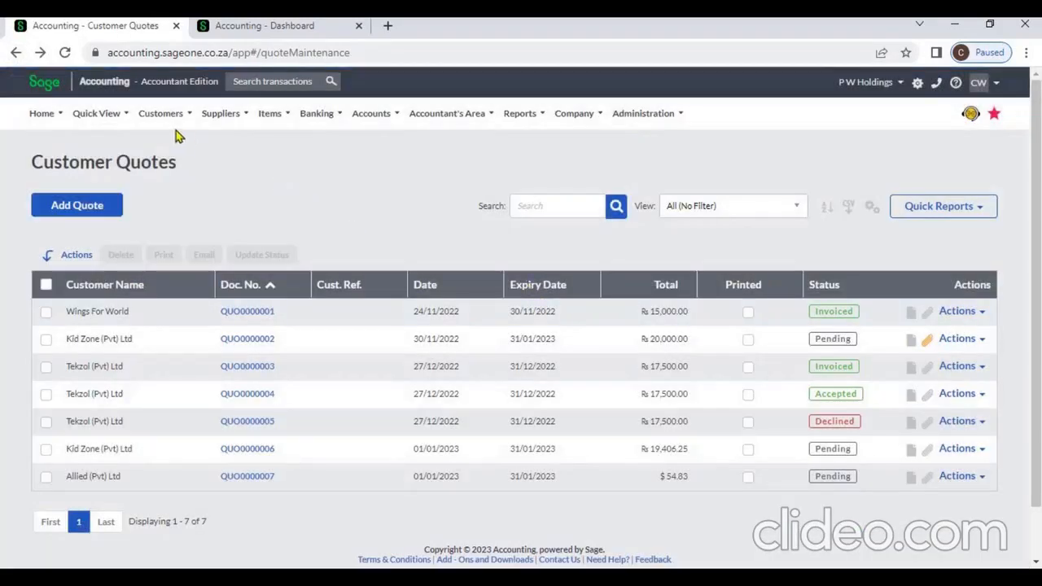
left_click(163, 115)
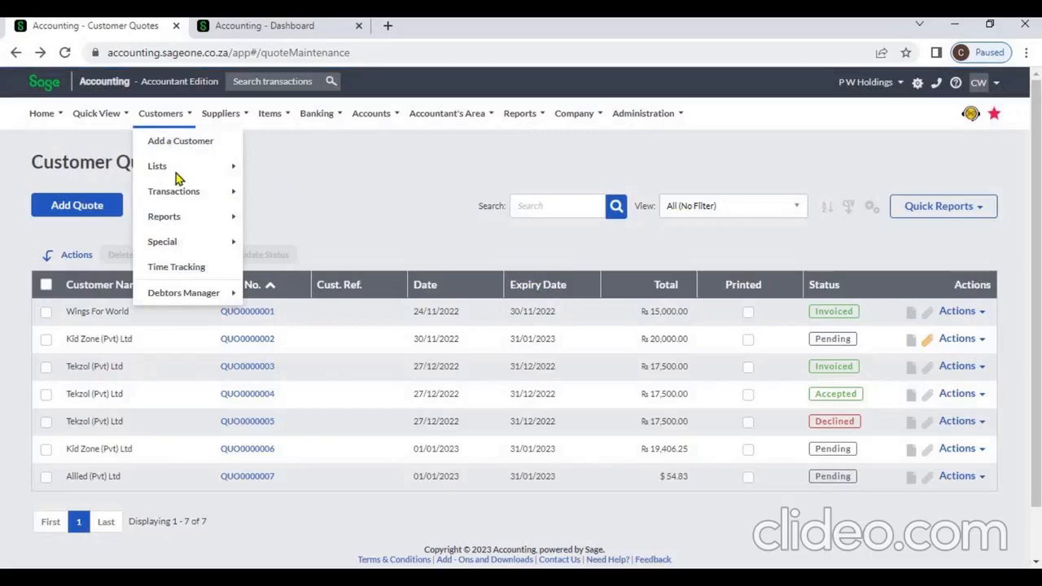
mouse_move(182, 194)
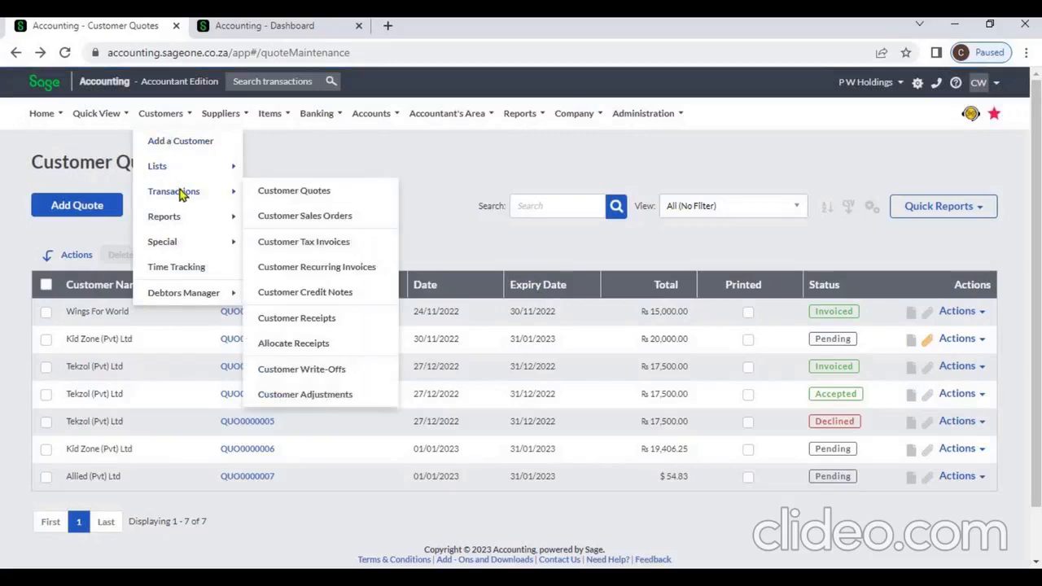
left_click(317, 215)
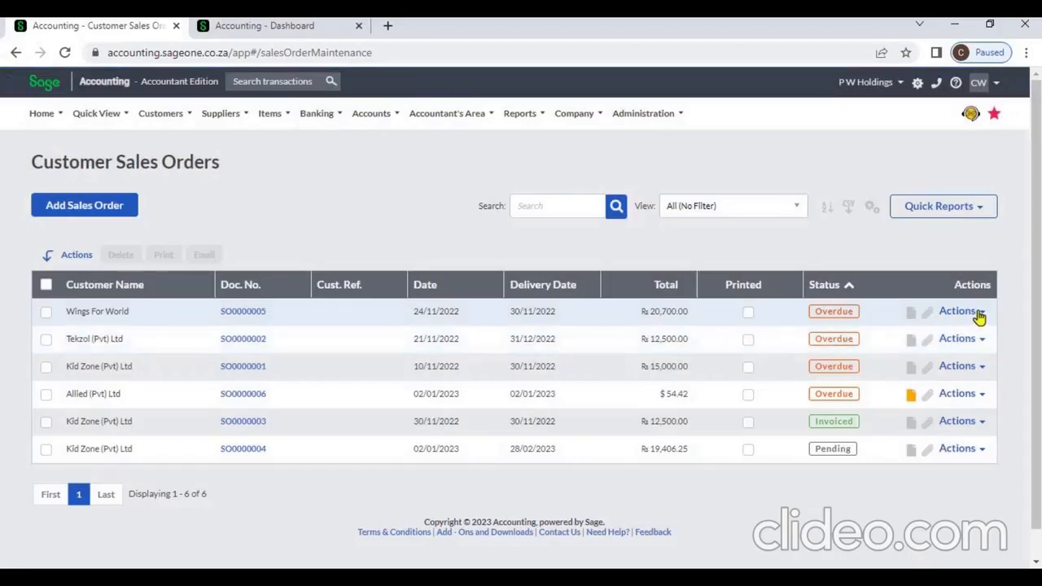
Step: Create a tax invoice from the Wings For World sales order SO0000005, accepting the order's status change to Invoiced
left_click(979, 313)
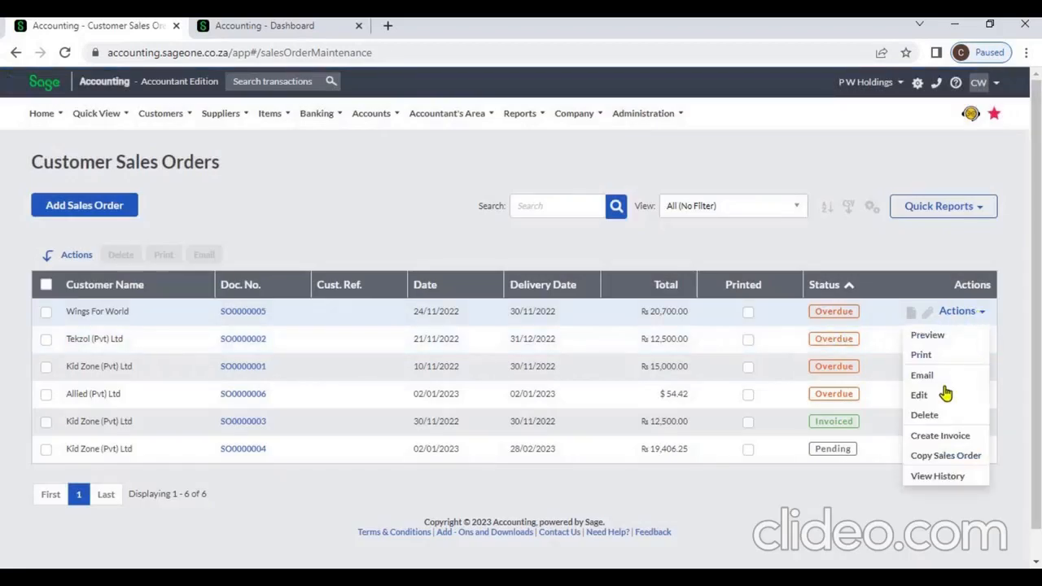
left_click(942, 438)
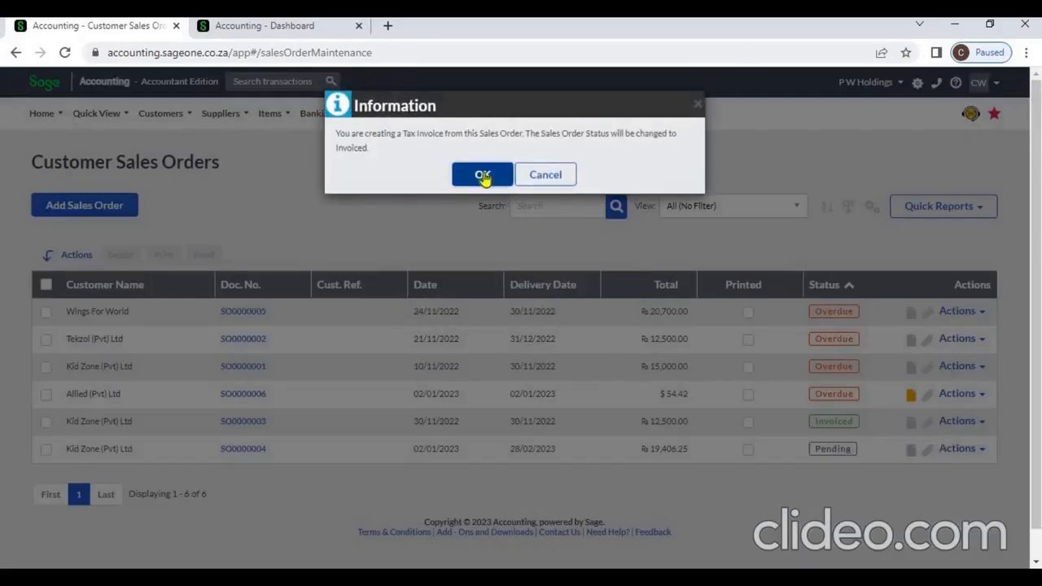
left_click(484, 172)
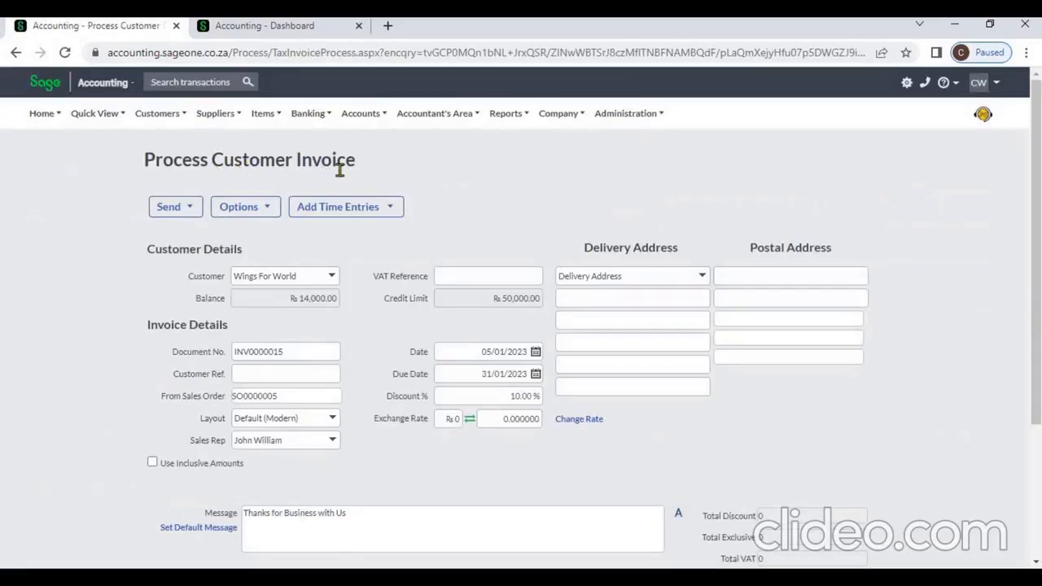
Step: Leave the invoice made from the sales order without saving and open the Customer Tax Invoices list
left_click(156, 122)
mouse_move(169, 189)
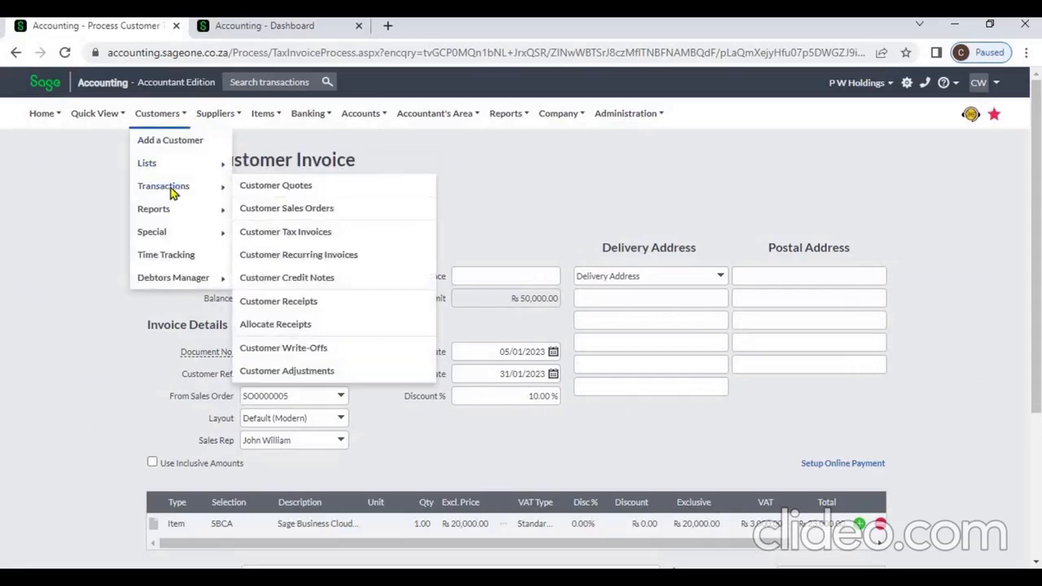
left_click(305, 236)
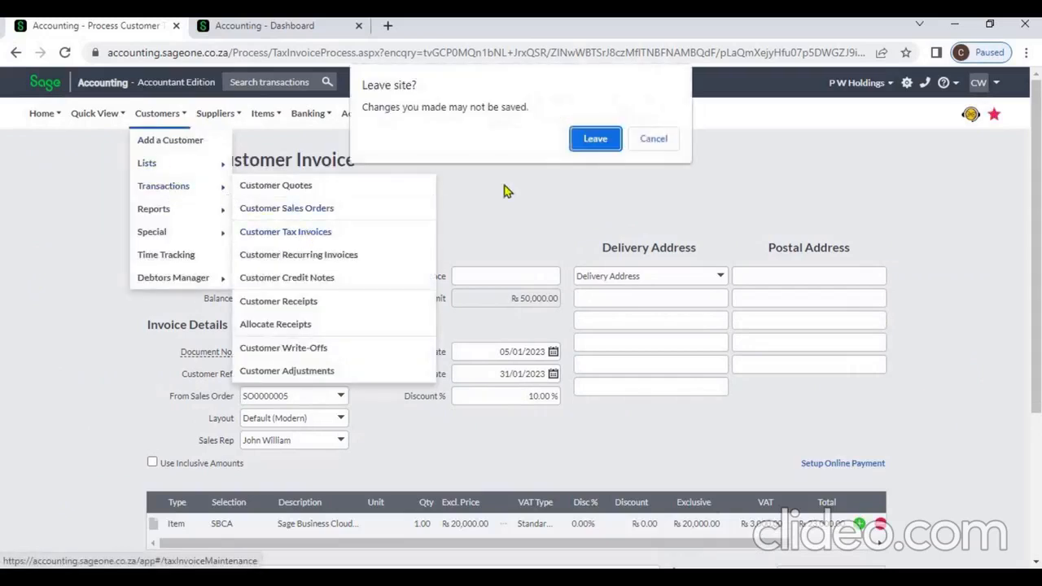
left_click(586, 143)
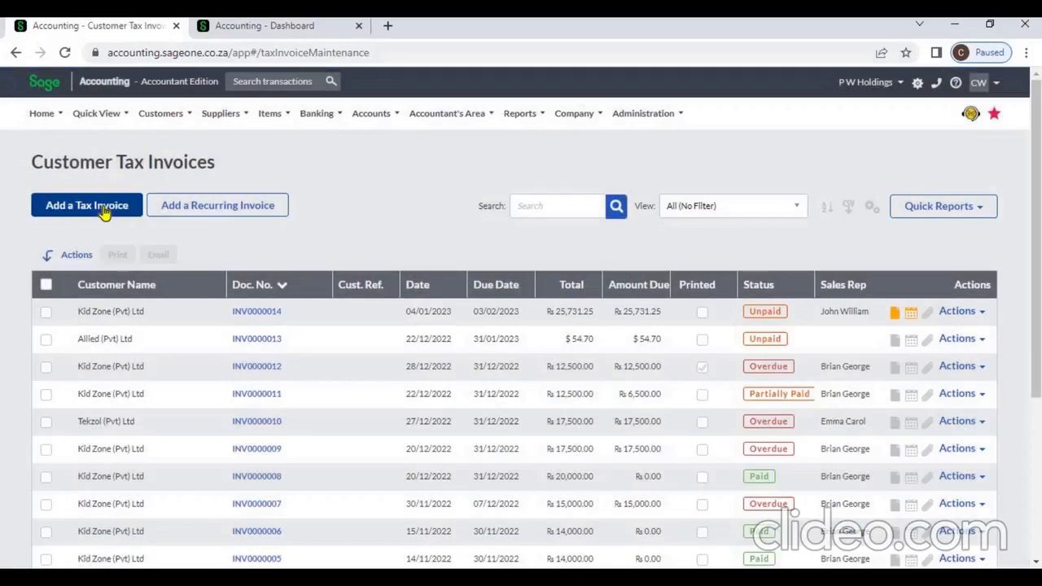
Step: Start a new tax invoice for the customer Kid Zone (Pvt) Ltd
left_click(104, 213)
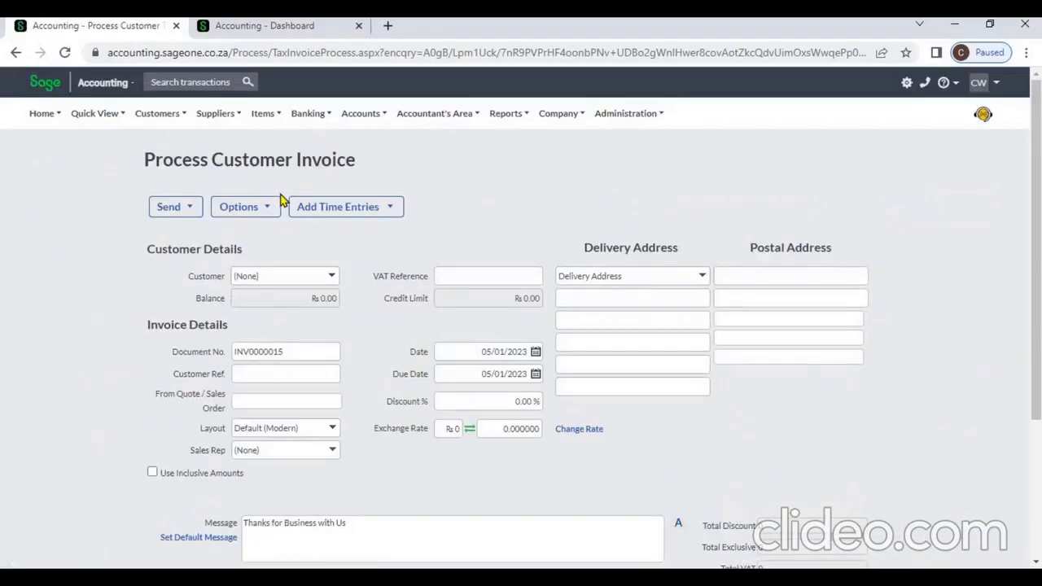
left_click(342, 277)
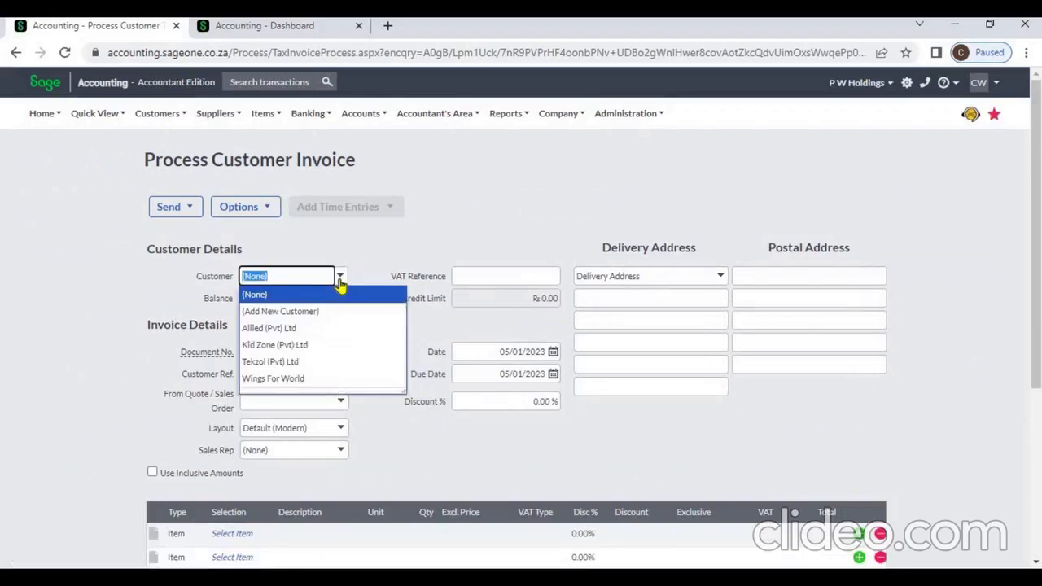
left_click(326, 345)
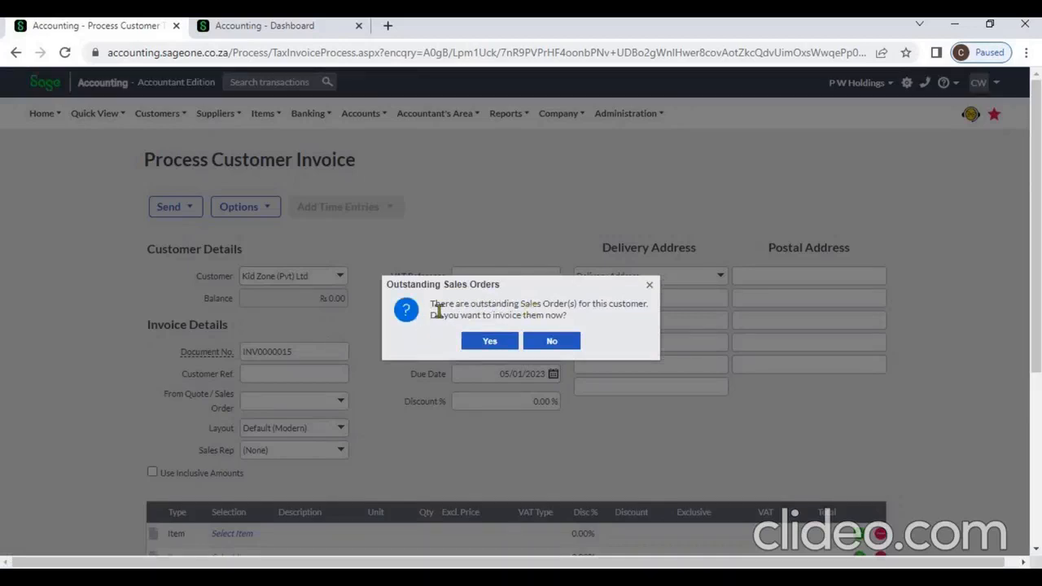
Step: Accept invoicing the outstanding sales orders, review the customer's quotes and orders, dismiss the list without choosing one, and look over the invoice form
left_click(489, 343)
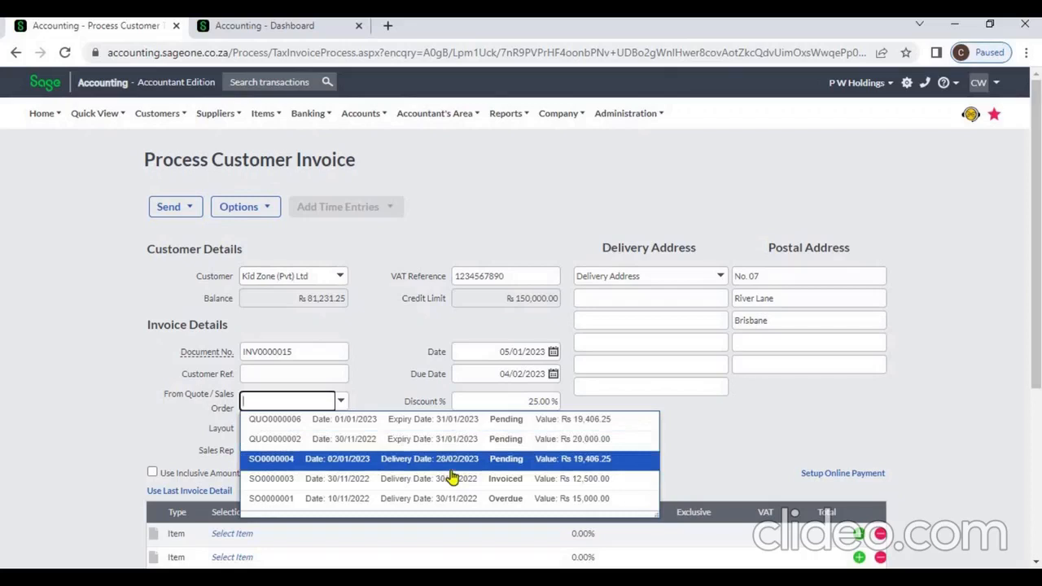
left_click(705, 423)
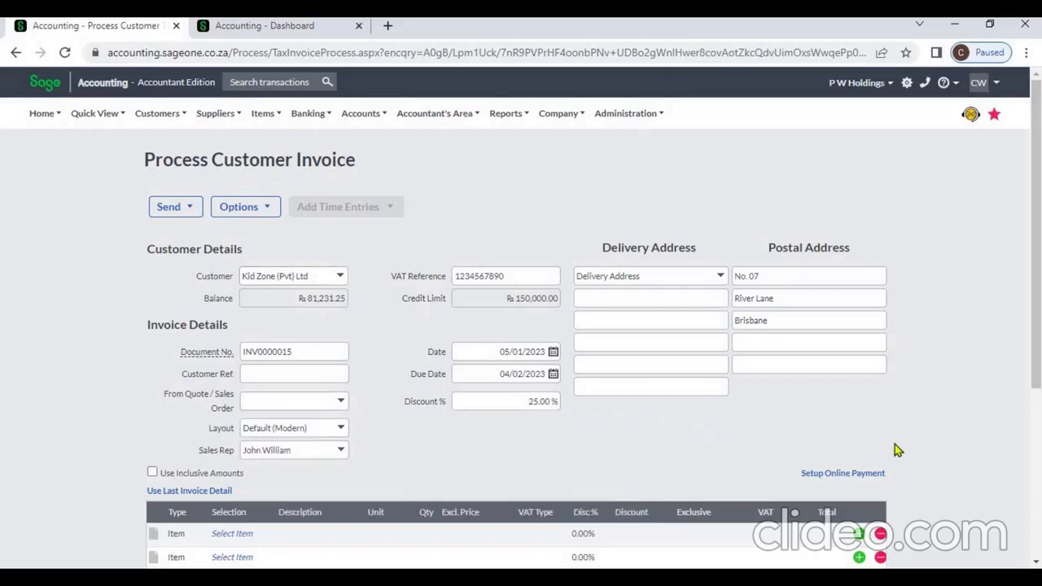
left_click(1035, 515)
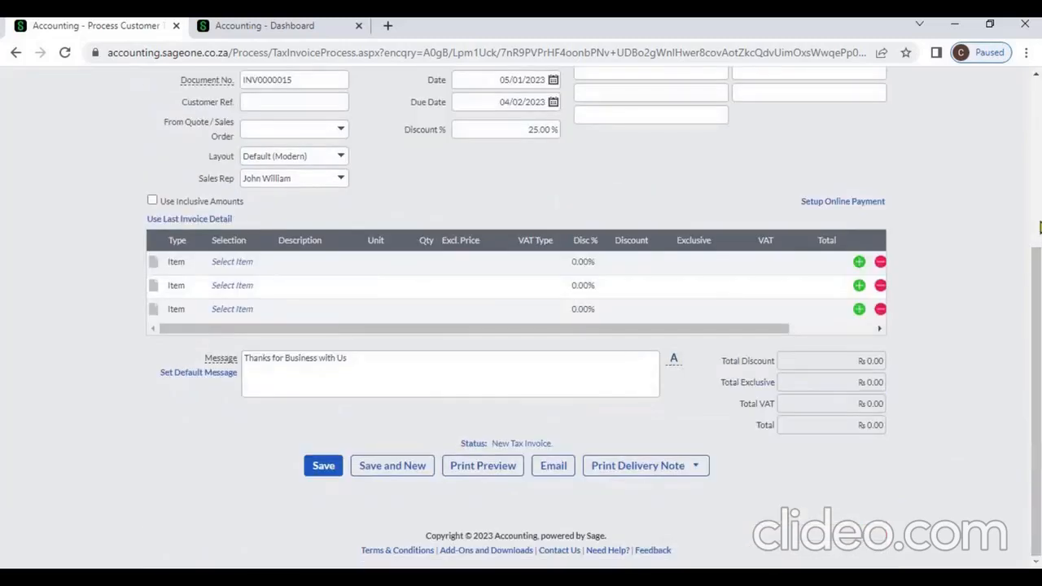
left_click(1037, 228)
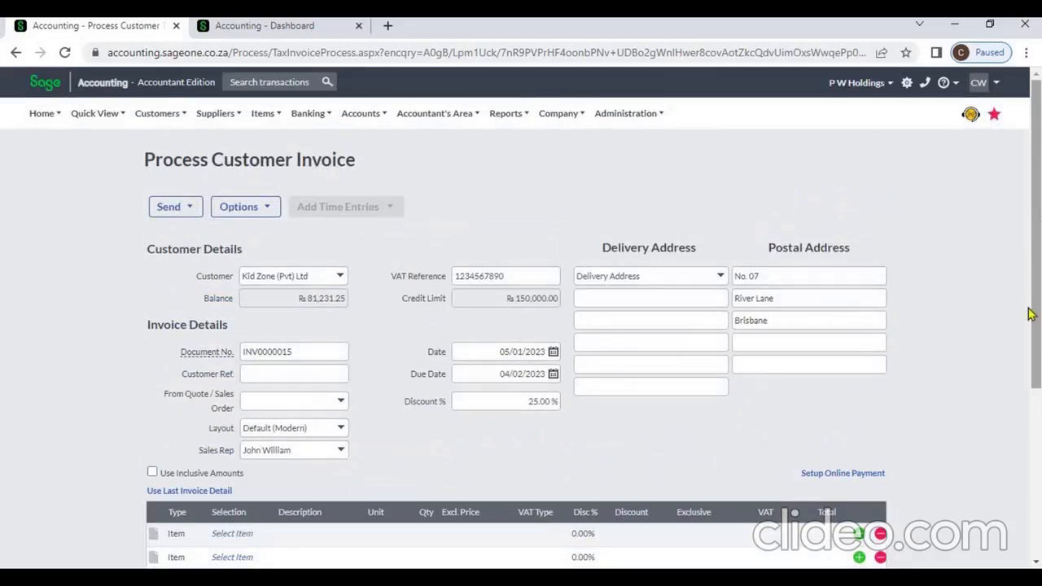
left_click(1036, 432)
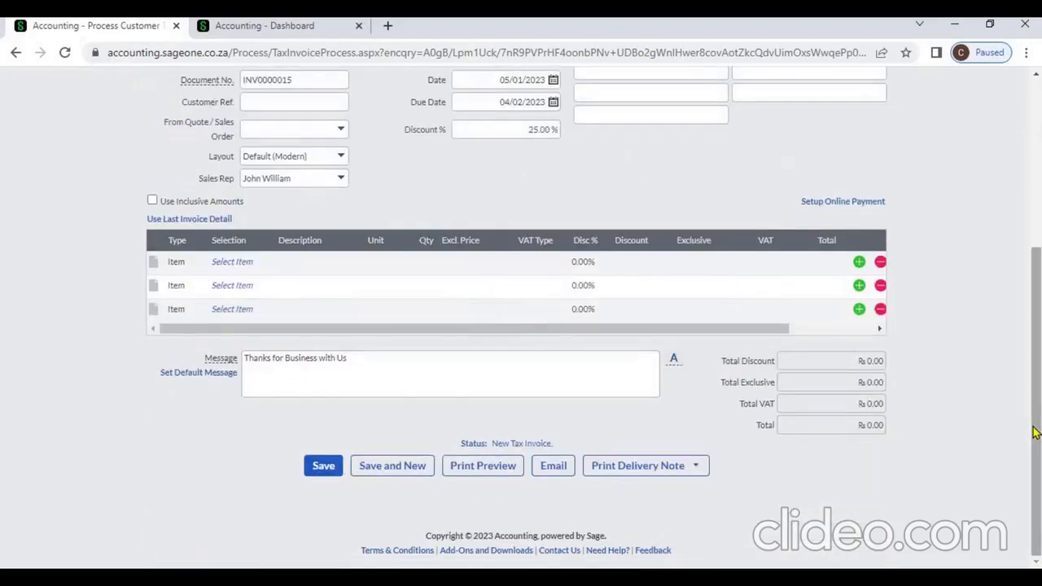